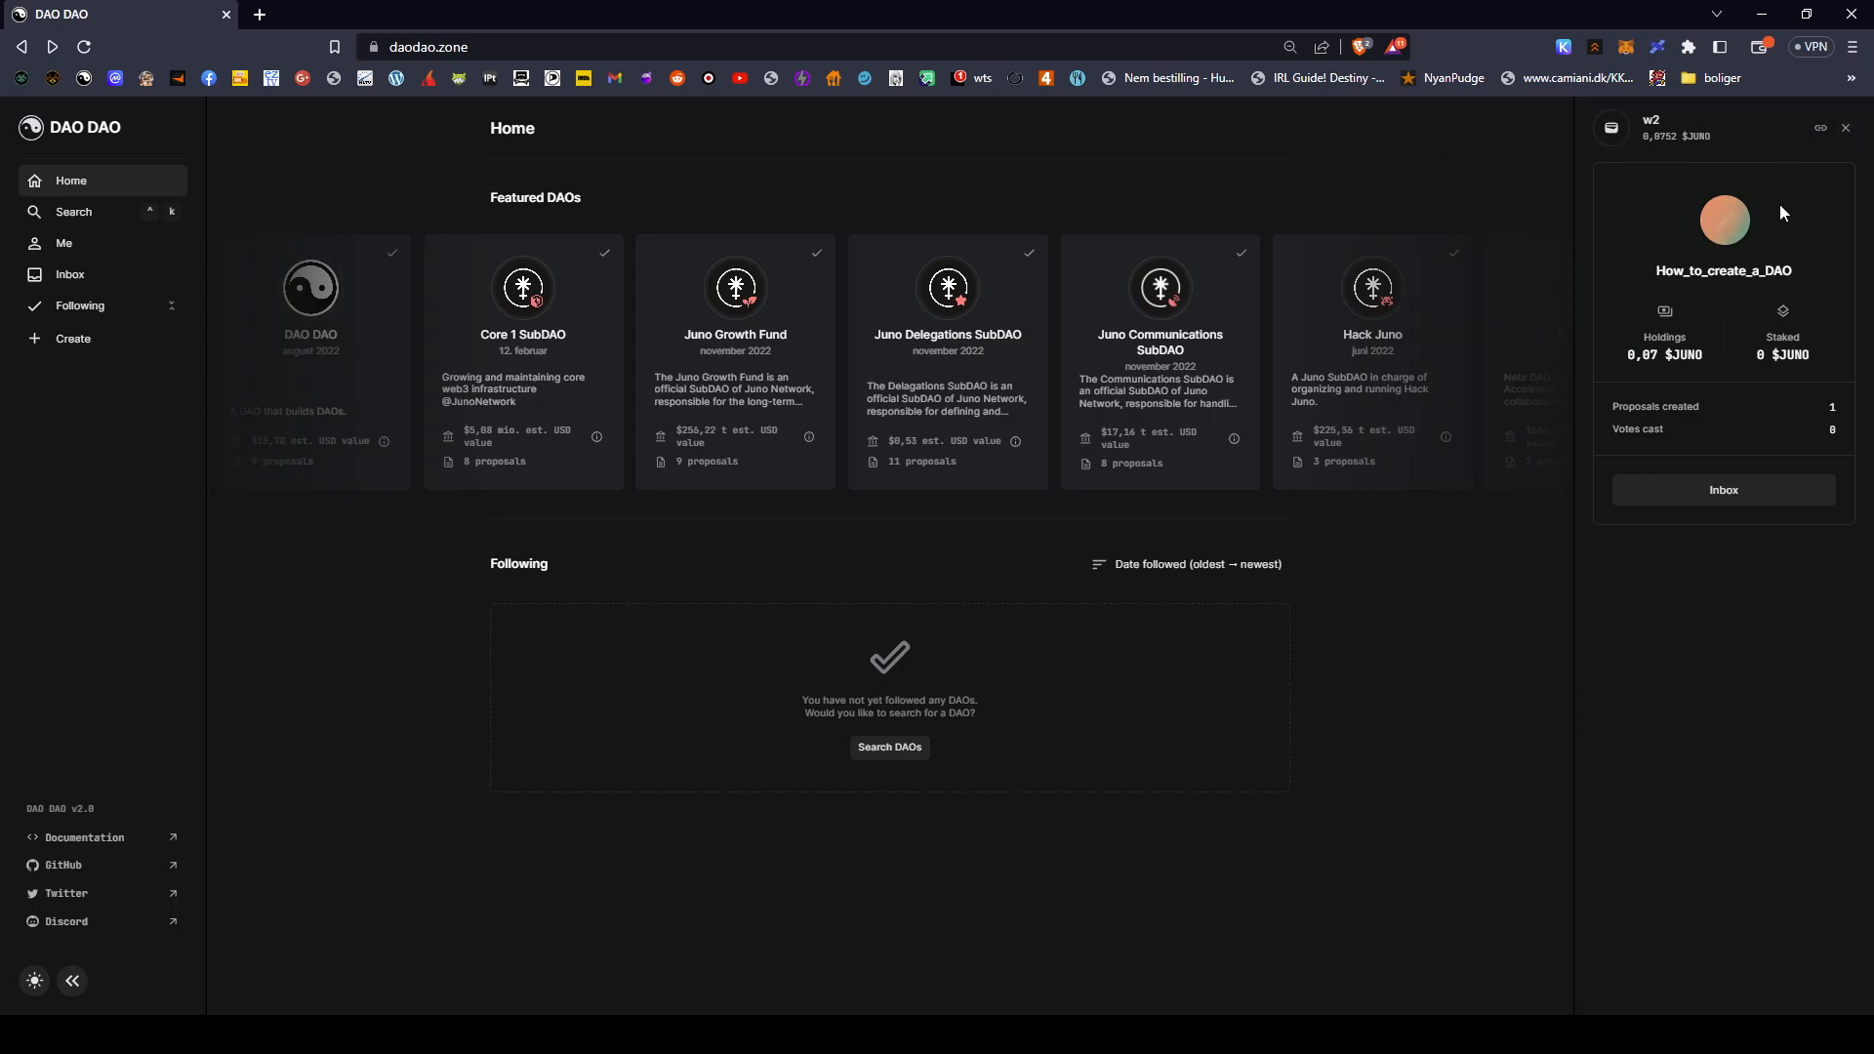
# - Shorten the wallet profile's display name to 'How_to_edu' and save it
pyautogui.moveTo(1733, 236)
pyautogui.click(1796, 277)
pyautogui.click(1797, 272)
pyautogui.click(1782, 275)
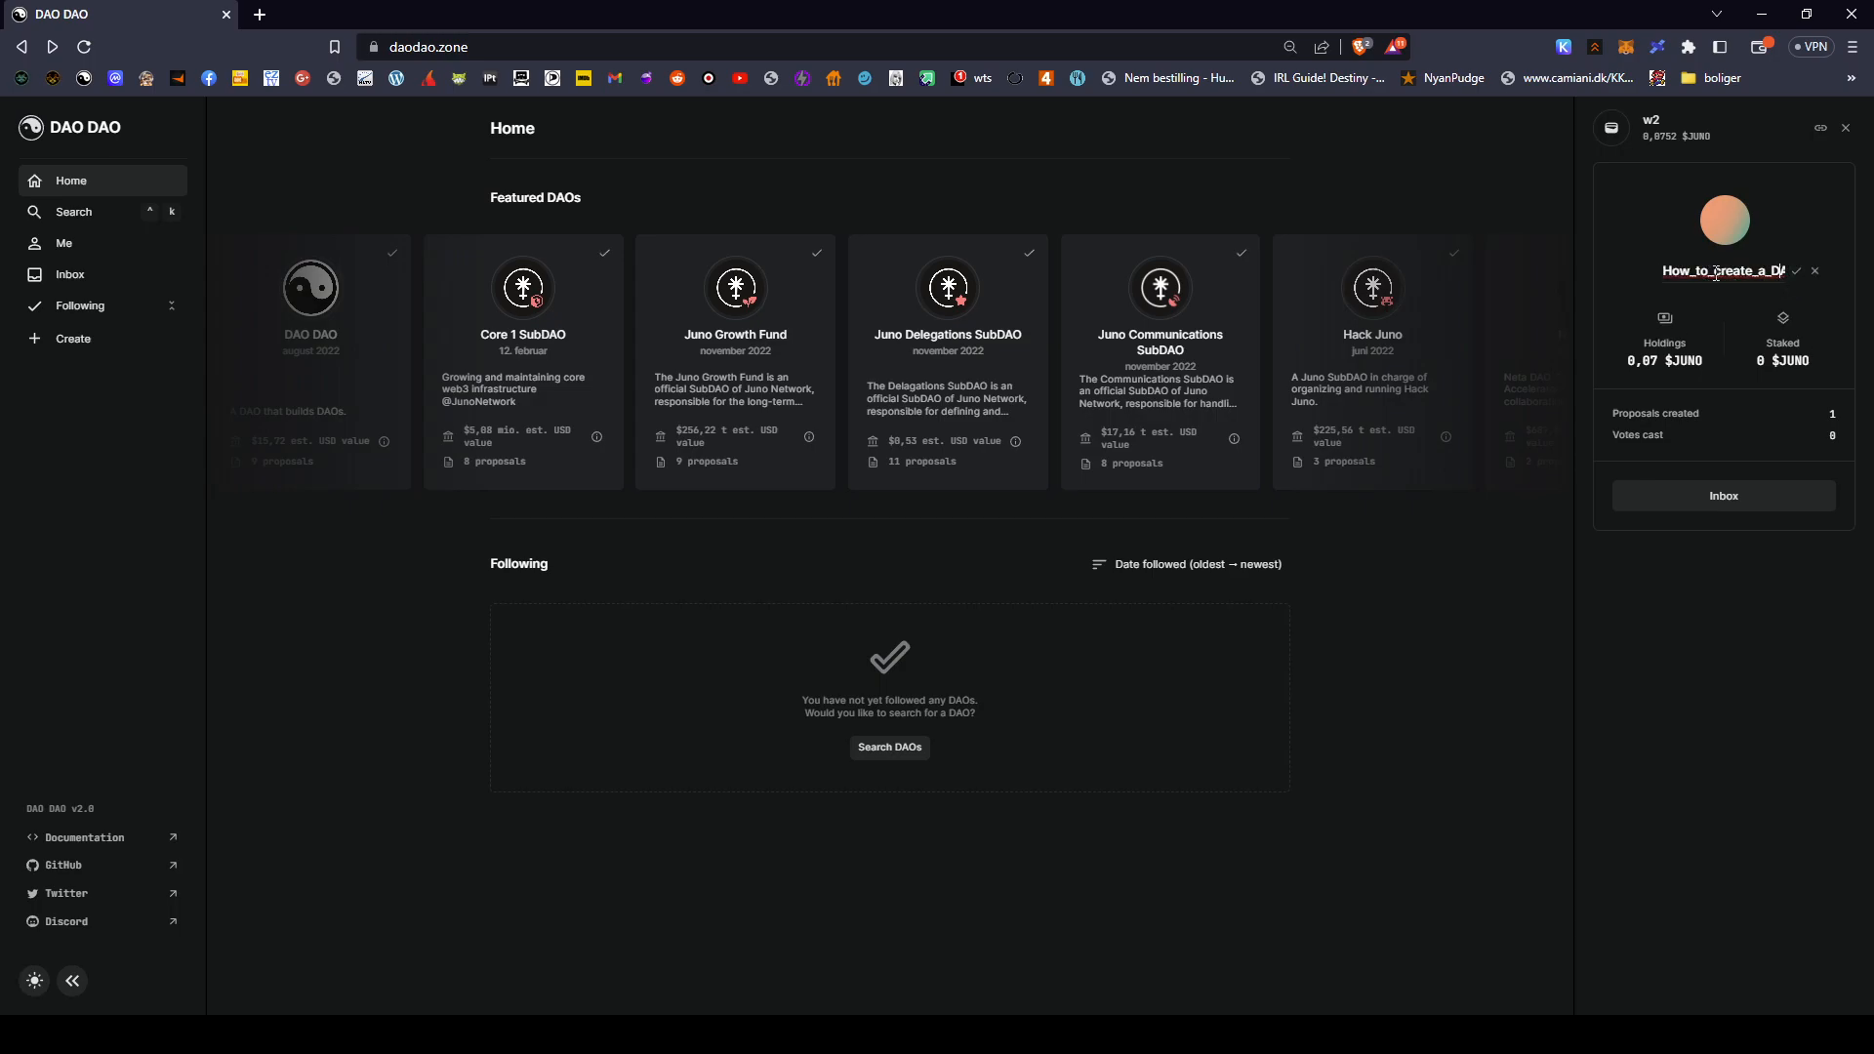
pyautogui.moveTo(1717, 274); pyautogui.dragTo(1839, 290)
pyautogui.write('edu')
pyautogui.press('Return')
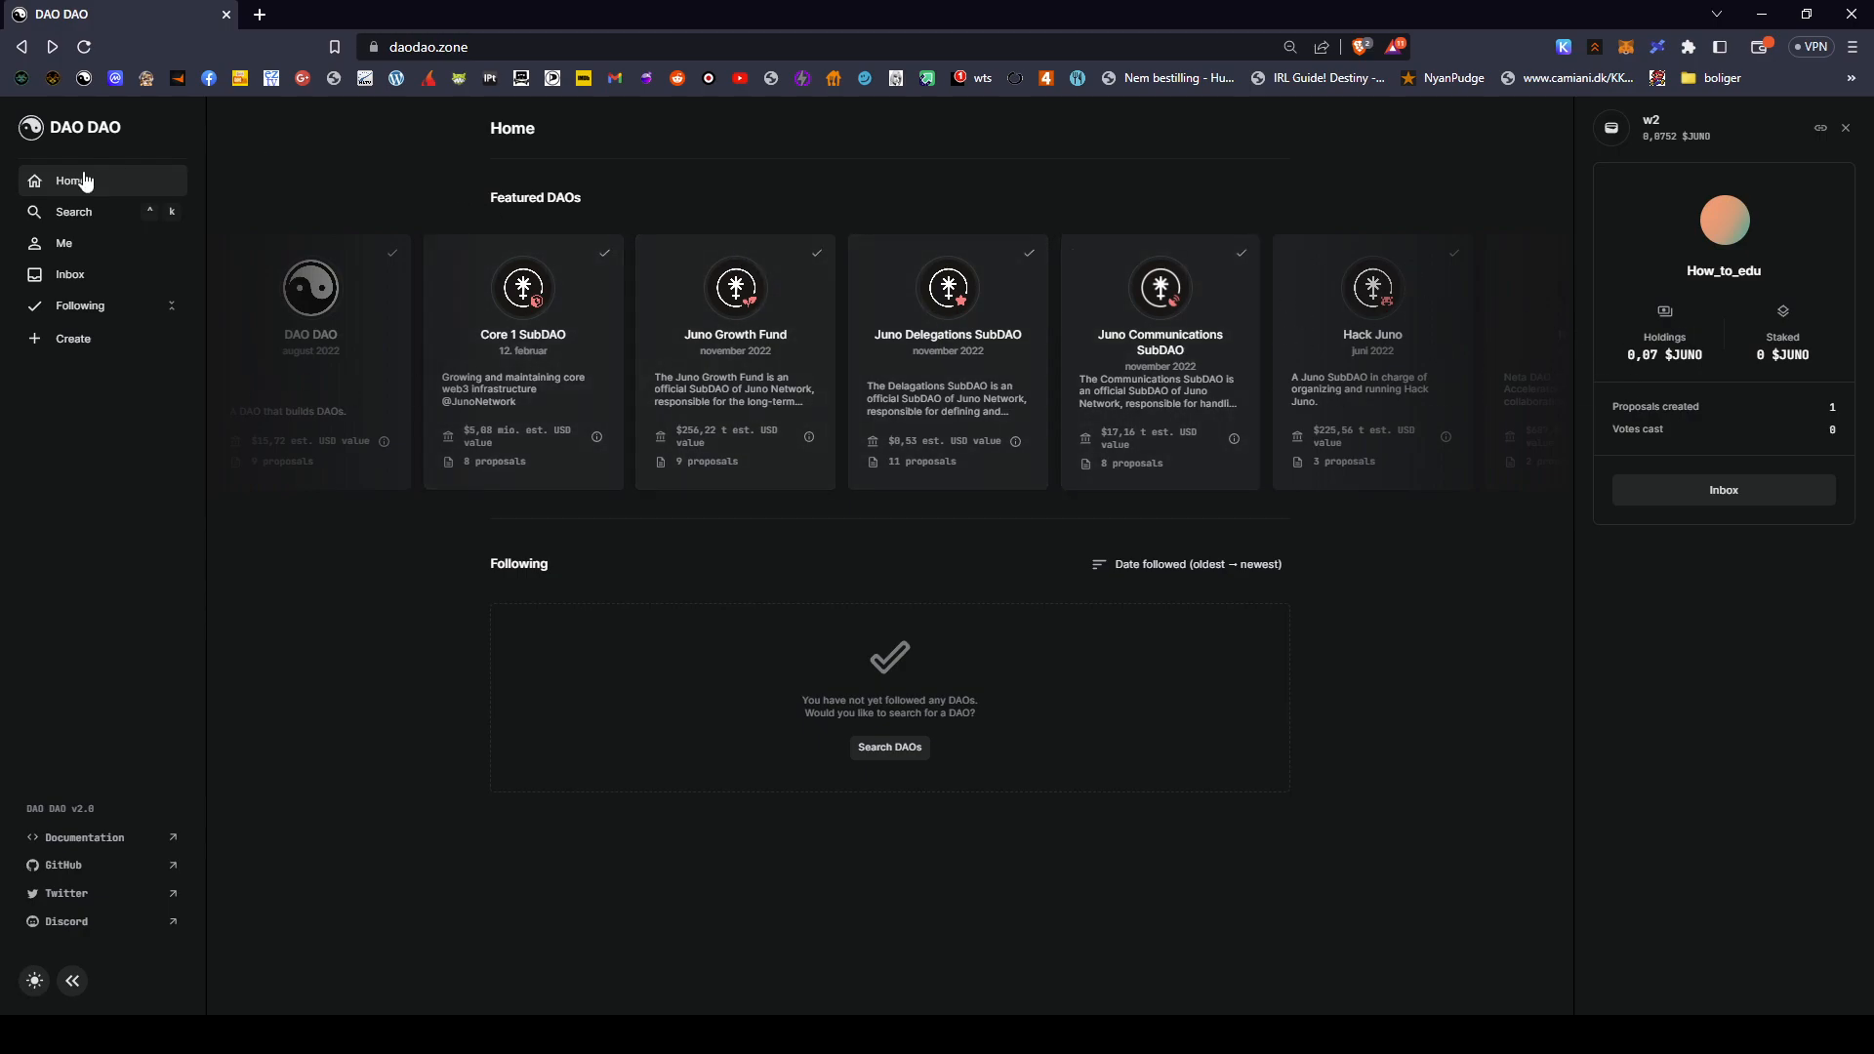
# - Review the Me page's token balances and NFTs, then check the empty Inbox
pyautogui.click(56, 216)
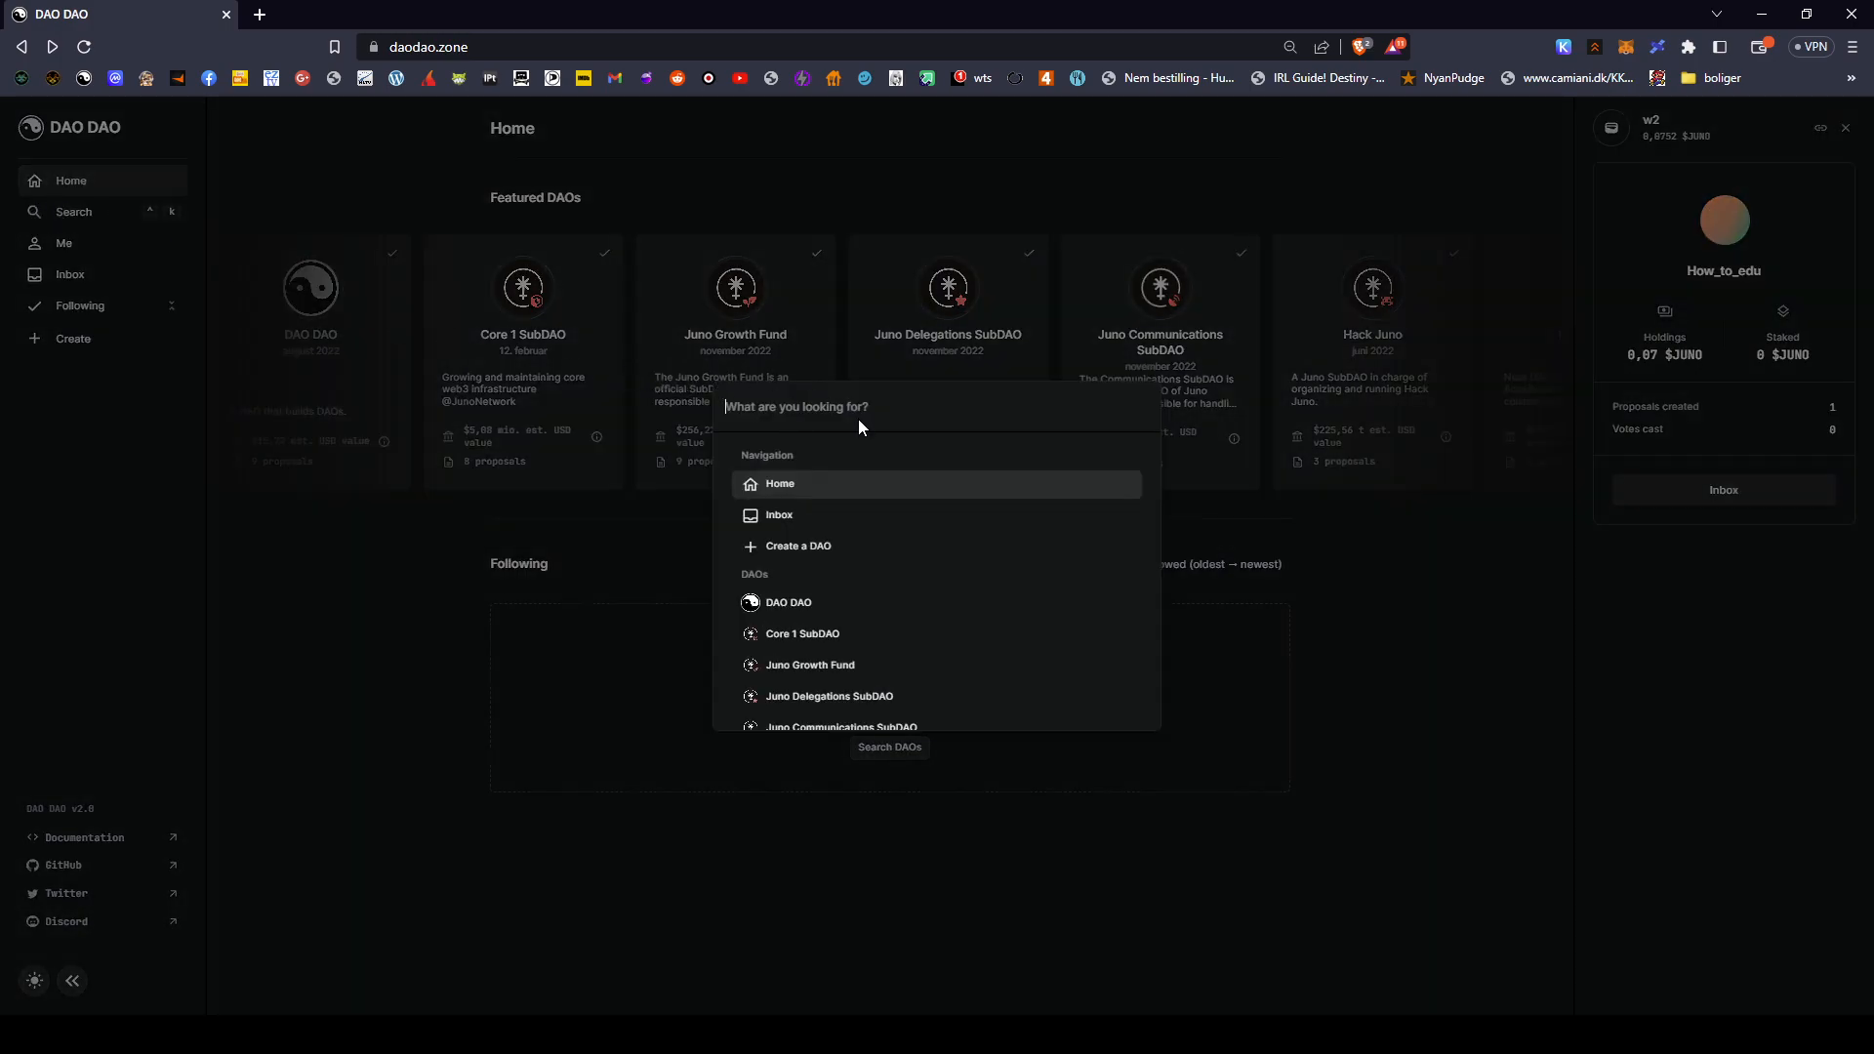
pyautogui.click(93, 516)
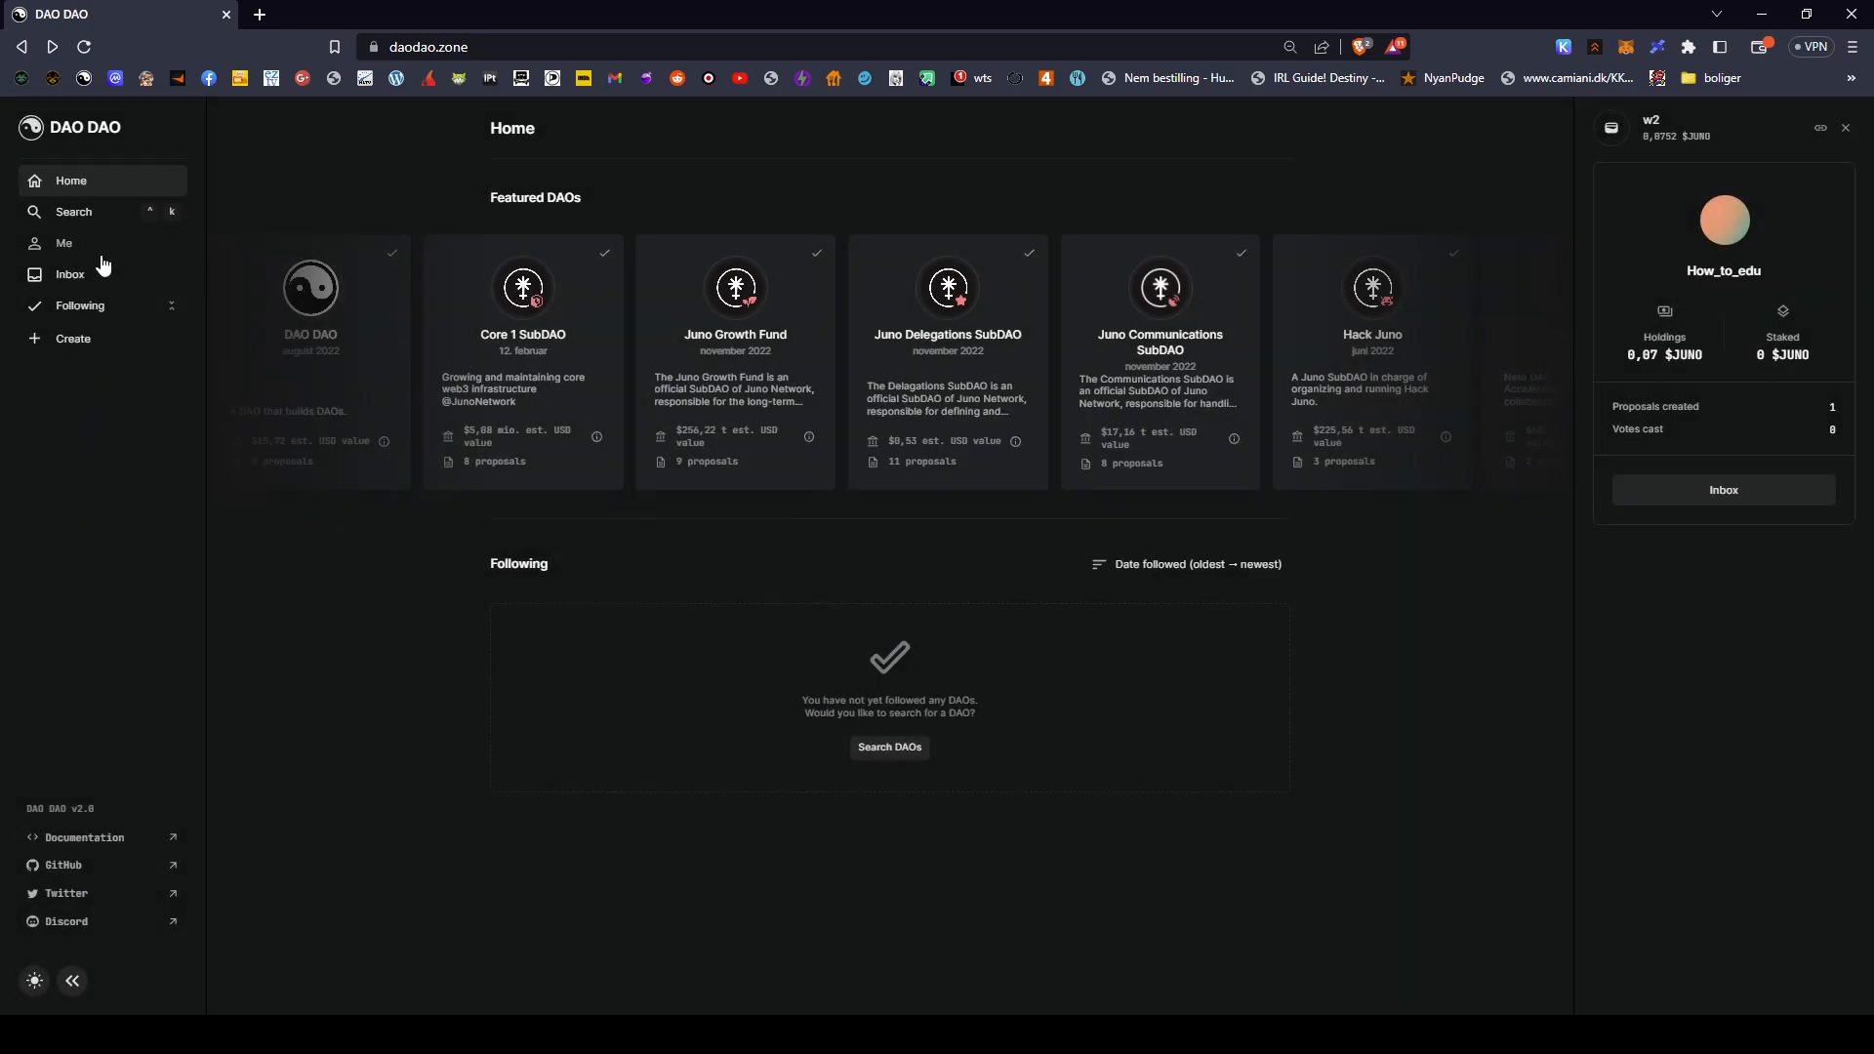
pyautogui.click(101, 255)
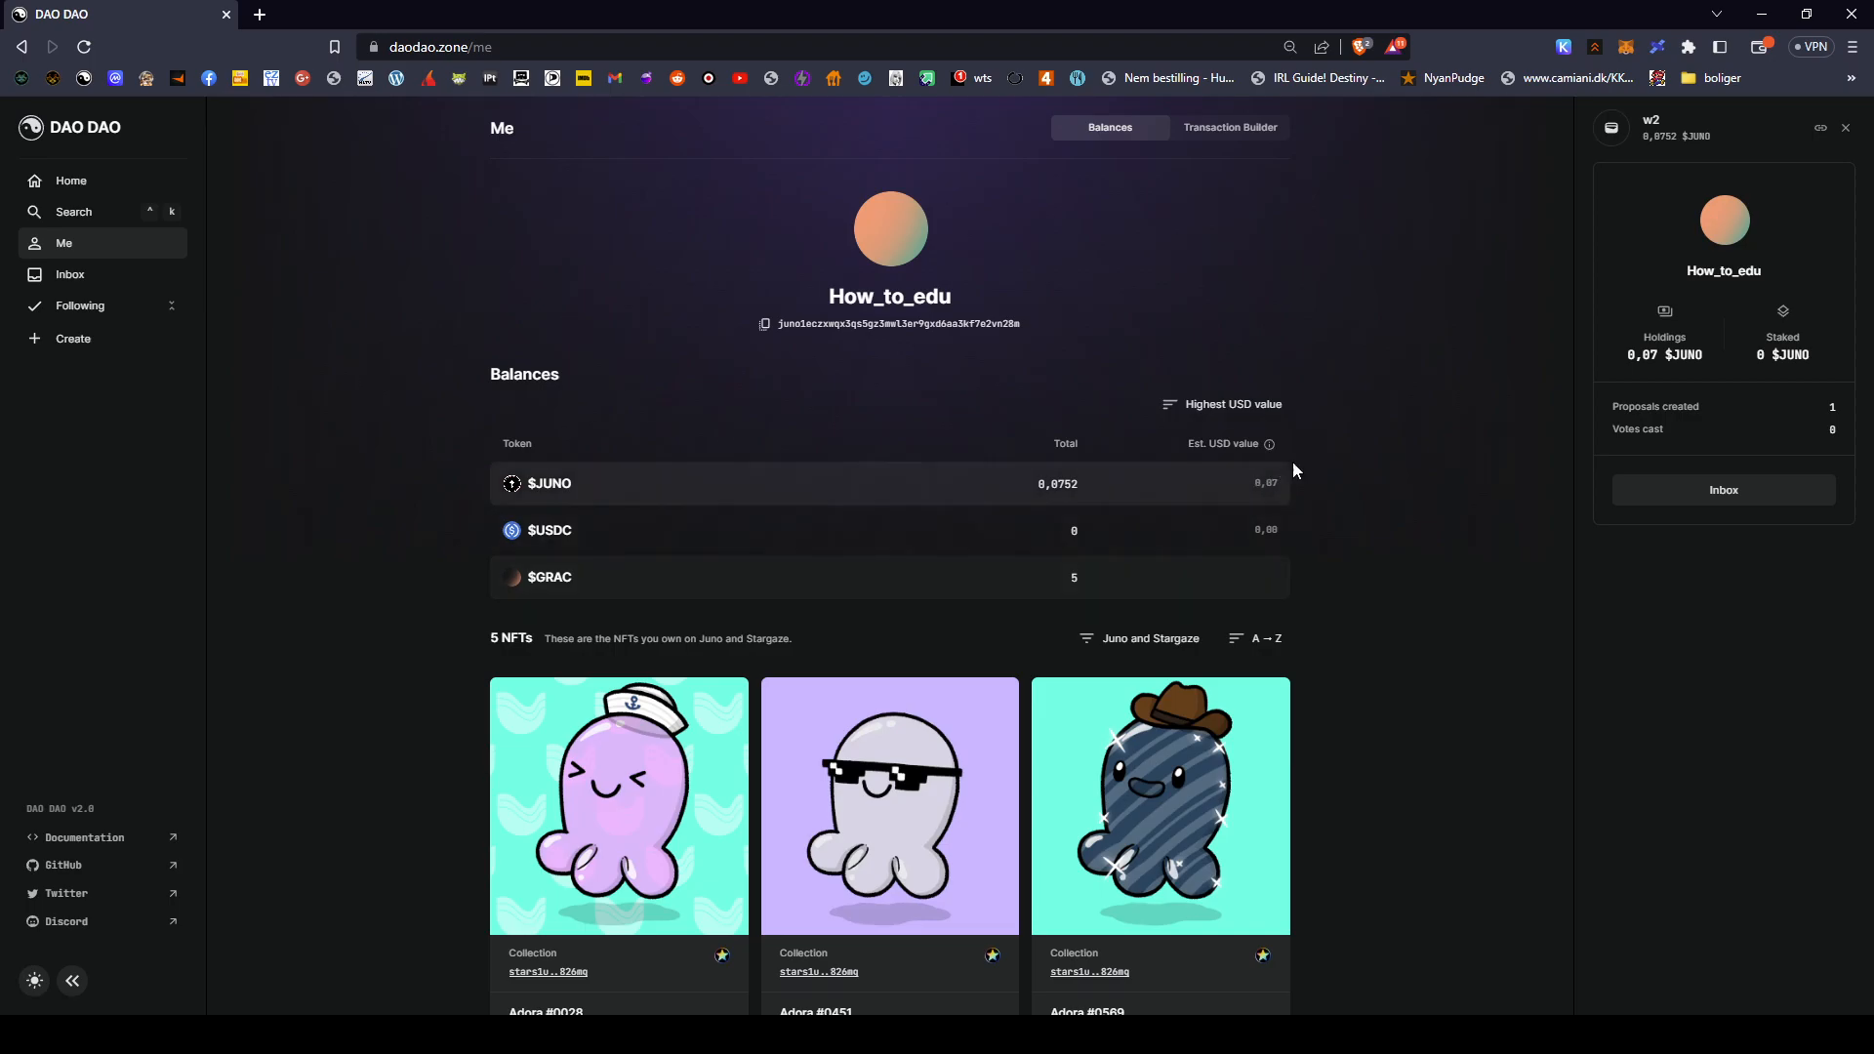
pyautogui.scroll(-4, 848, 552)
pyautogui.scroll(-2, 1371, 945)
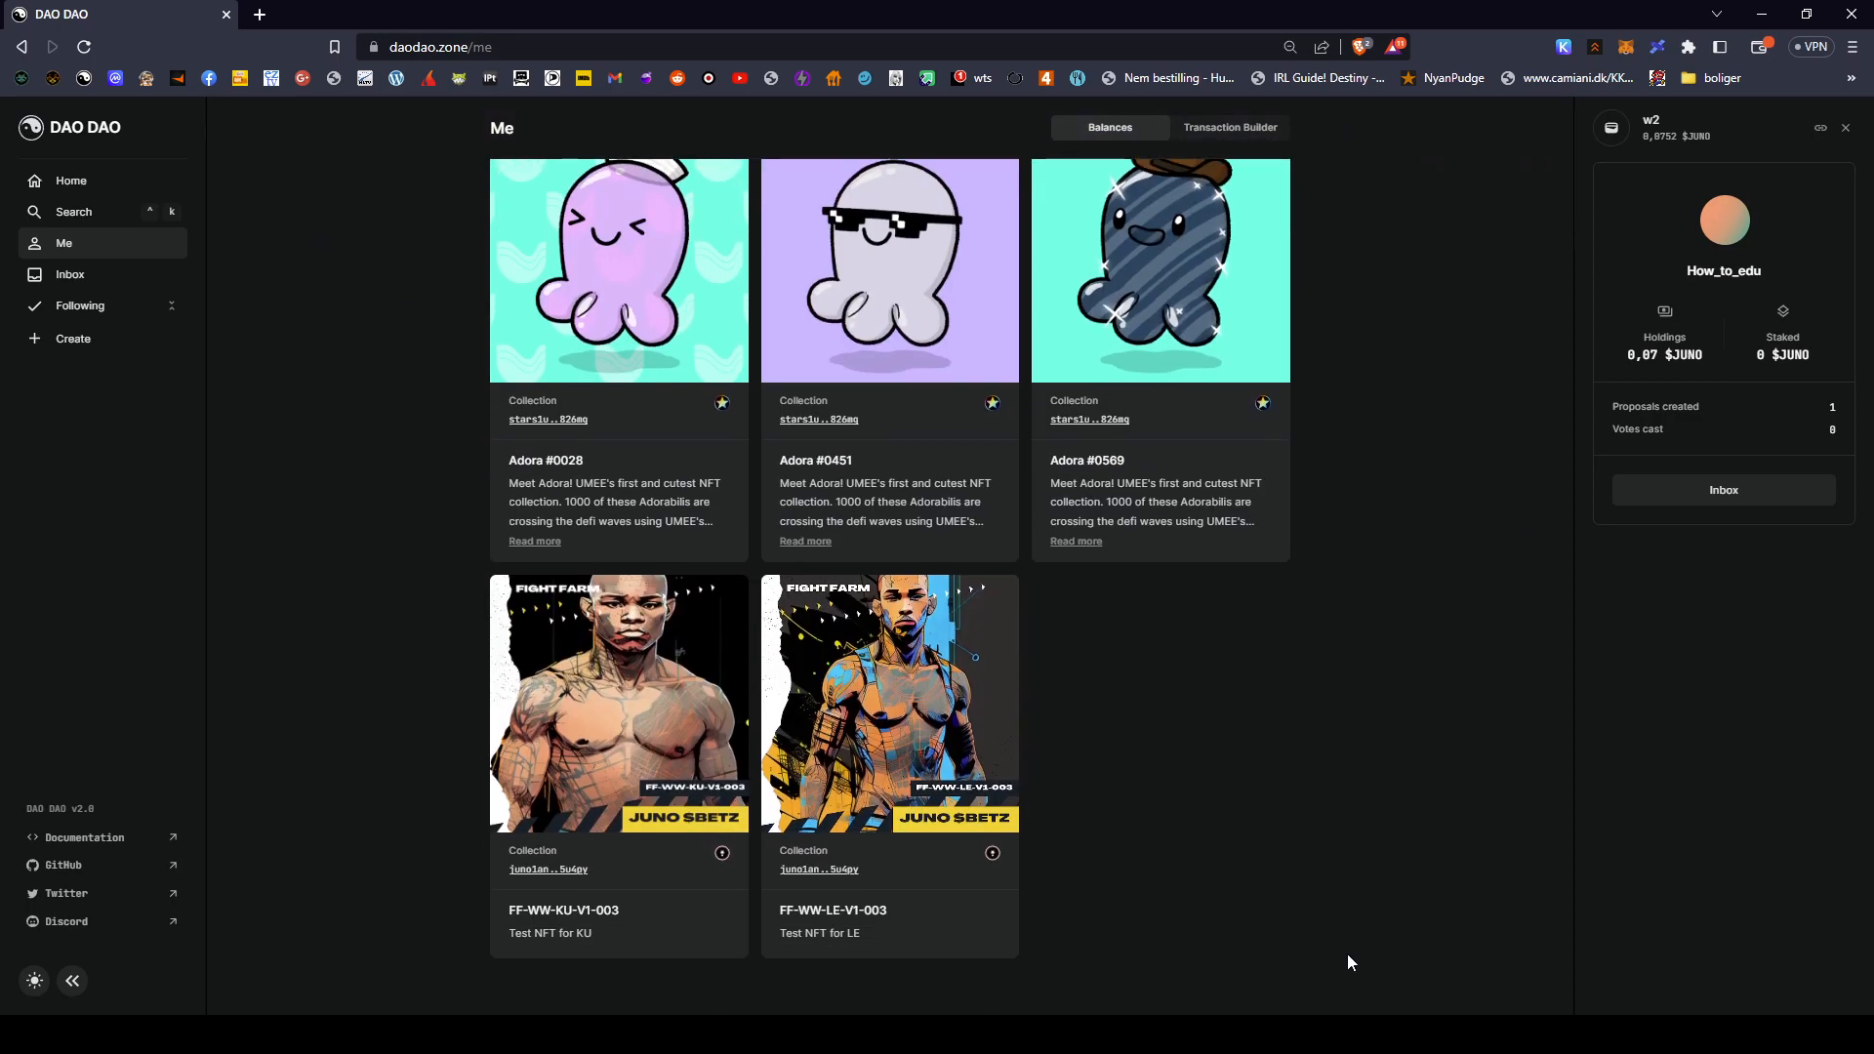
pyautogui.scroll(6, 1337, 781)
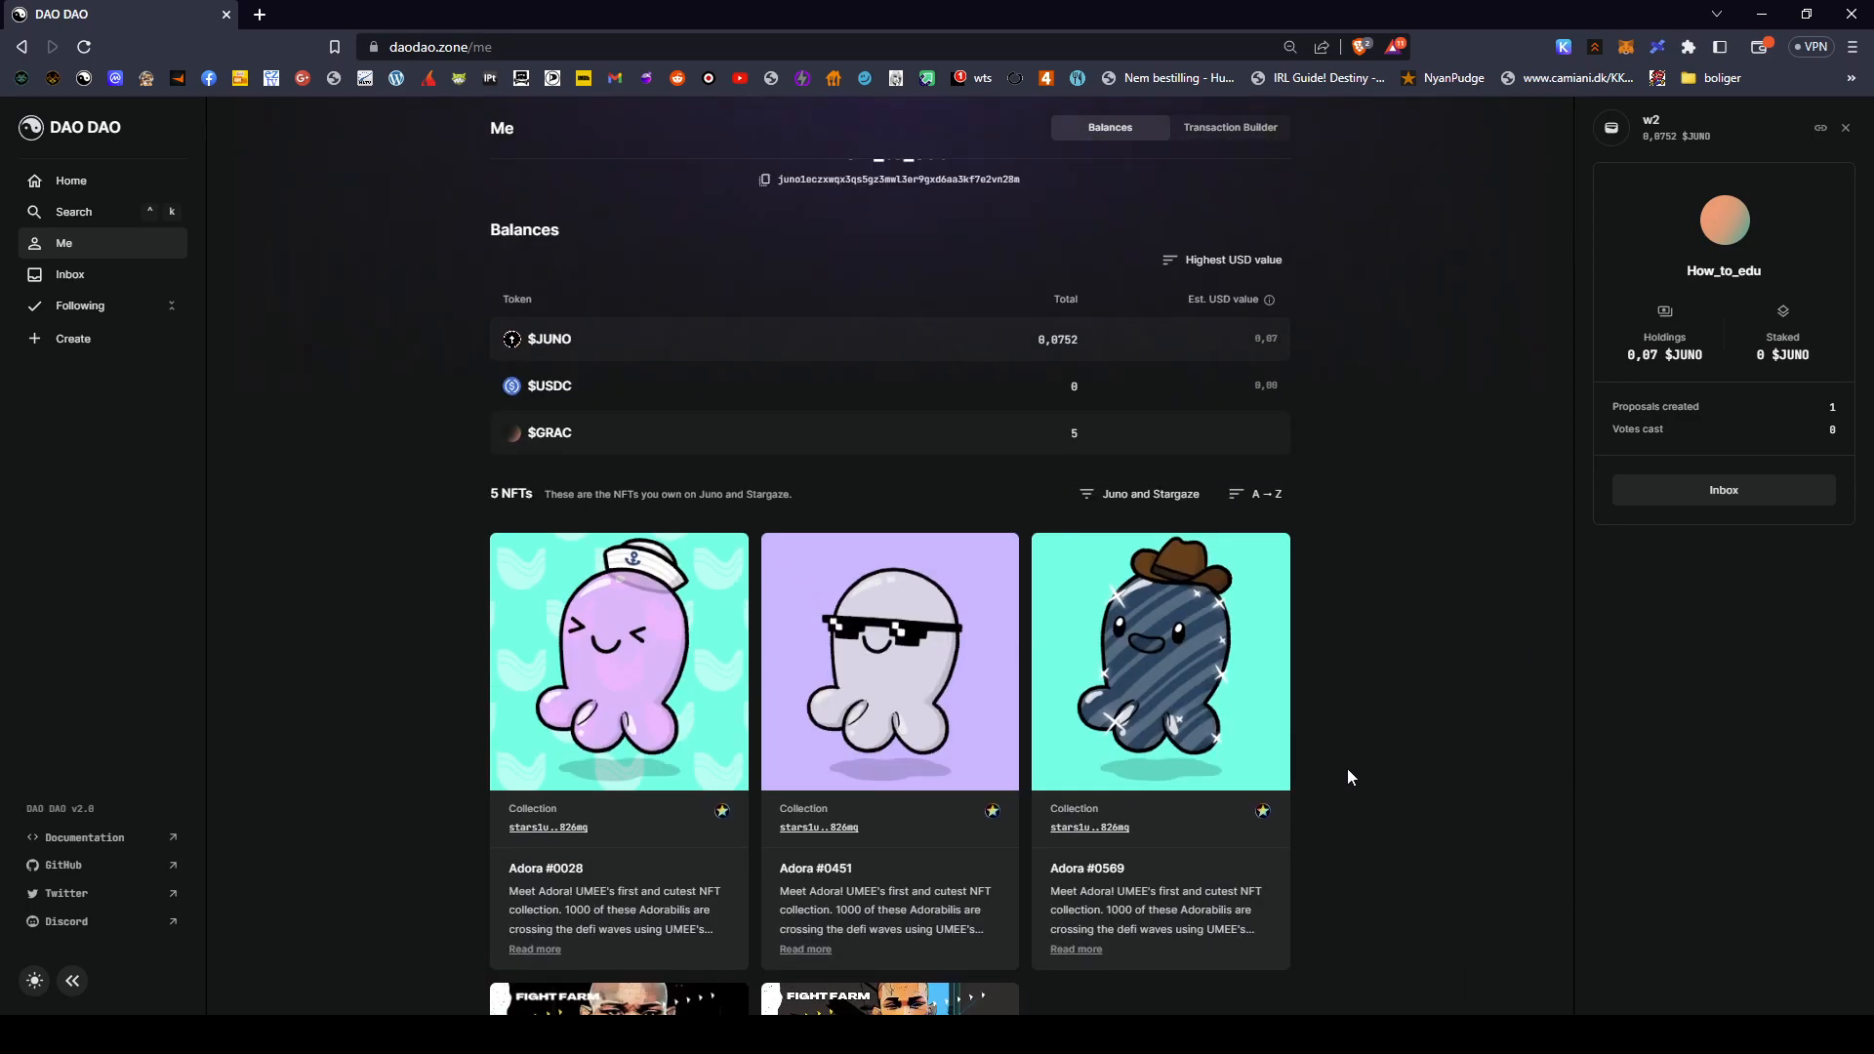
pyautogui.click(72, 279)
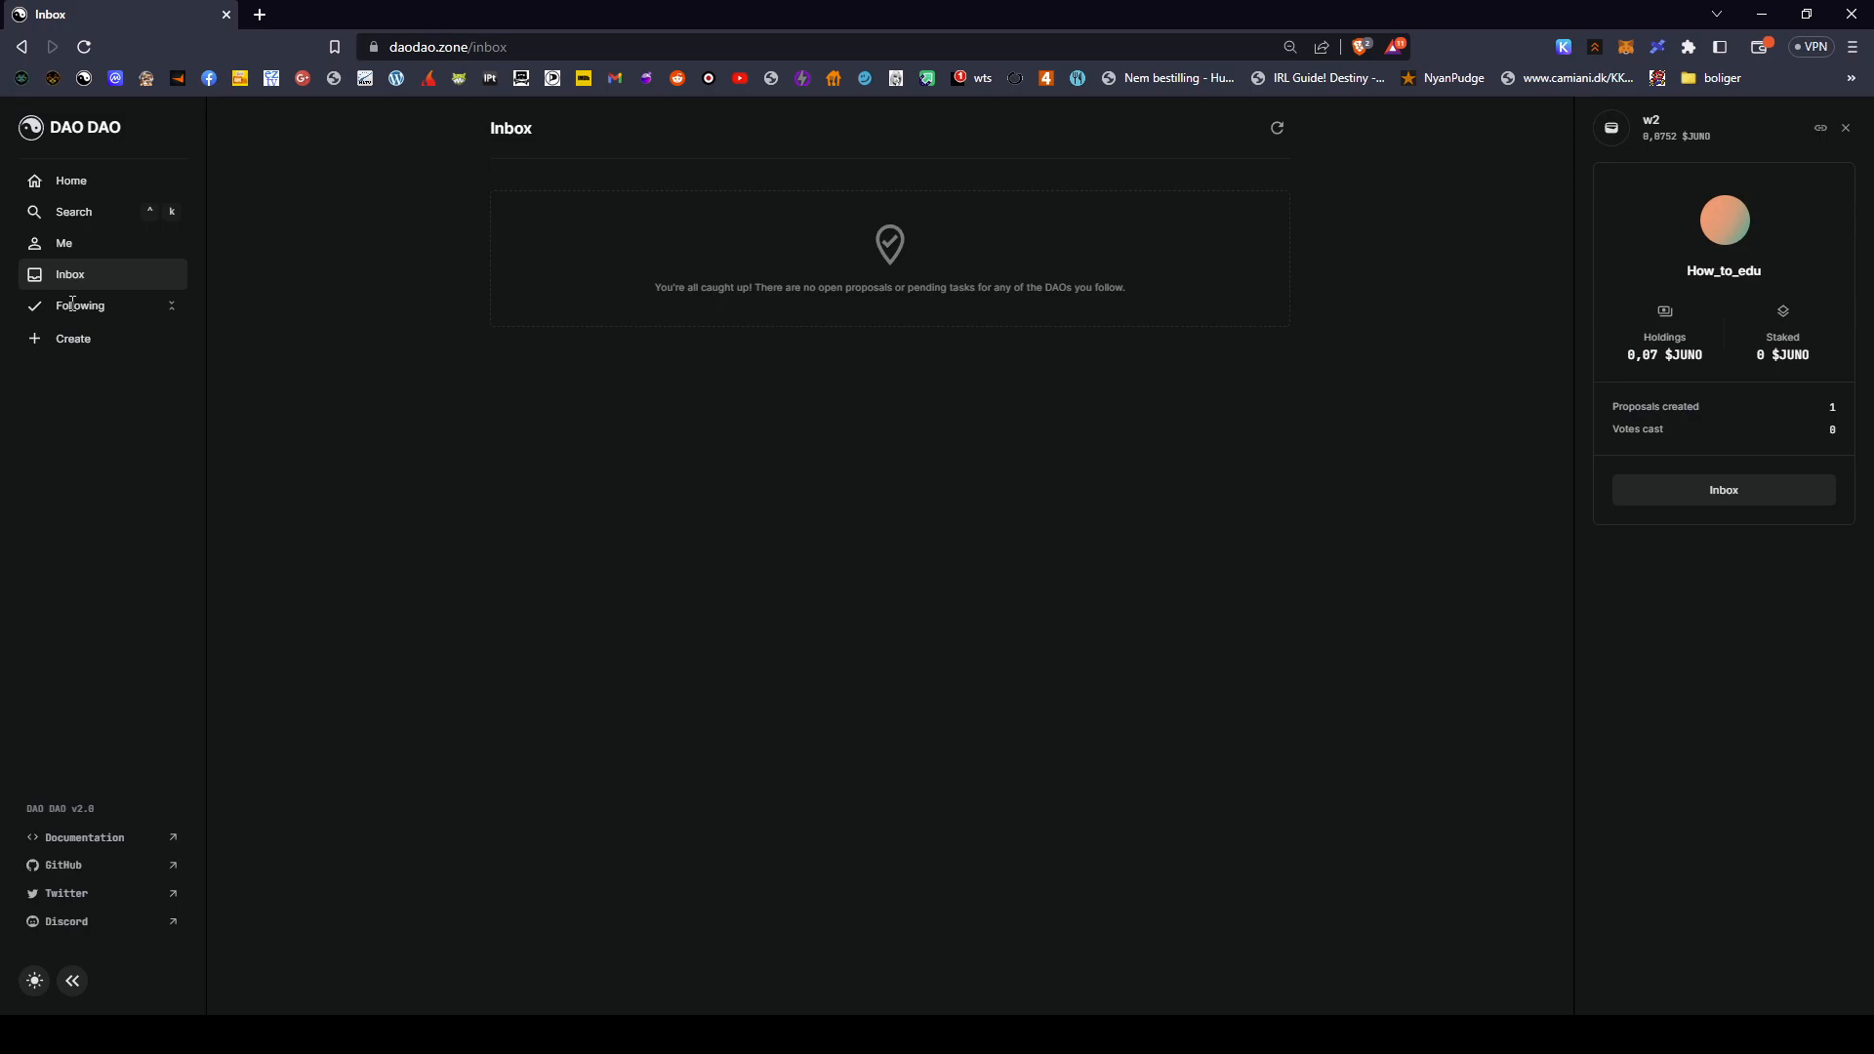
# - Begin a Token-based DAO named 'Test For Education' and bring up its logo image upload
pyautogui.moveTo(57, 306); pyautogui.dragTo(196, 309)
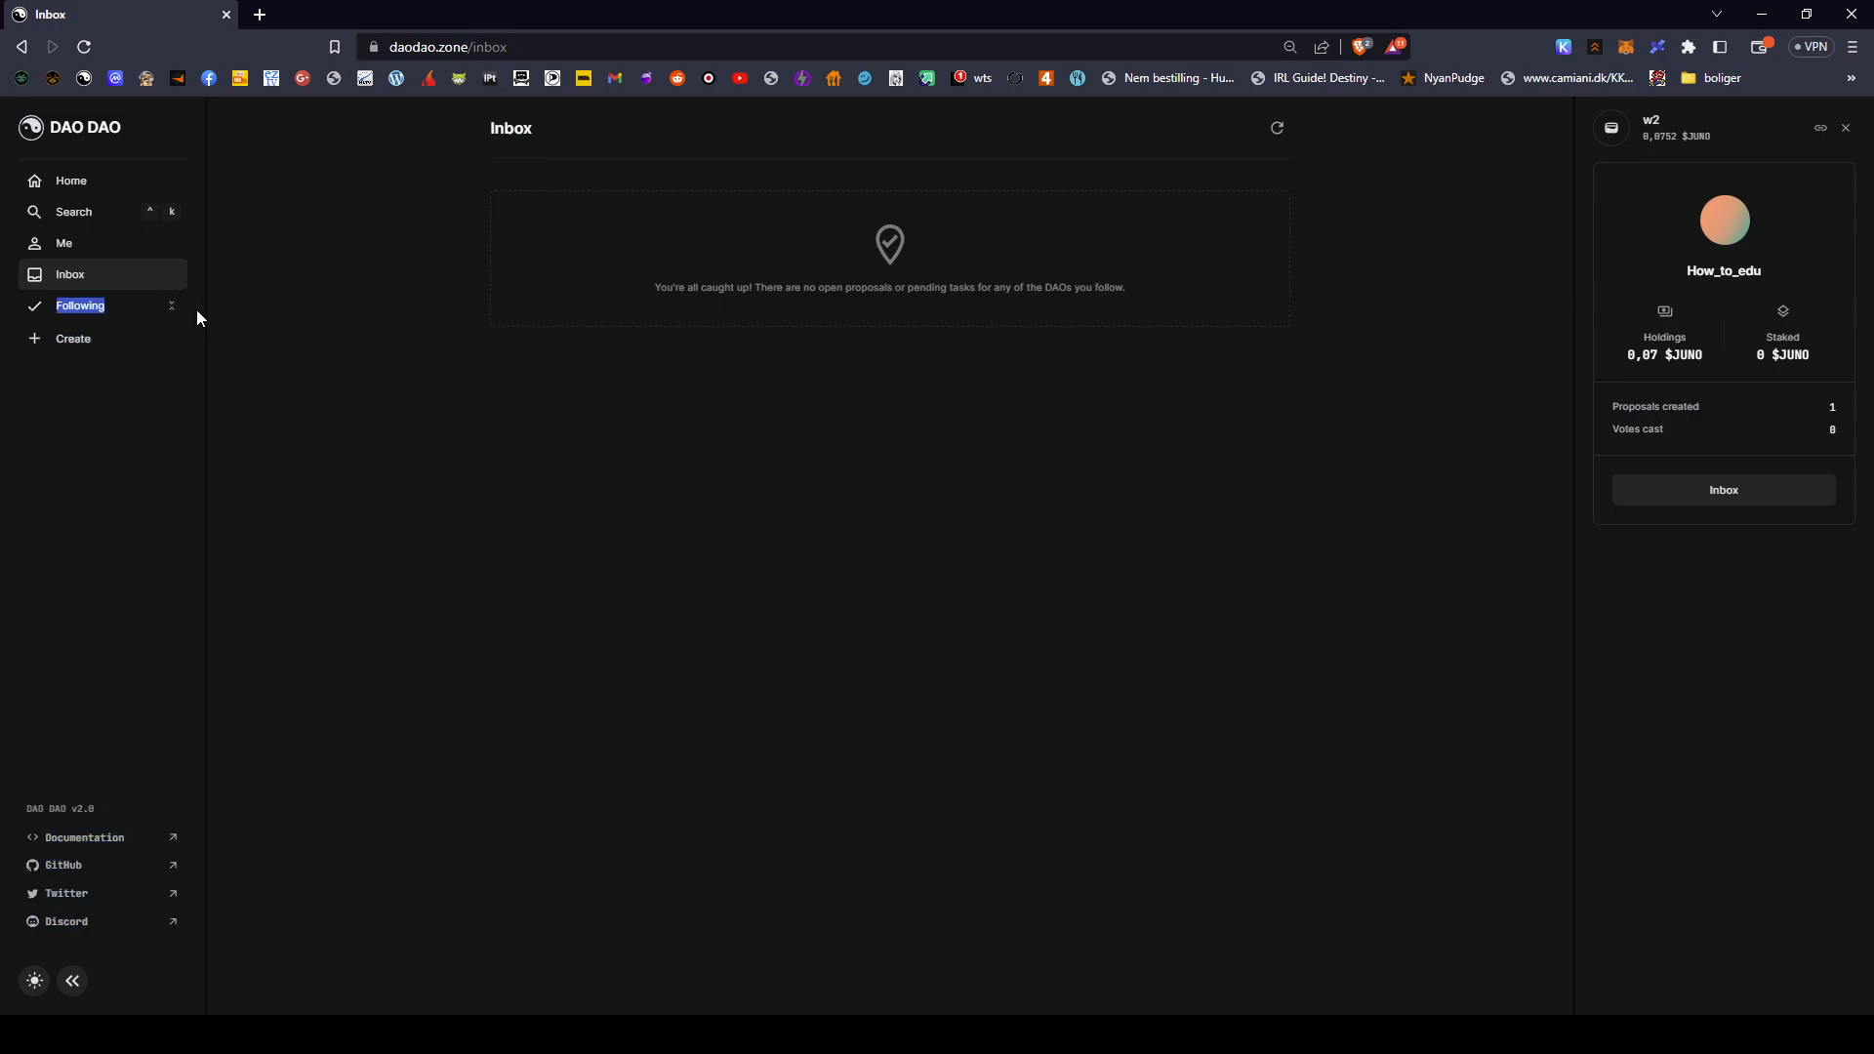
pyautogui.click(202, 369)
pyautogui.click(90, 342)
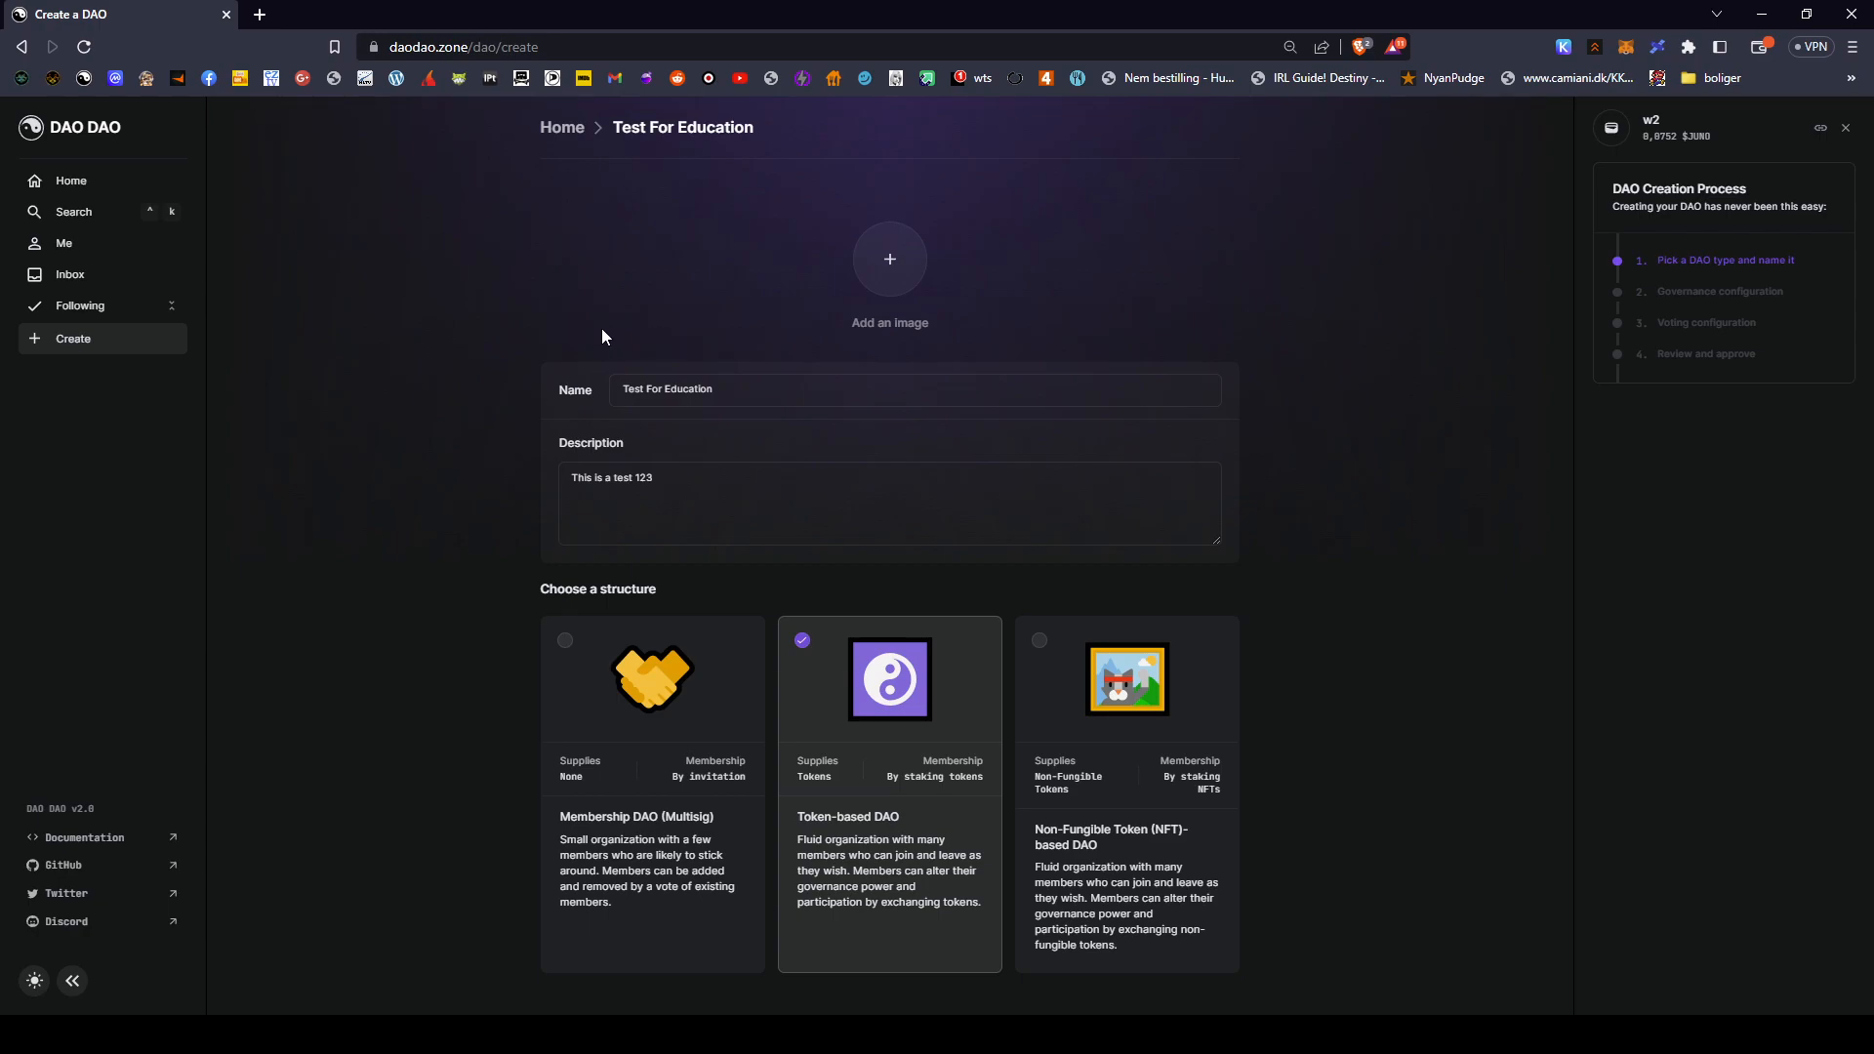
pyautogui.click(750, 388)
pyautogui.click(815, 486)
pyautogui.click(908, 283)
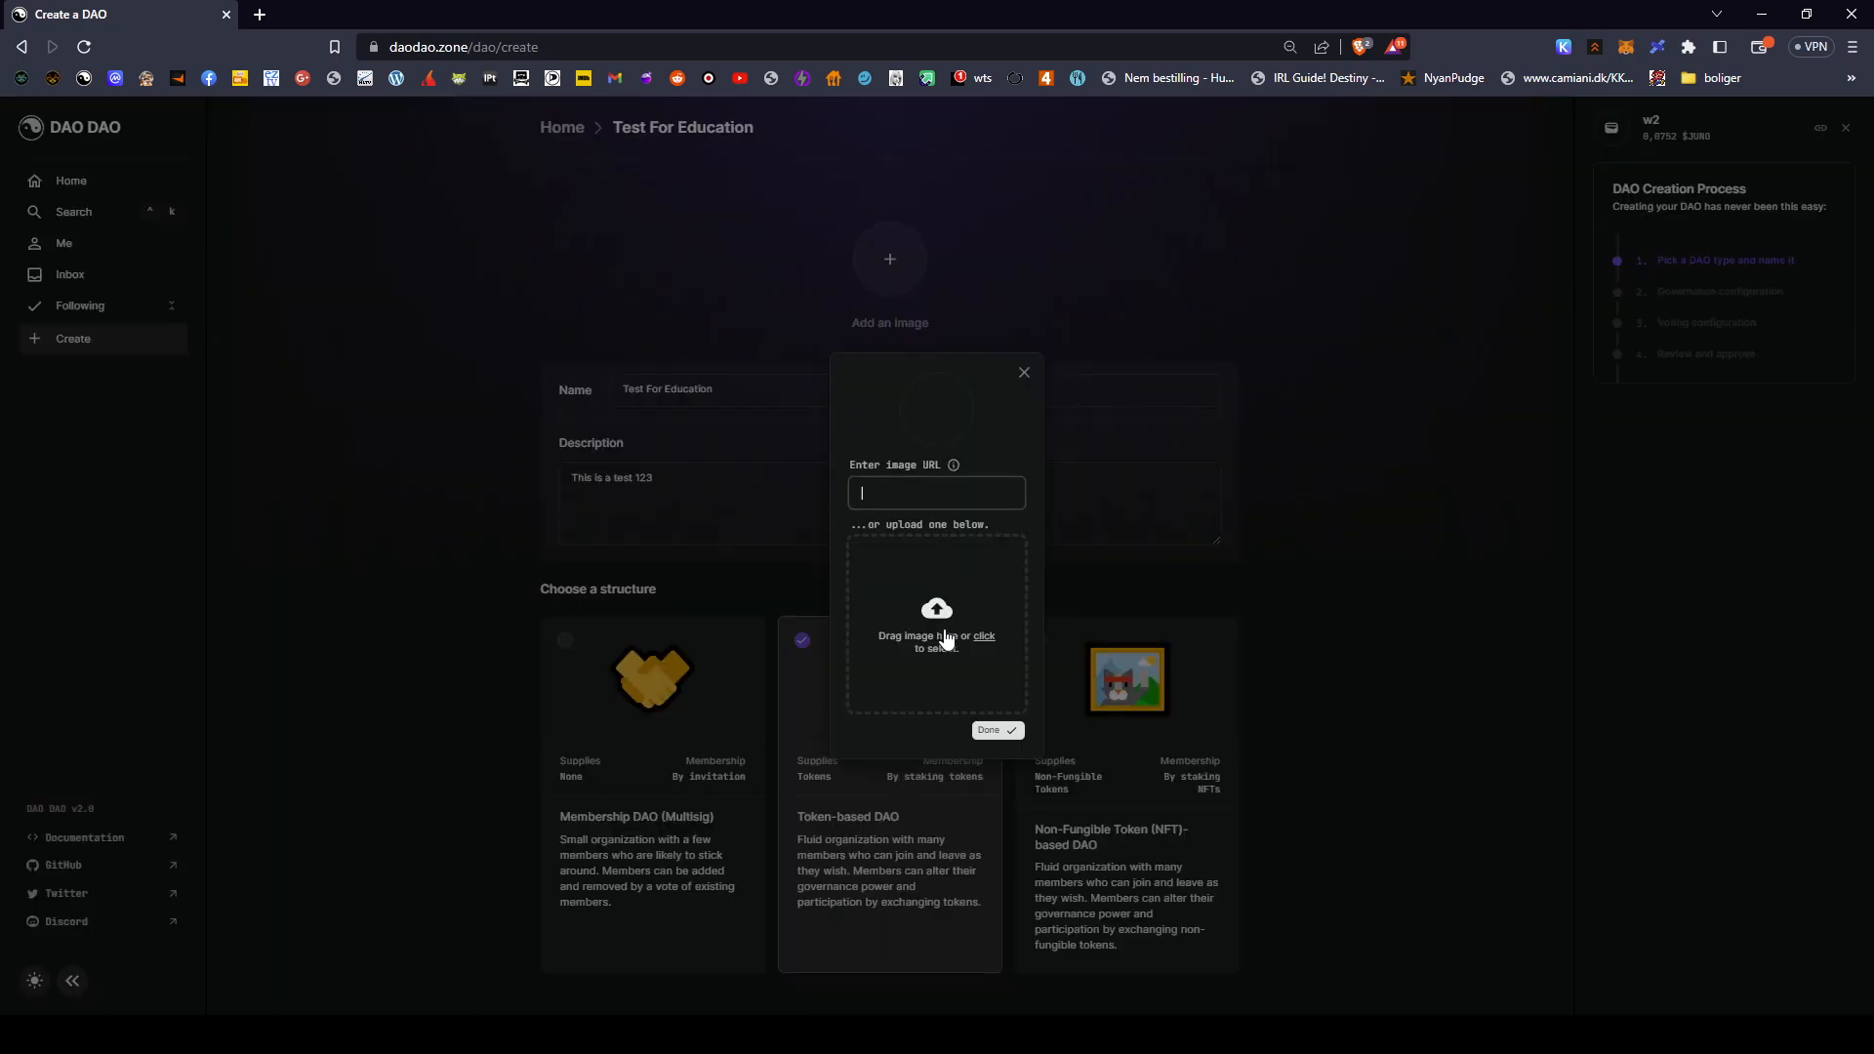
# - Upload the black-and-white portrait photo as the DAO's image
pyautogui.click(939, 615)
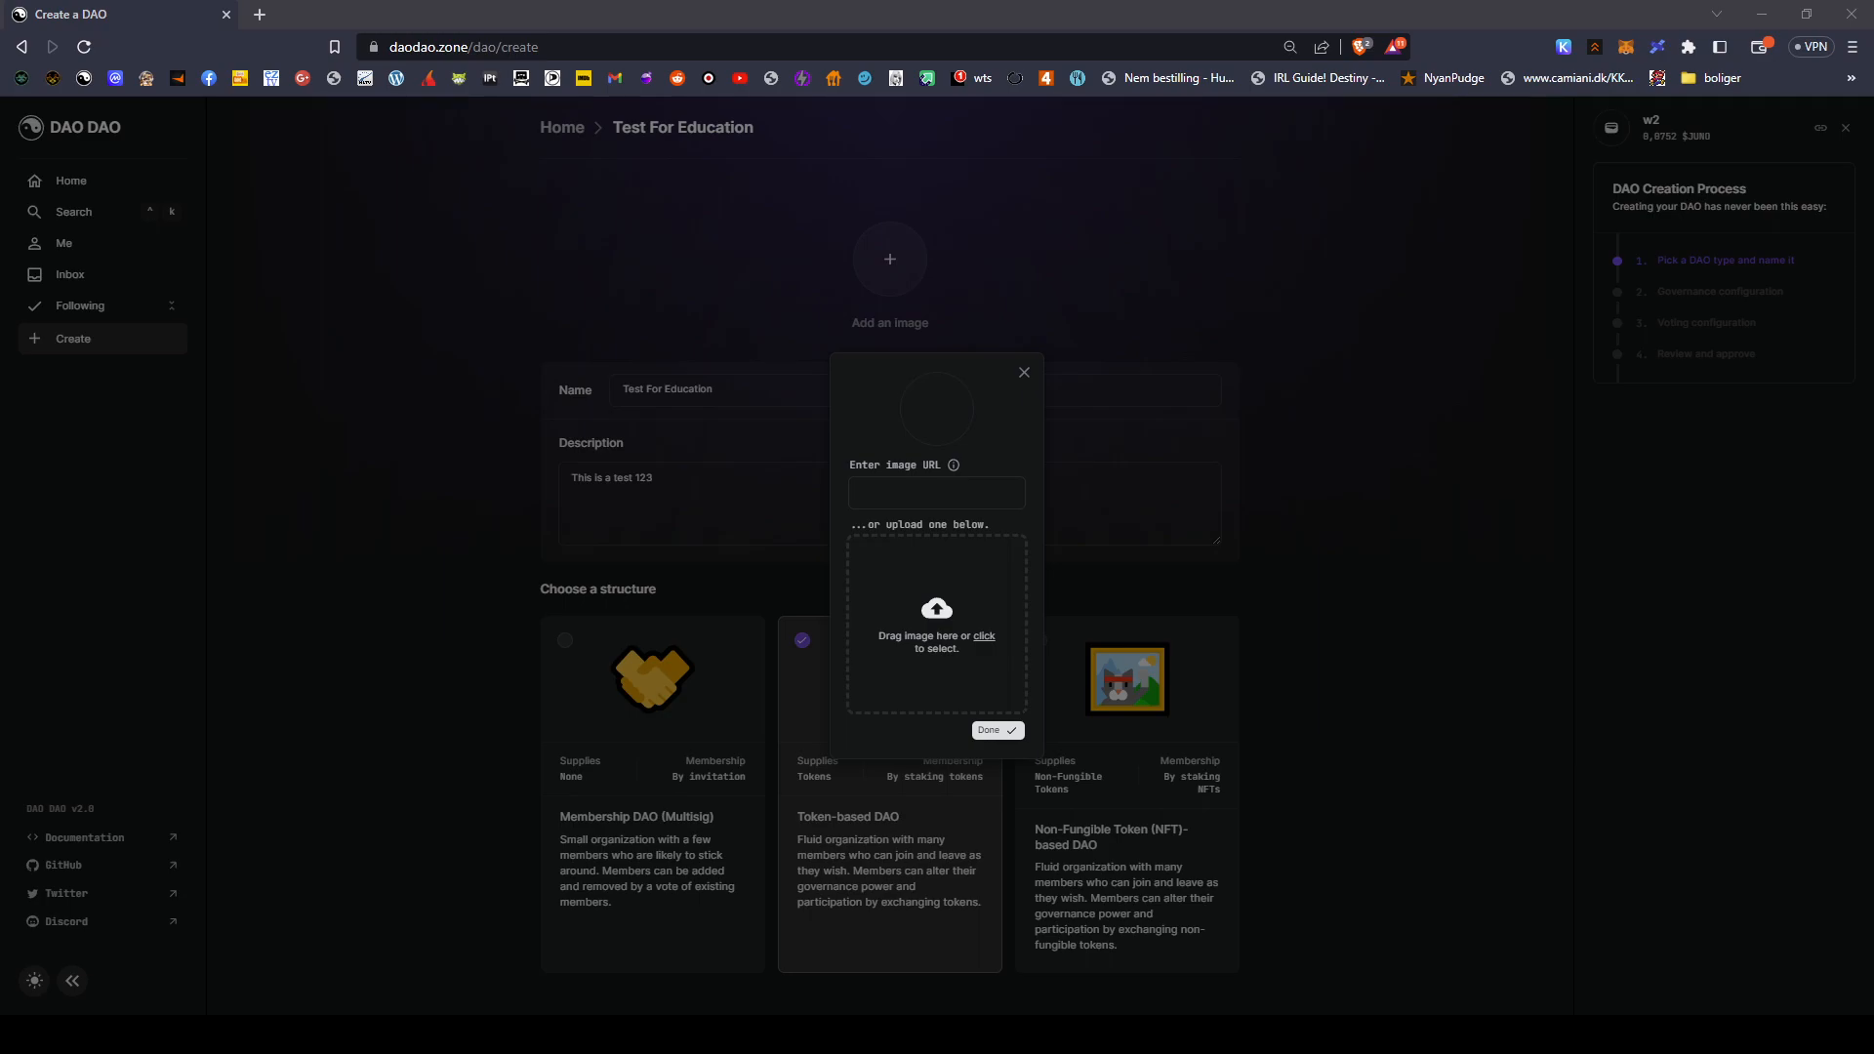
pyautogui.click(1086, 791)
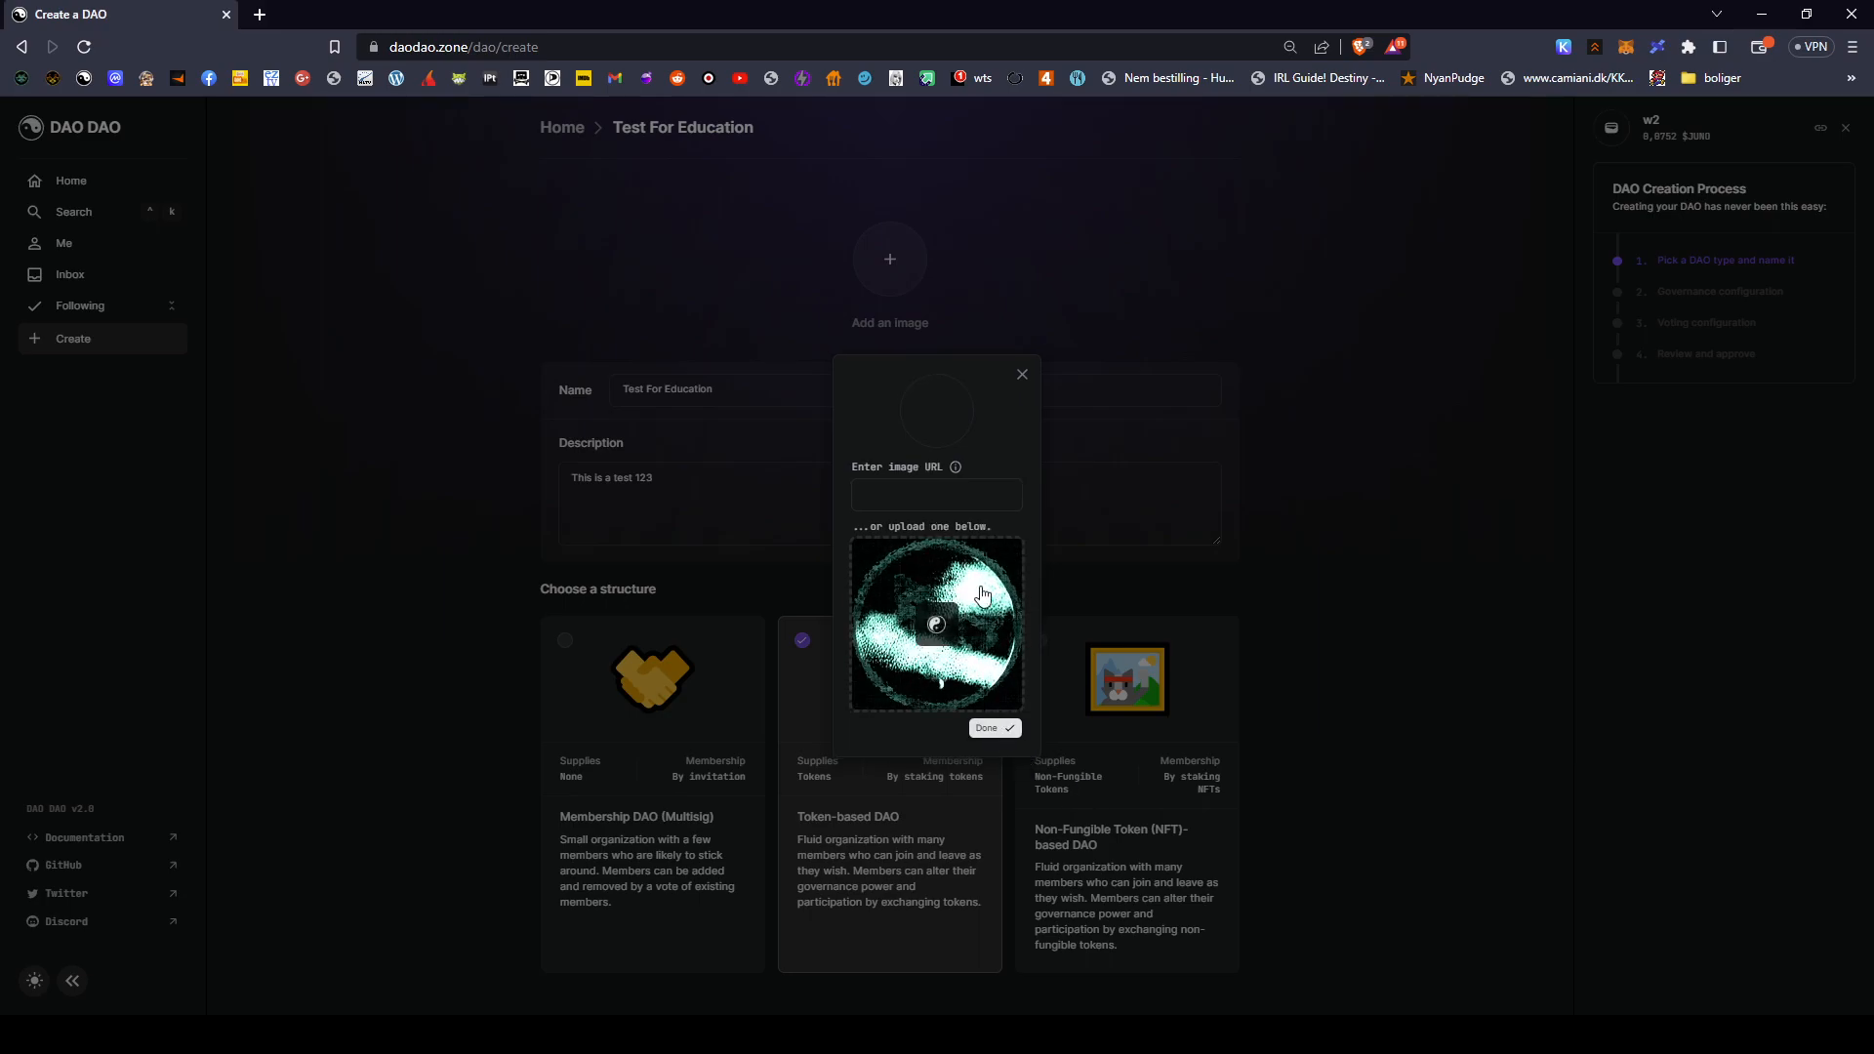
pyautogui.click(963, 492)
pyautogui.click(926, 557)
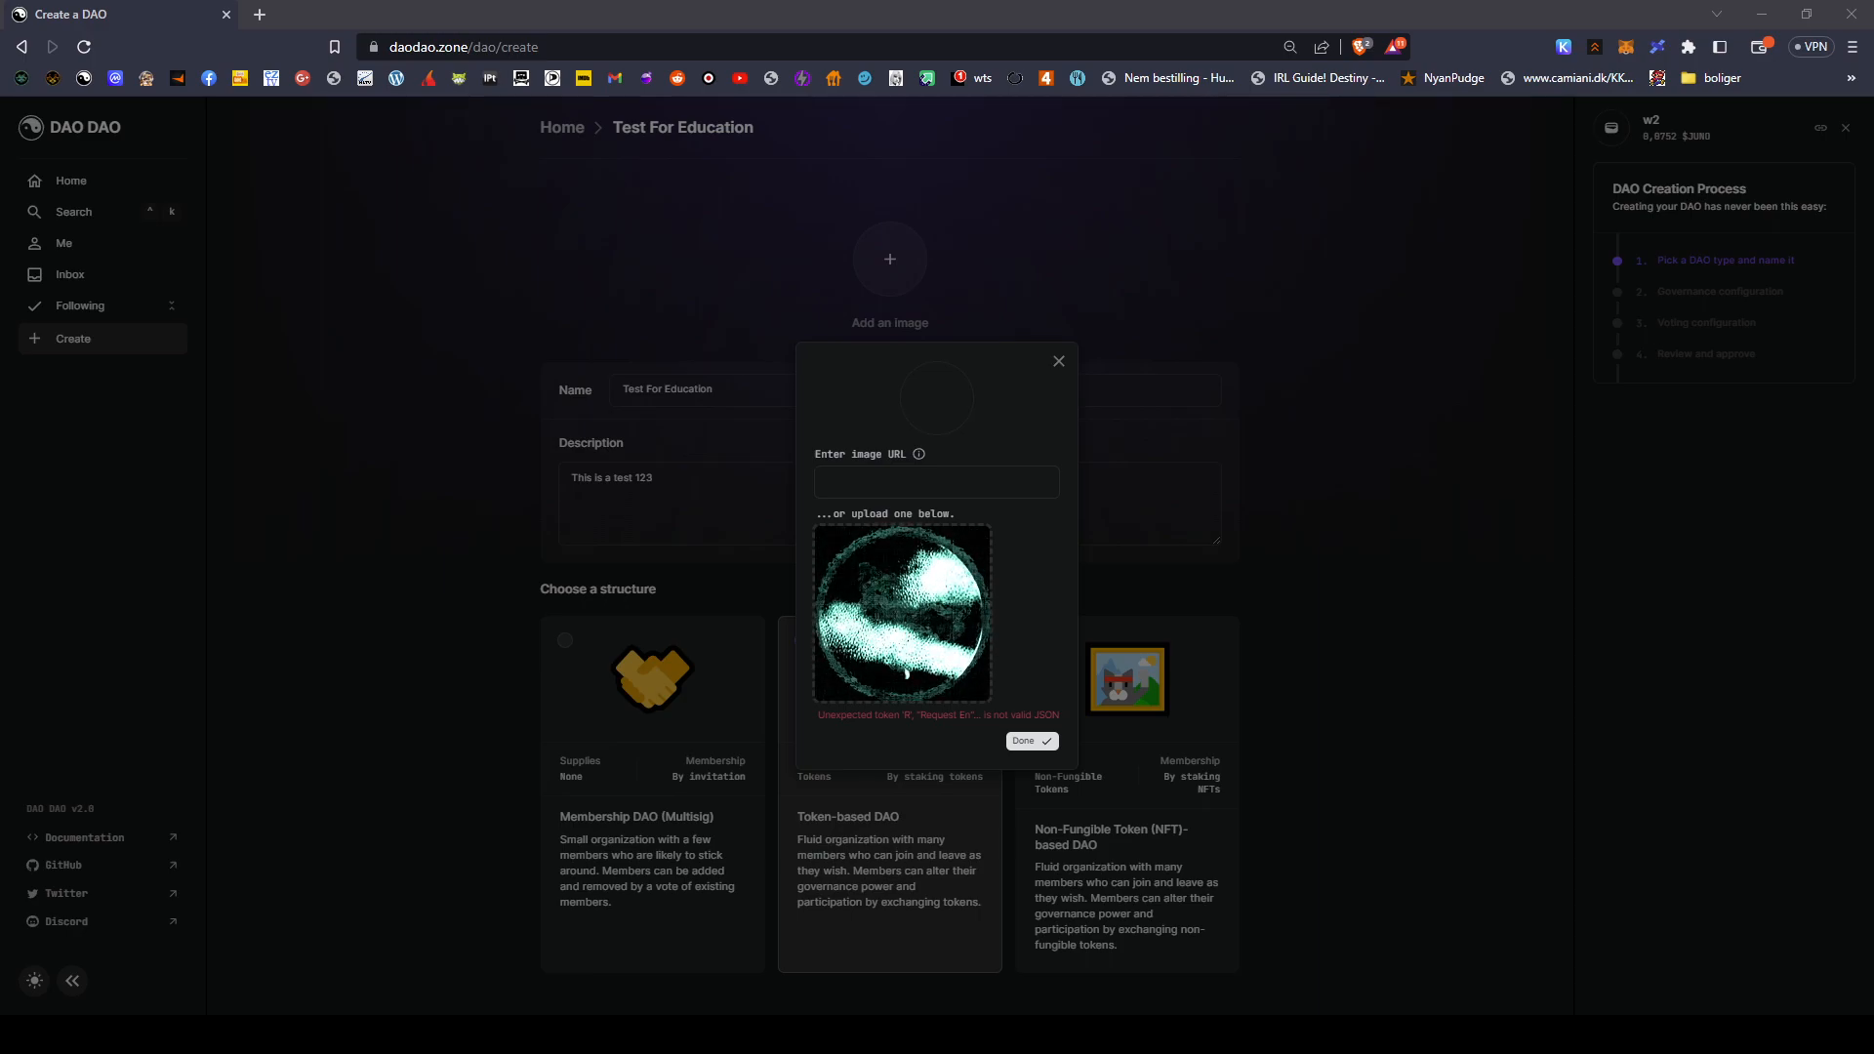
pyautogui.doubleClick(345, 556)
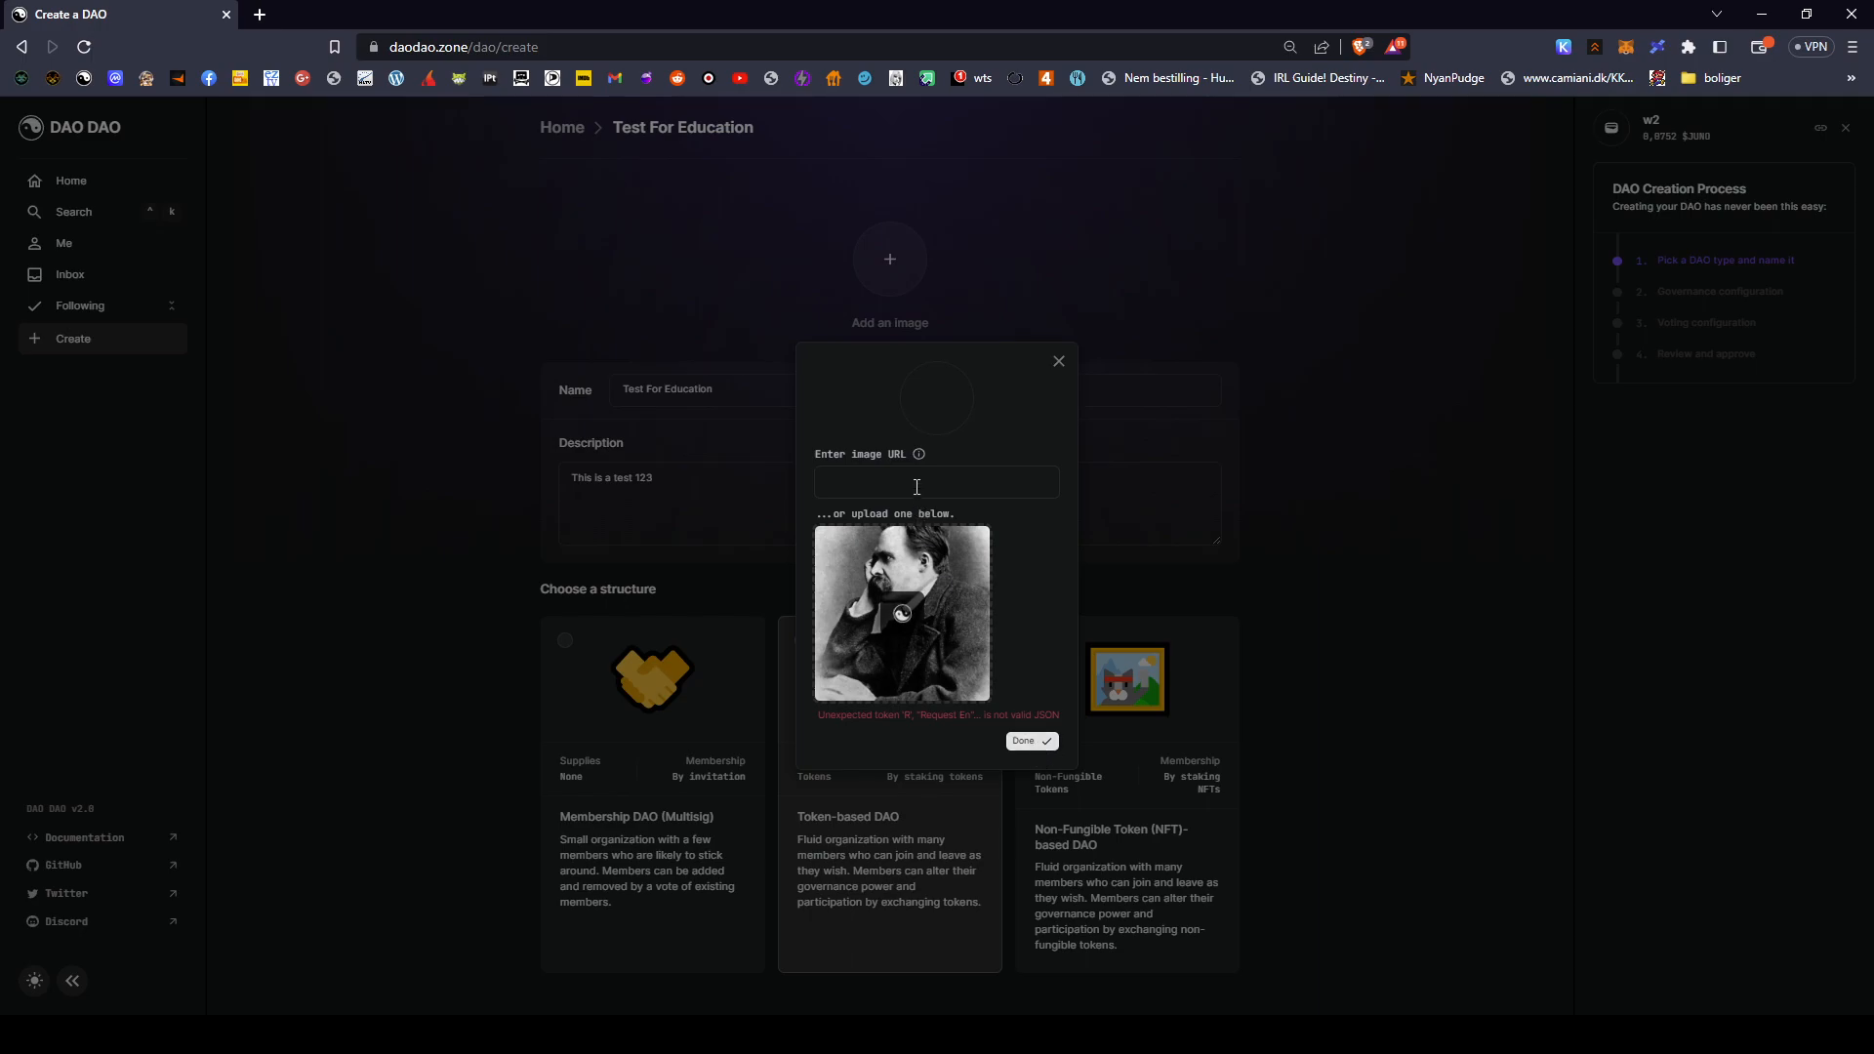
pyautogui.click(1033, 744)
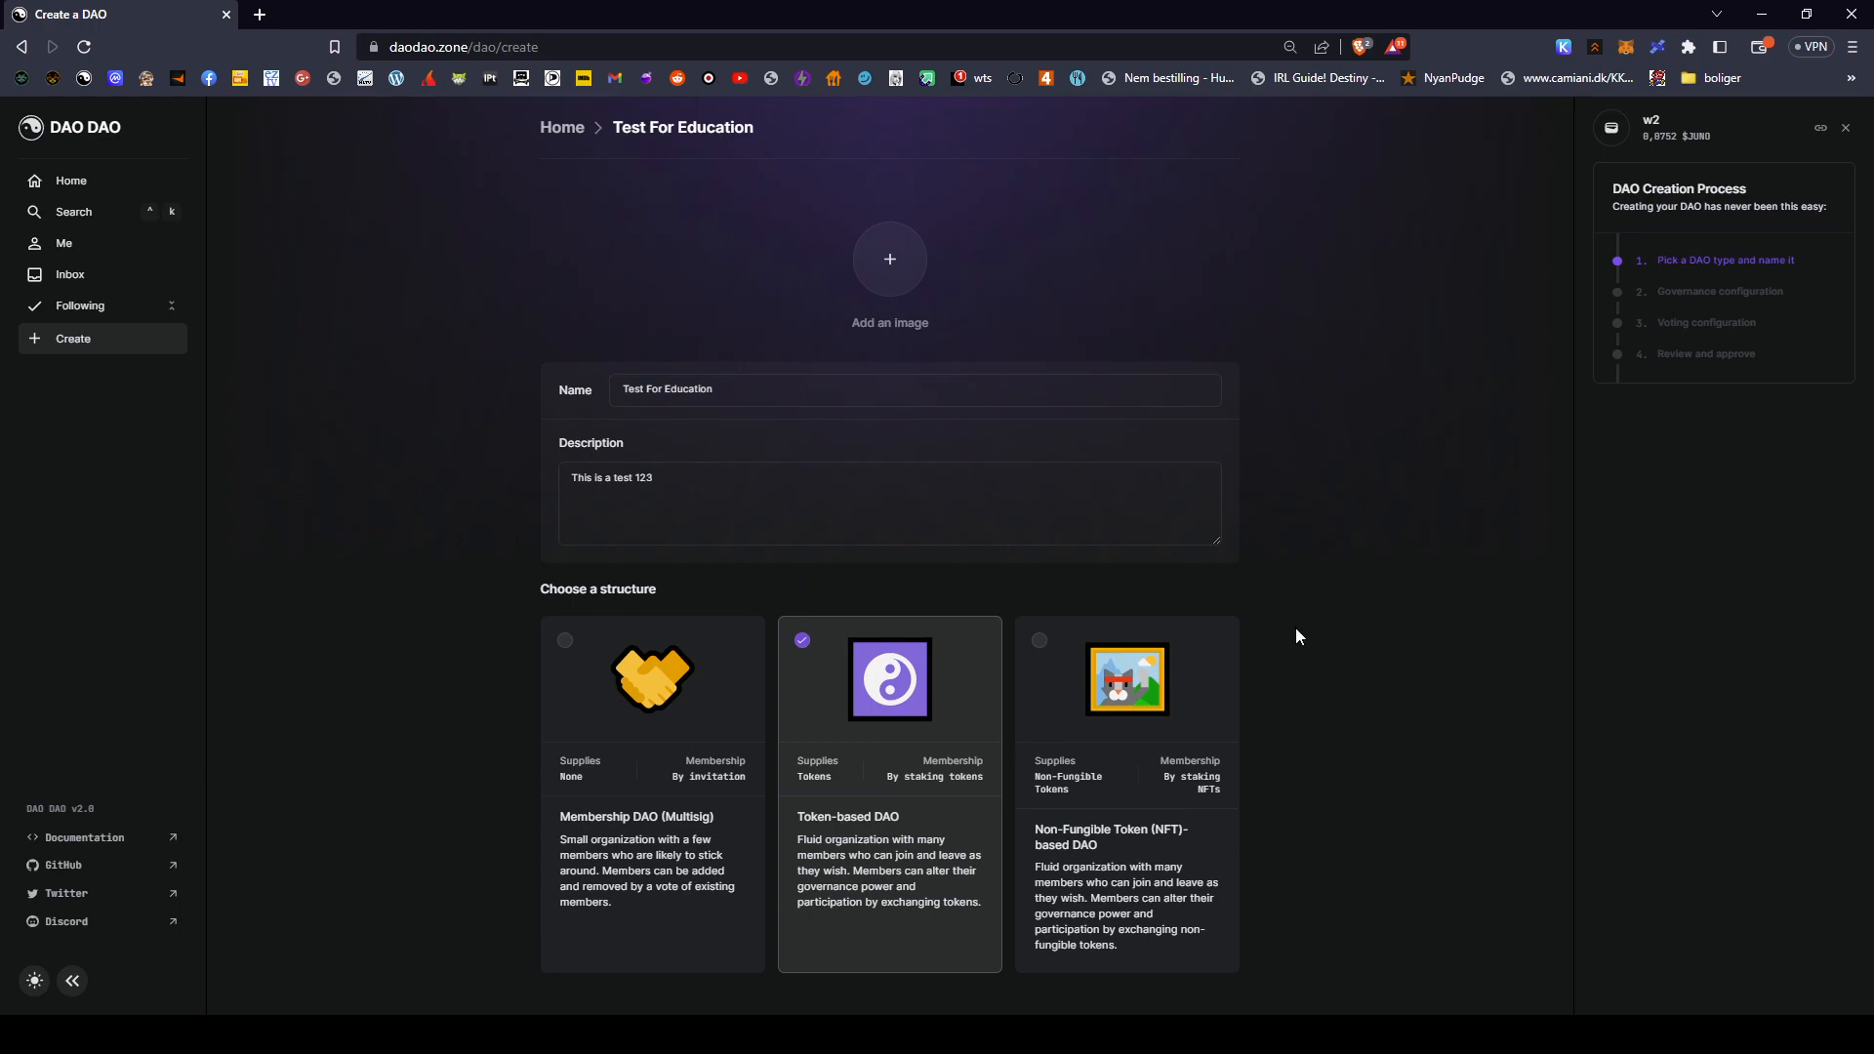
# - Reopen the DAO image dialog and close it without changes
pyautogui.click(768, 496)
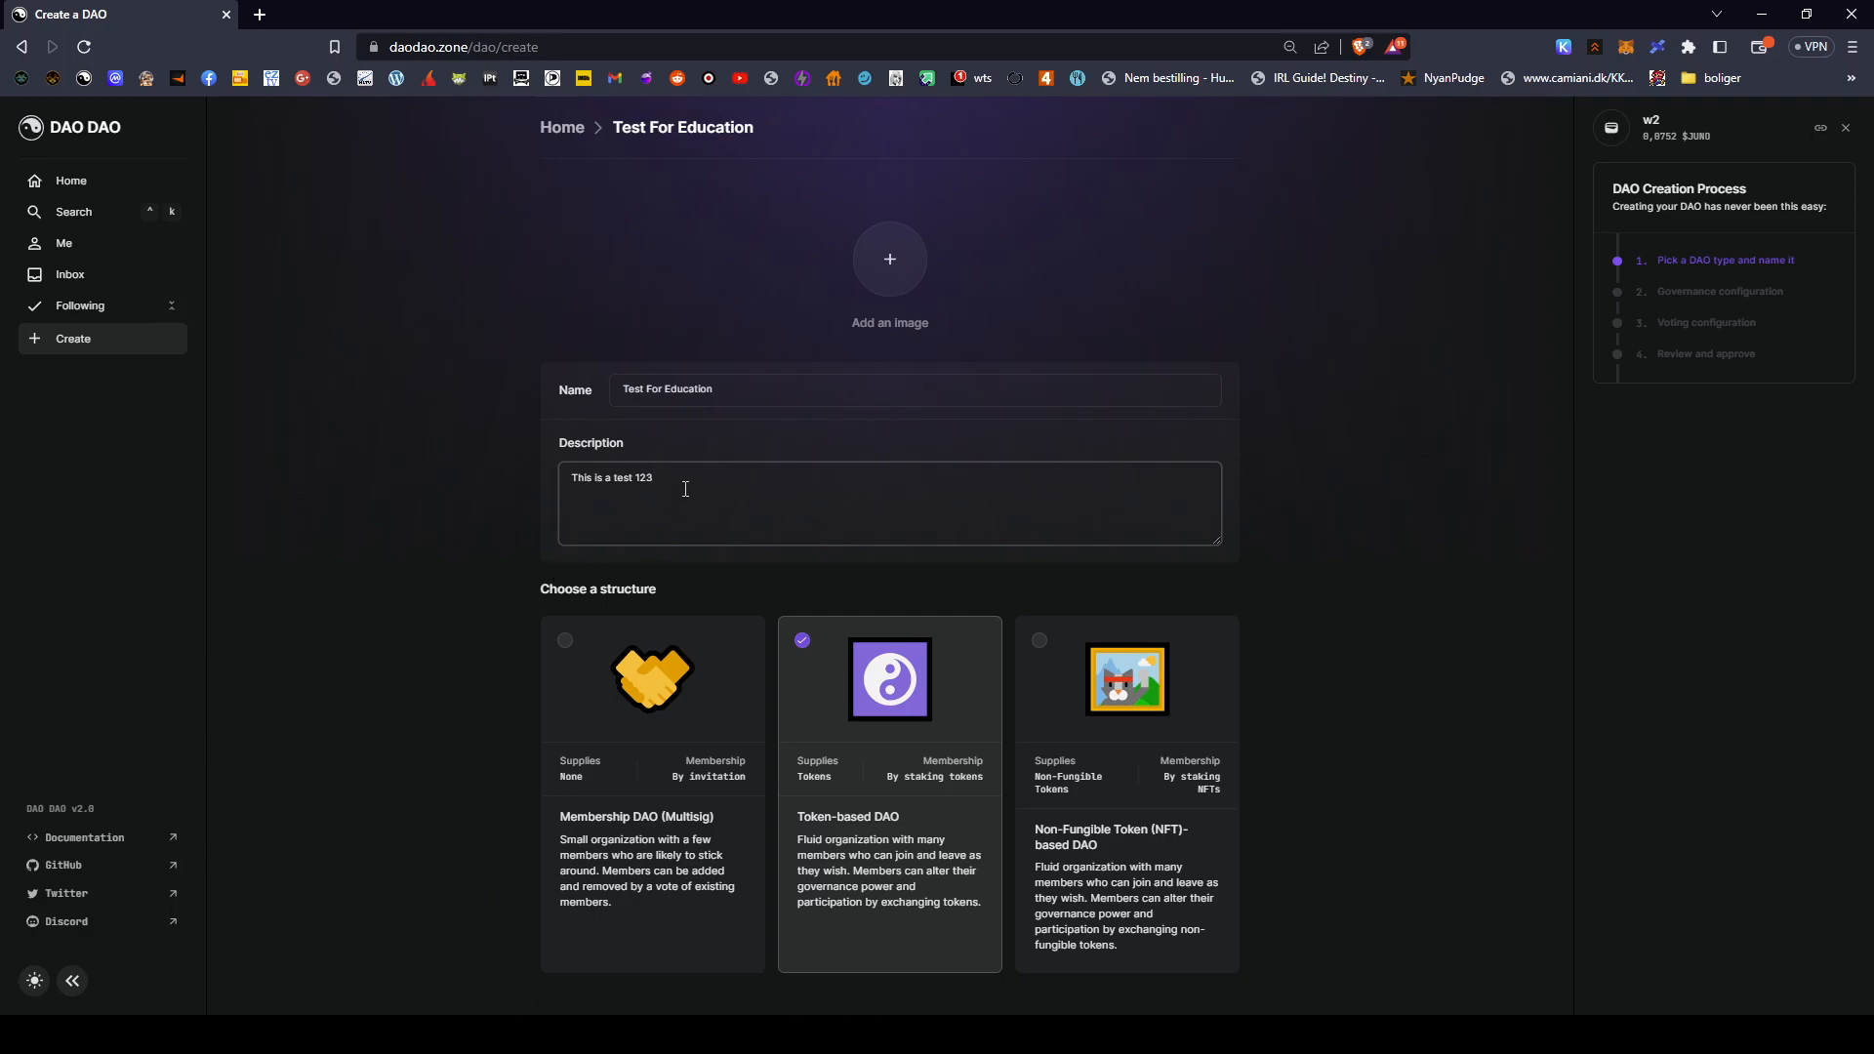
pyautogui.click(885, 262)
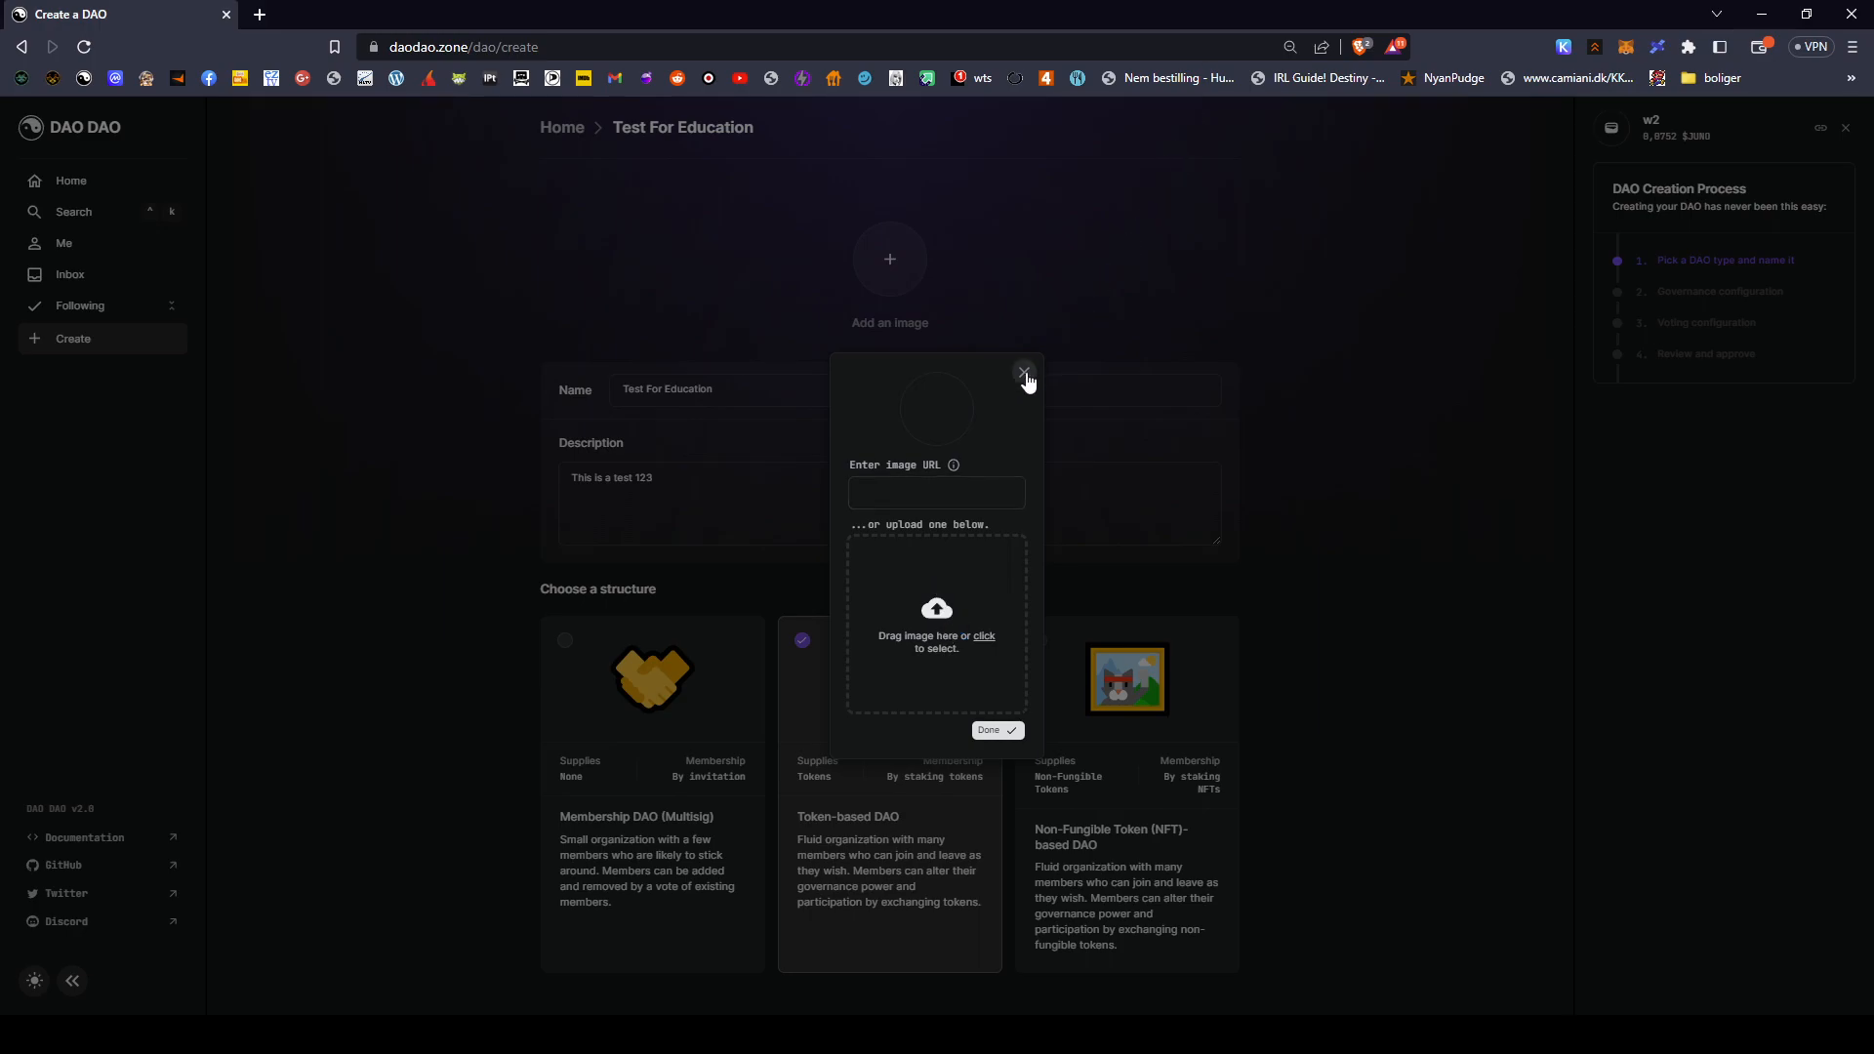
pyautogui.click(1024, 373)
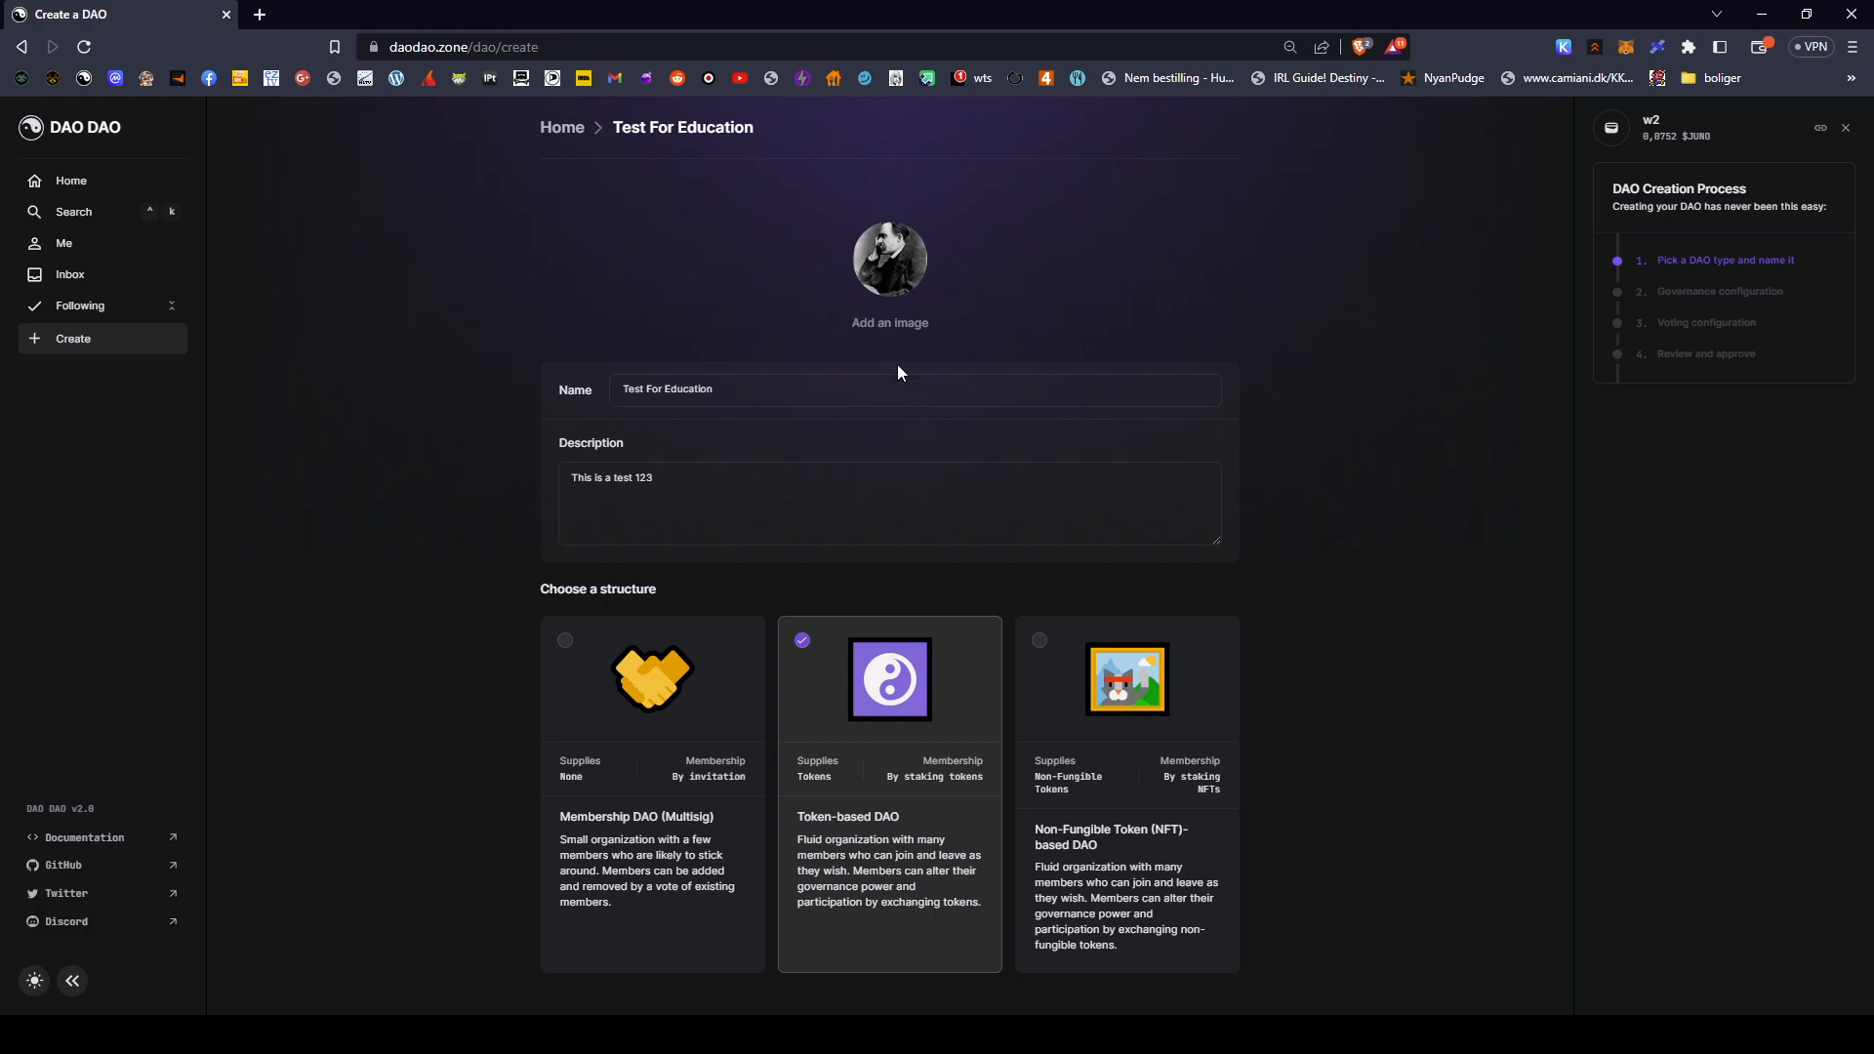
# - Under Choose a structure, pick the Membership DAO (Multisig) card
pyautogui.moveTo(845, 240); pyautogui.dragTo(1040, 329)
pyautogui.click(1225, 290)
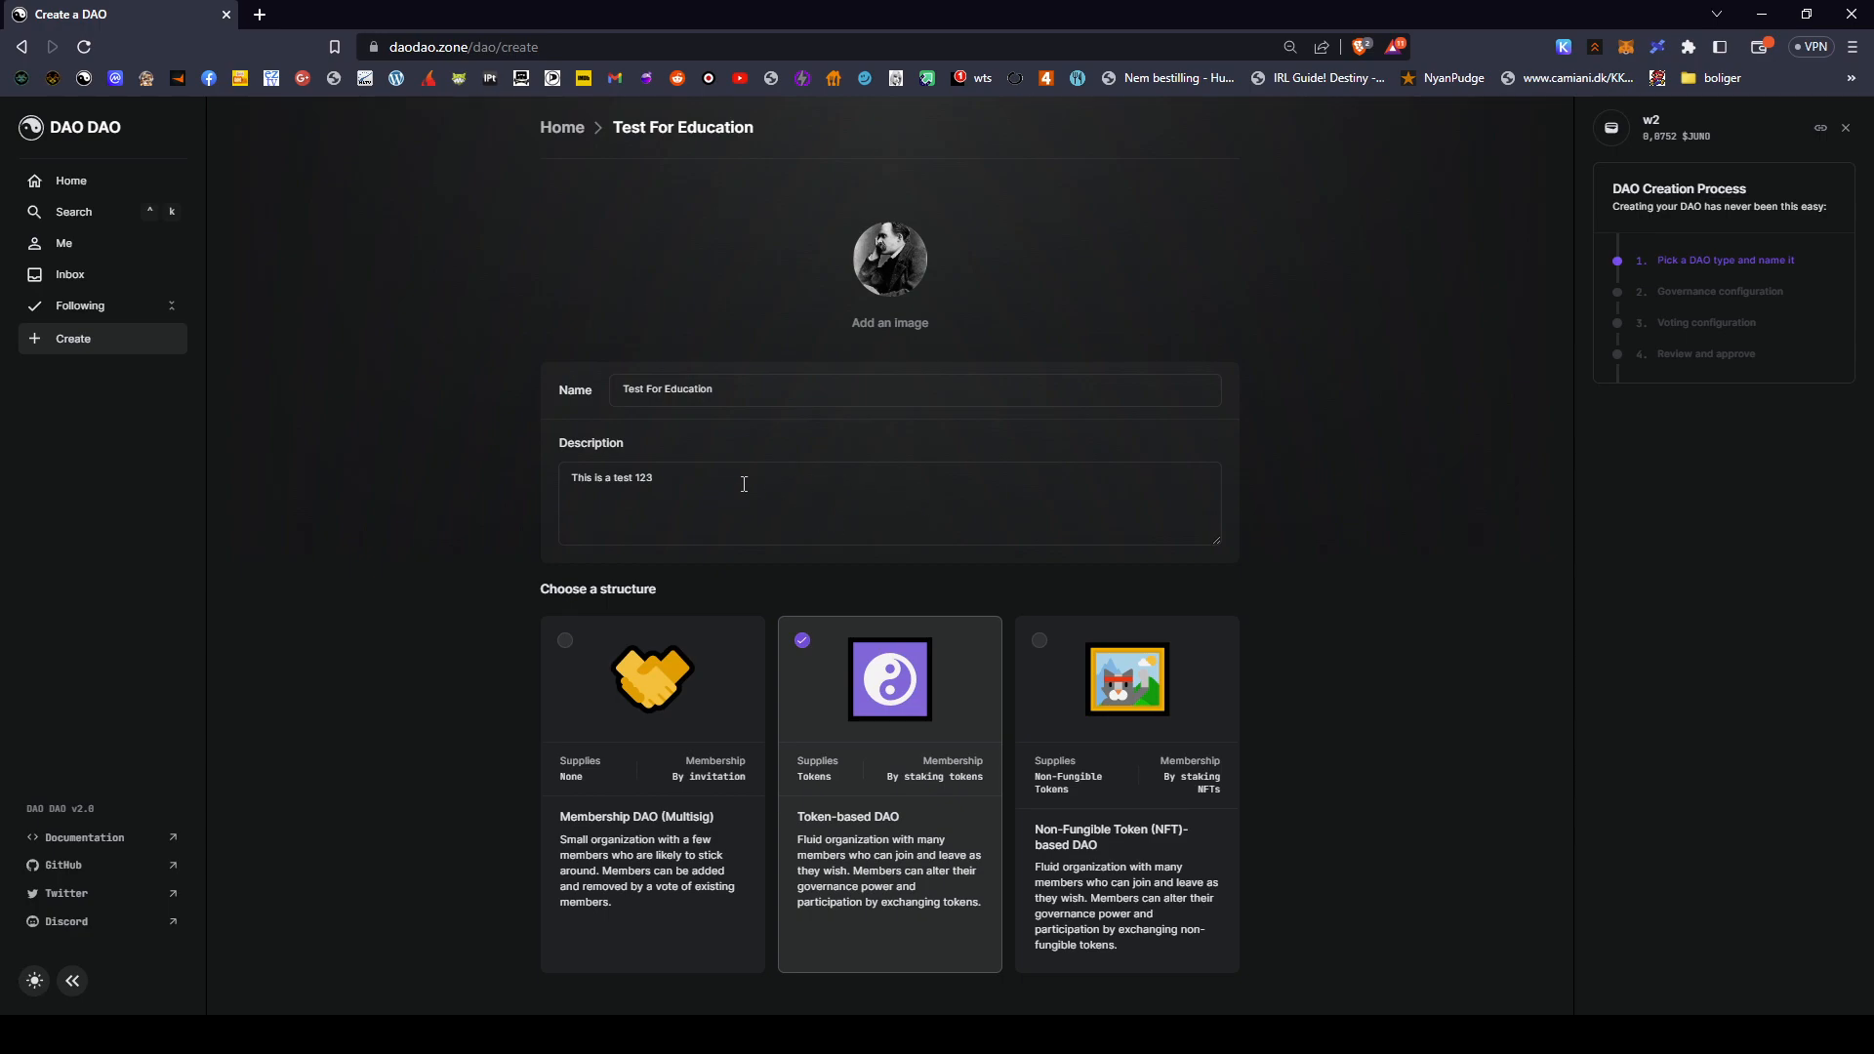
pyautogui.click(804, 395)
pyautogui.click(770, 498)
pyautogui.scroll(-2, 607, 657)
pyautogui.moveTo(495, 486); pyautogui.dragTo(1325, 847)
pyautogui.click(1326, 846)
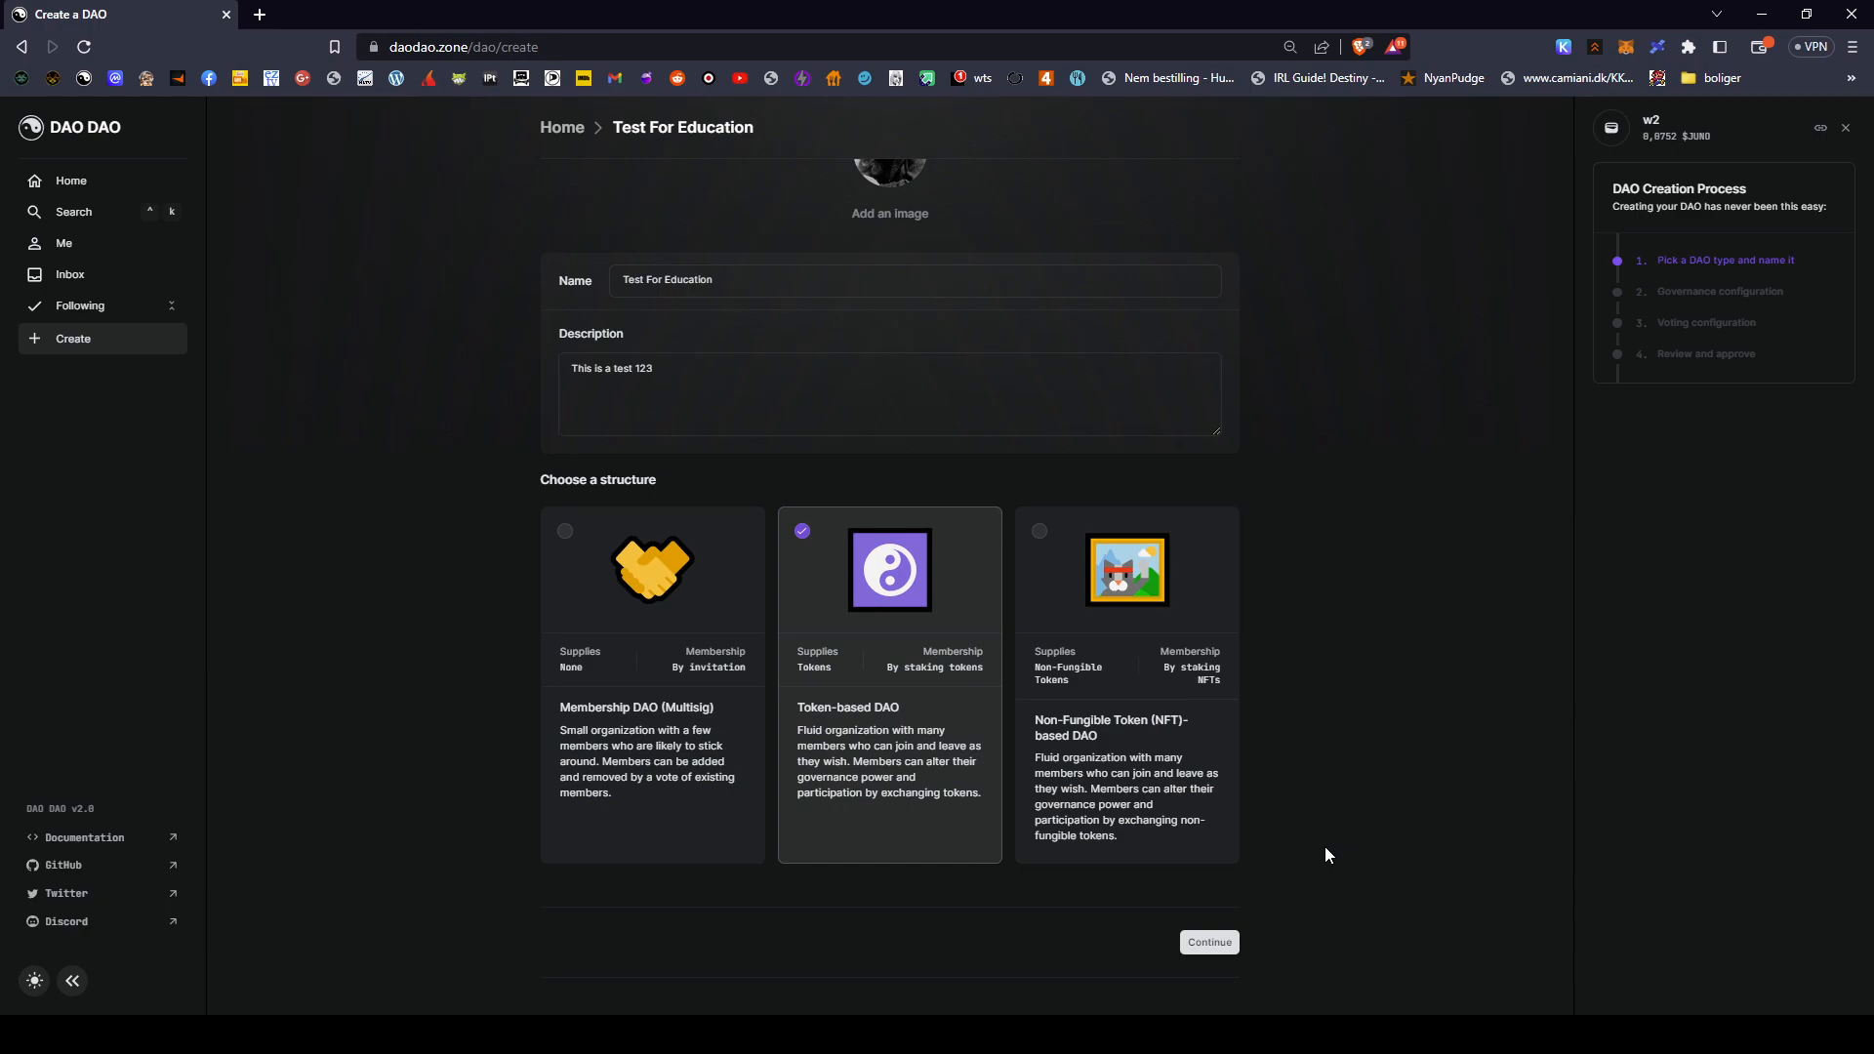
pyautogui.click(646, 581)
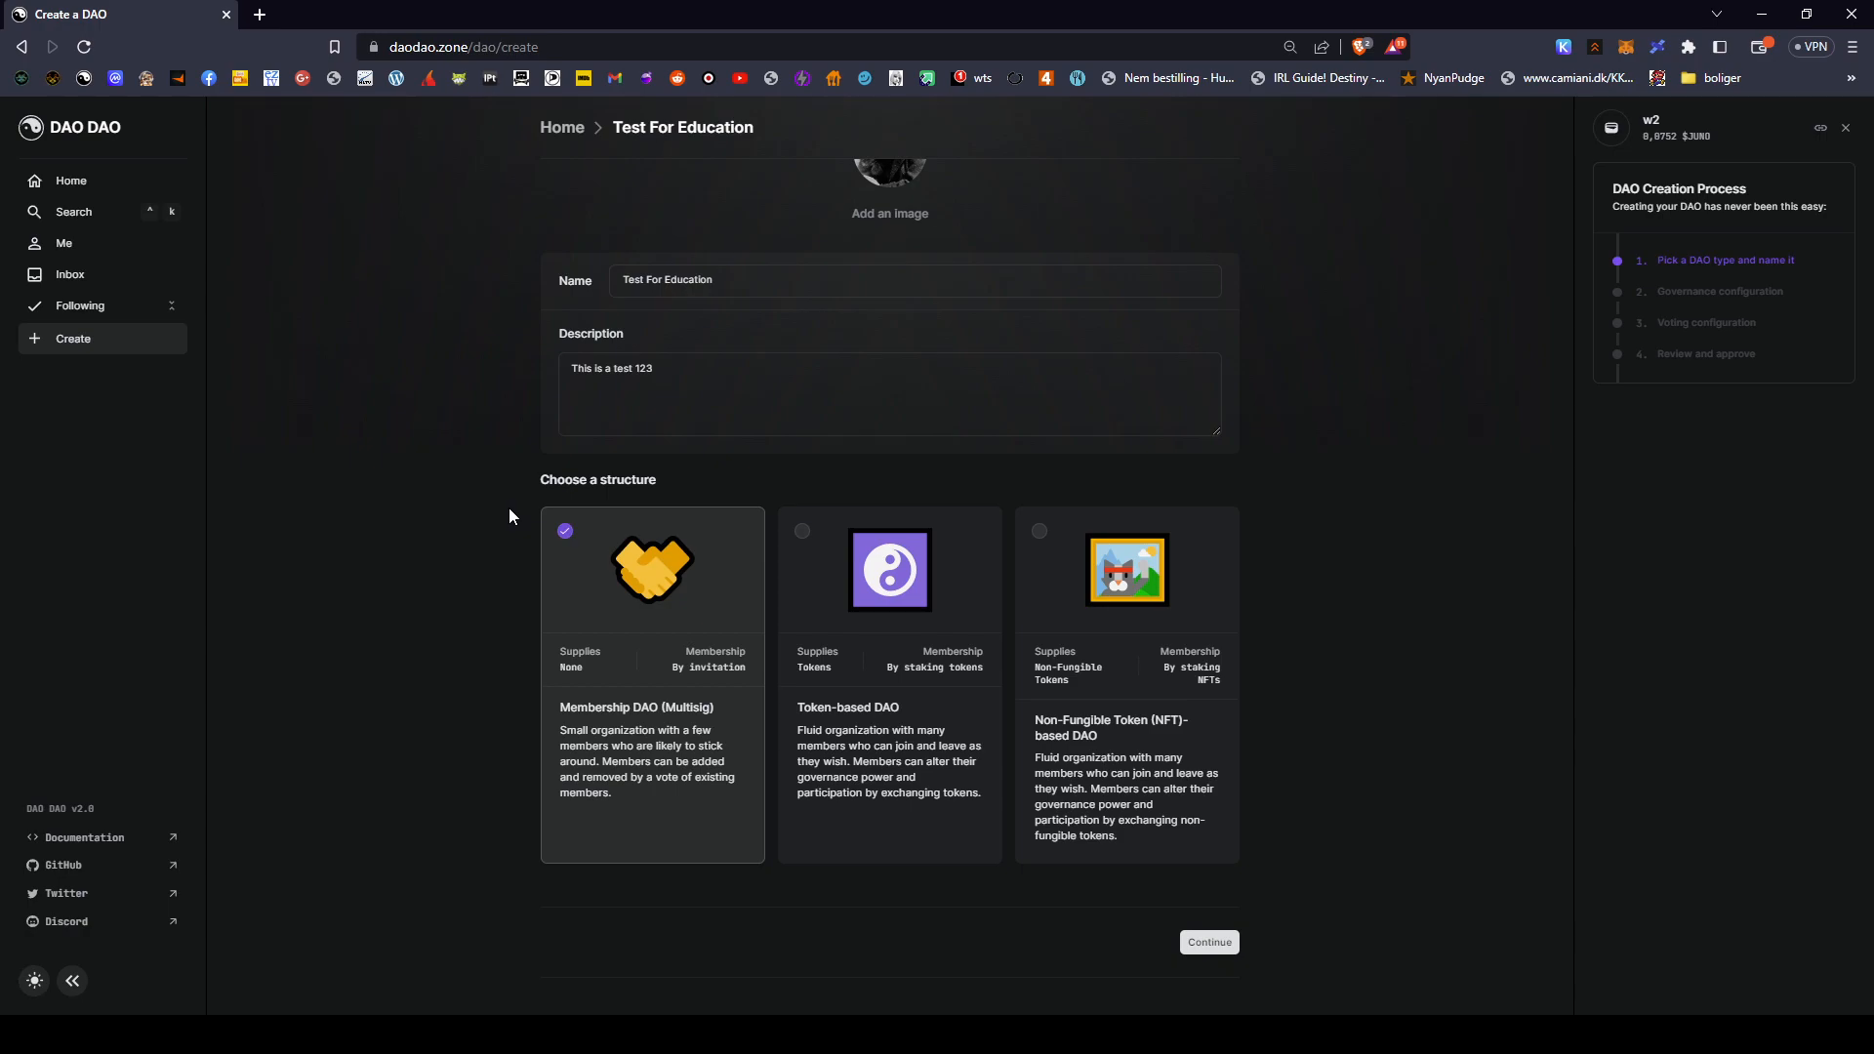
# - Compare Token-based and NFT-based structures, settle on Token-based DAO, and continue to governance
pyautogui.click(917, 548)
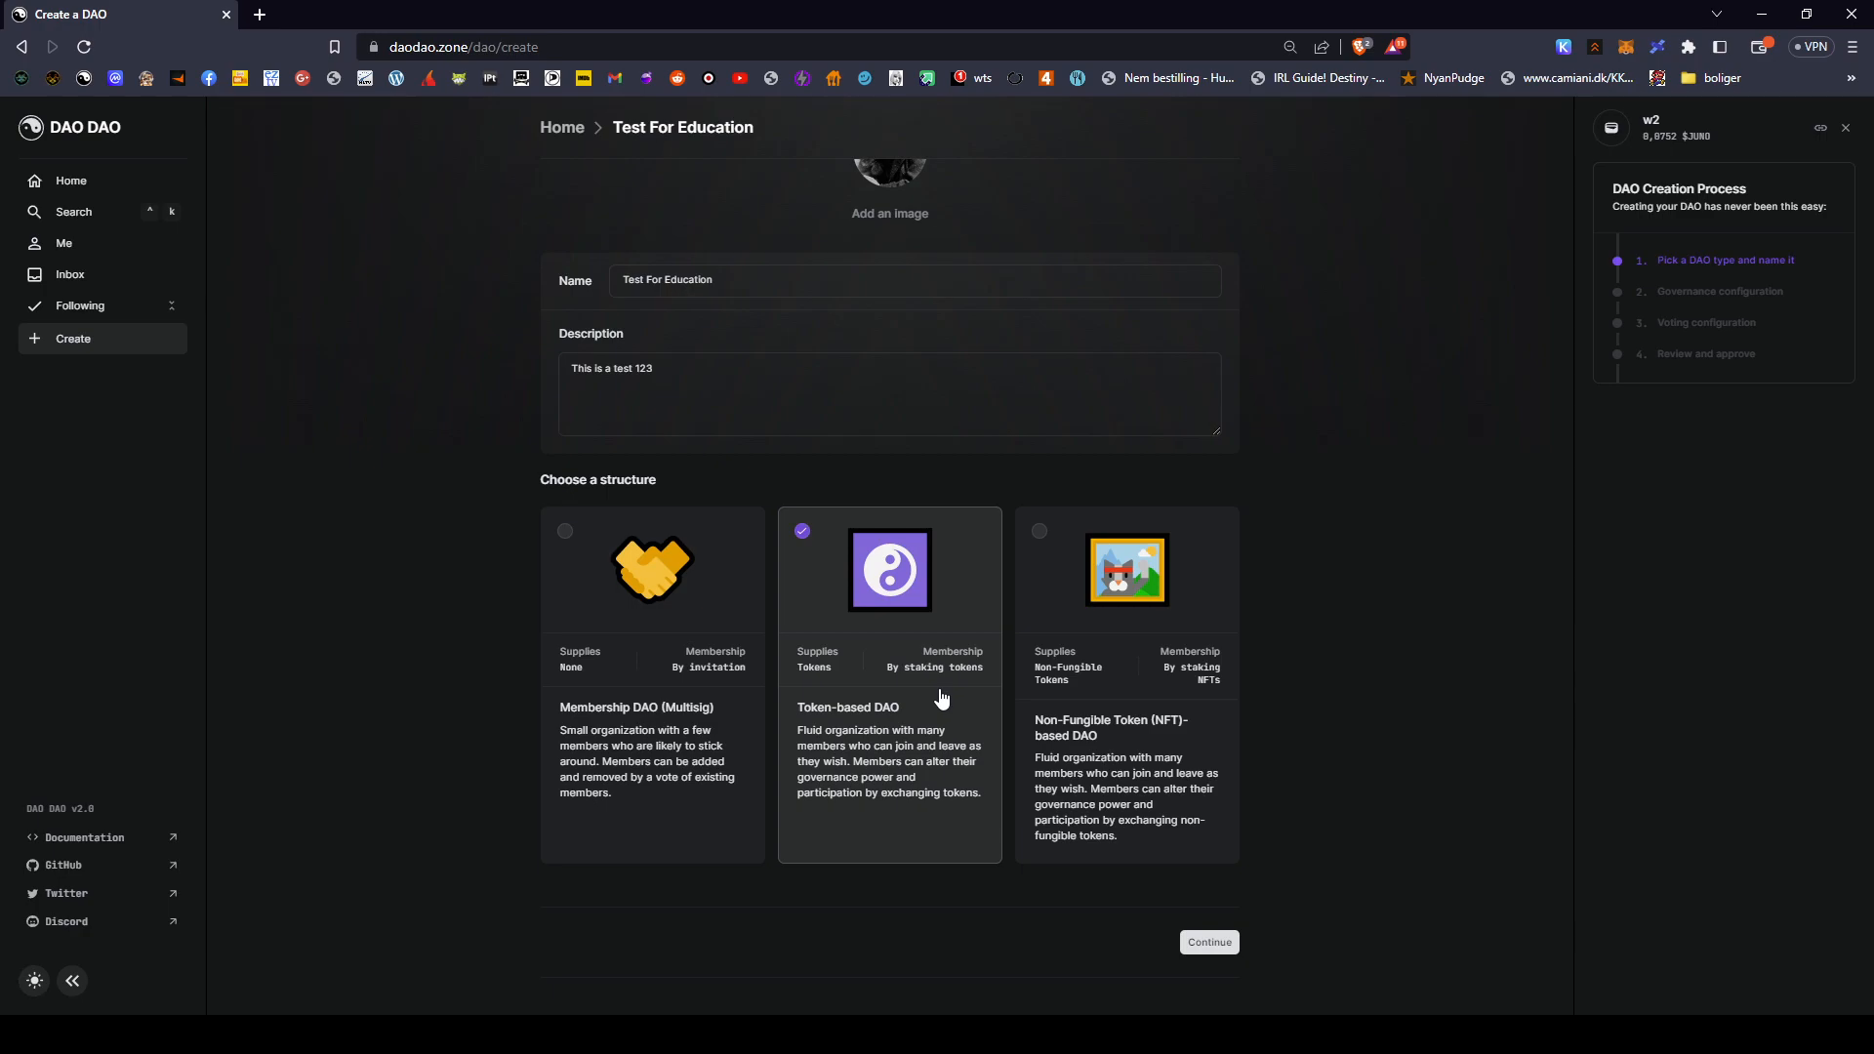
pyautogui.click(1141, 592)
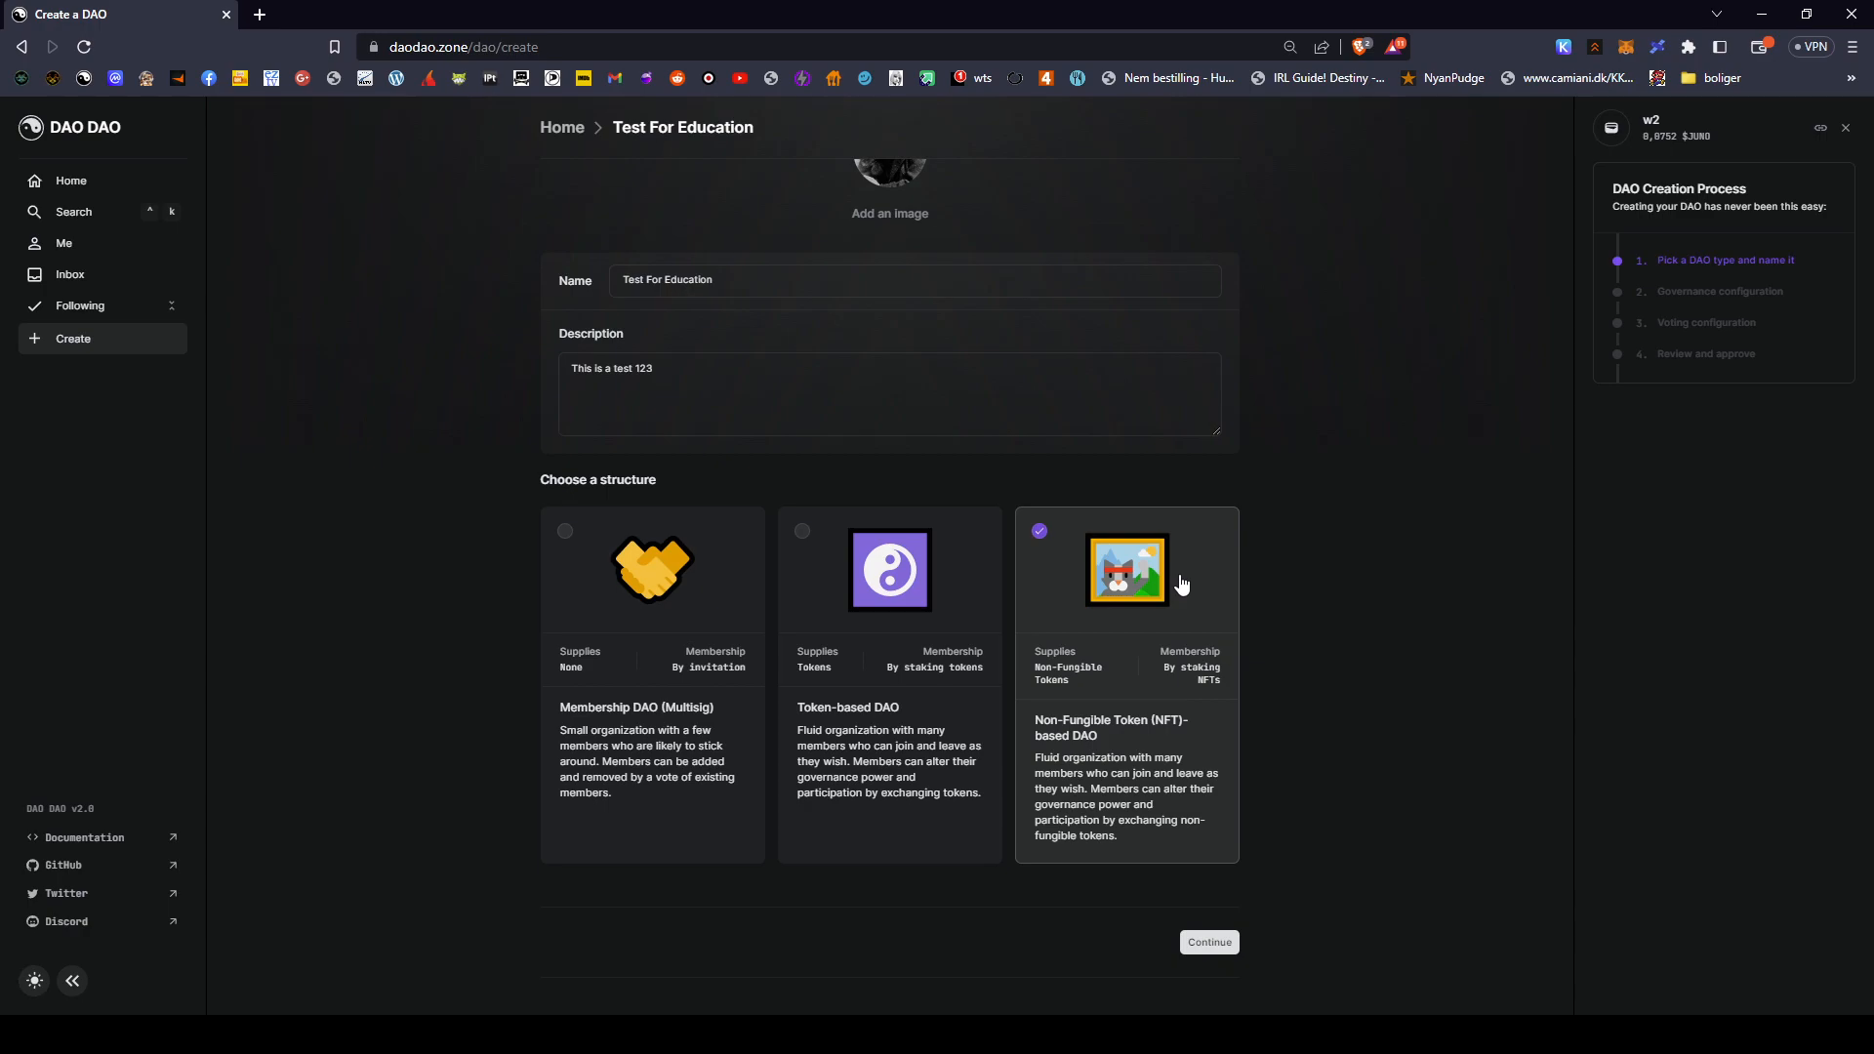
pyautogui.click(919, 621)
pyautogui.click(1109, 619)
pyautogui.click(915, 705)
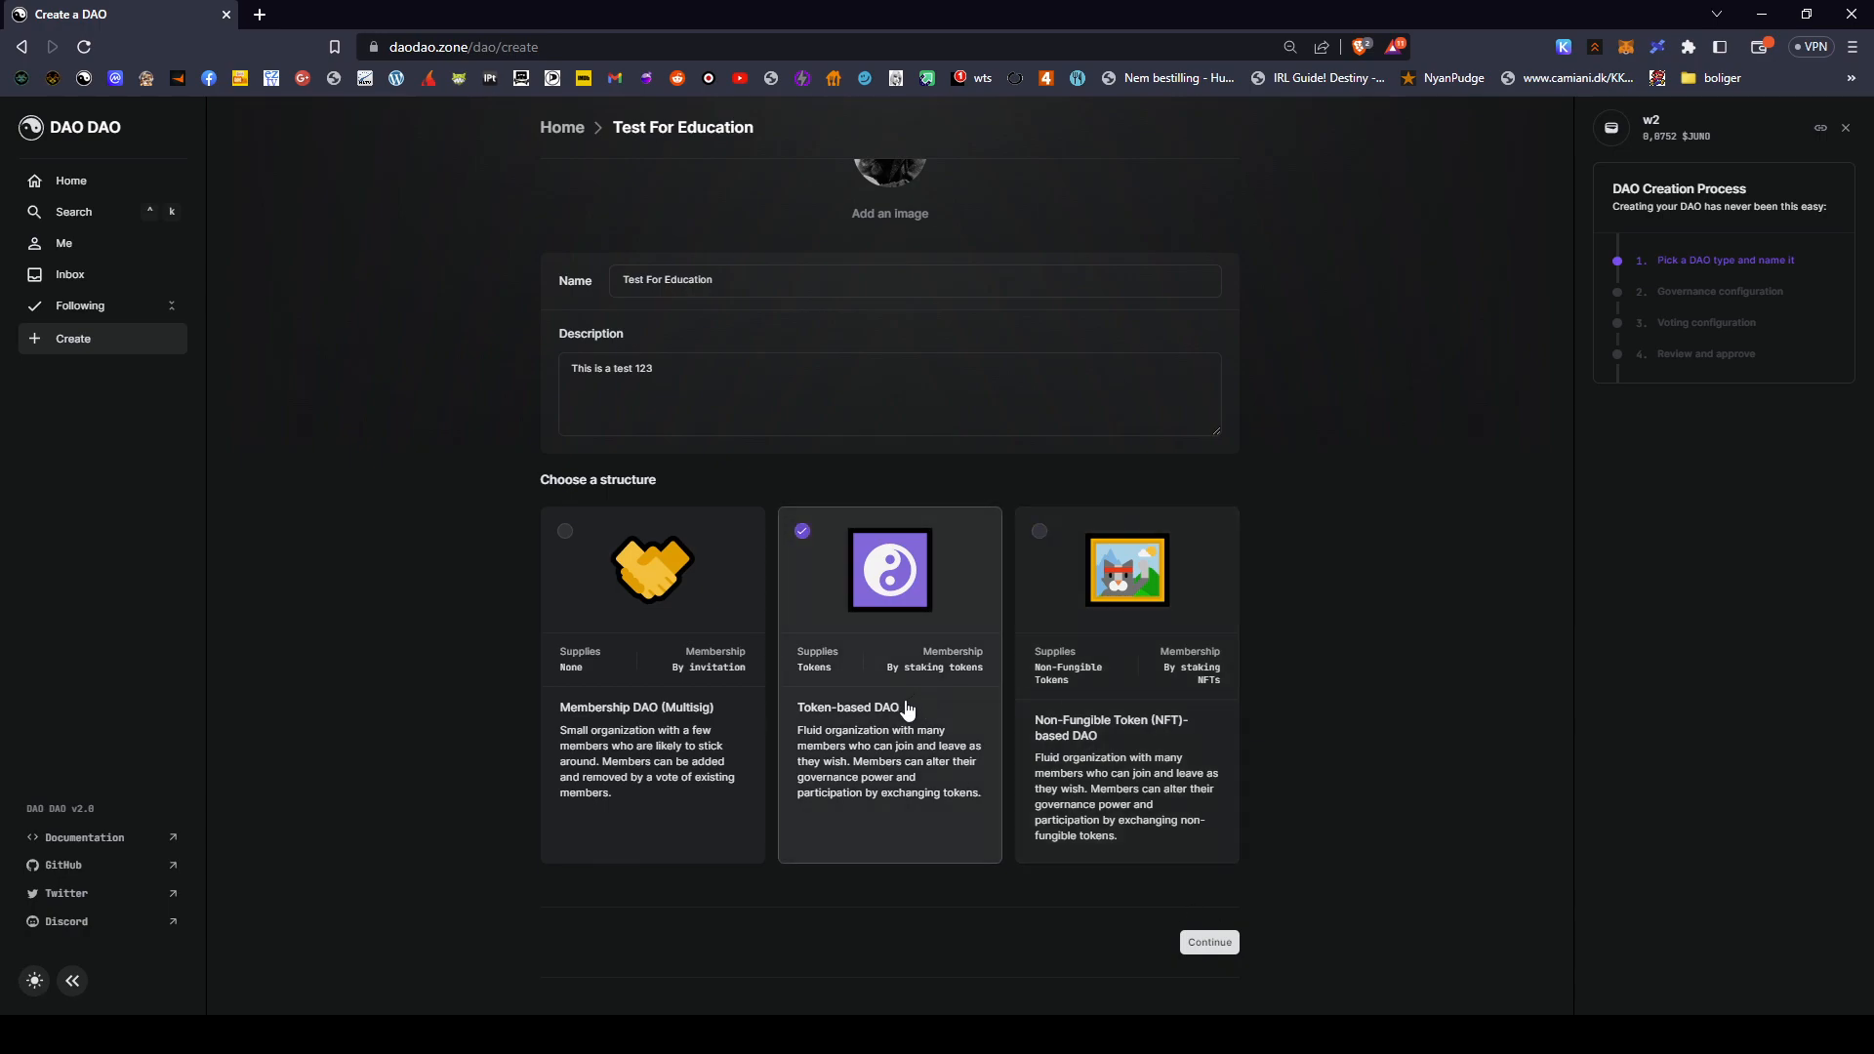
pyautogui.scroll(2, 1402, 727)
pyautogui.scroll(-2, 1408, 757)
pyautogui.click(1207, 945)
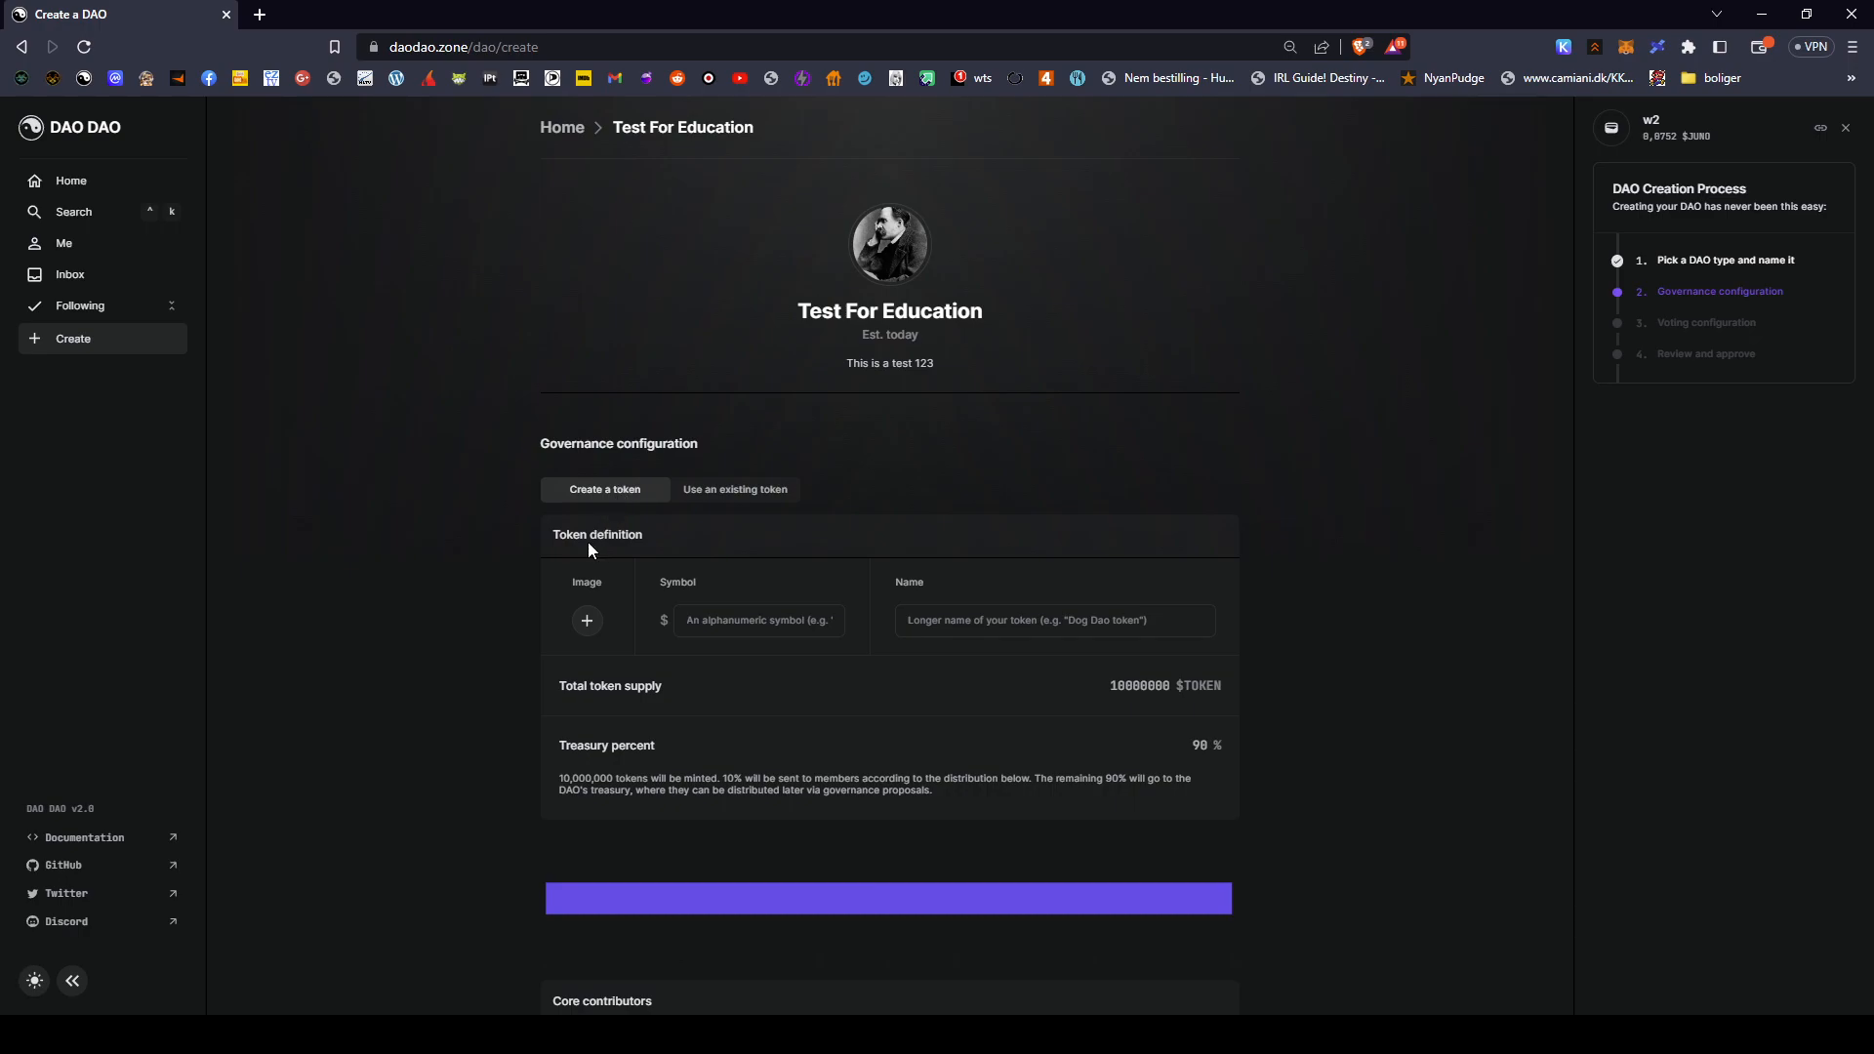
# - Upload the portrait photo as the governance token's image in Token definition
pyautogui.scroll(-1, 463, 537)
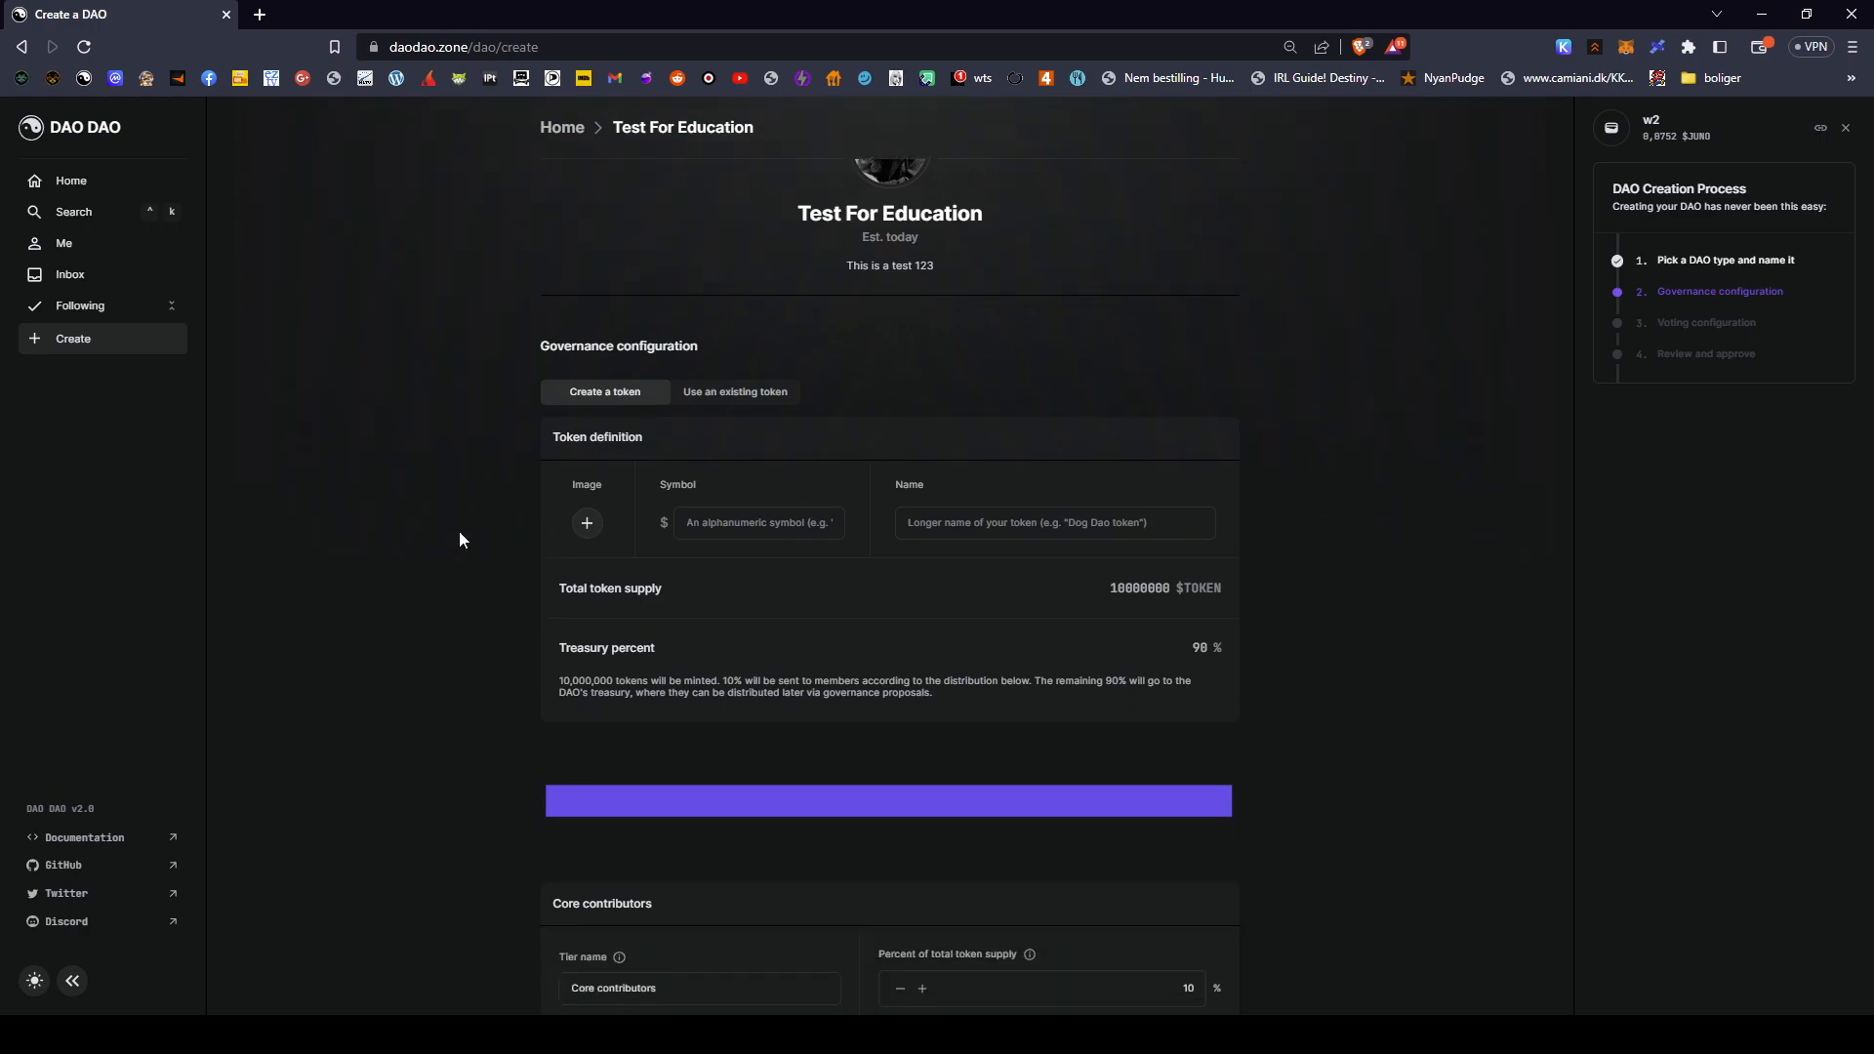
pyautogui.click(589, 524)
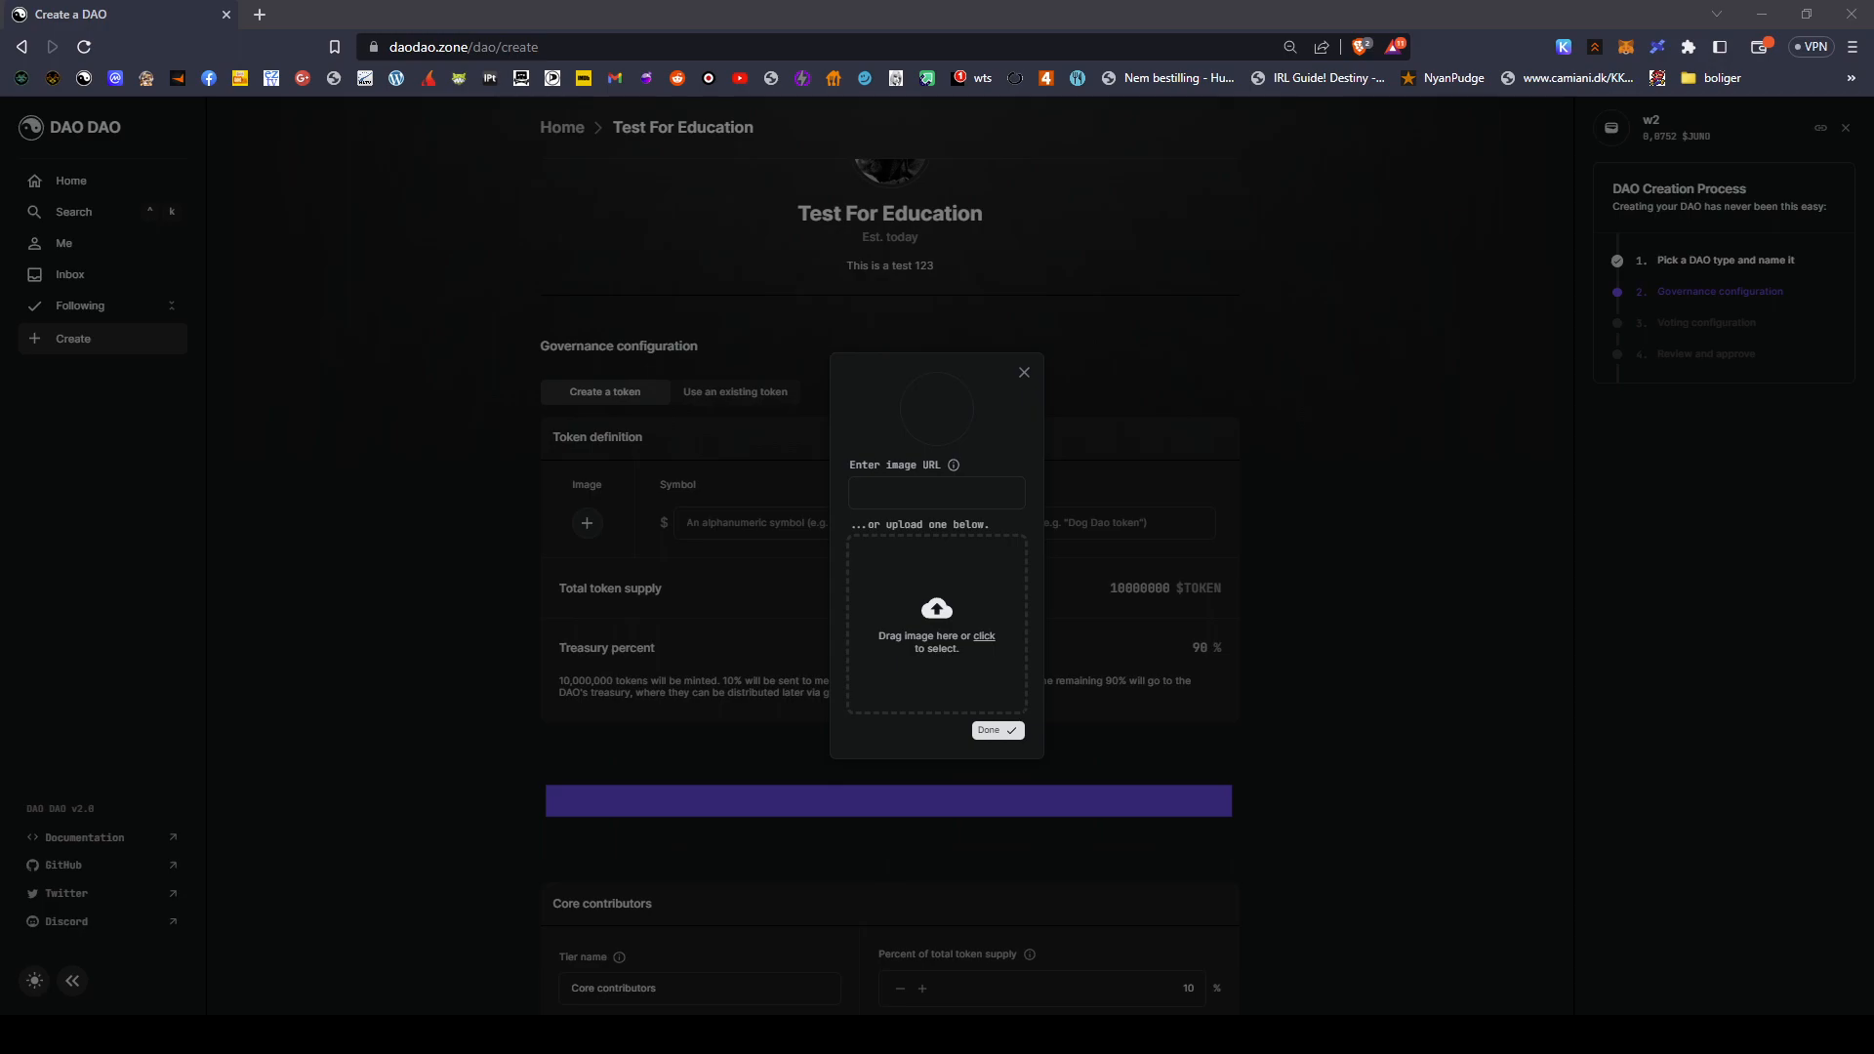
pyautogui.click(1092, 787)
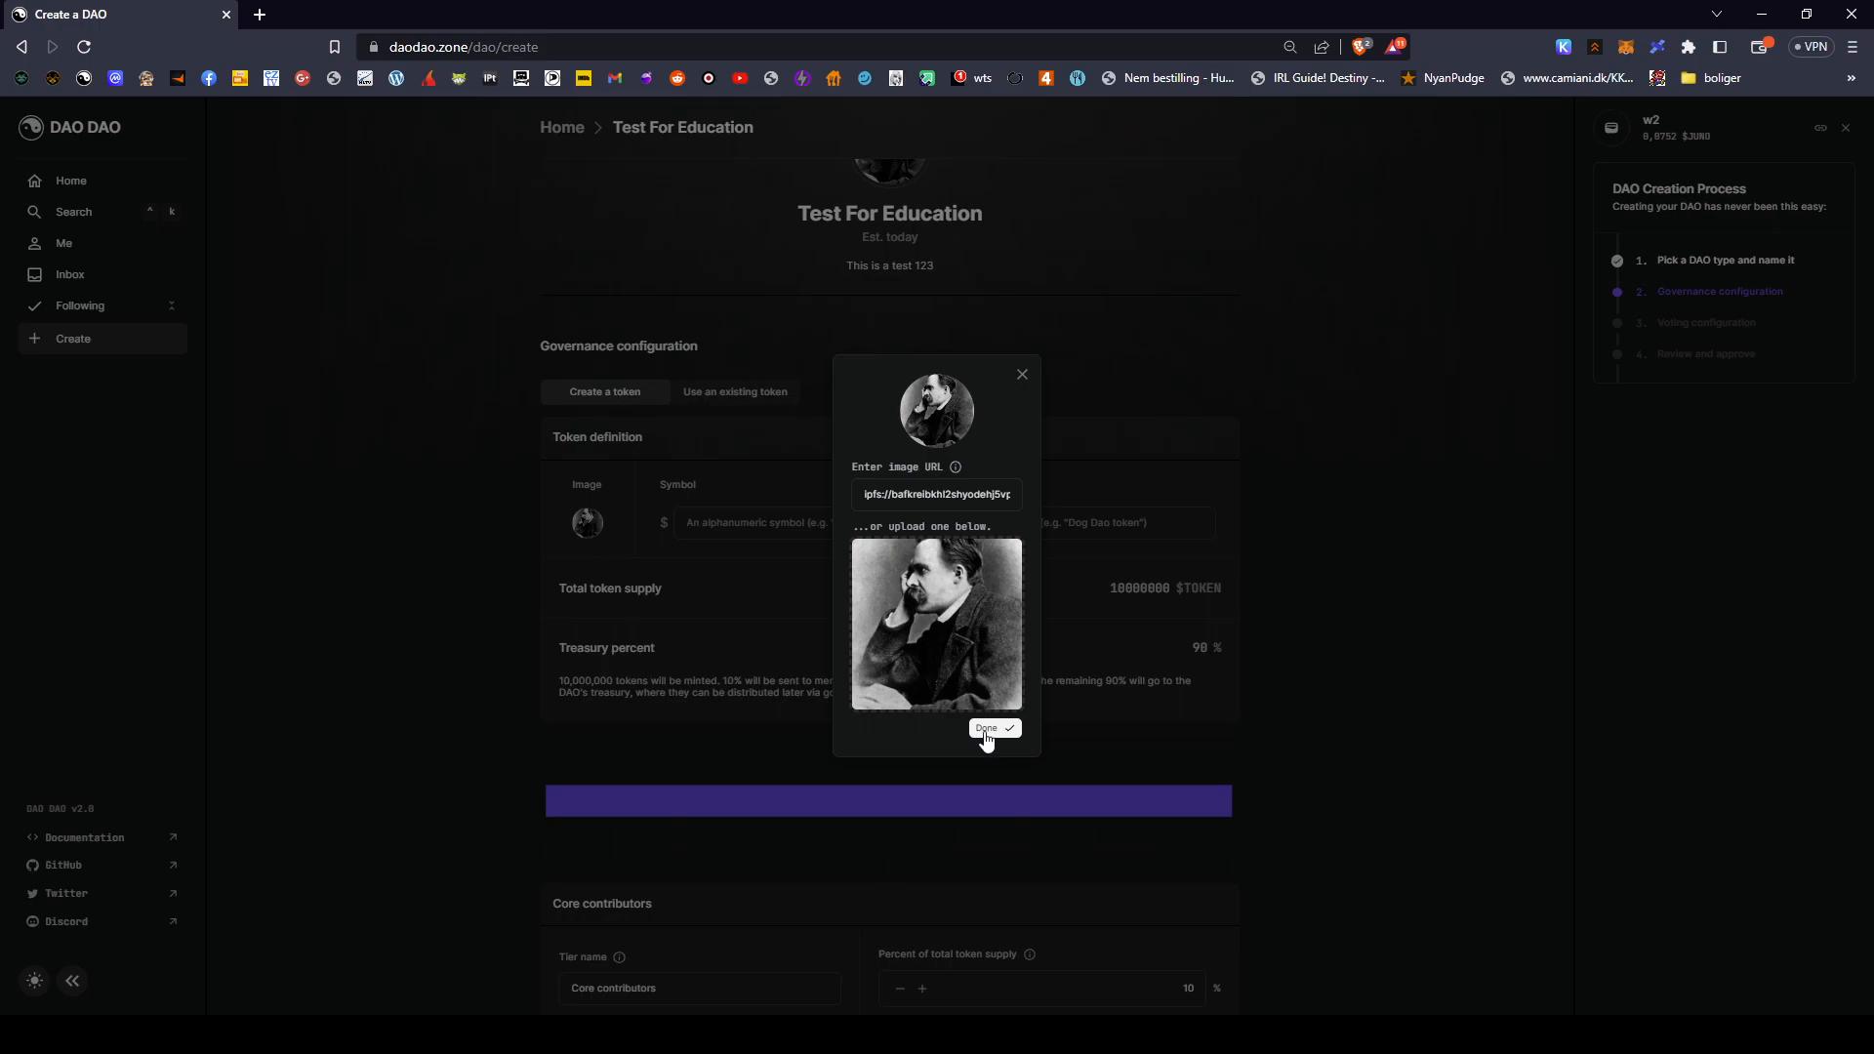
pyautogui.click(987, 729)
pyautogui.click(727, 524)
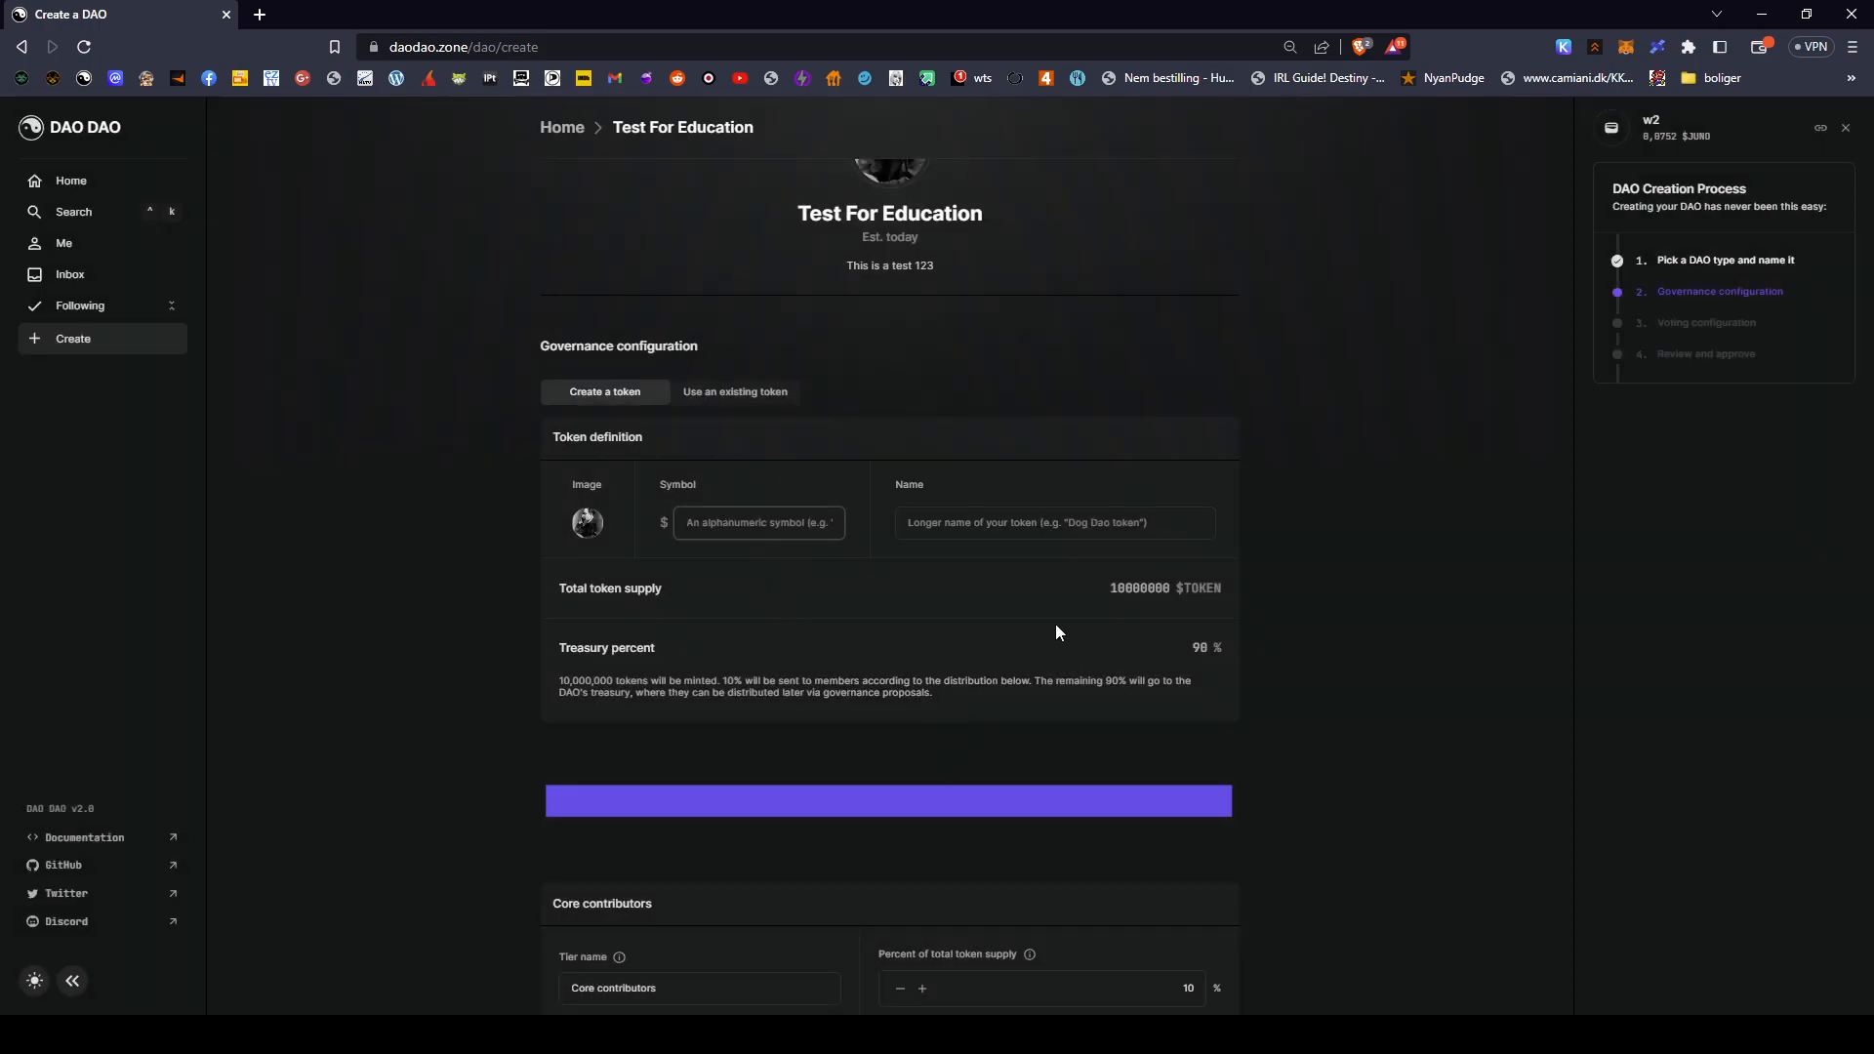
# - Set the token symbol to NIET and enter the token's full name
pyautogui.write('NIR')
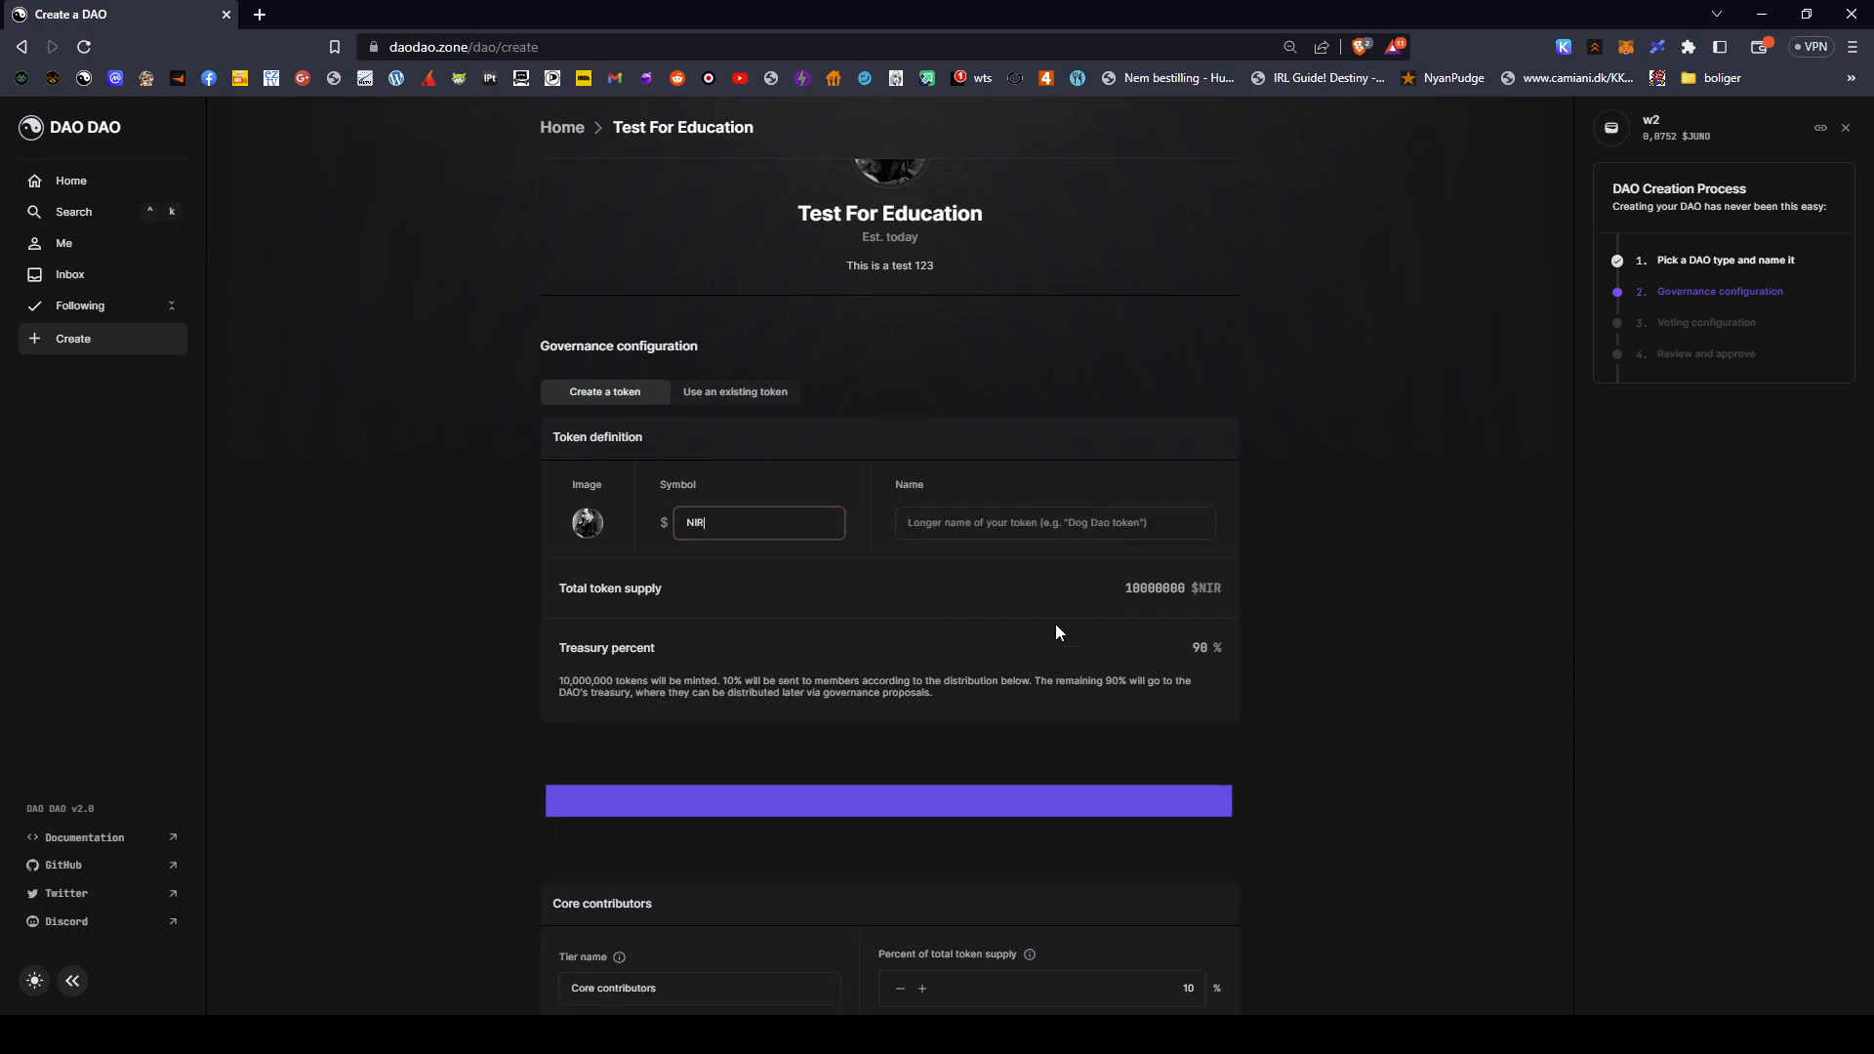
pyautogui.press('BackSpace')
pyautogui.write('ET')
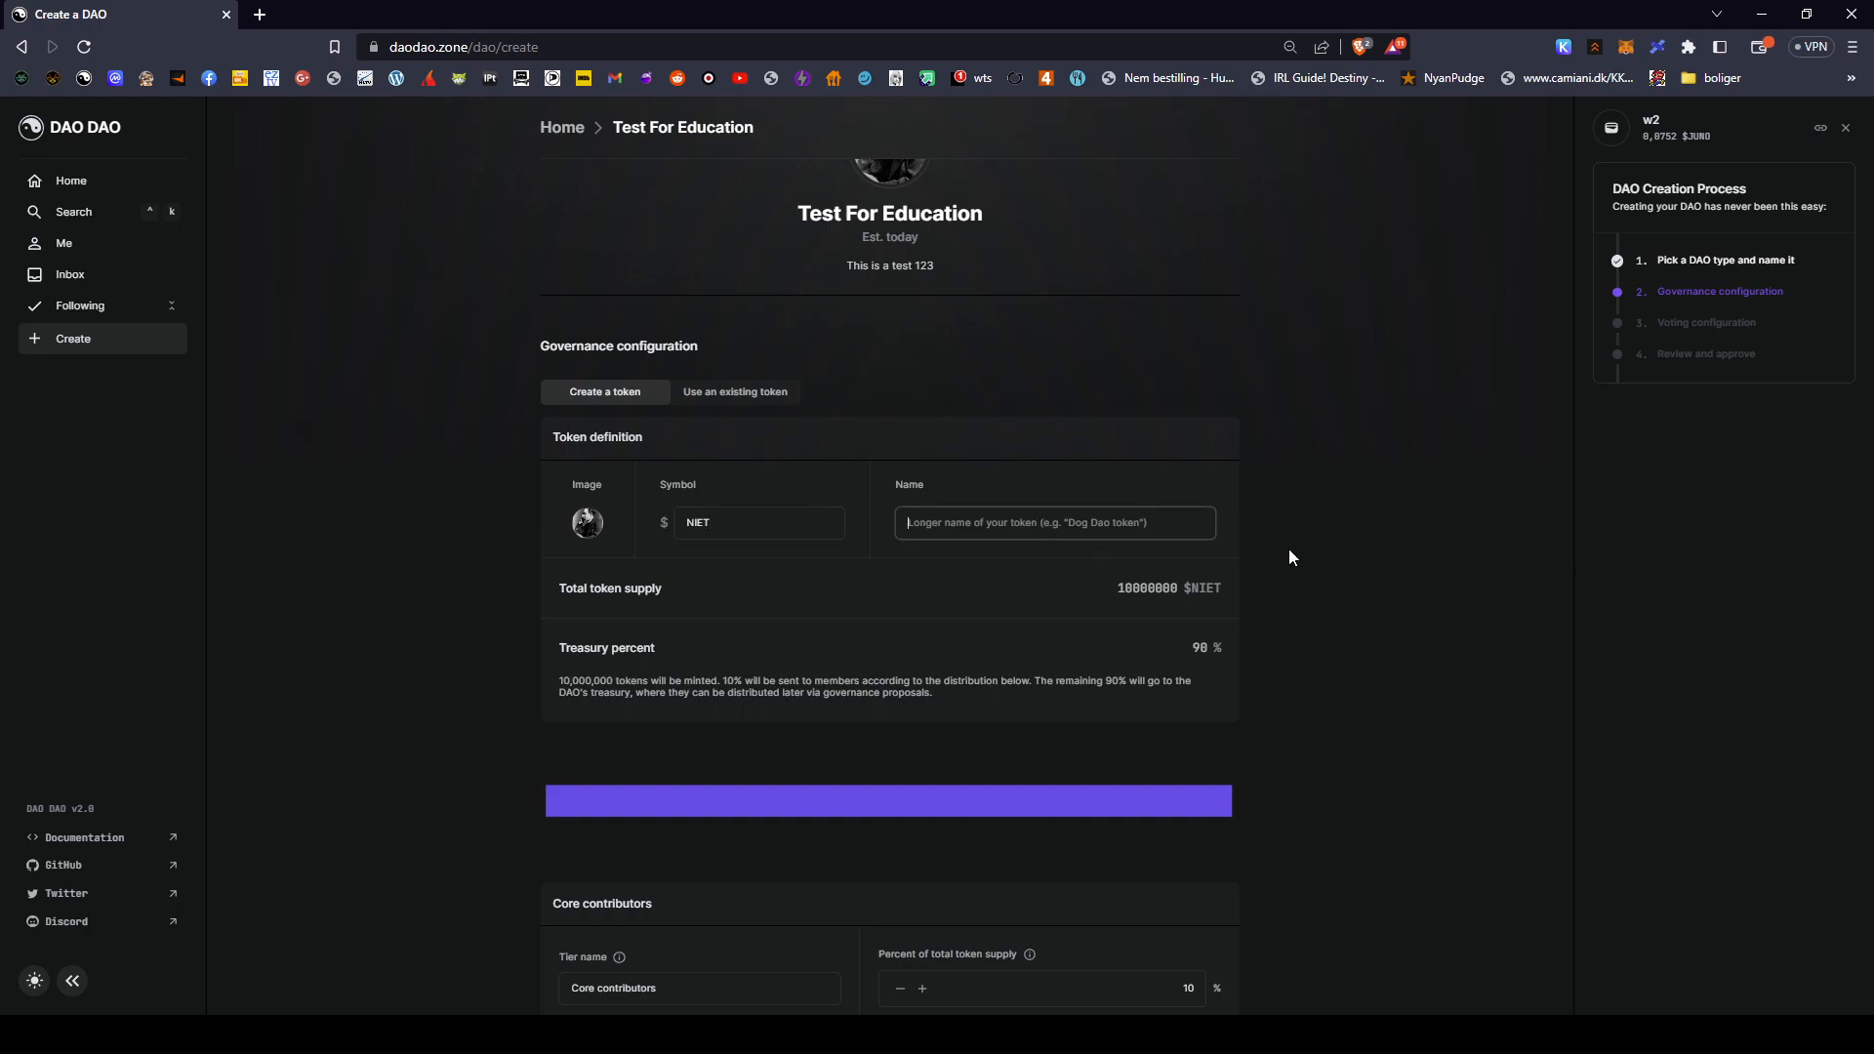
pyautogui.write('Fredrich')
# - Change the total token supply from 10000000 to 333
pyautogui.scroll(-2, 1273, 576)
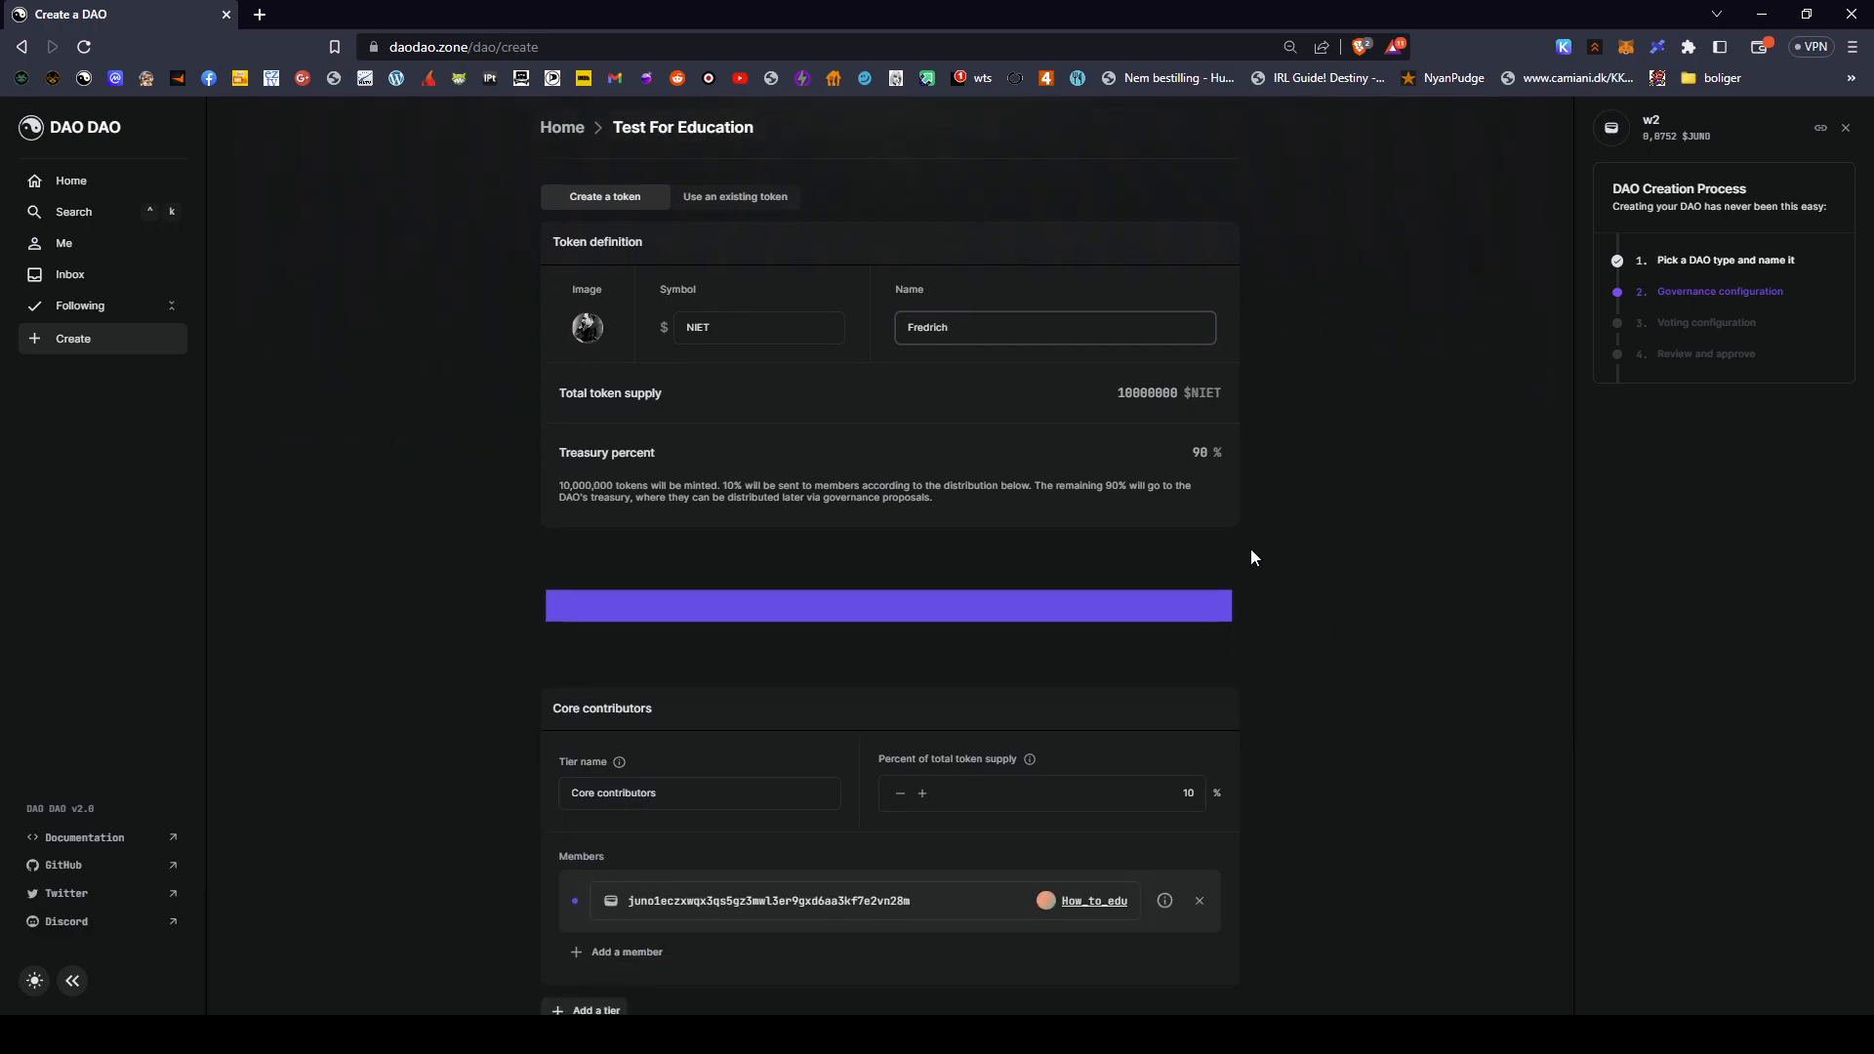
pyautogui.press('BackSpace')
pyautogui.press('BackSpace')
pyautogui.press('BackSpace')
pyautogui.press('BackSpace')
pyautogui.press('BackSpace')
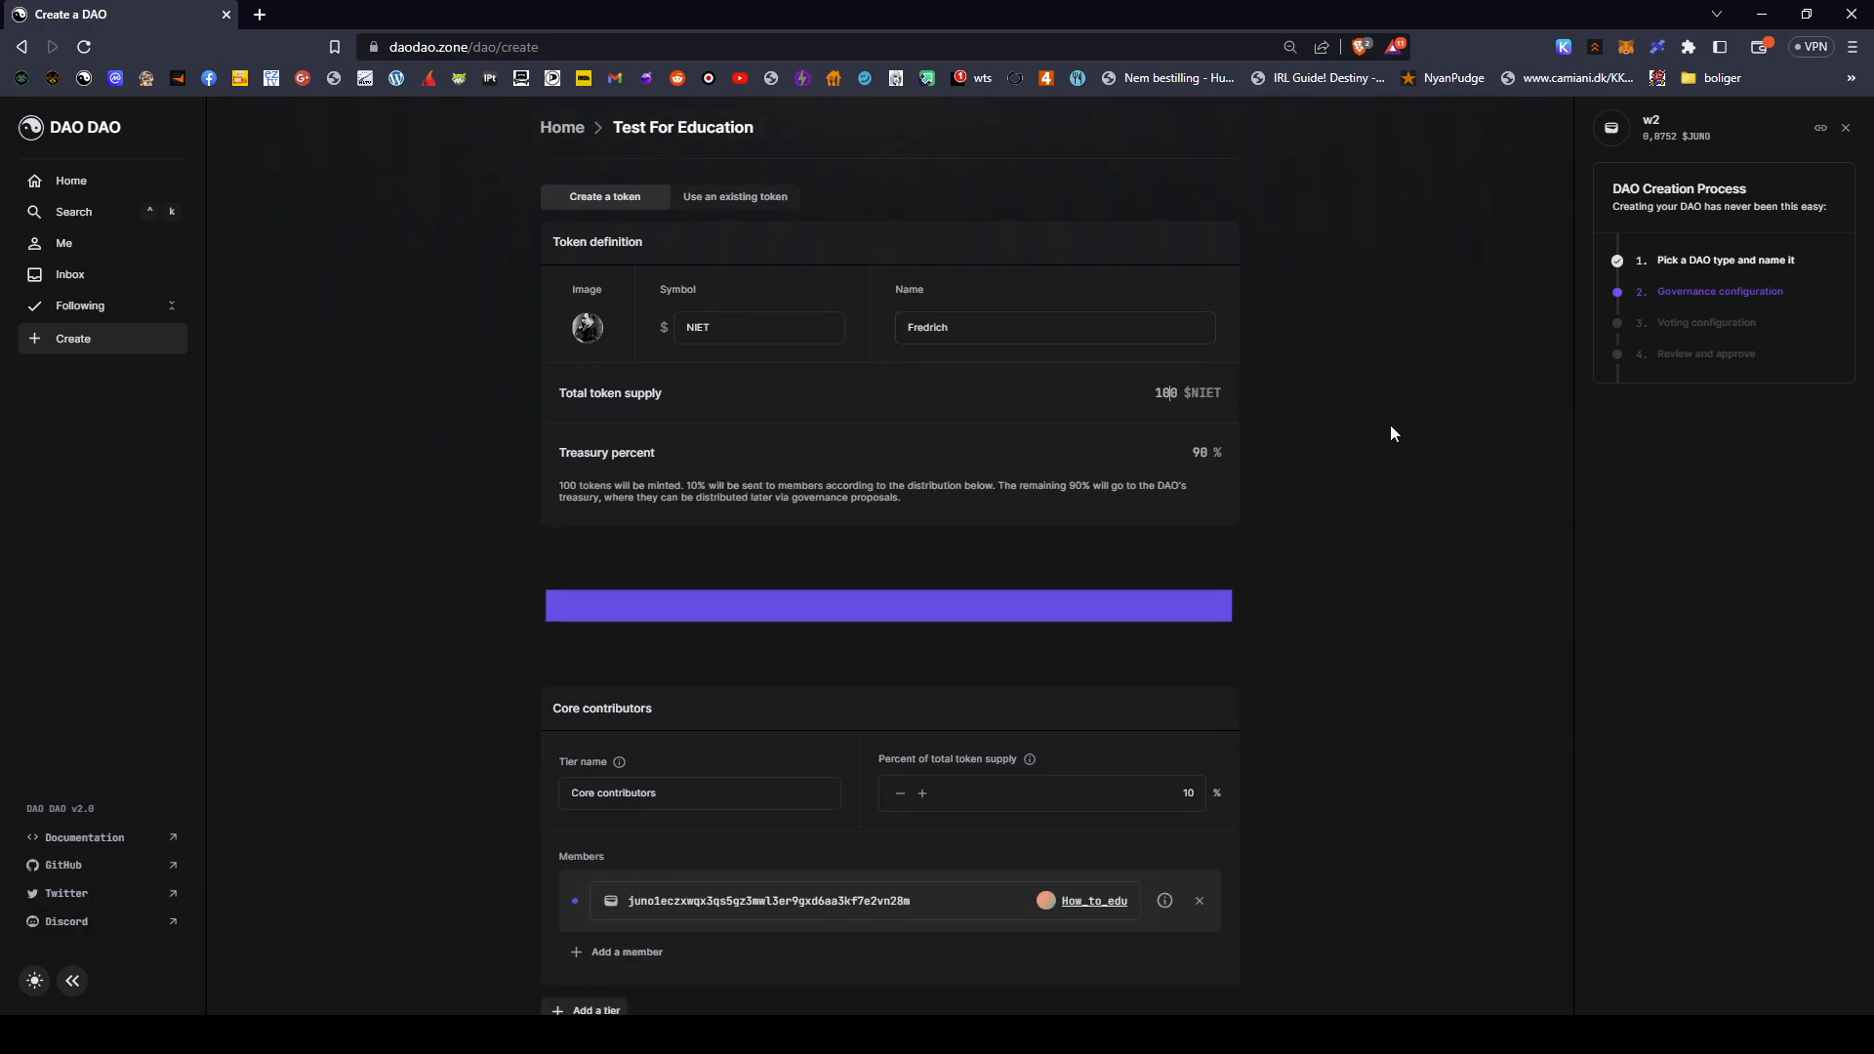
pyautogui.write('0')
pyautogui.press('BackSpace')
pyautogui.press('BackSpace')
pyautogui.press('BackSpace')
pyautogui.press('BackSpace')
pyautogui.write('333')
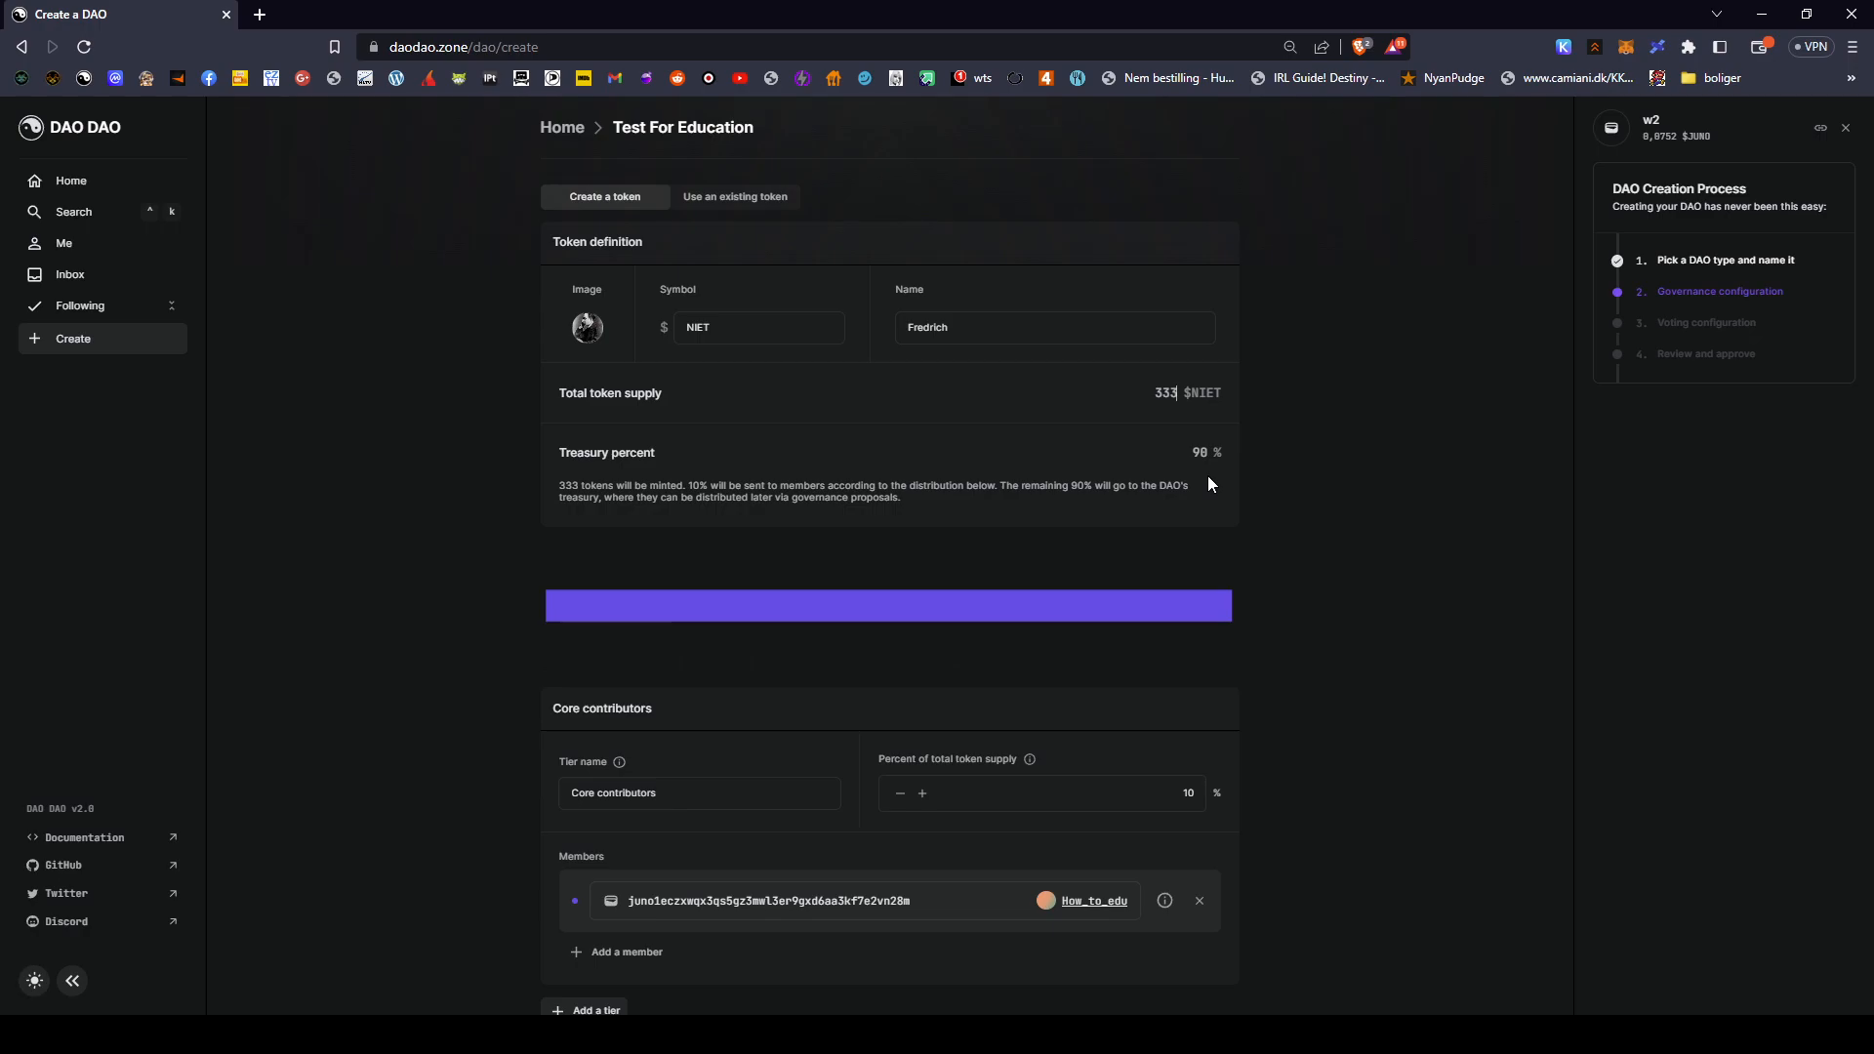
pyautogui.scroll(-2, 1209, 476)
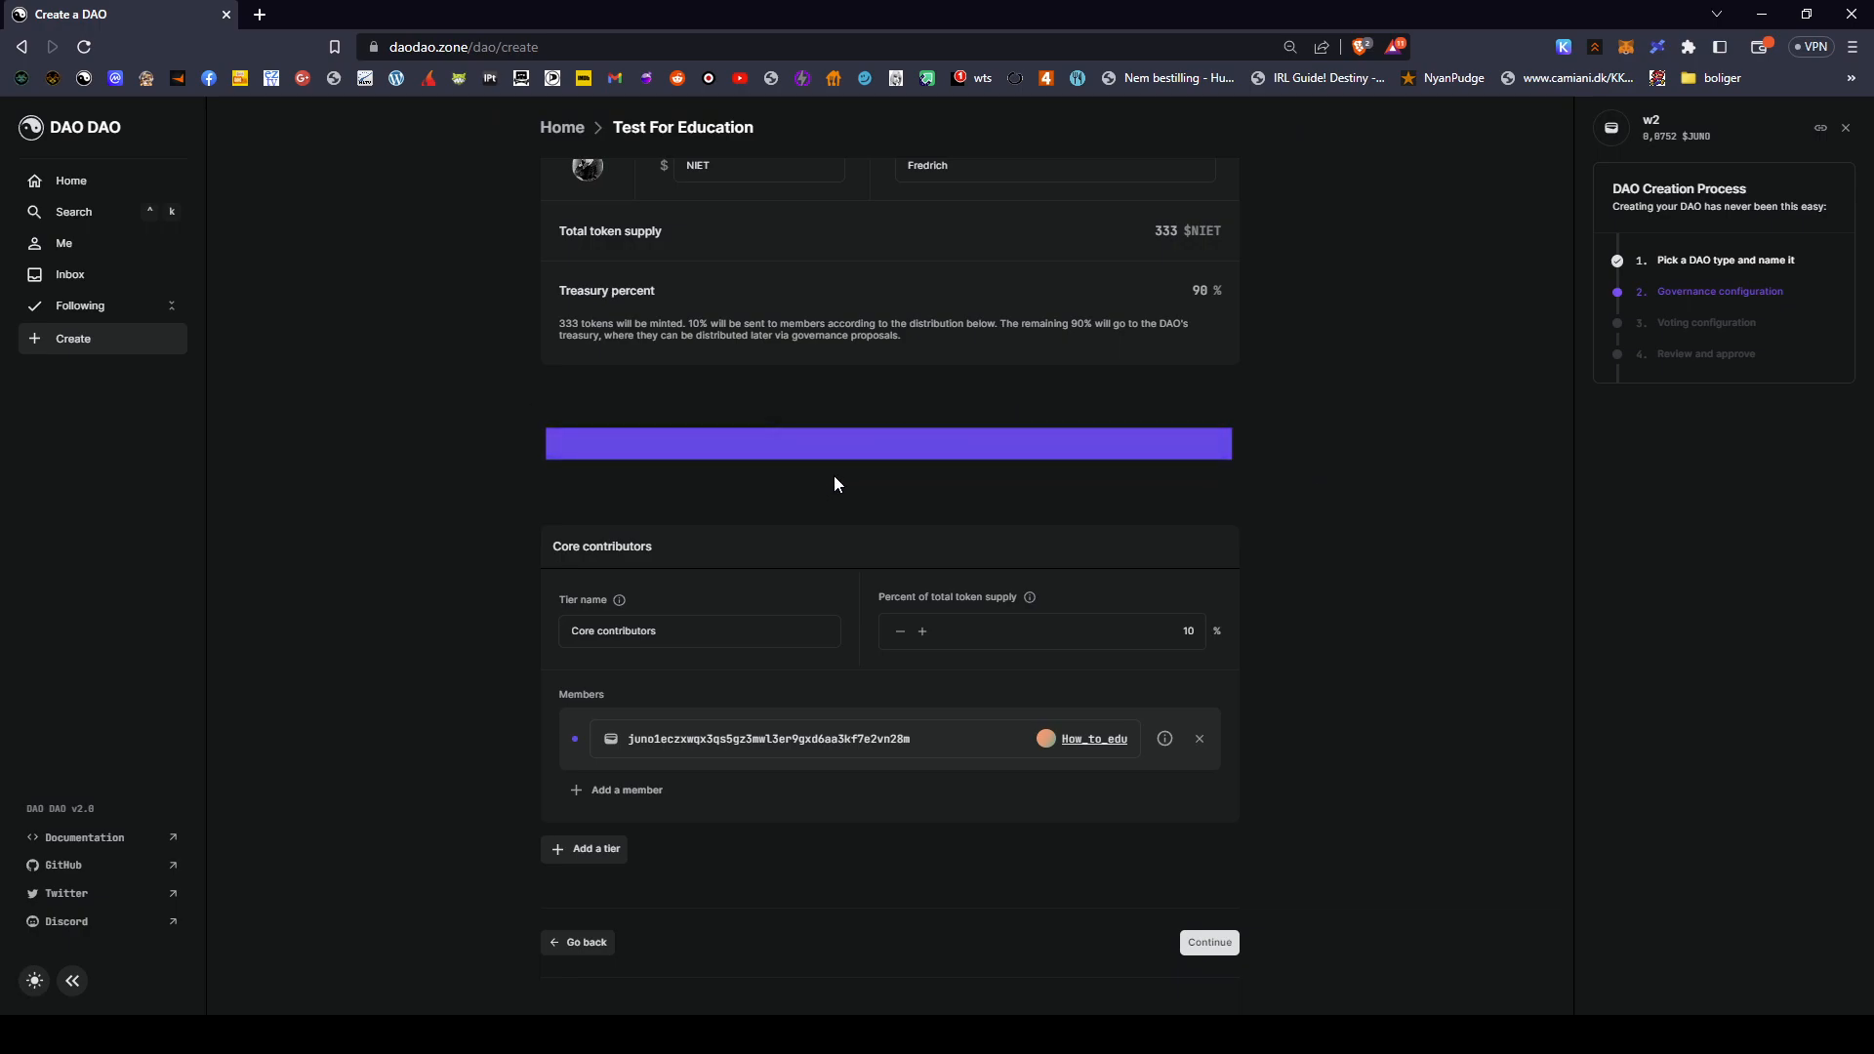
# - Replace the first tier name 'Core contributors' with 'Testers'
pyautogui.moveTo(969, 442)
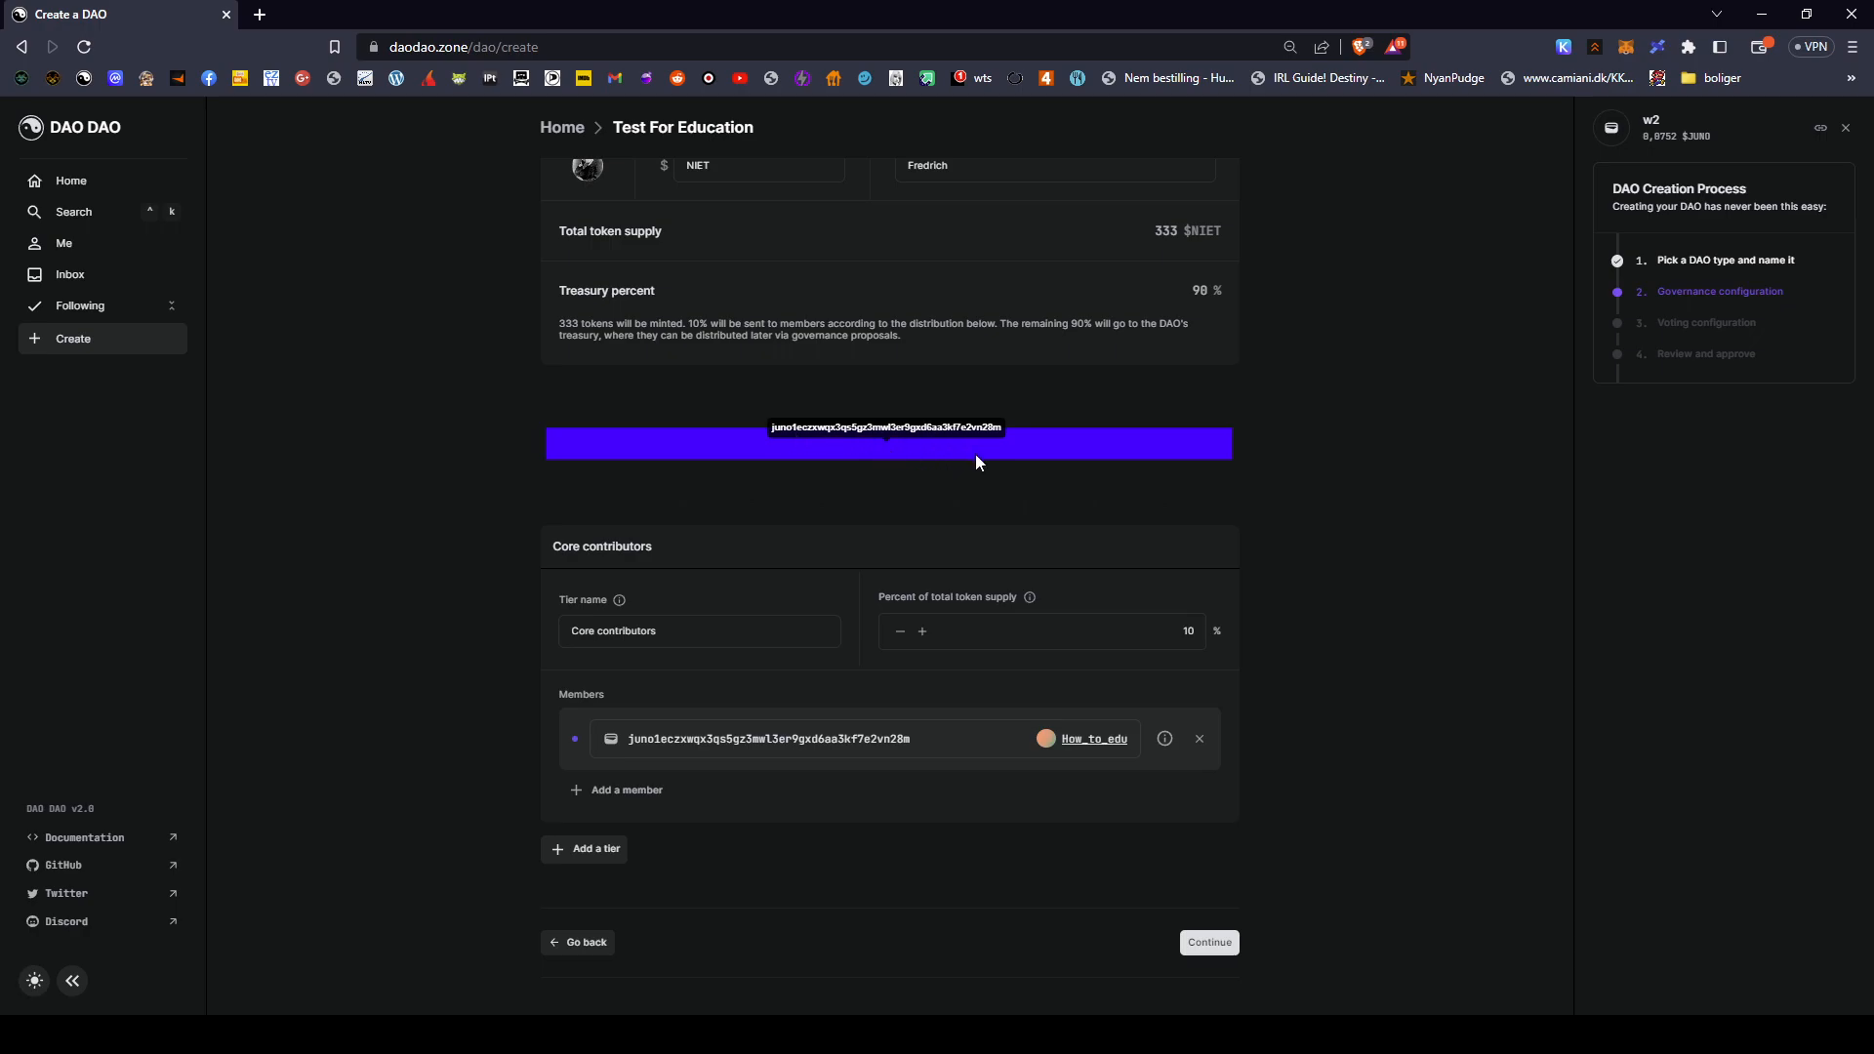
pyautogui.click(750, 646)
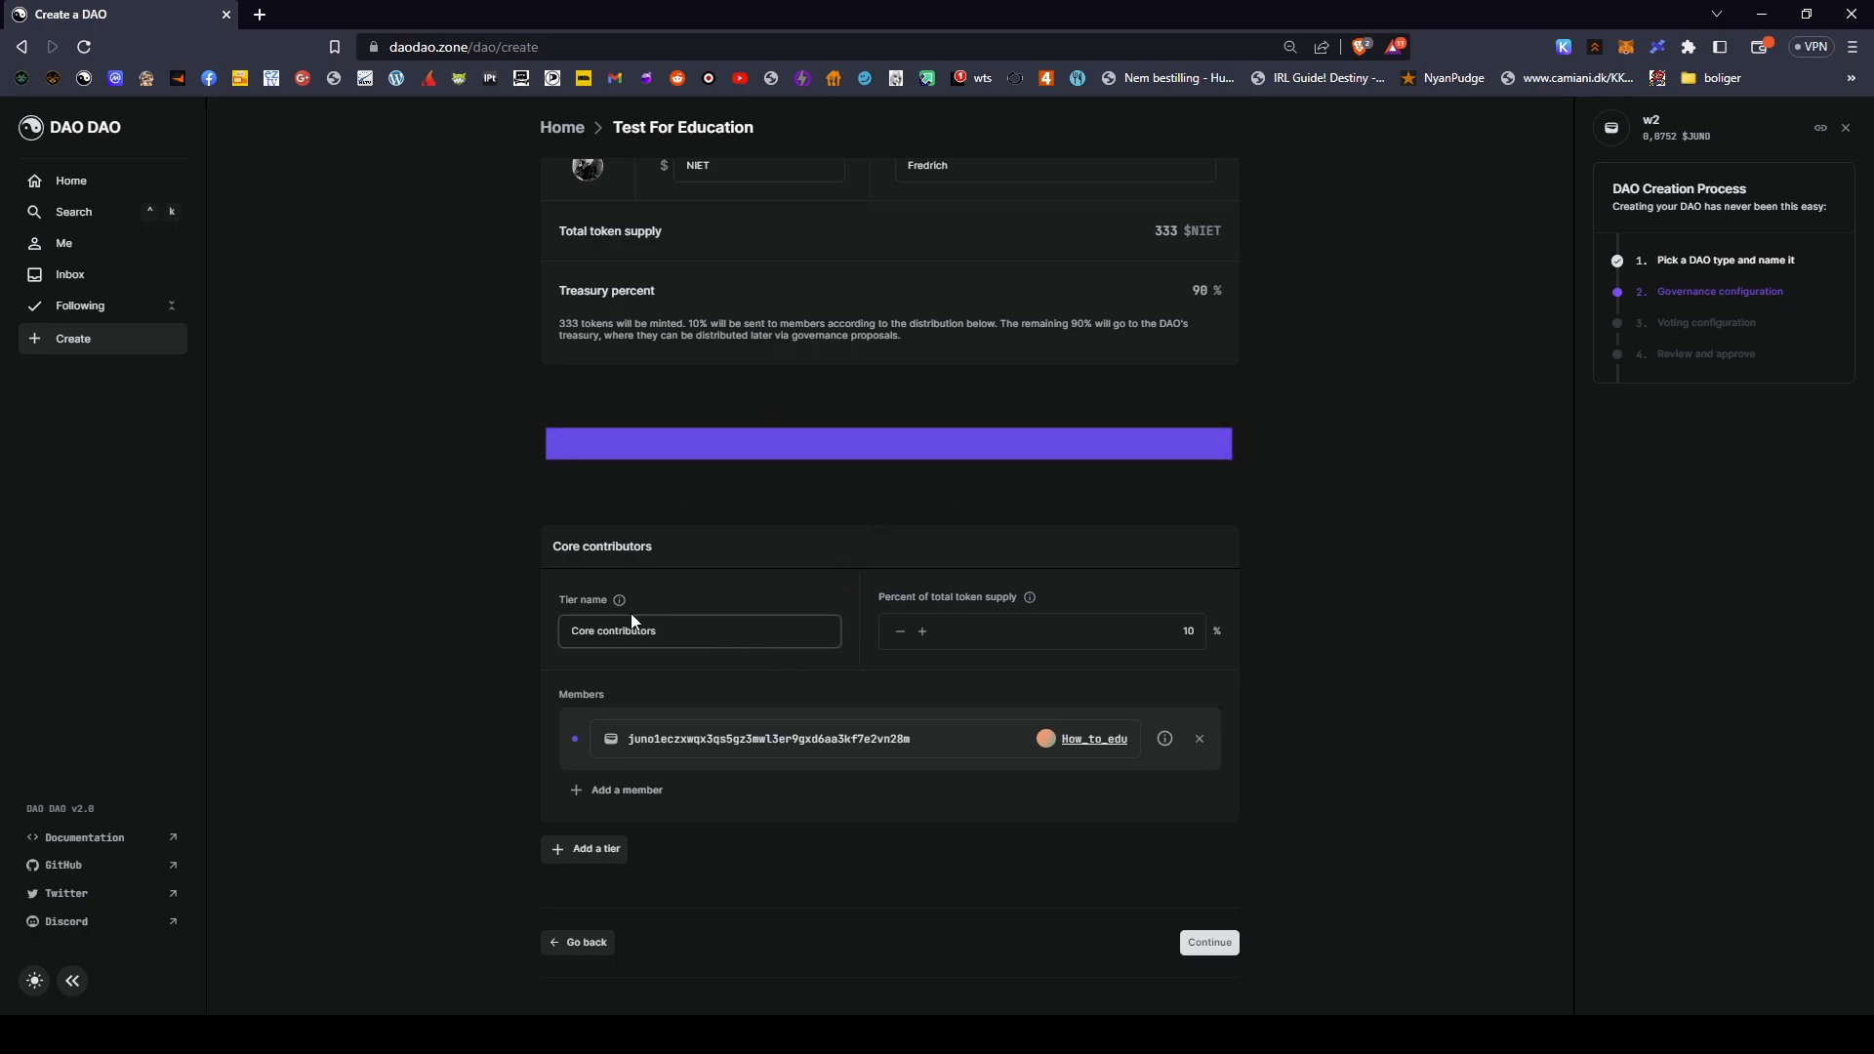
pyautogui.tripleClick(669, 641)
pyautogui.moveTo(623, 605)
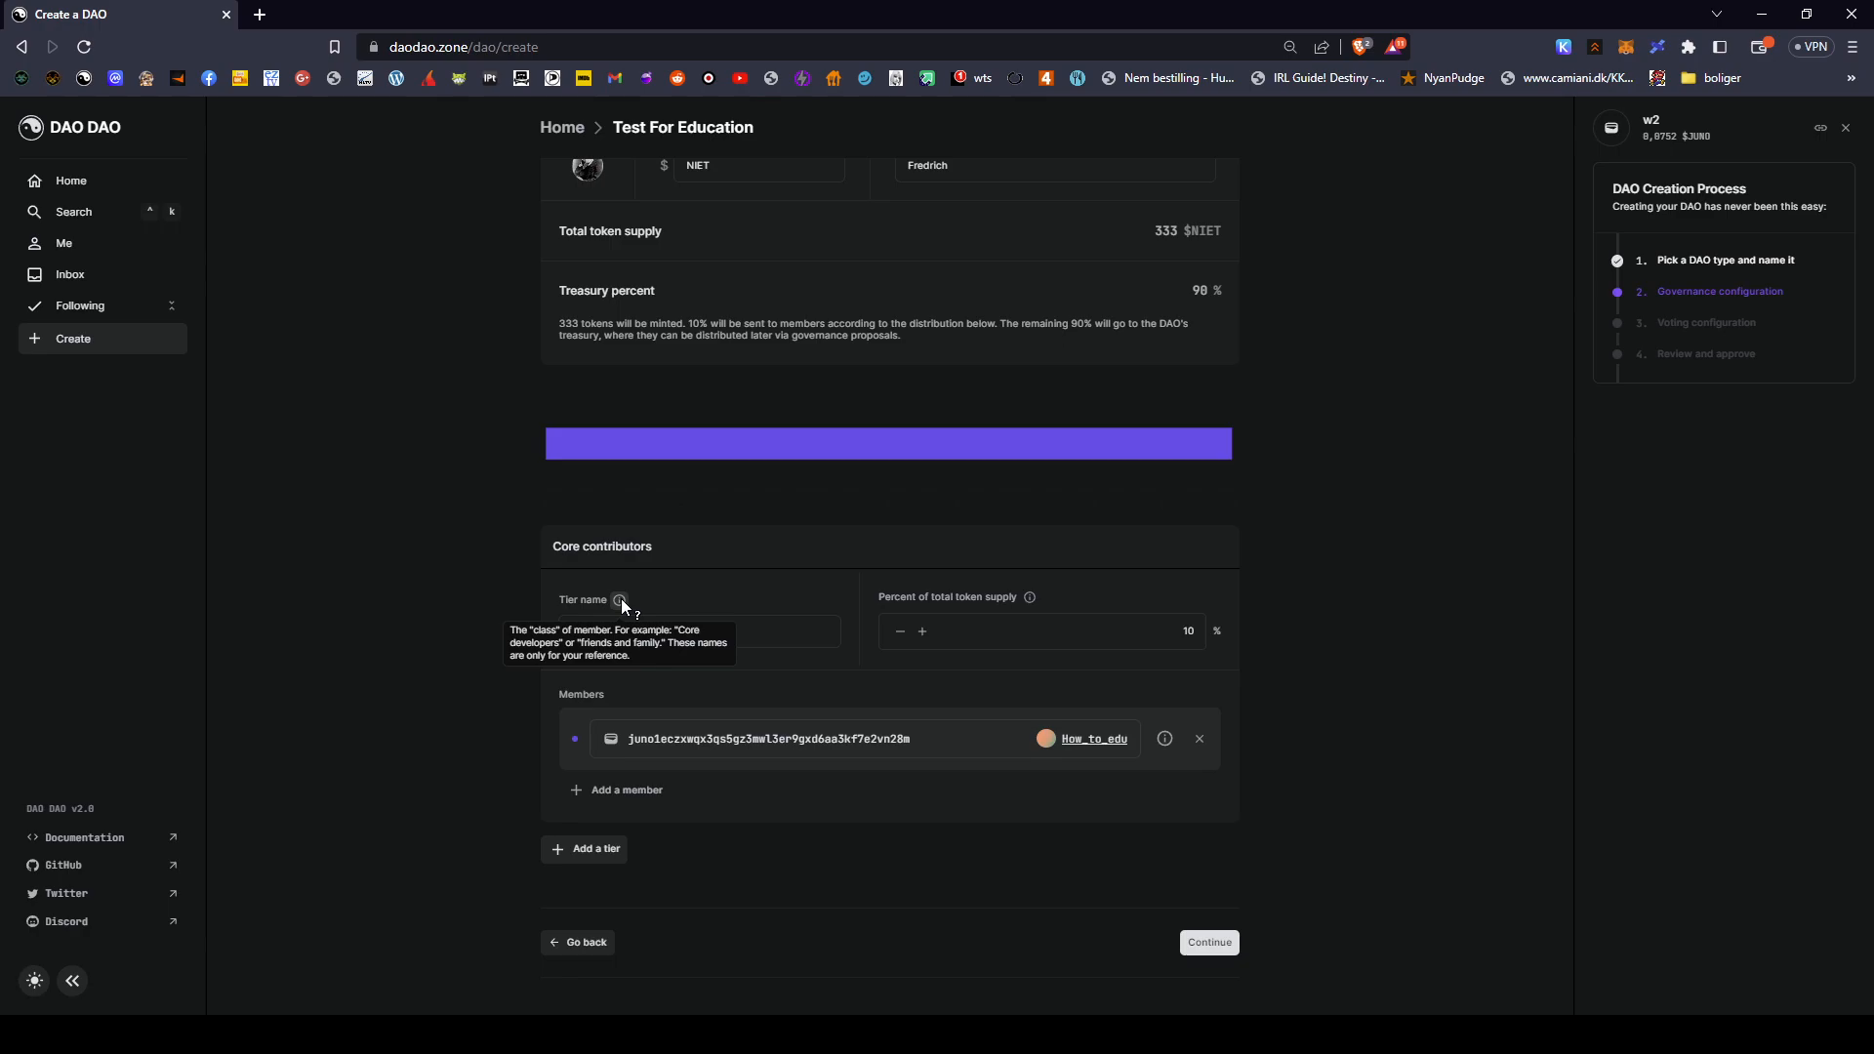
pyautogui.tripleClick(768, 639)
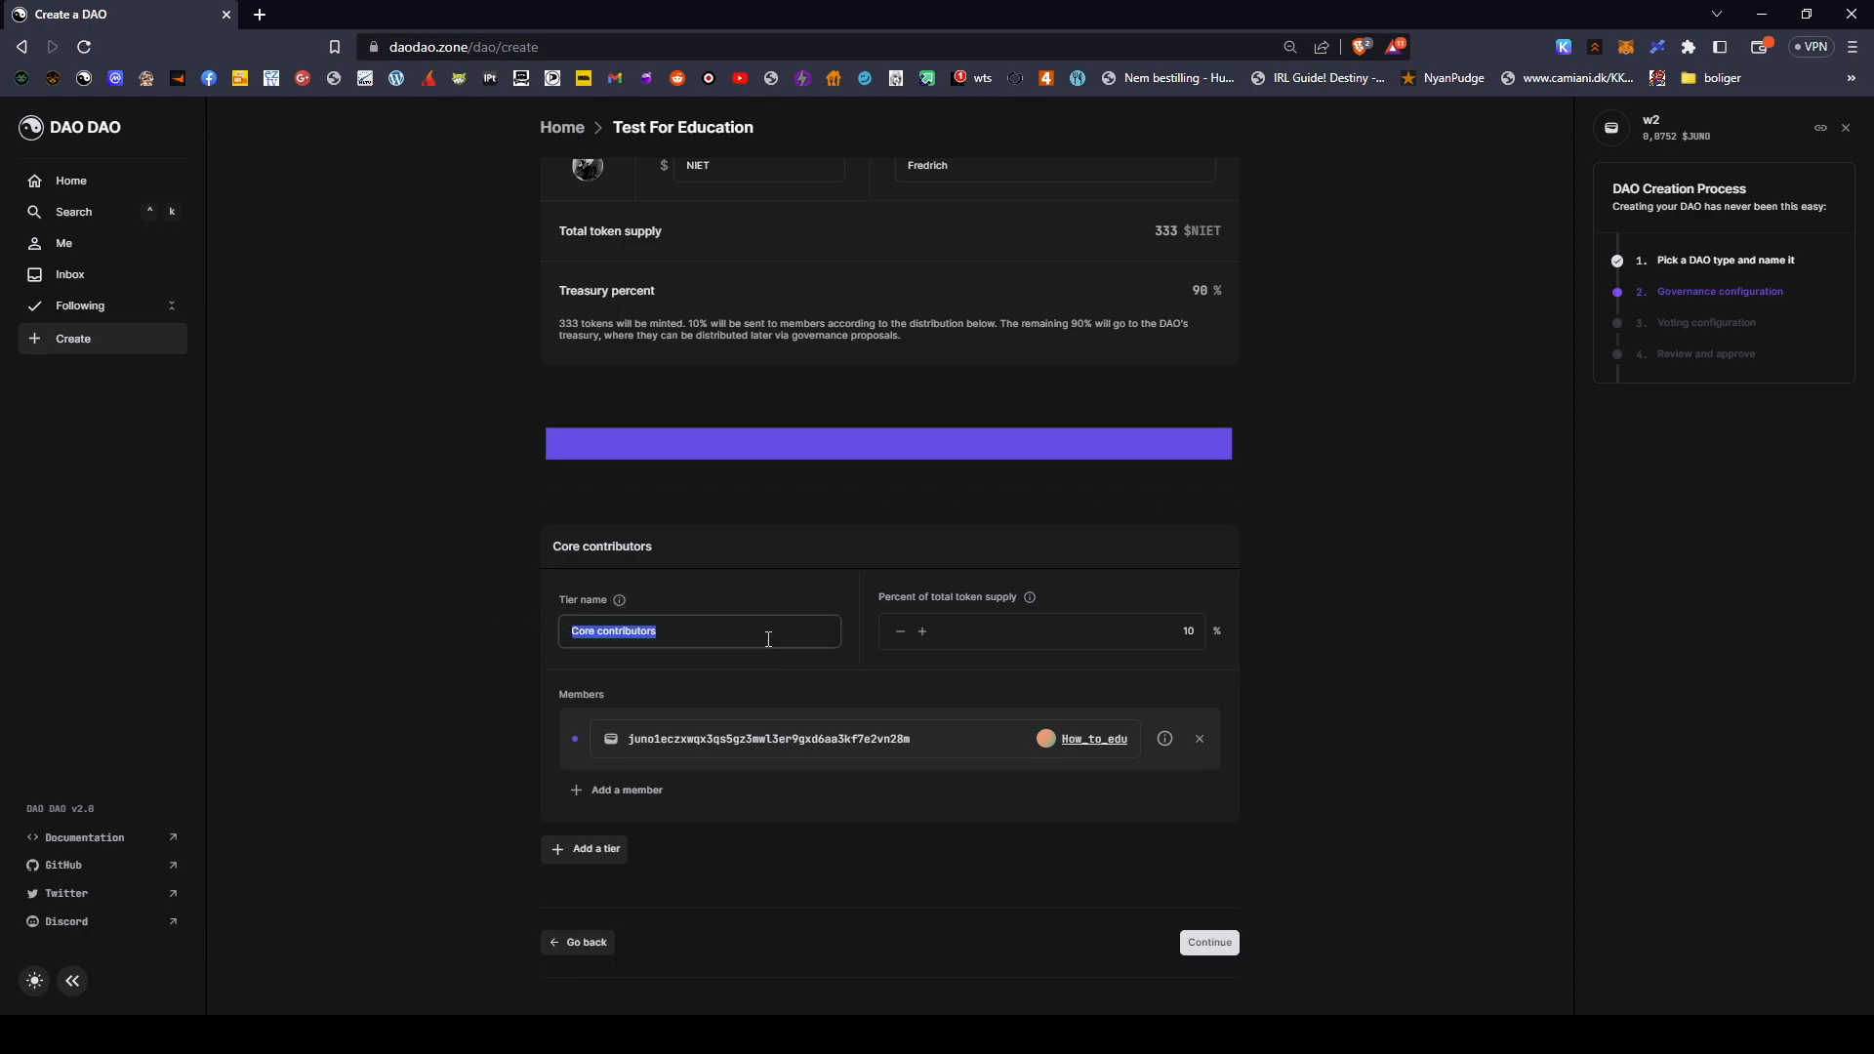
pyautogui.write('Testers')
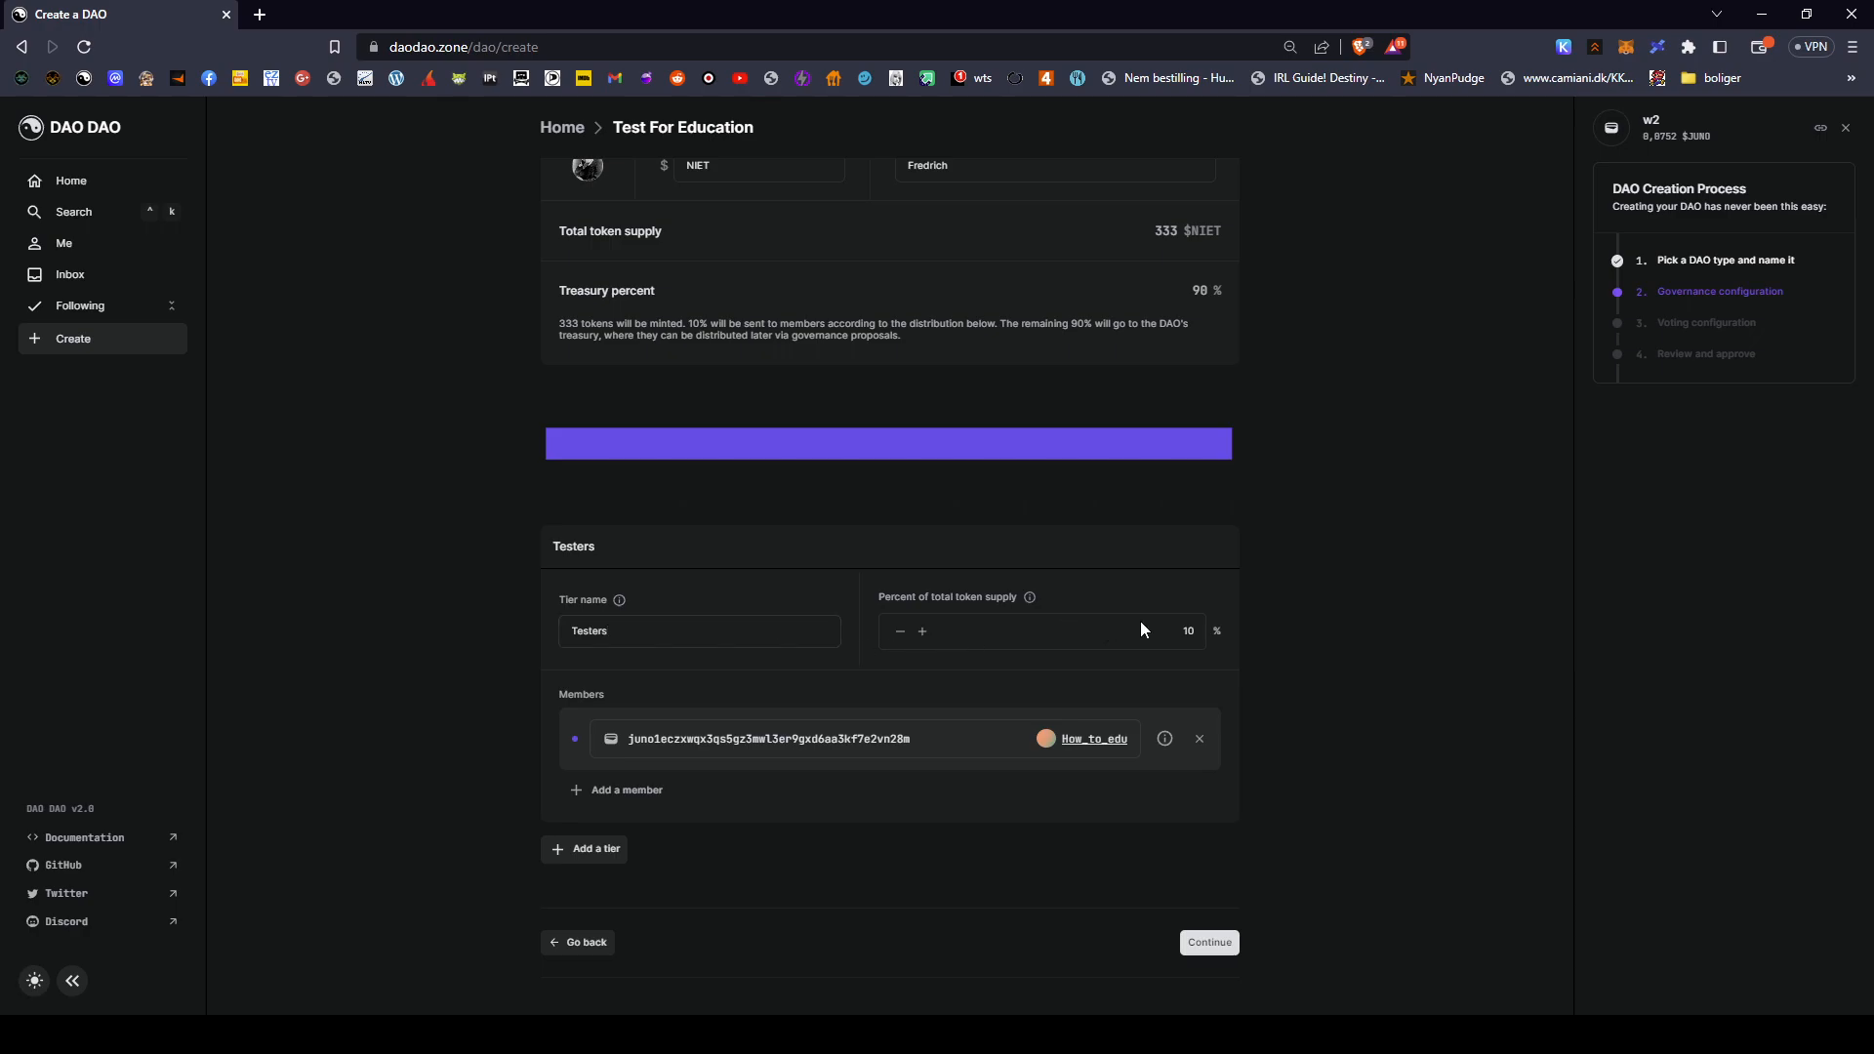
pyautogui.moveTo(1037, 597)
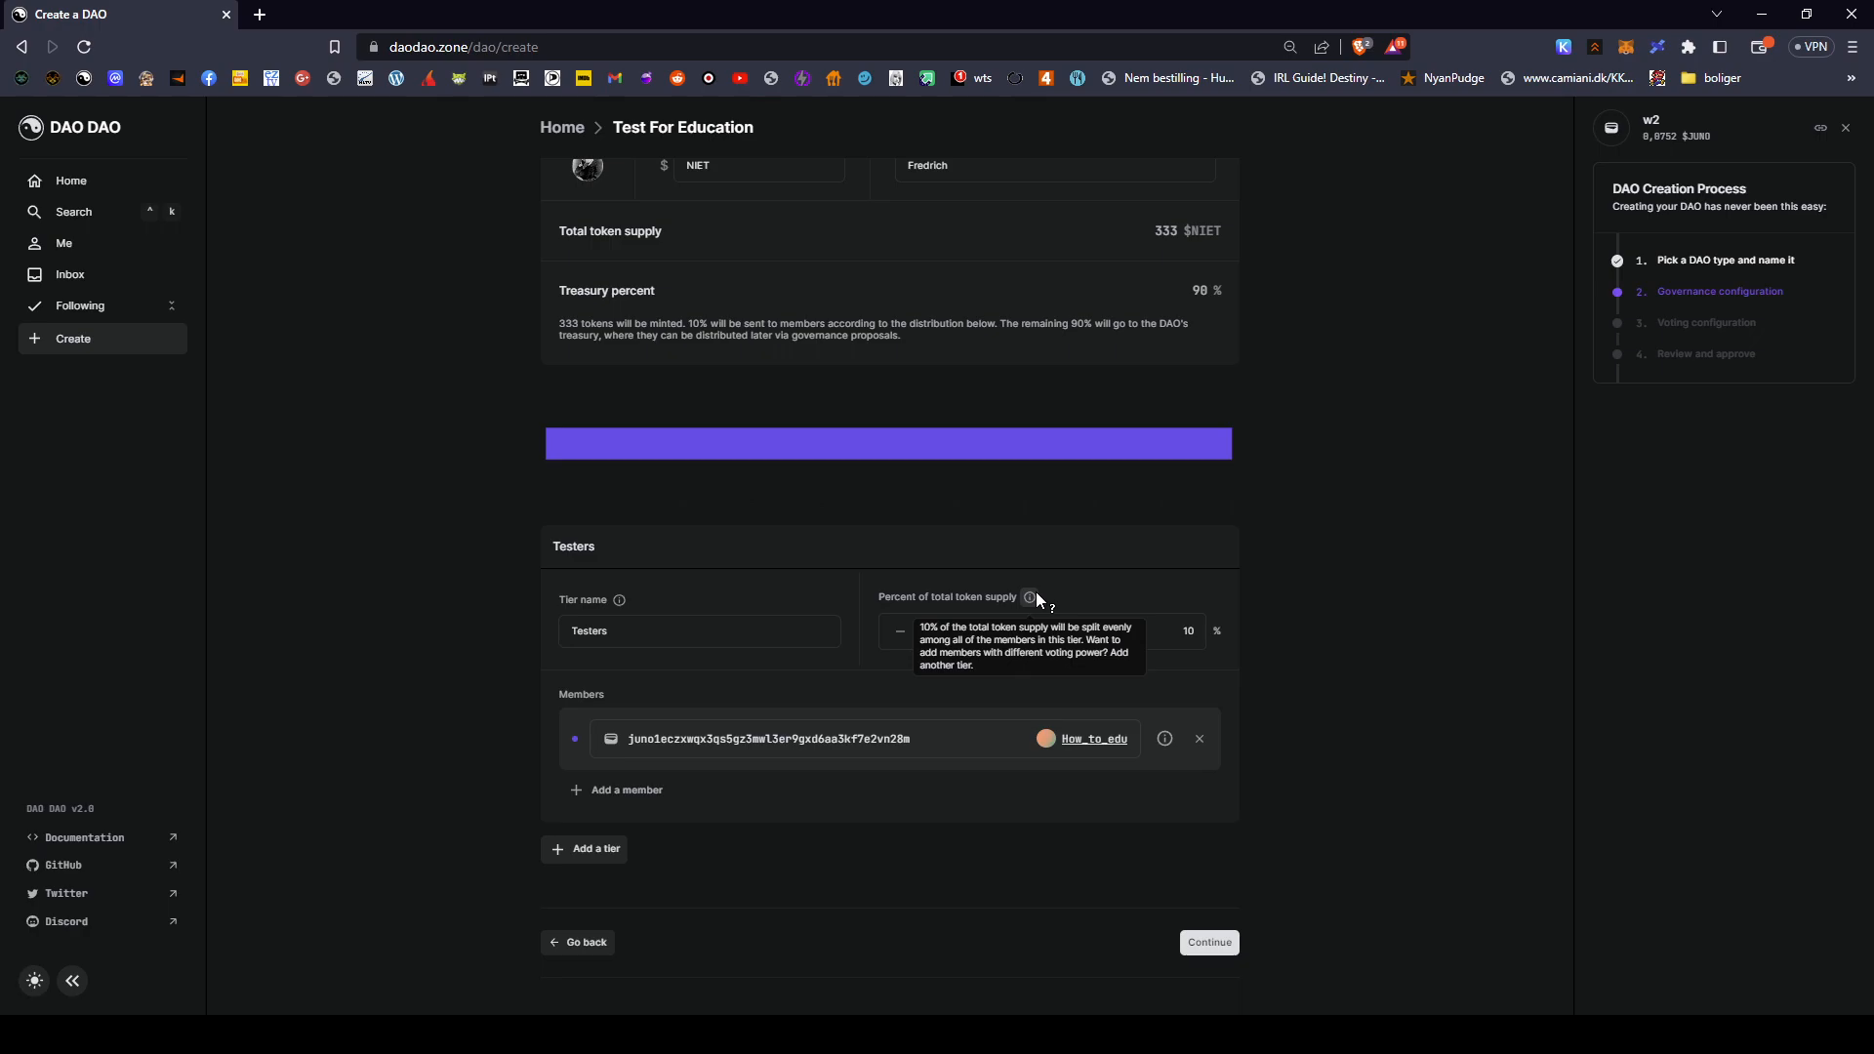
# - Give the Testers tier 50% of supply and add three more member rows
pyautogui.doubleClick(1189, 631)
pyautogui.press('BackSpace')
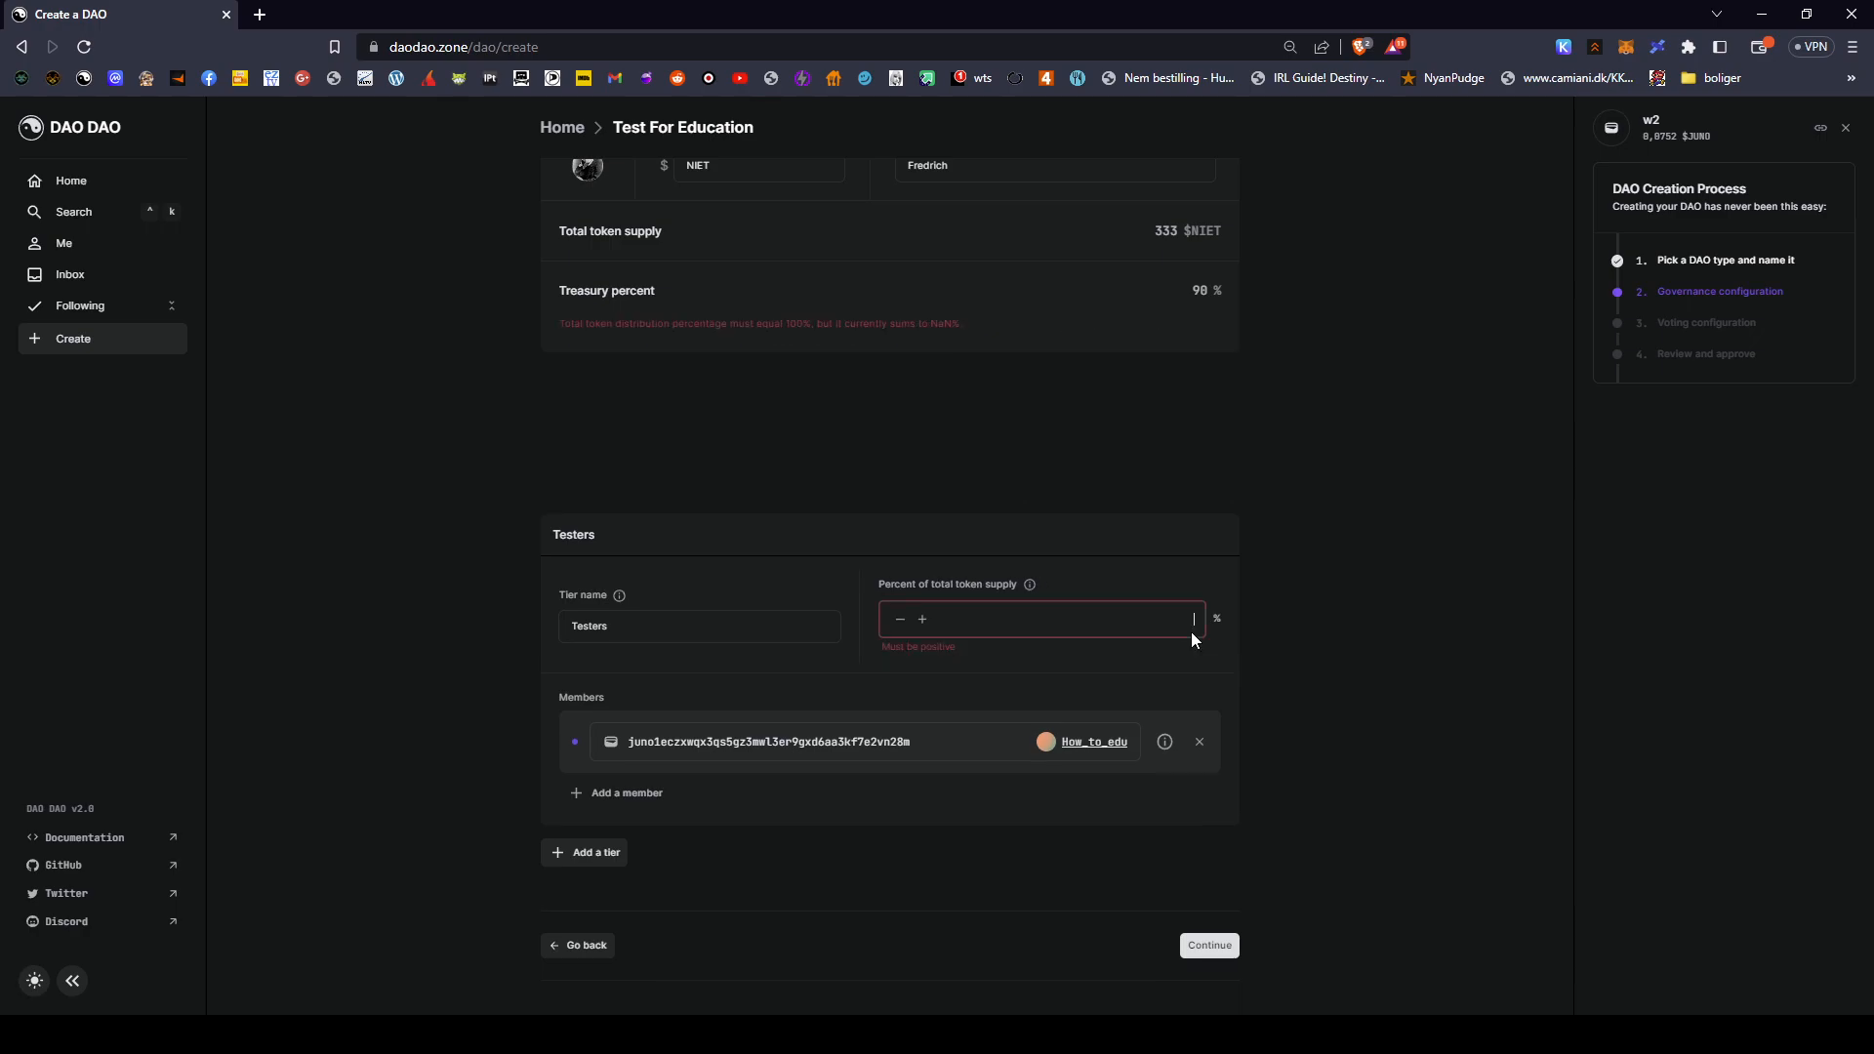
pyautogui.write('50')
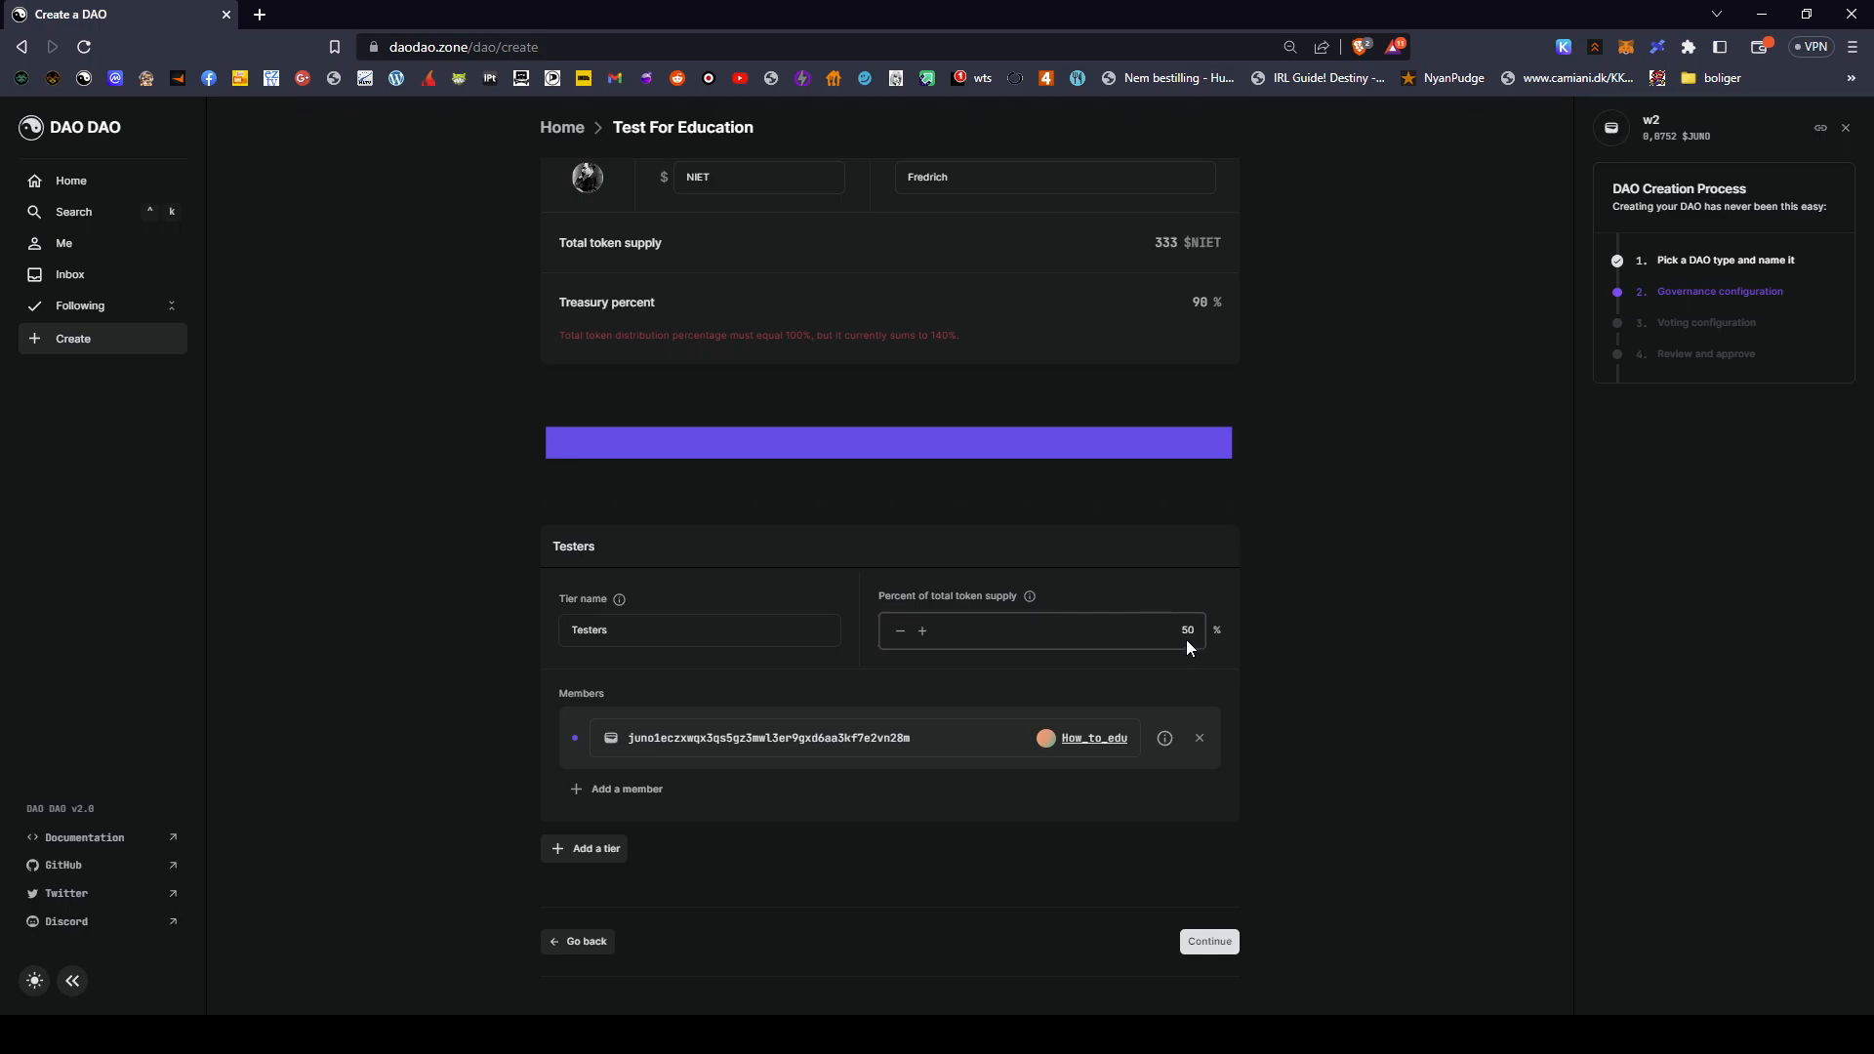
pyautogui.click(923, 738)
pyautogui.click(619, 789)
pyautogui.scroll(-1, 810, 808)
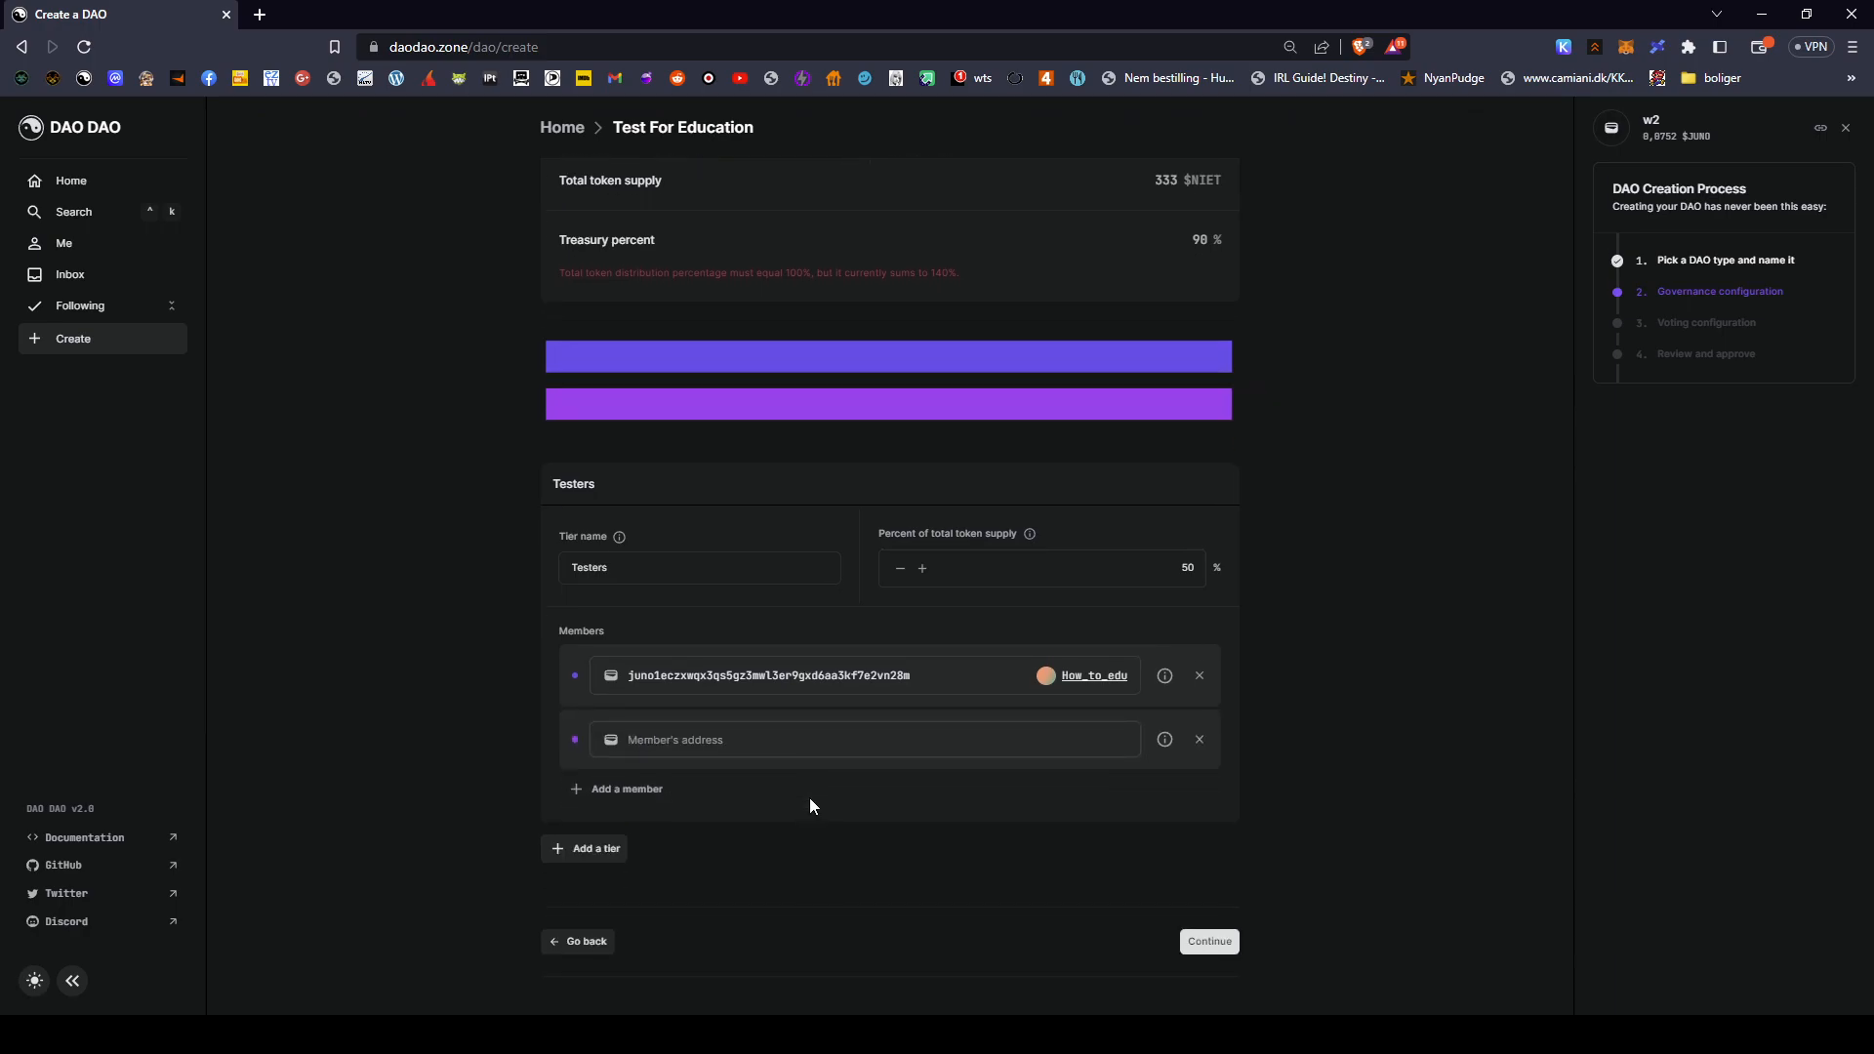
pyautogui.click(621, 788)
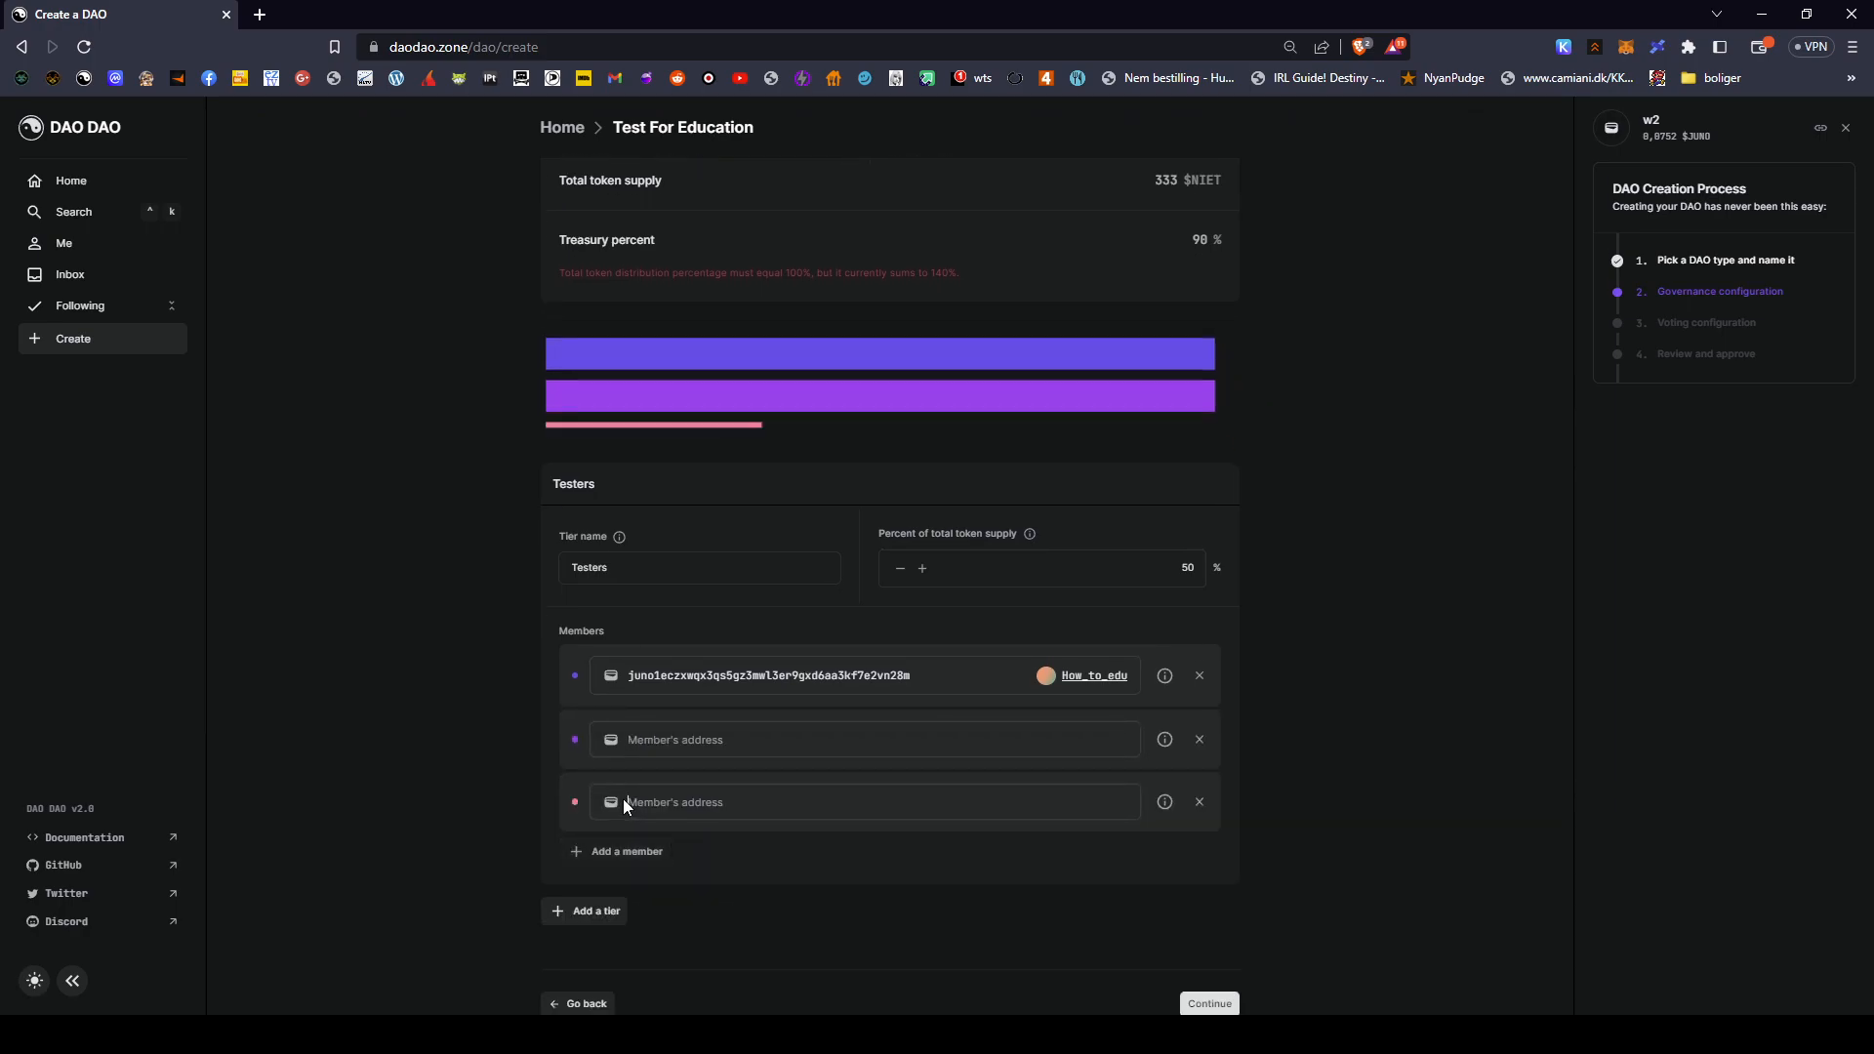
pyautogui.click(624, 852)
# - Re-enter the tier percentage as 50 and remove an extra member row
pyautogui.click(1174, 572)
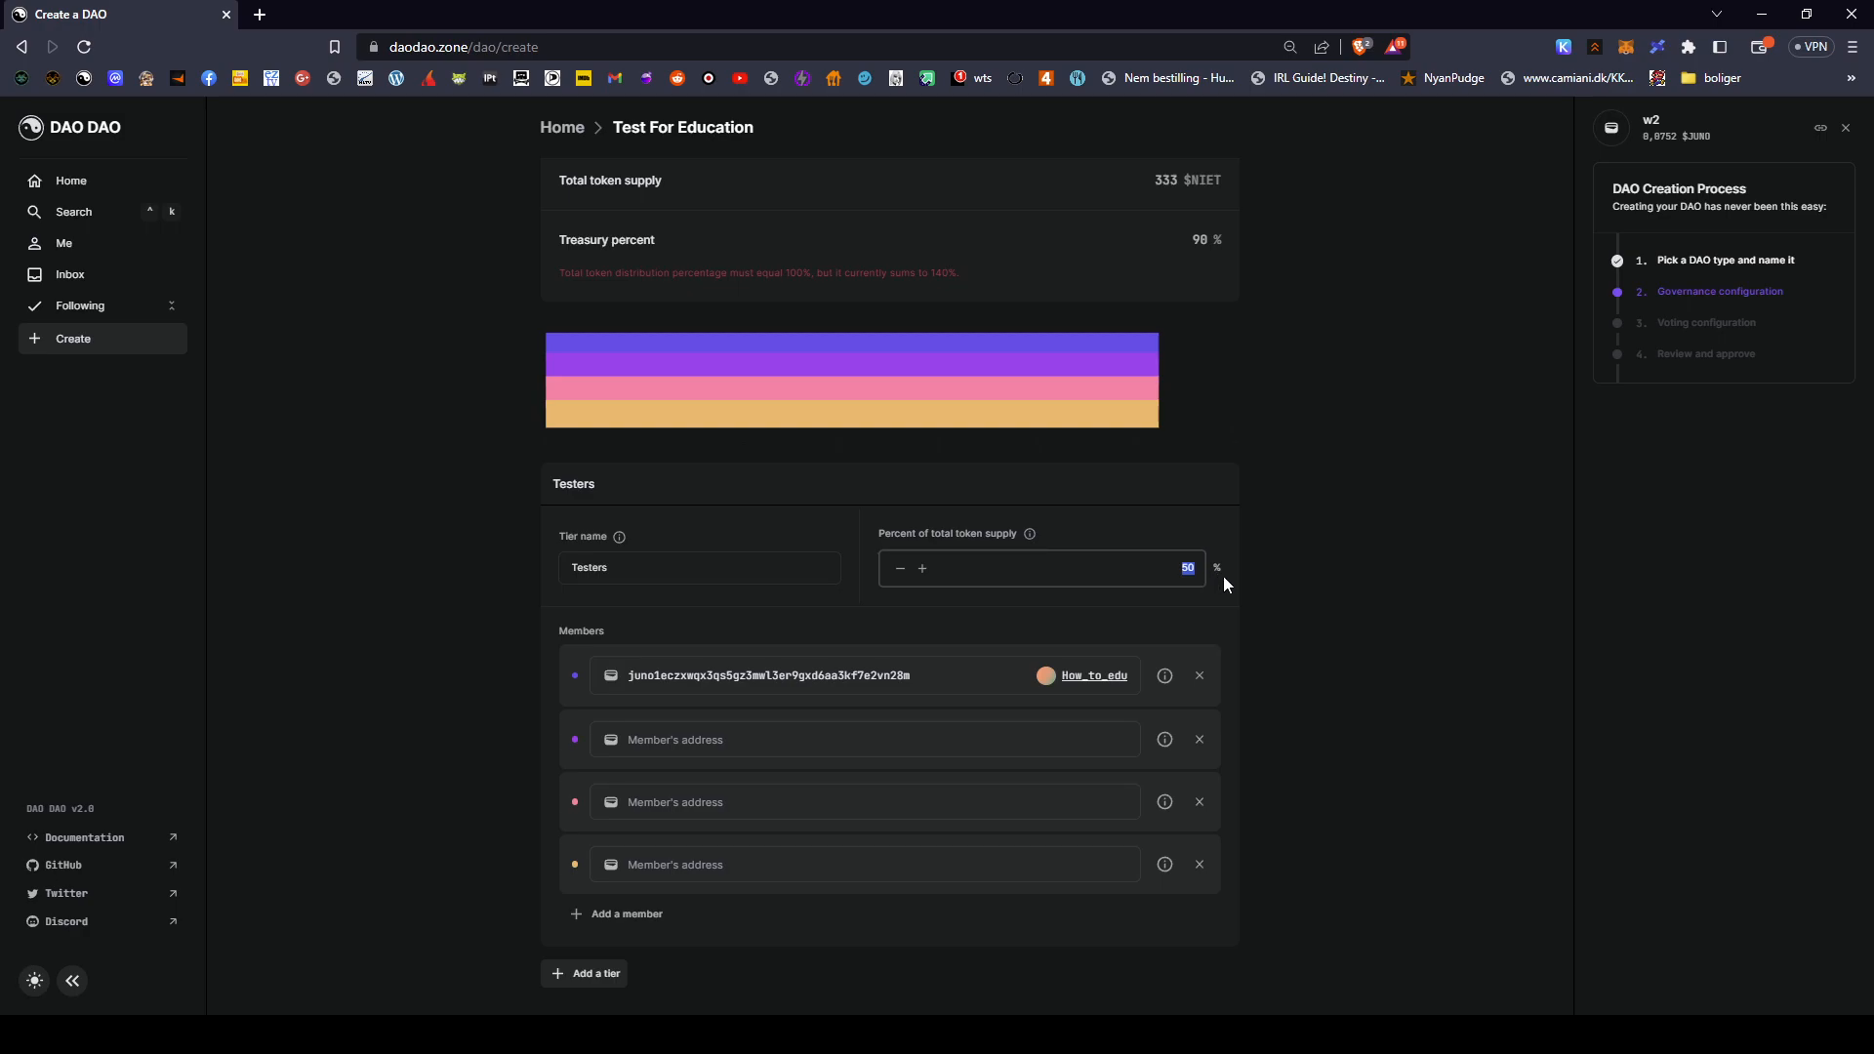
pyautogui.write('10')
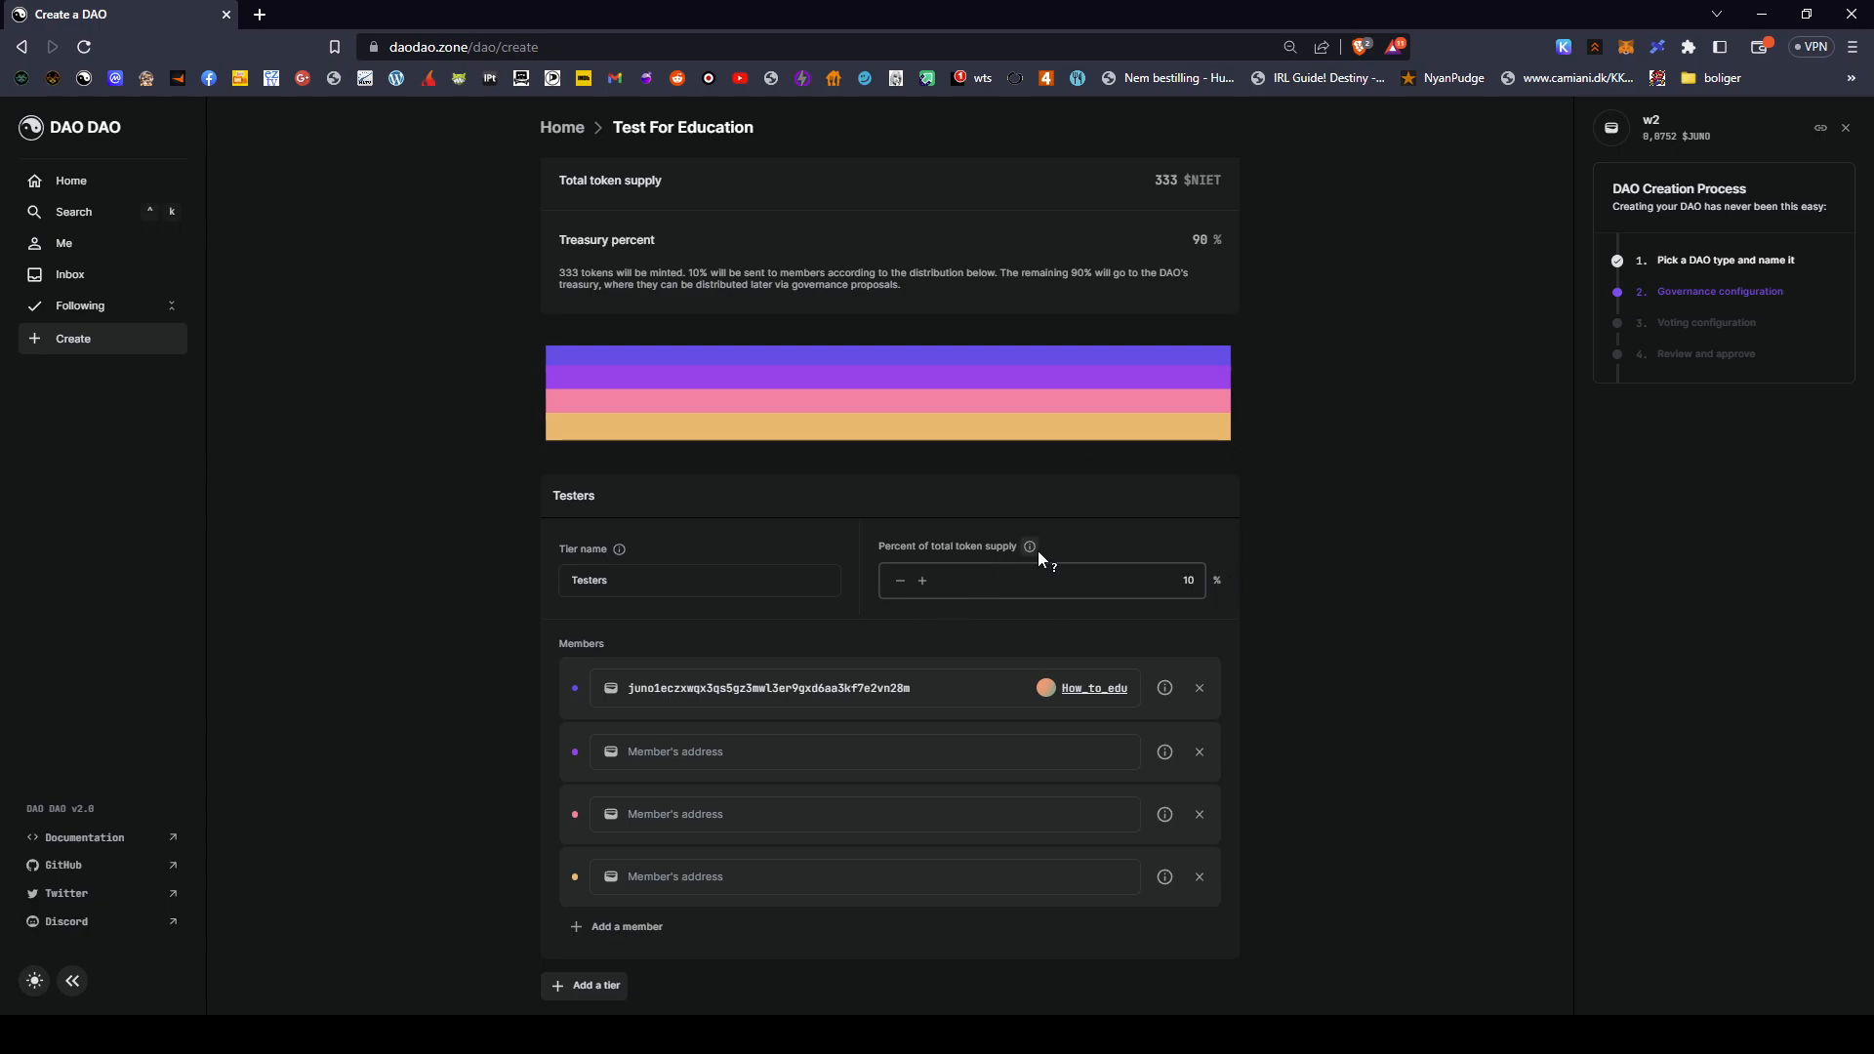
pyautogui.moveTo(1038, 552)
pyautogui.click(1181, 590)
pyautogui.write('50')
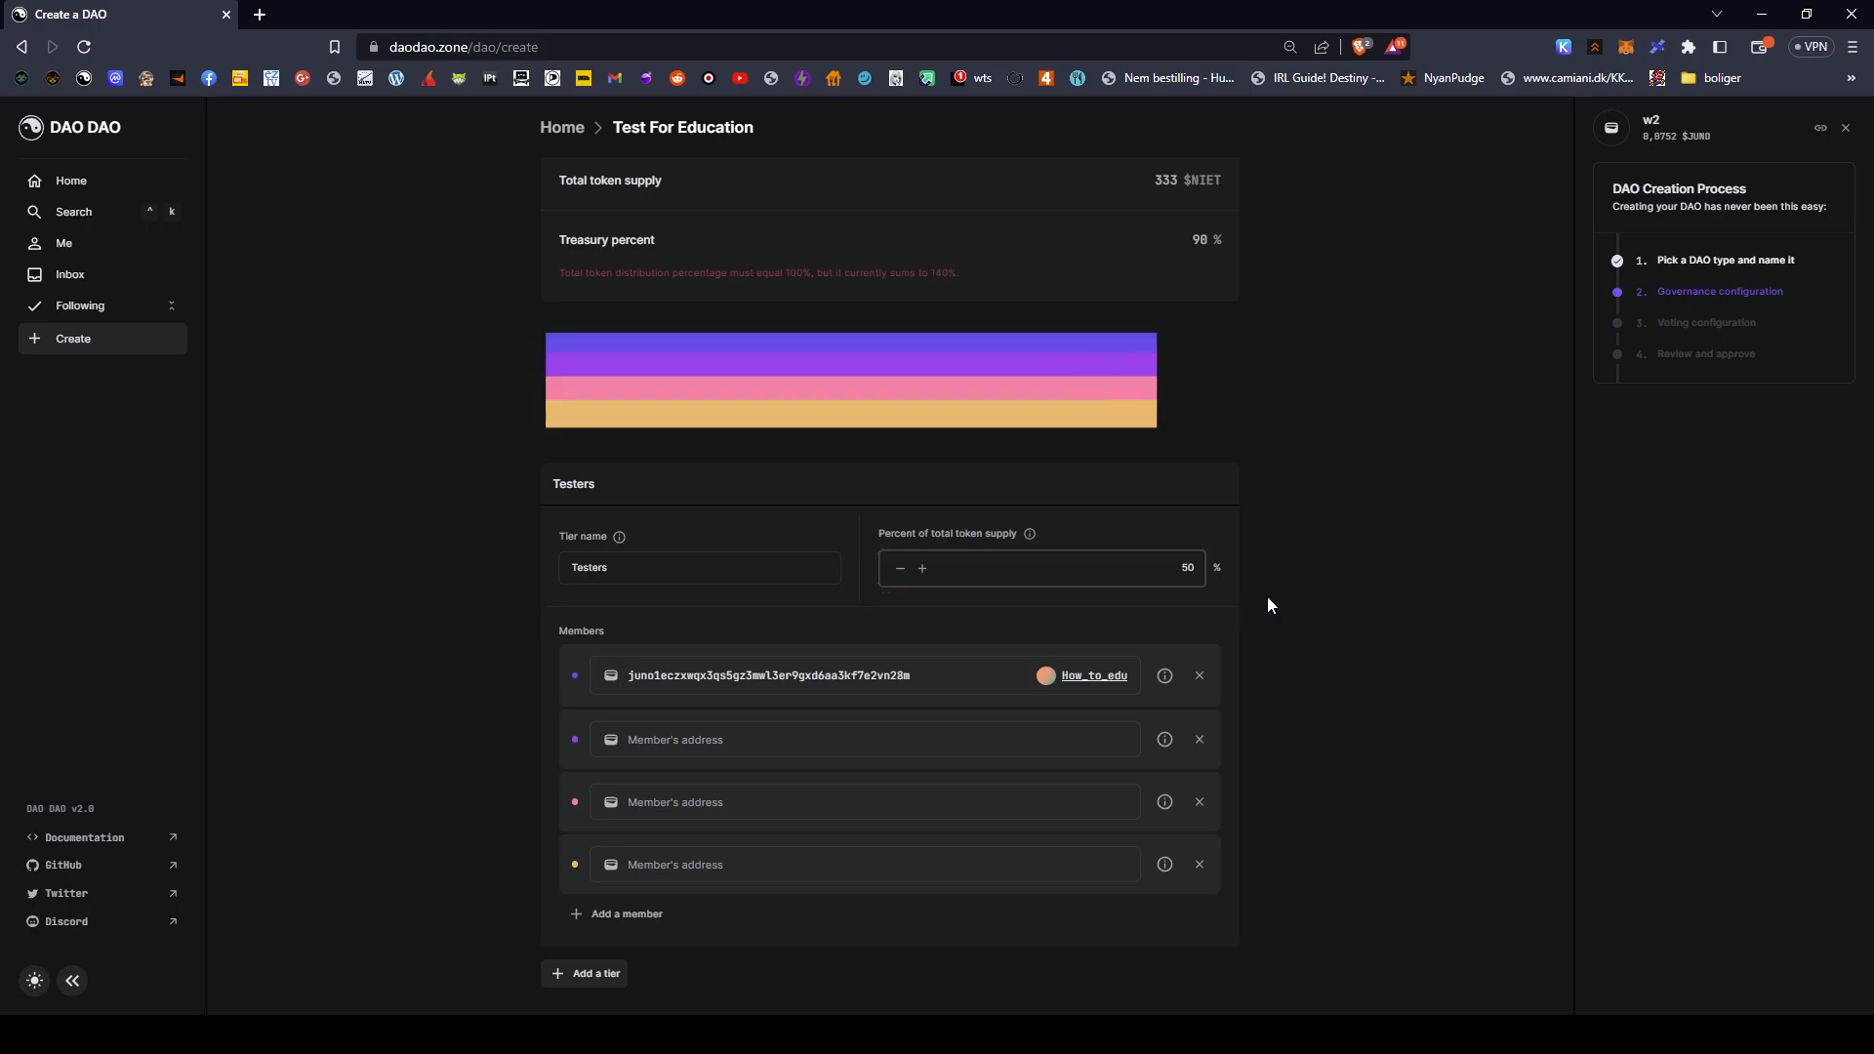
pyautogui.scroll(-2, 1177, 682)
pyautogui.click(1204, 615)
# - Remove the extra member rows from the Testers tier and delete a wrongly pasted web address
pyautogui.click(1204, 617)
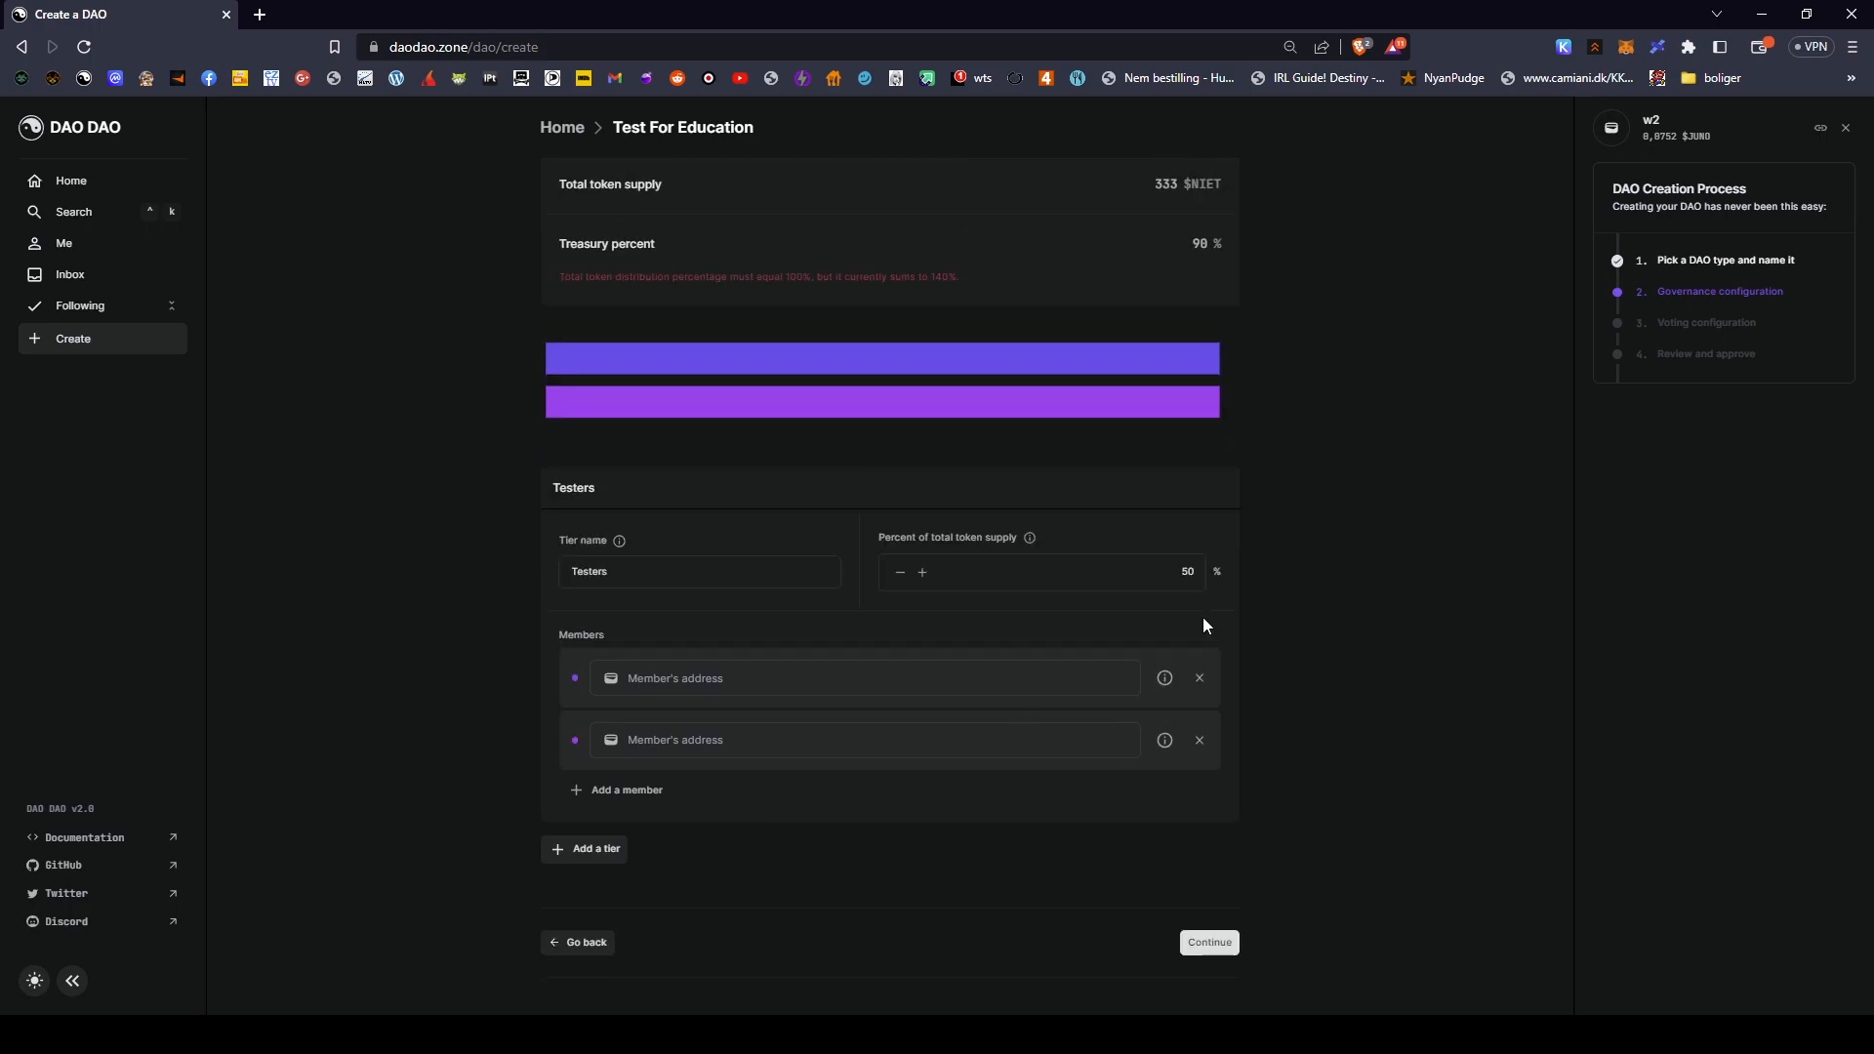
pyautogui.click(1196, 679)
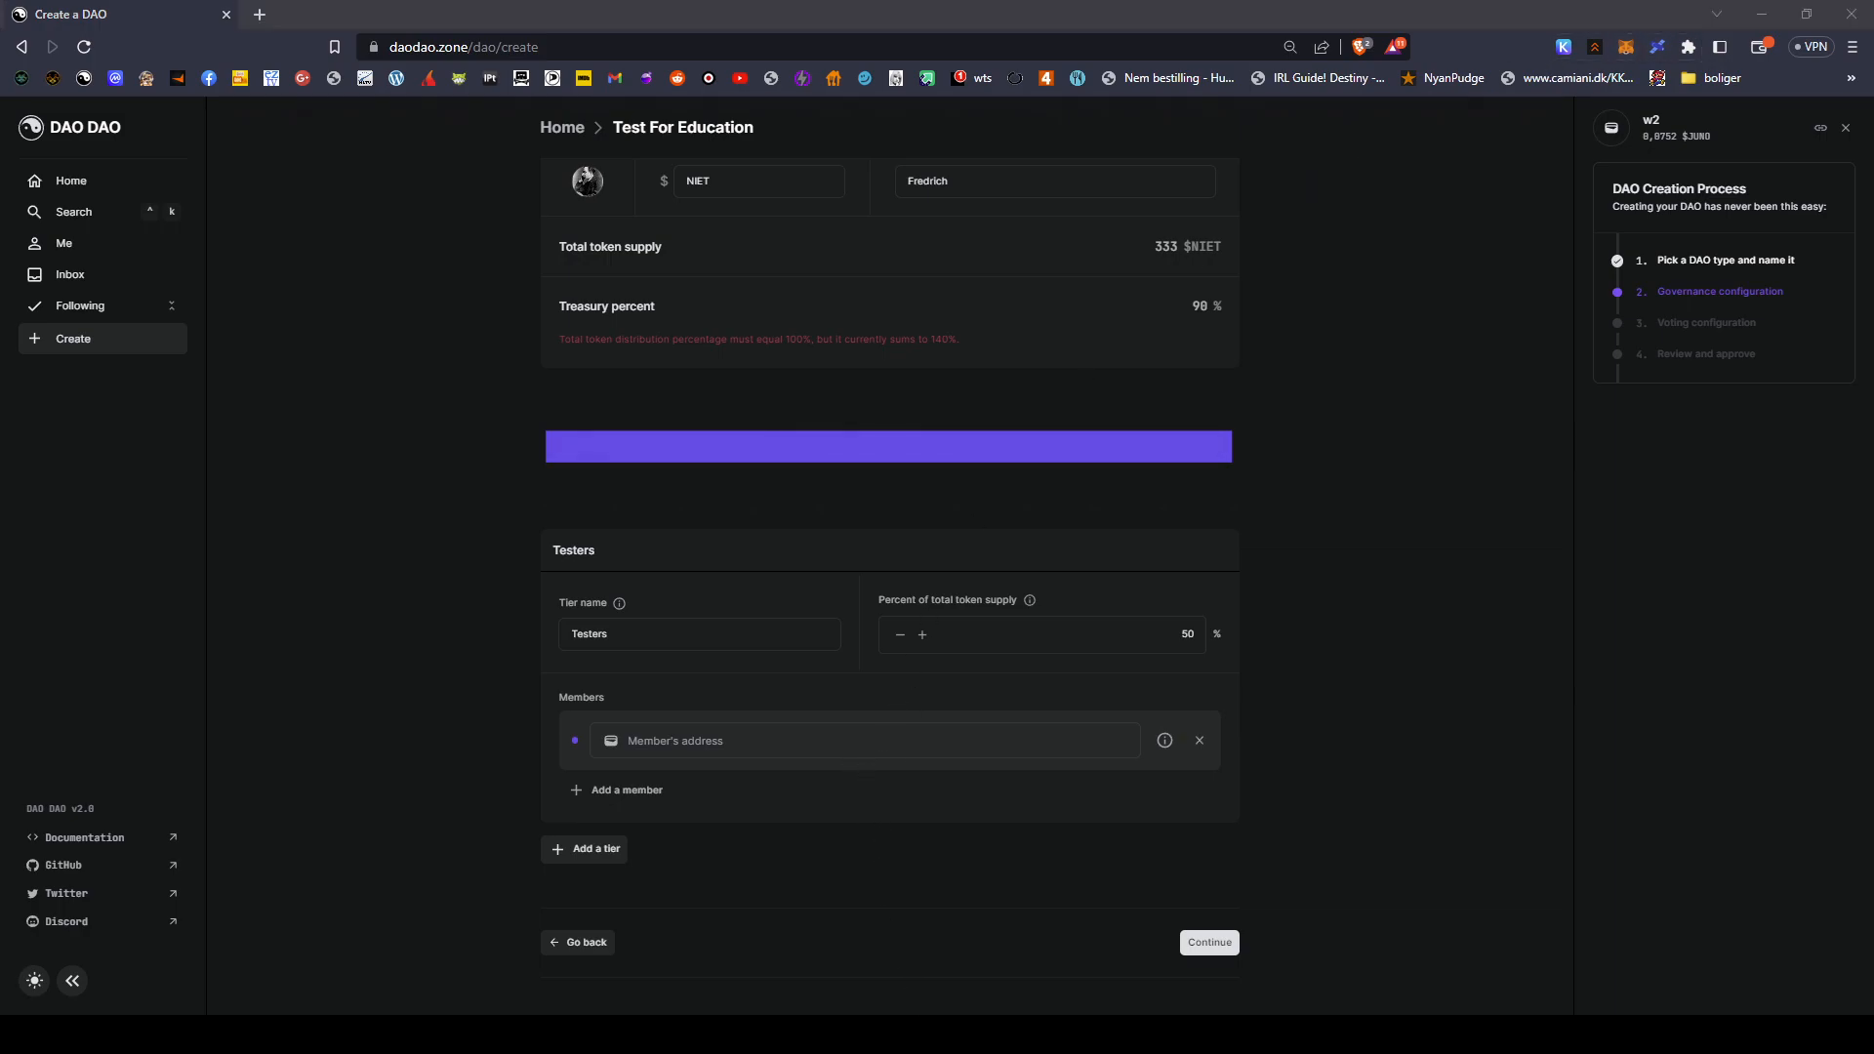
pyautogui.click(1021, 438)
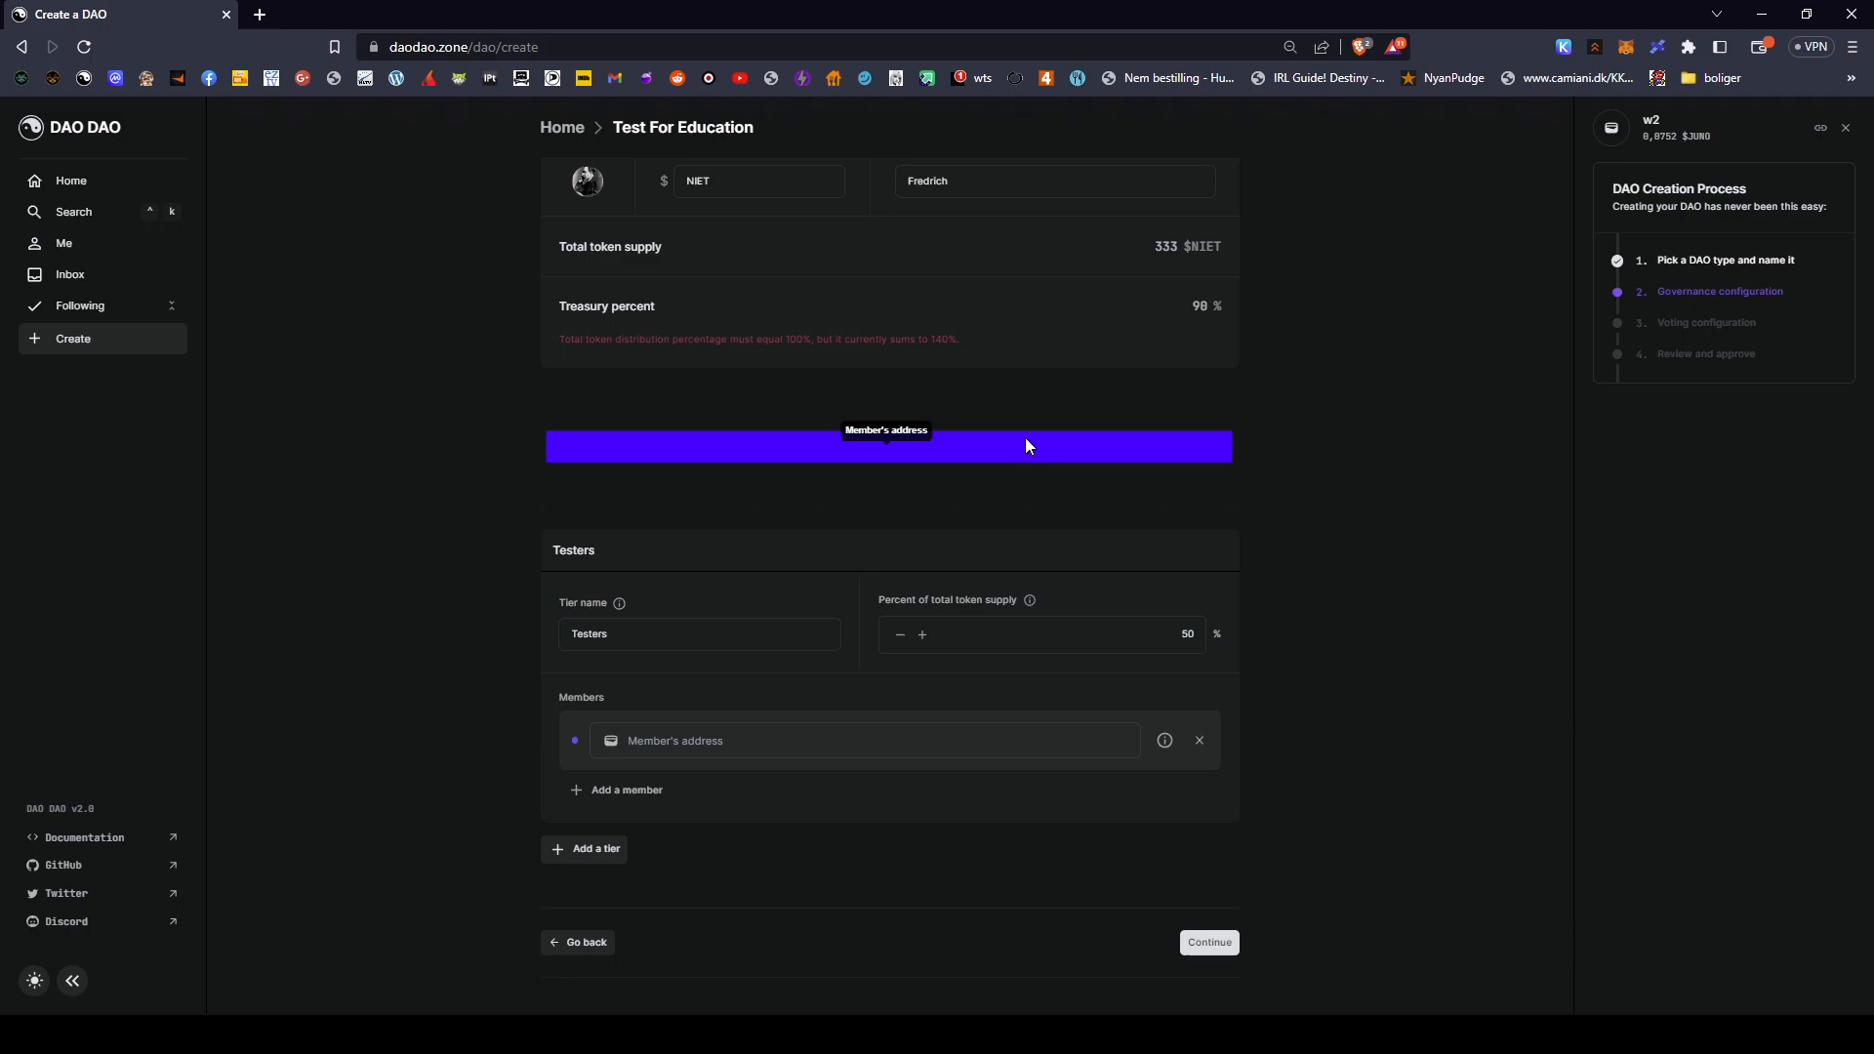
pyautogui.write('https://punkland.online/')
pyautogui.tripleClick(860, 737)
pyautogui.press('BackSpace')
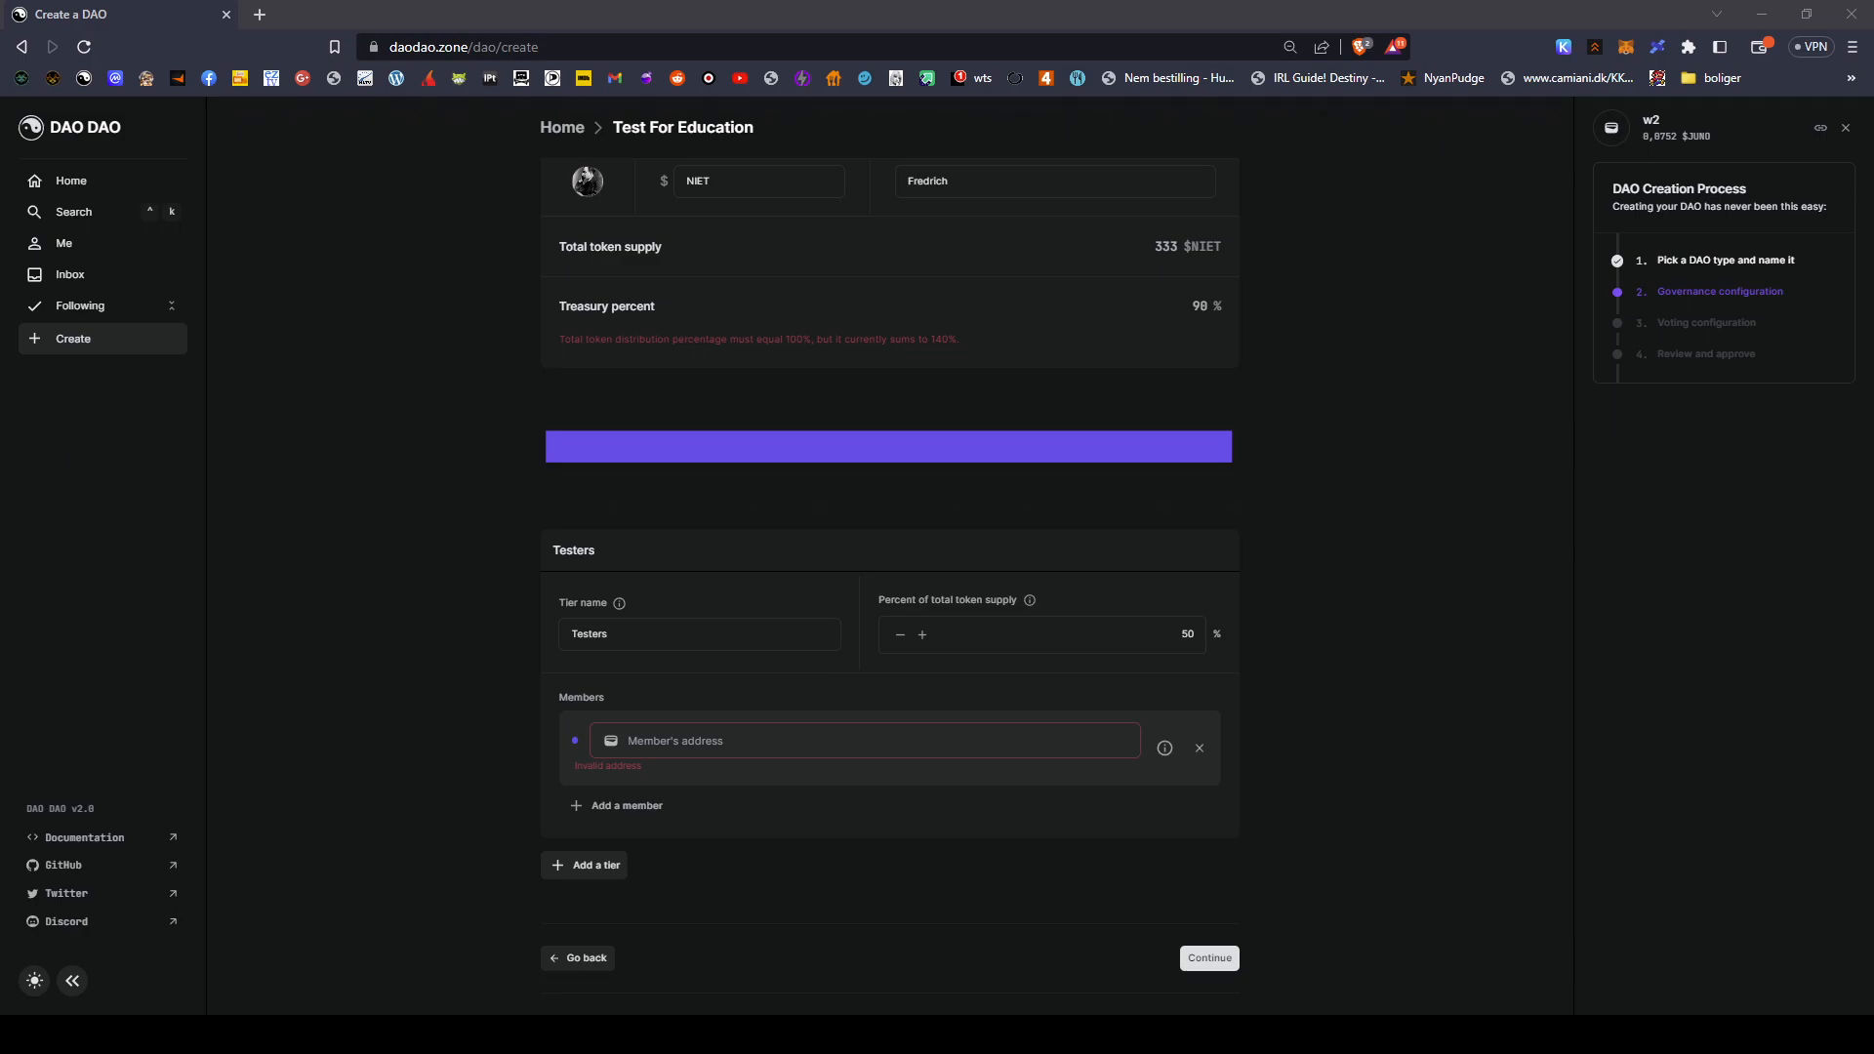
# - Paste the creator's wallet address into the empty member address field
pyautogui.hotkey('alt', 'Tab')
pyautogui.click(933, 744)
pyautogui.write('juno1eczxwqx3qs5gz3mwl3er9gxd6aa3kf7e2vn28m')
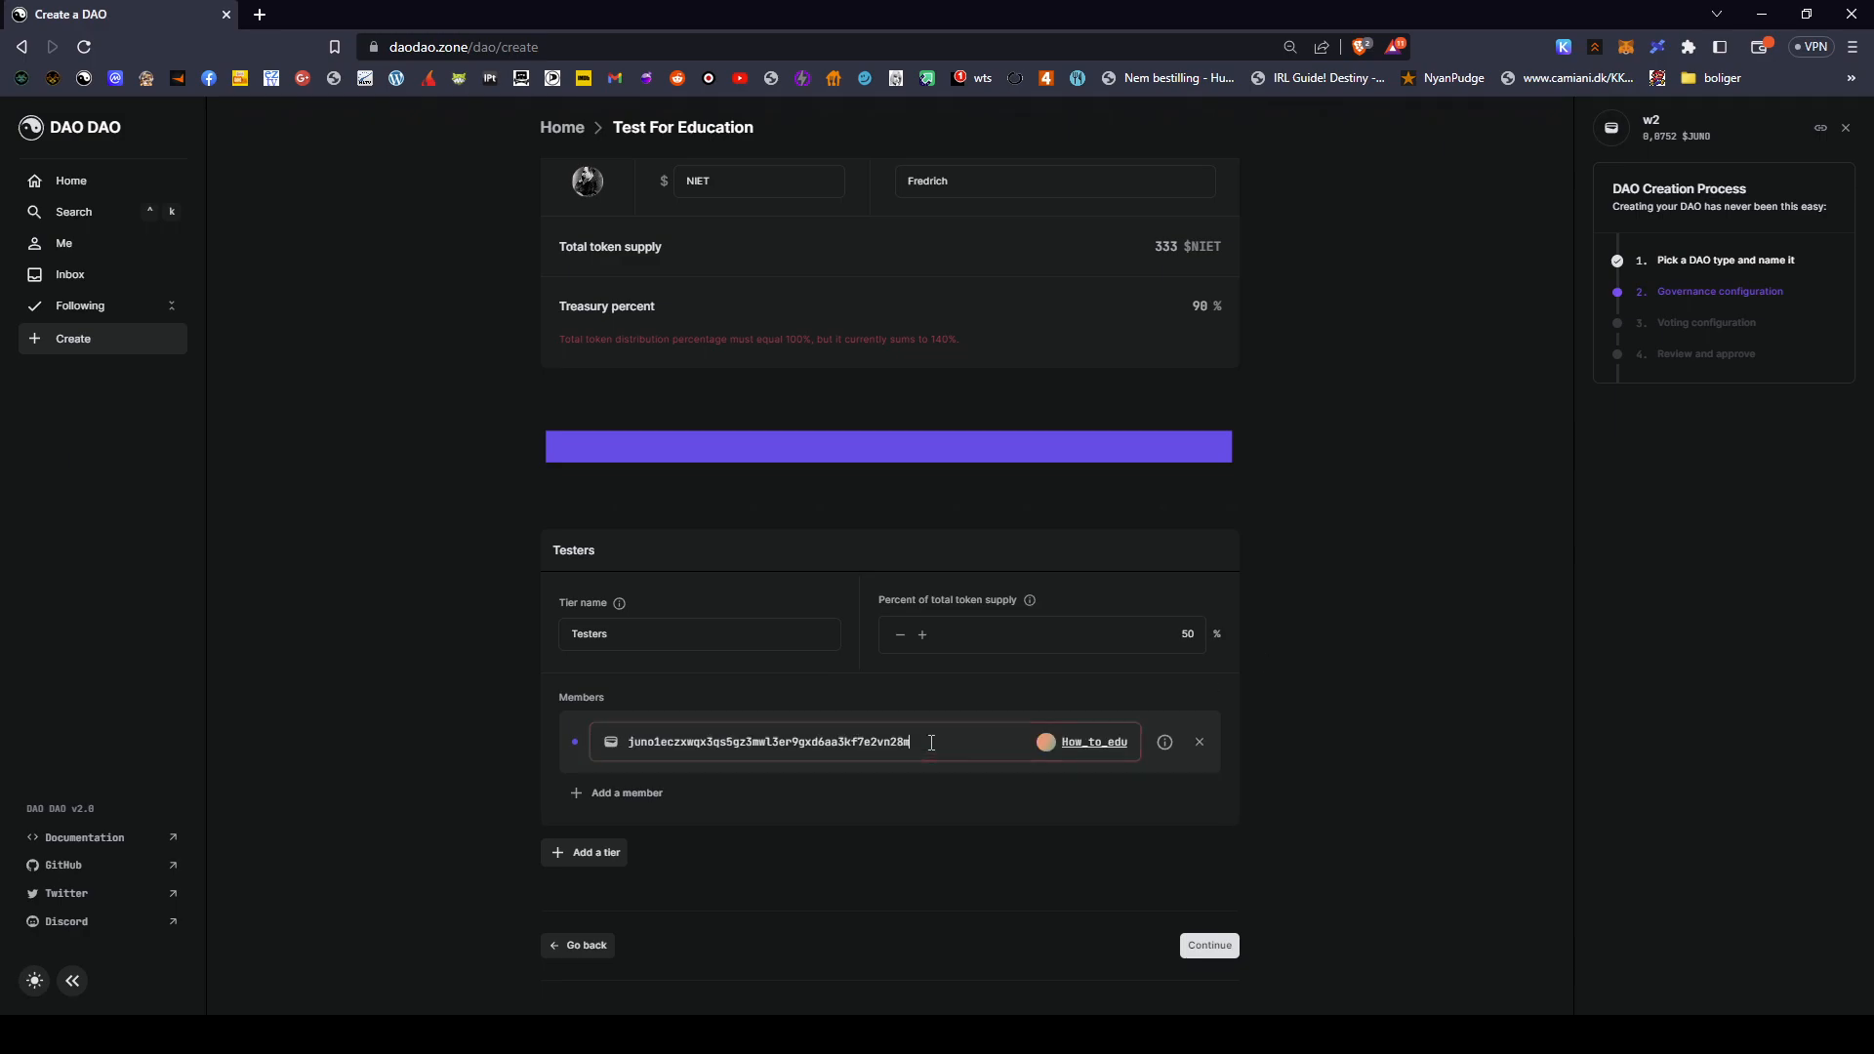
# - Add a second tier named 'Noob' with 1% of the token supply
pyautogui.click(605, 853)
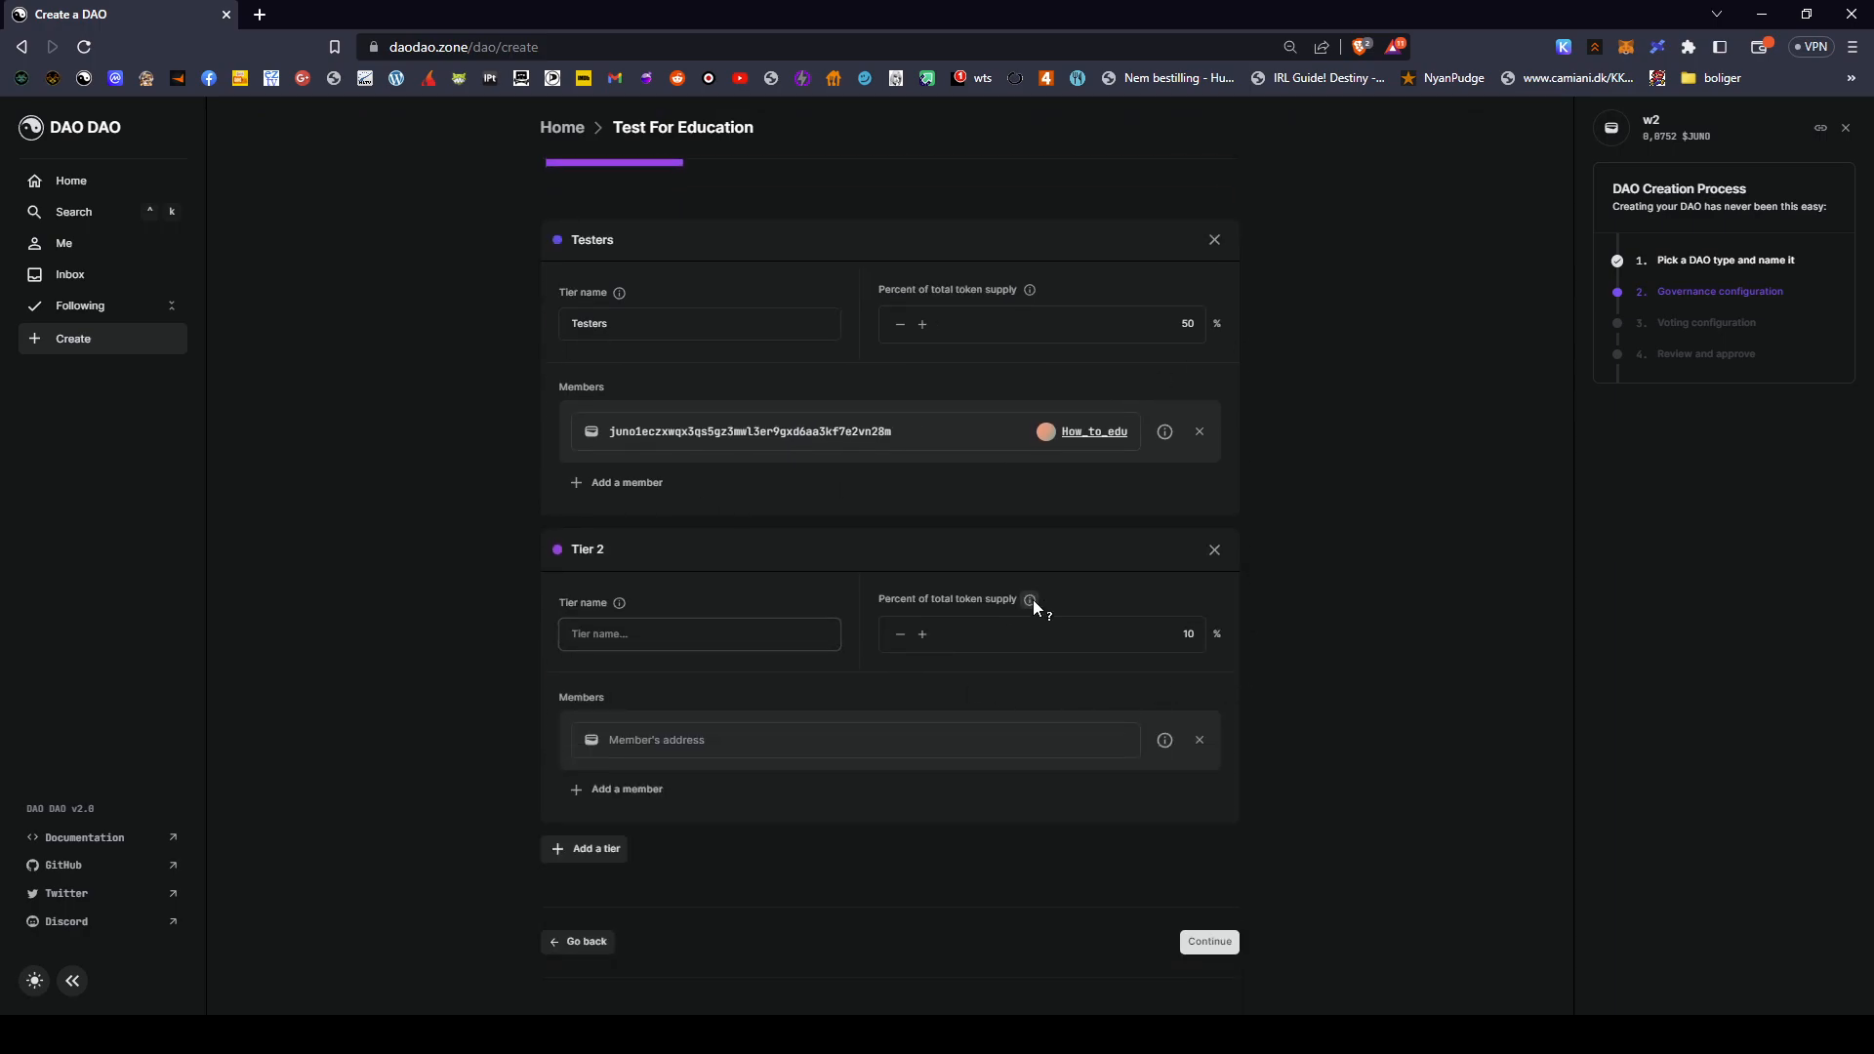
pyautogui.click(704, 644)
pyautogui.write('Noobs')
pyautogui.click(1145, 639)
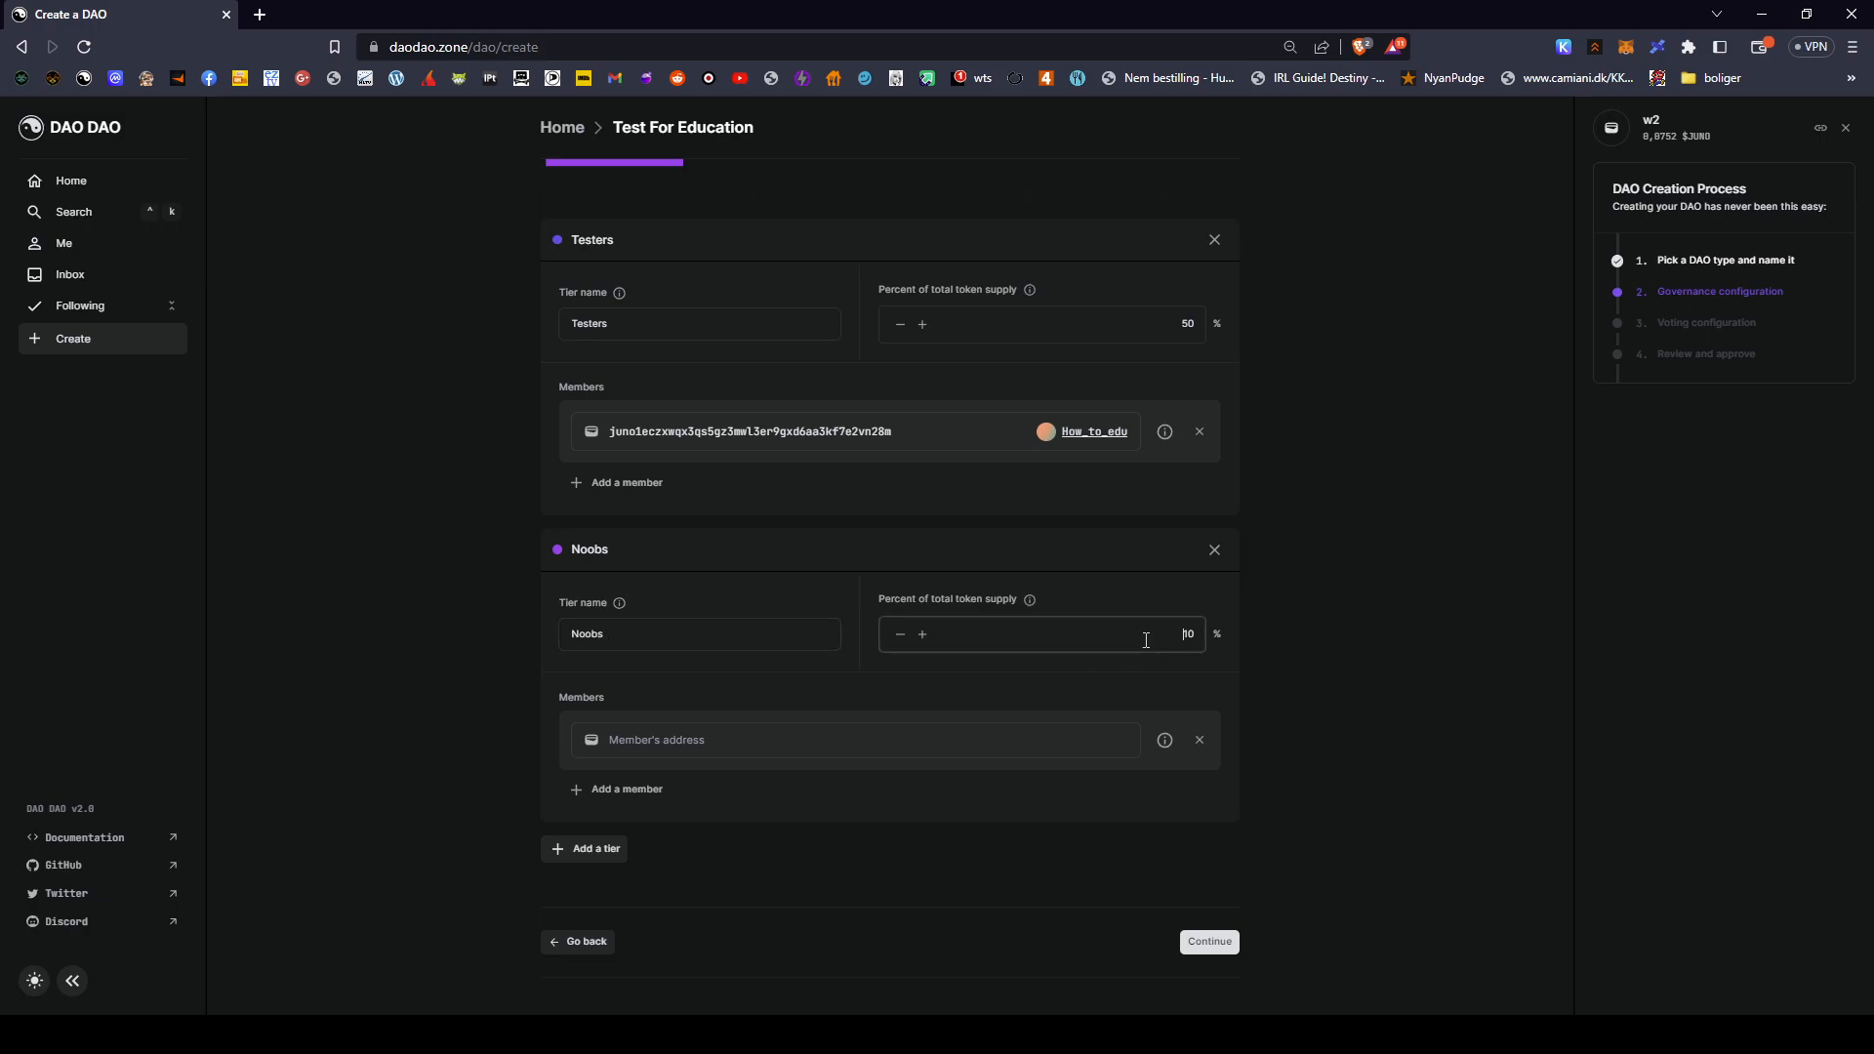
pyautogui.write('1')
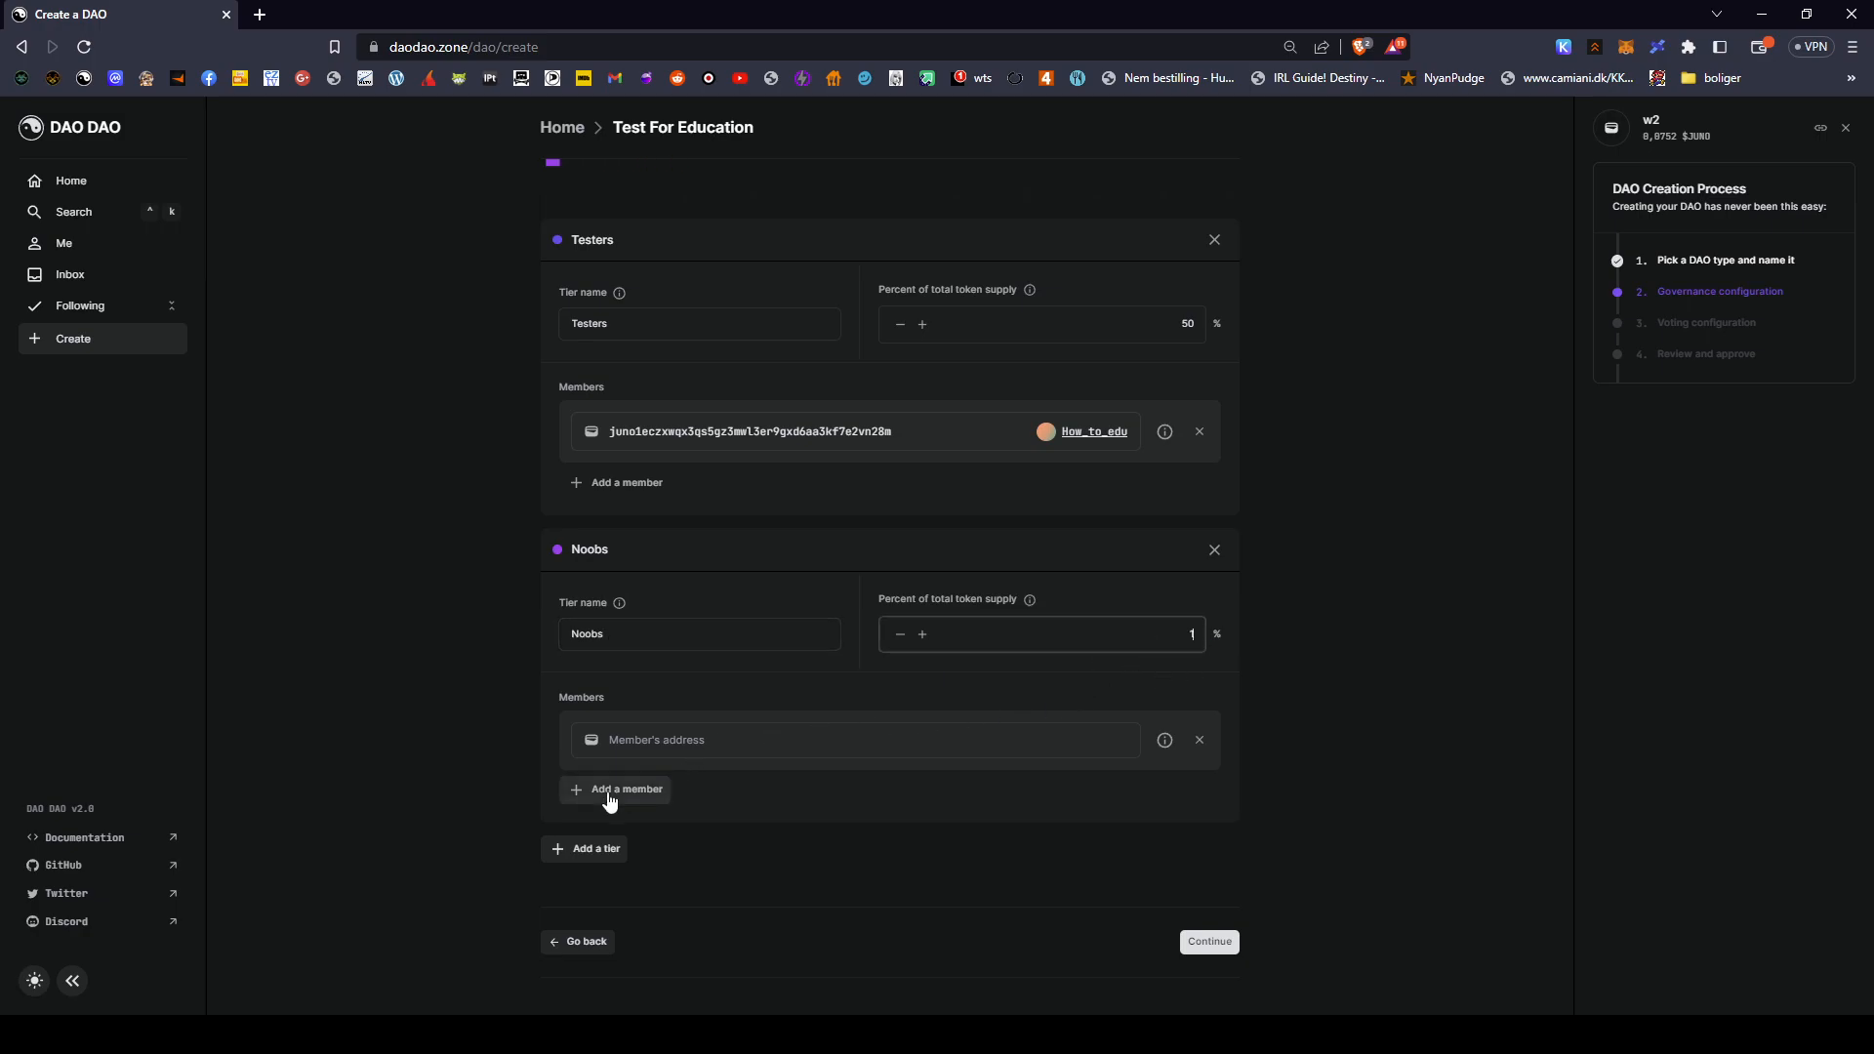
# - Add and then remove Noobs member rows, and delete the Noobs tier
pyautogui.click(615, 790)
pyautogui.click(621, 851)
pyautogui.click(632, 787)
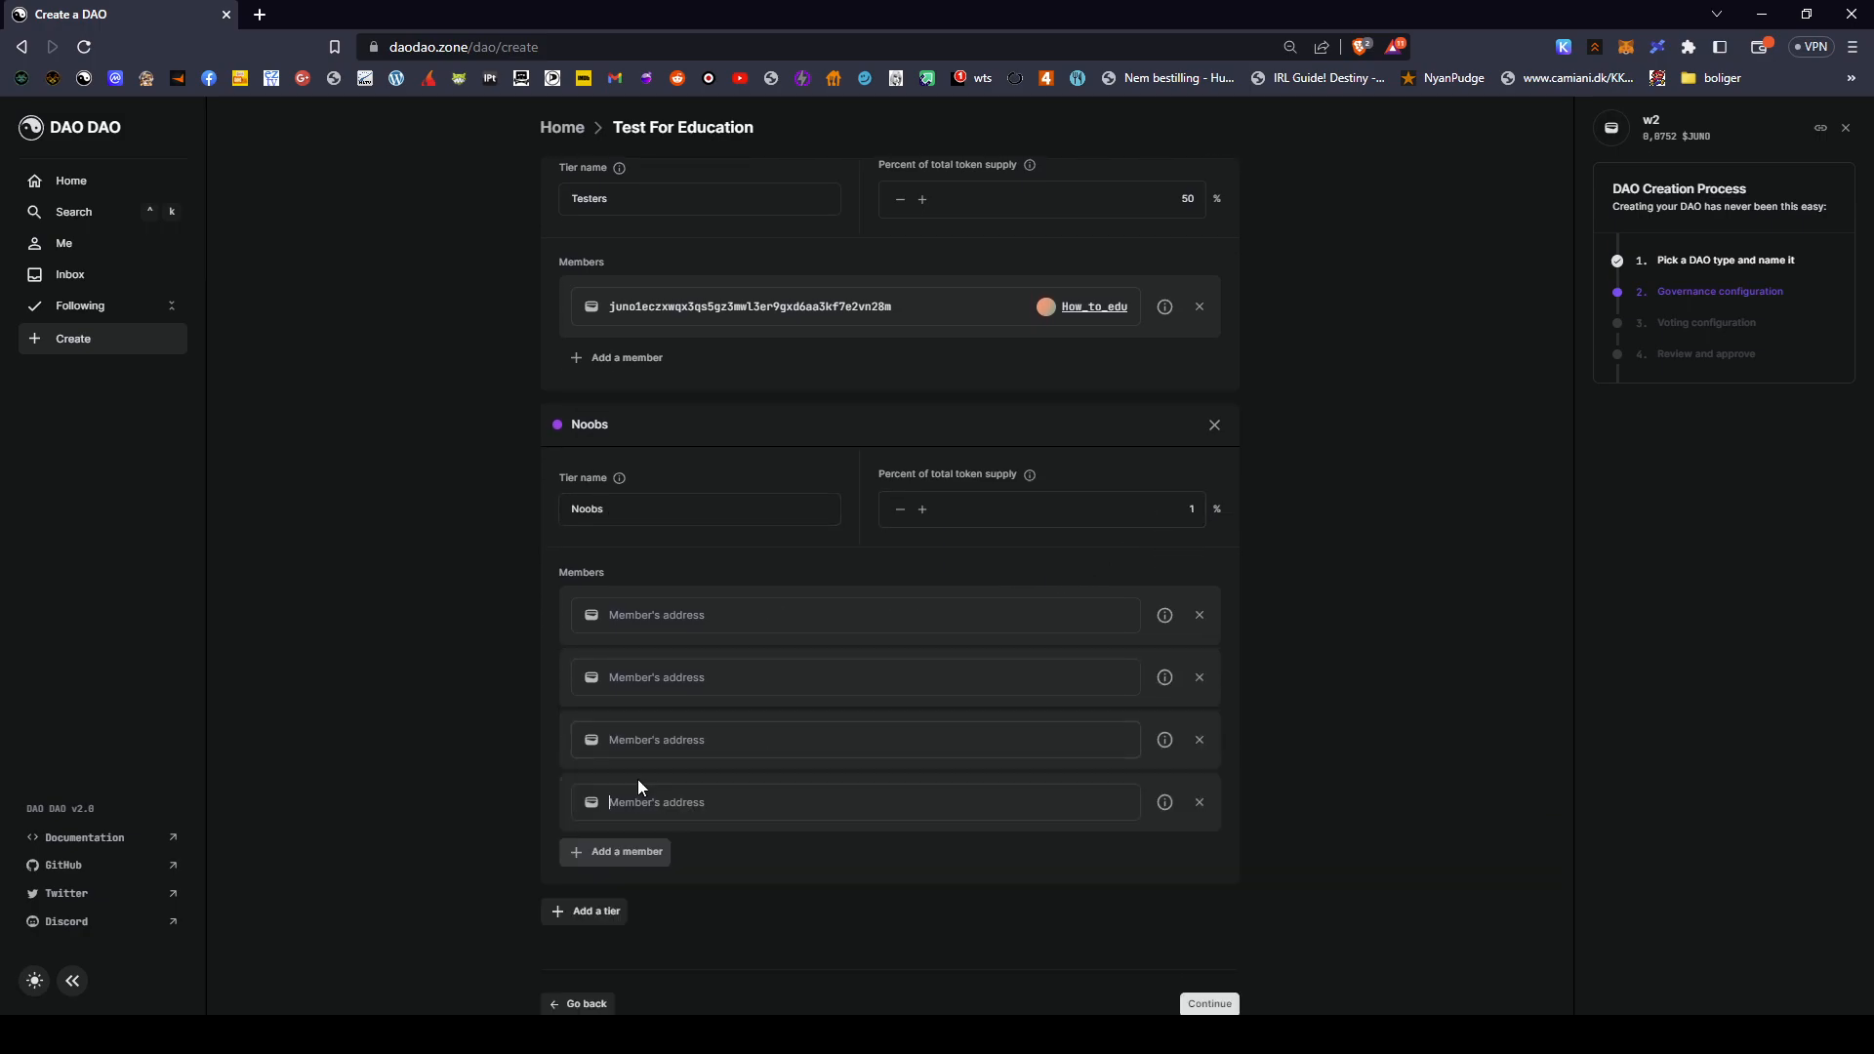
pyautogui.scroll(2, 1123, 853)
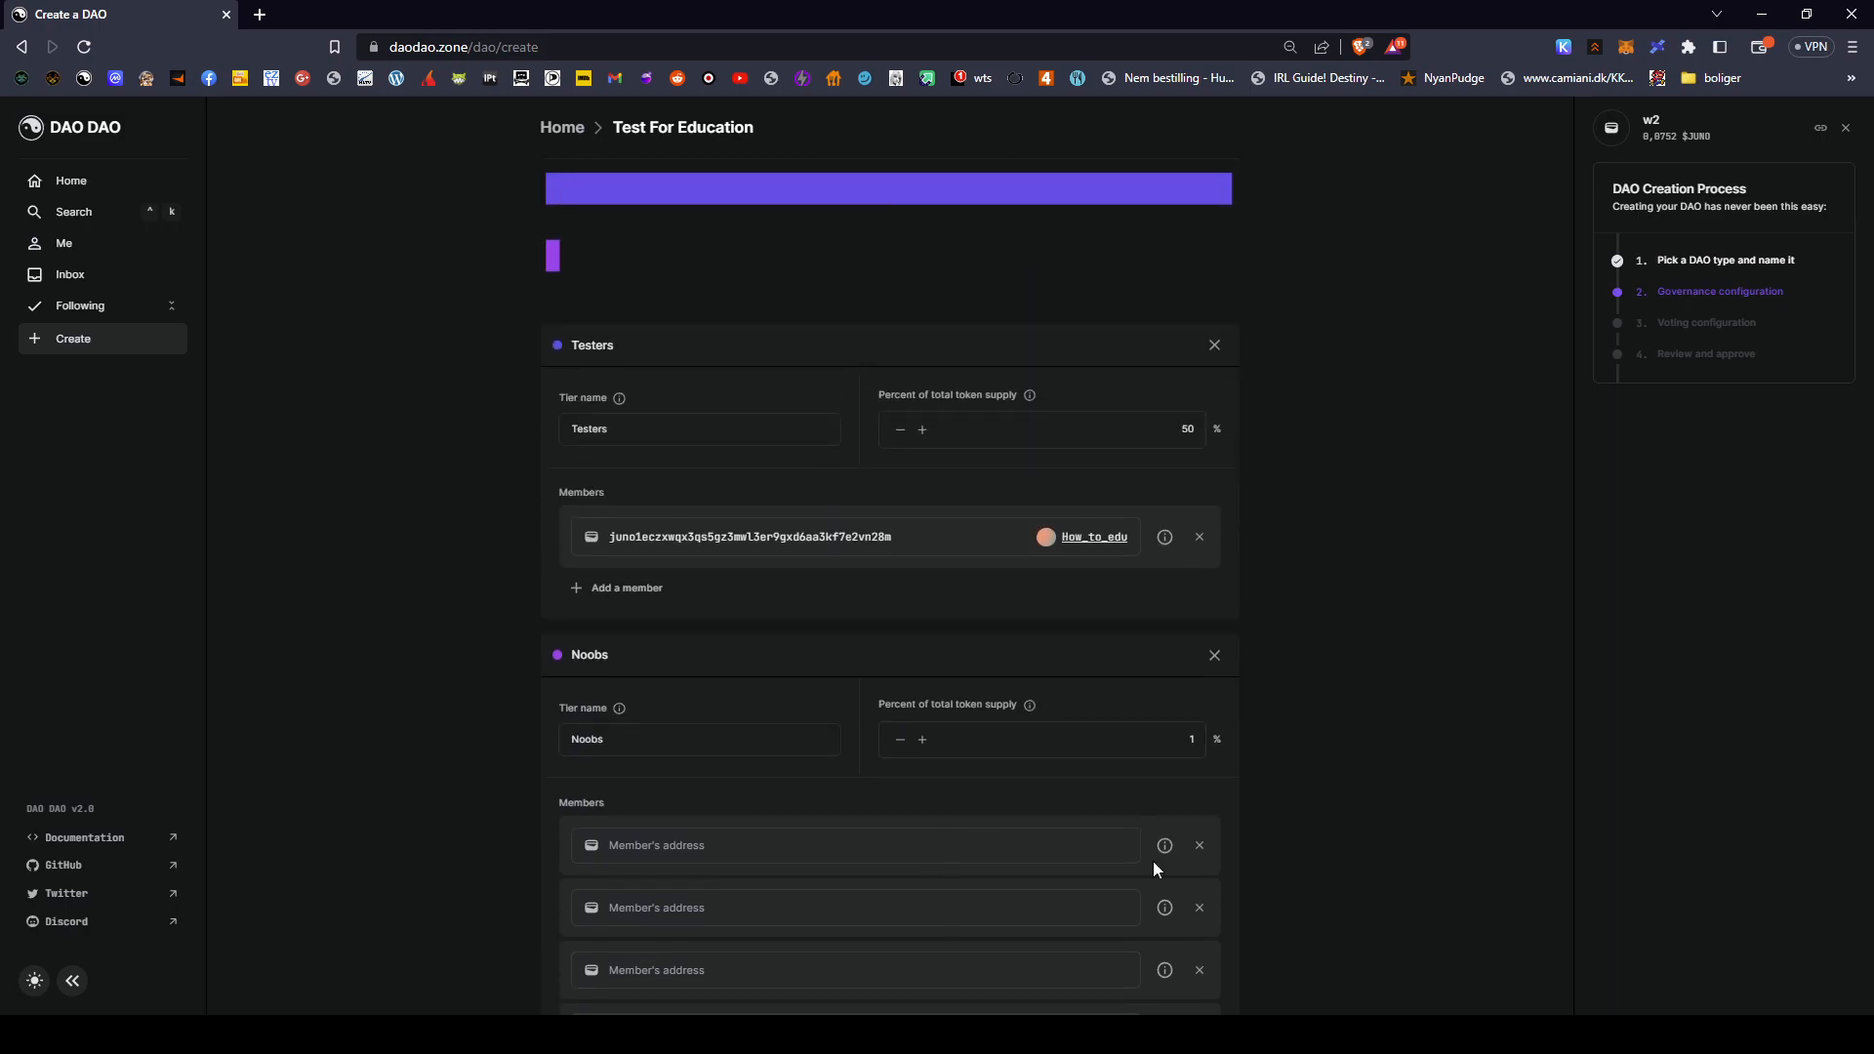
pyautogui.click(1203, 848)
pyautogui.click(1203, 848)
pyautogui.click(1203, 848)
pyautogui.click(1203, 849)
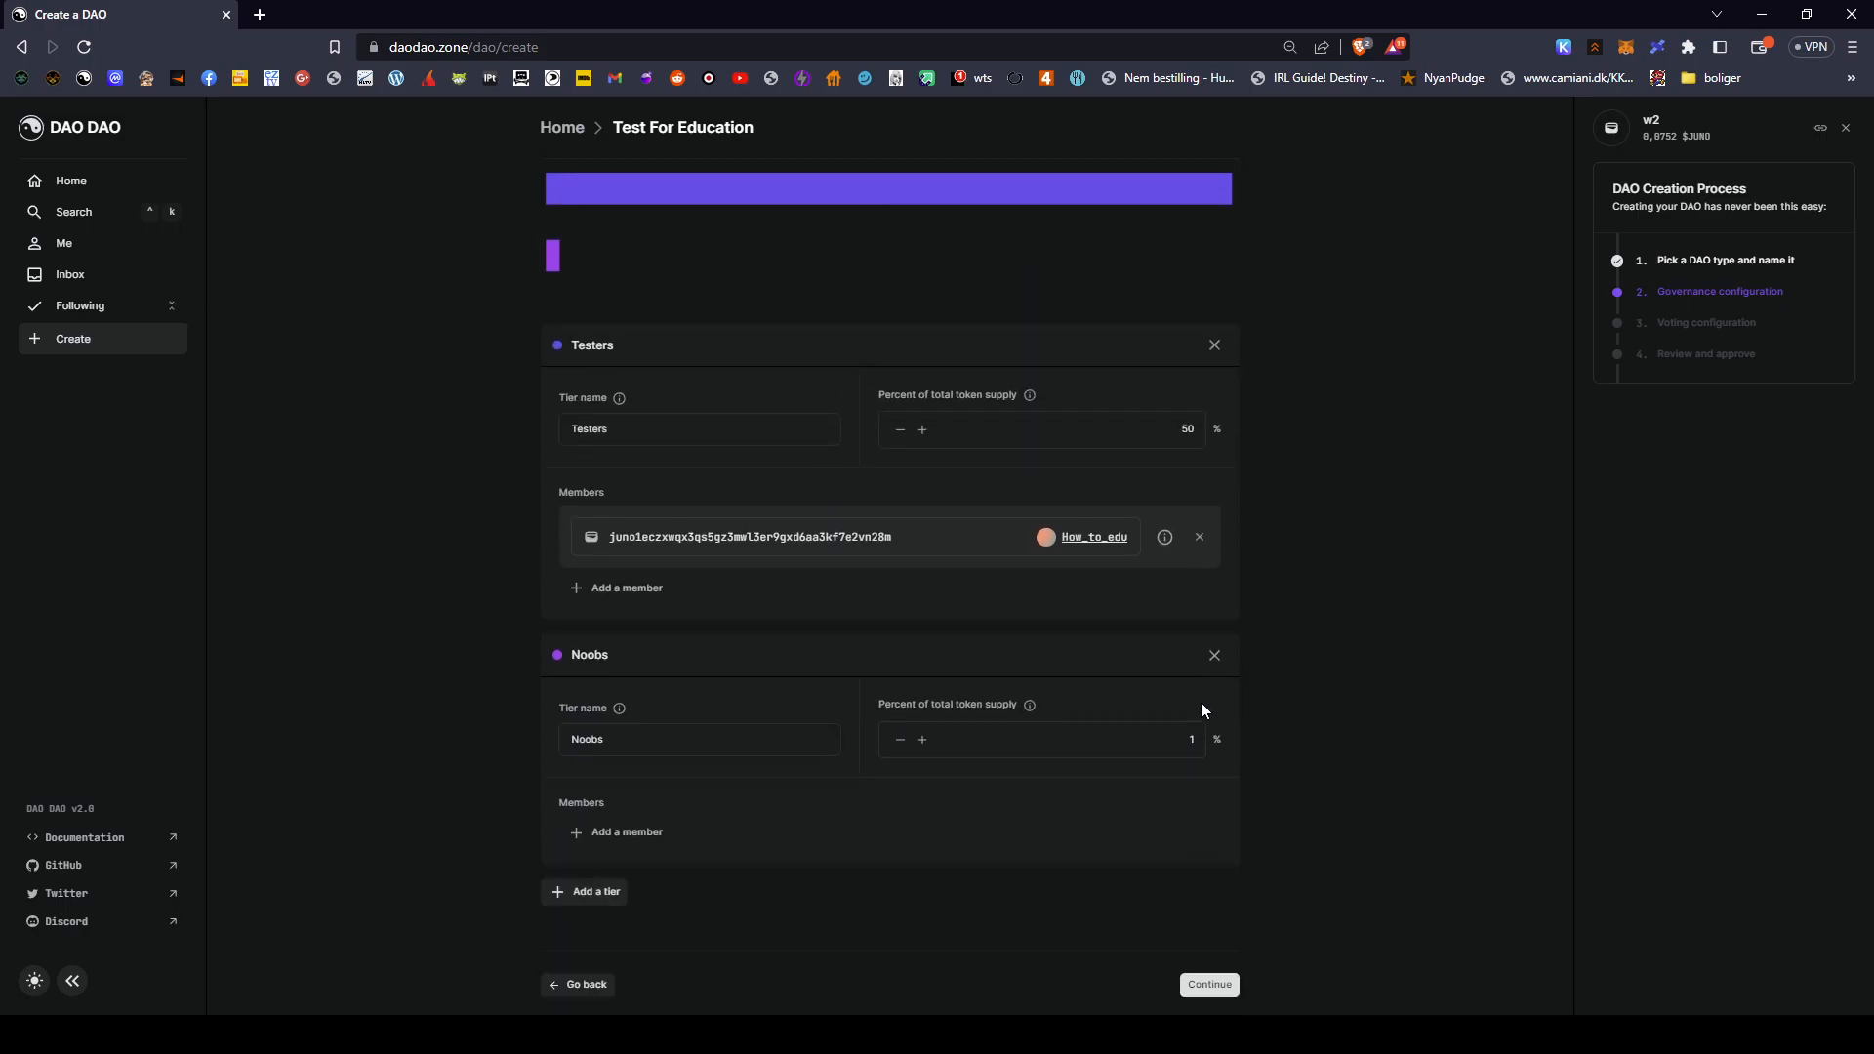
pyautogui.click(1215, 655)
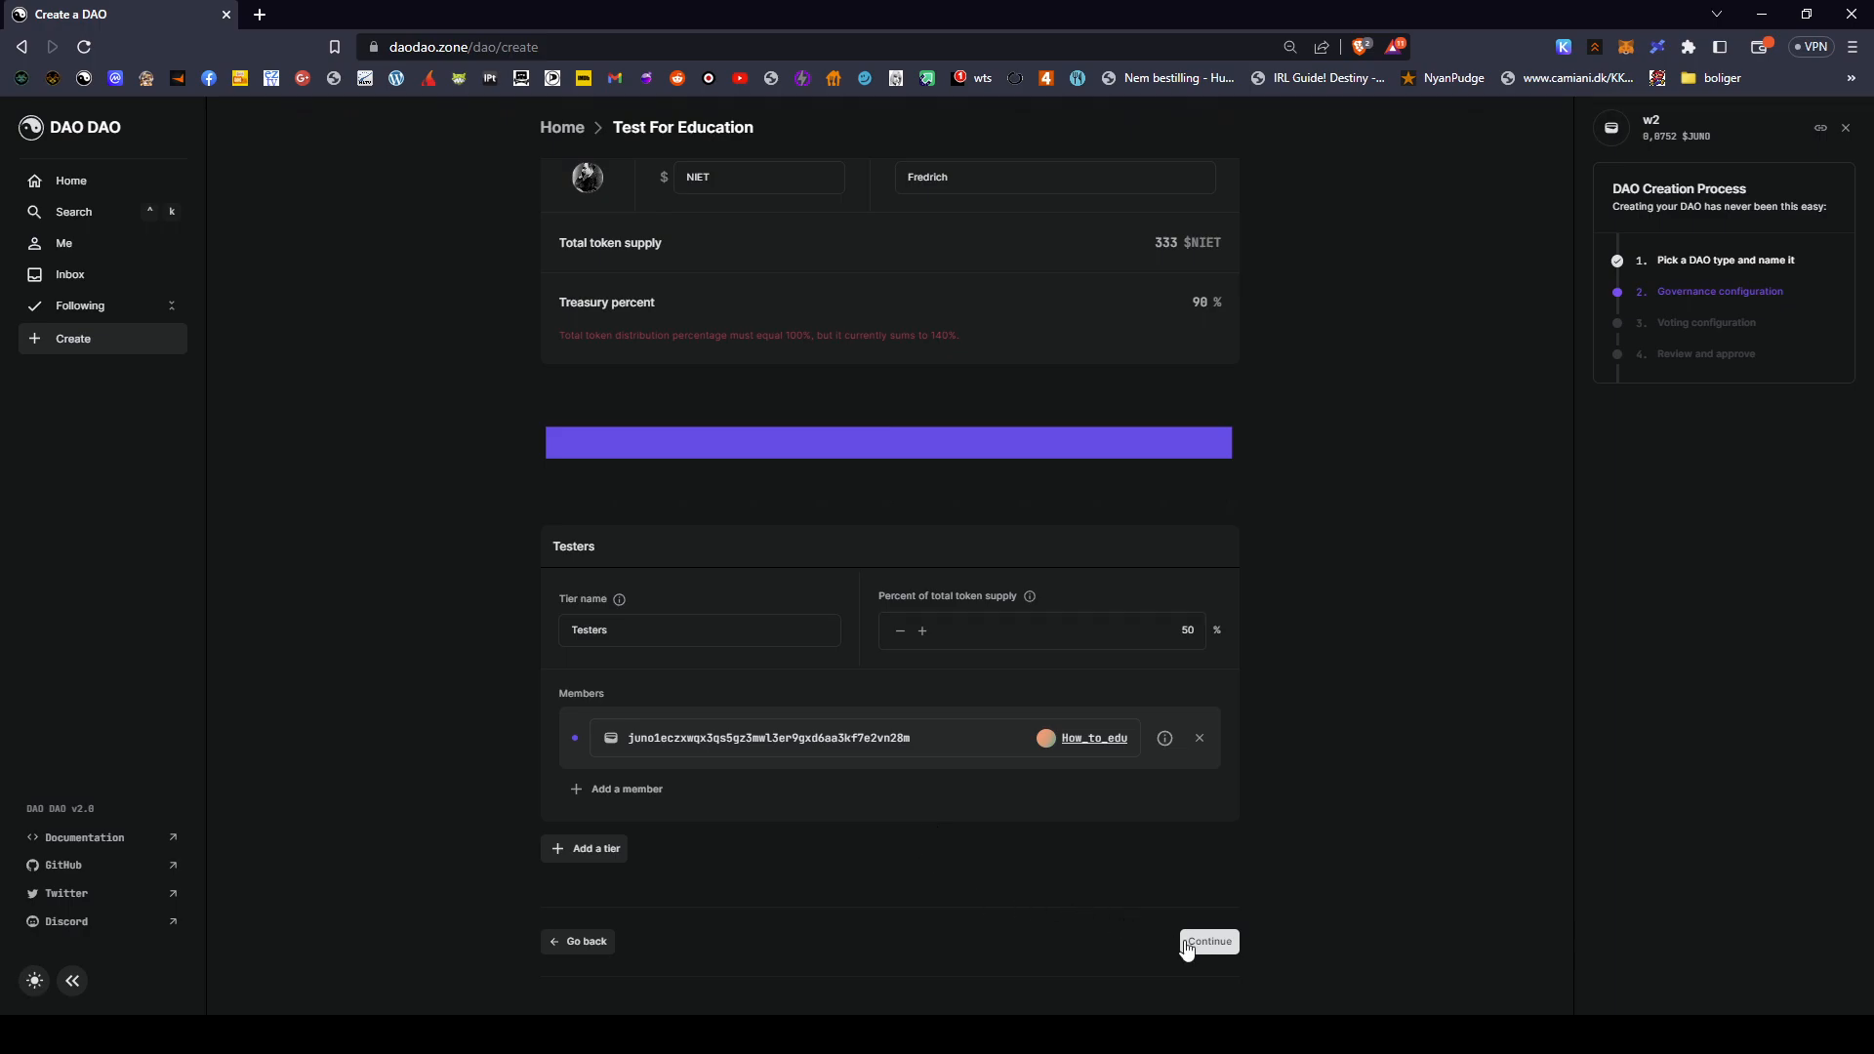
# - Enter 50 as the treasury percent to clear the 140% warning, then continue to voting settings
pyautogui.click(1232, 947)
pyautogui.doubleClick(1199, 301)
pyautogui.write('50')
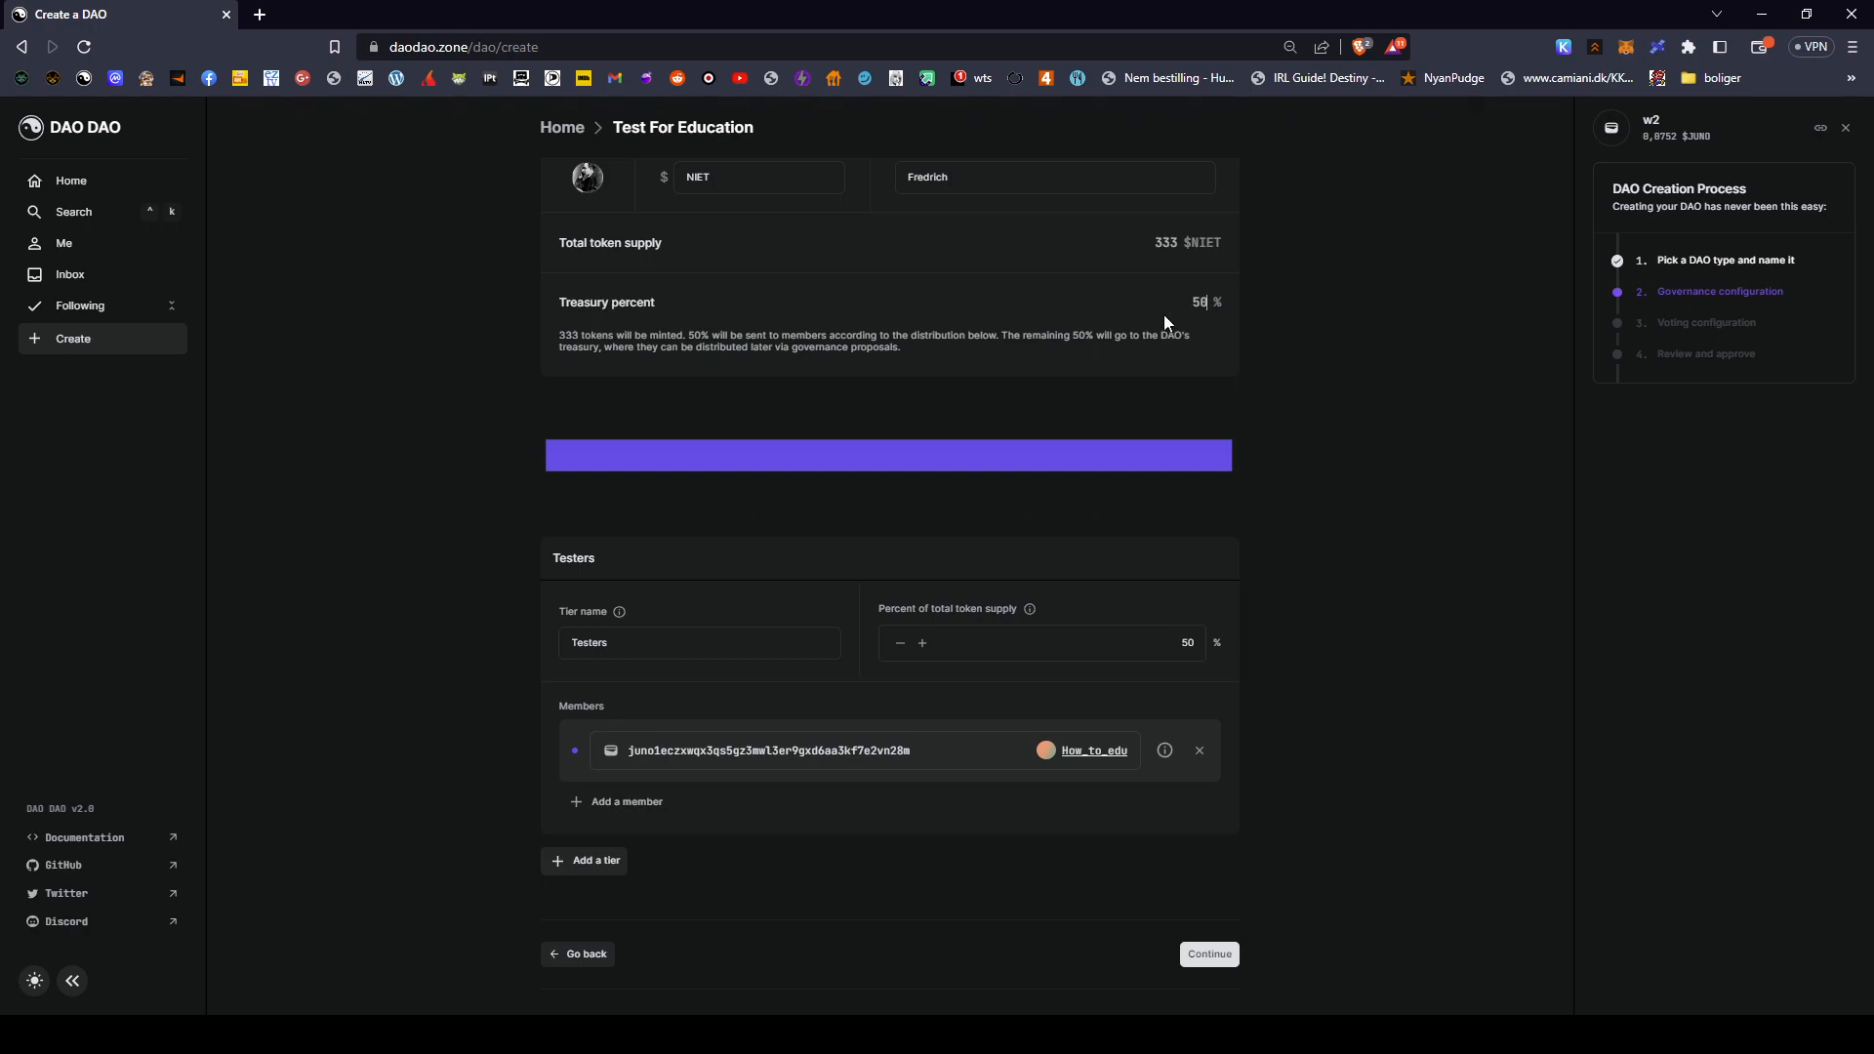
pyautogui.moveTo(577, 295); pyautogui.dragTo(695, 313)
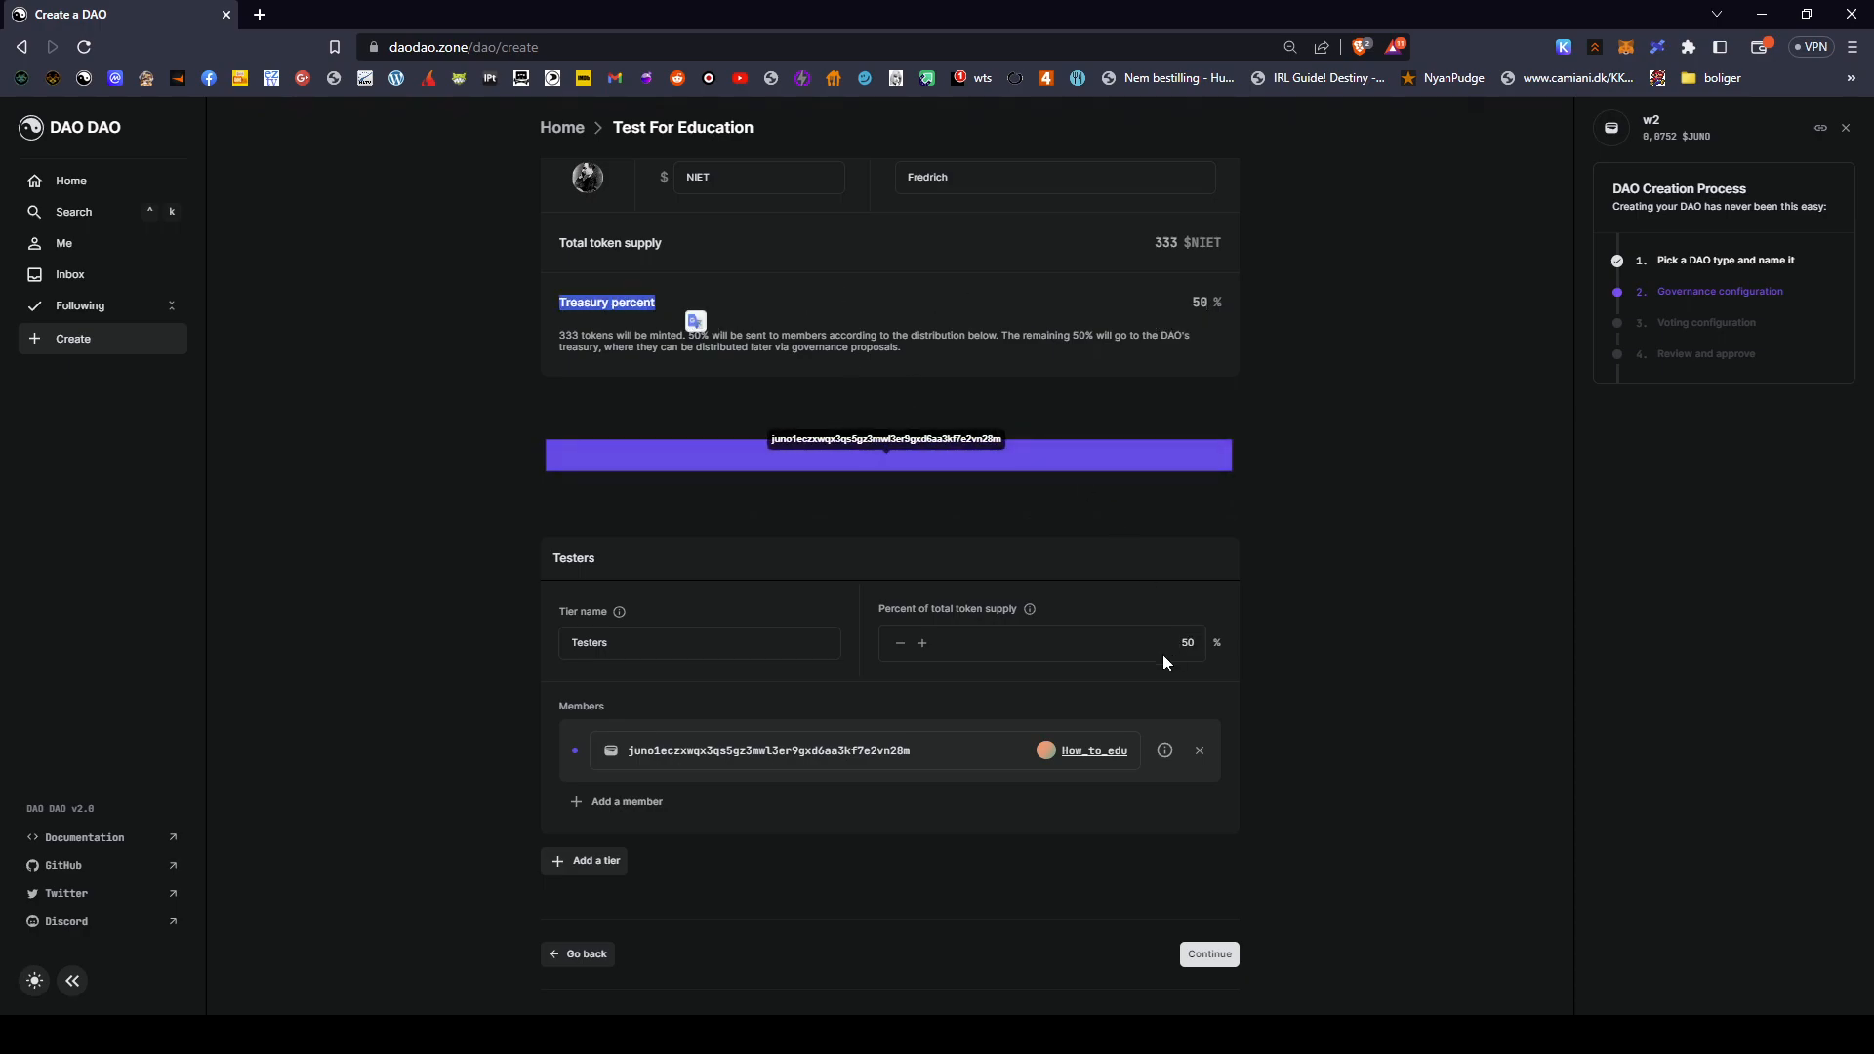
pyautogui.moveTo(885, 608); pyautogui.dragTo(1002, 604)
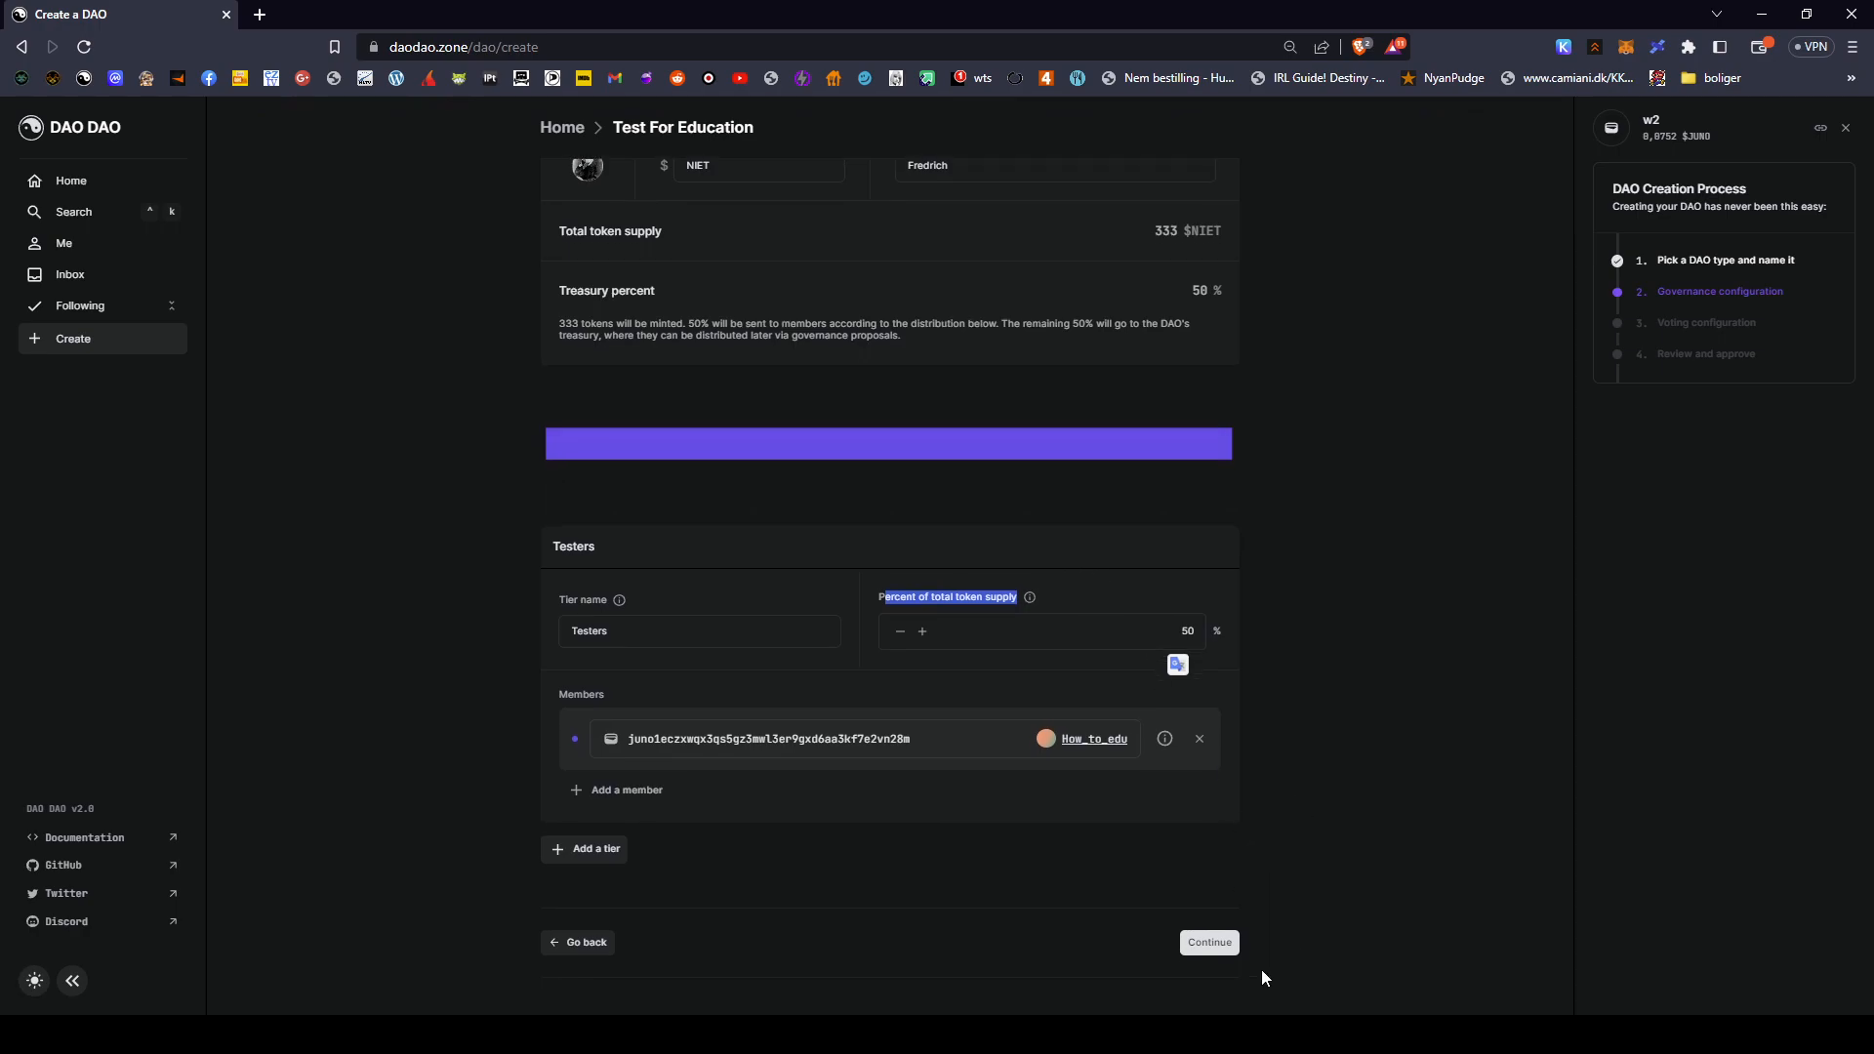
pyautogui.click(1210, 954)
pyautogui.scroll(2, 1209, 947)
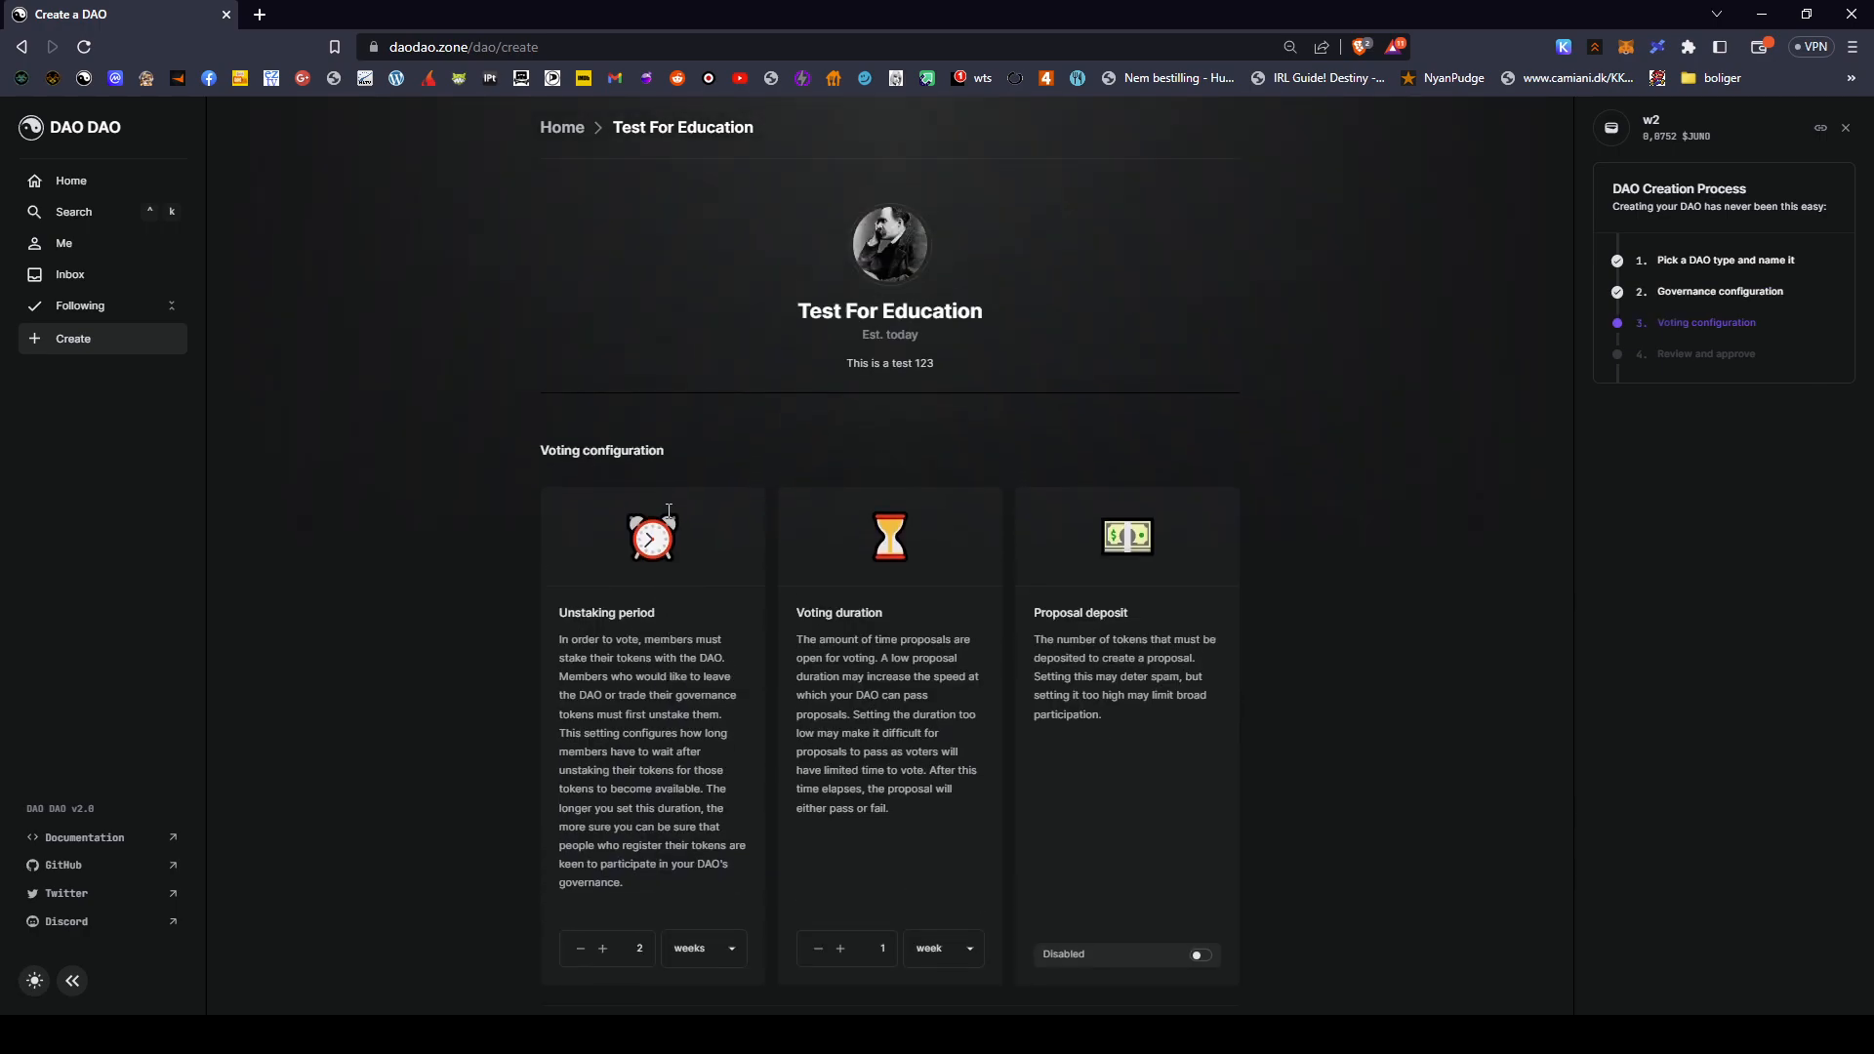
pyautogui.scroll(-1, 353, 449)
pyautogui.scroll(2, 334, 436)
pyautogui.moveTo(516, 248); pyautogui.dragTo(1364, 485)
pyautogui.click(1363, 478)
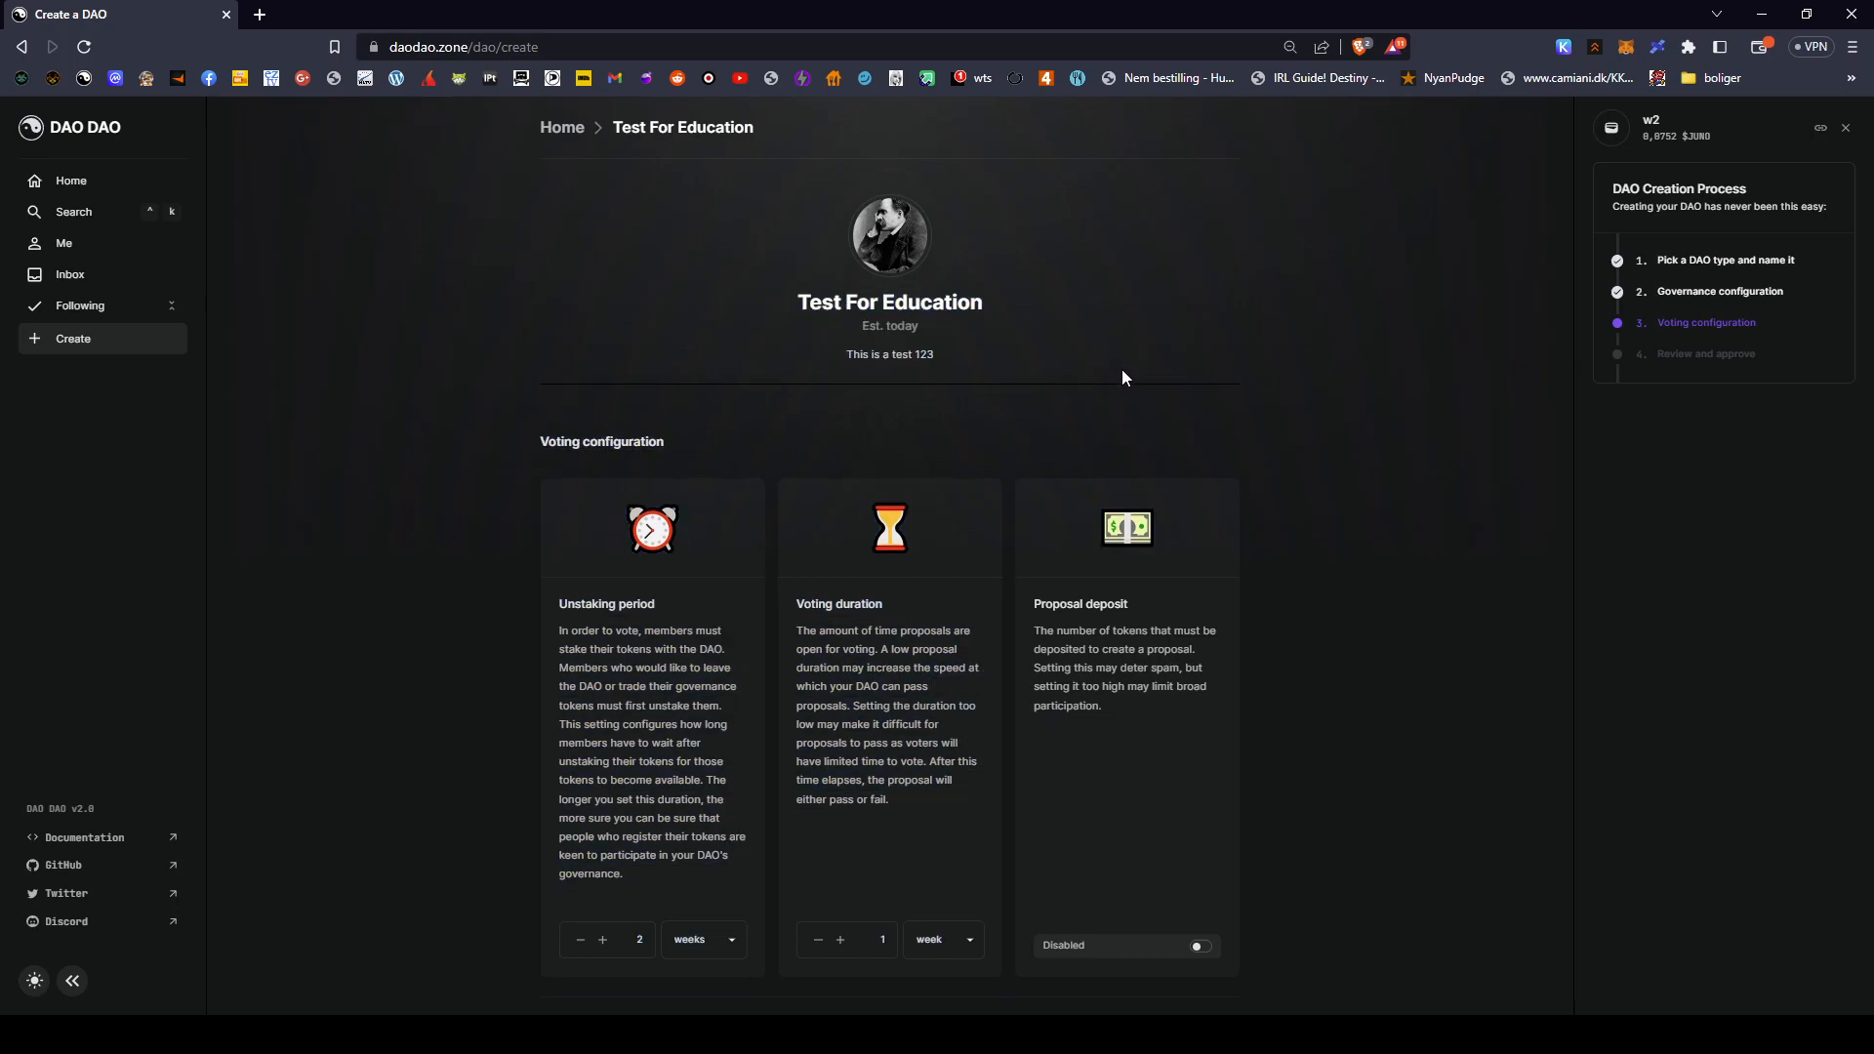
pyautogui.scroll(-2, 1120, 376)
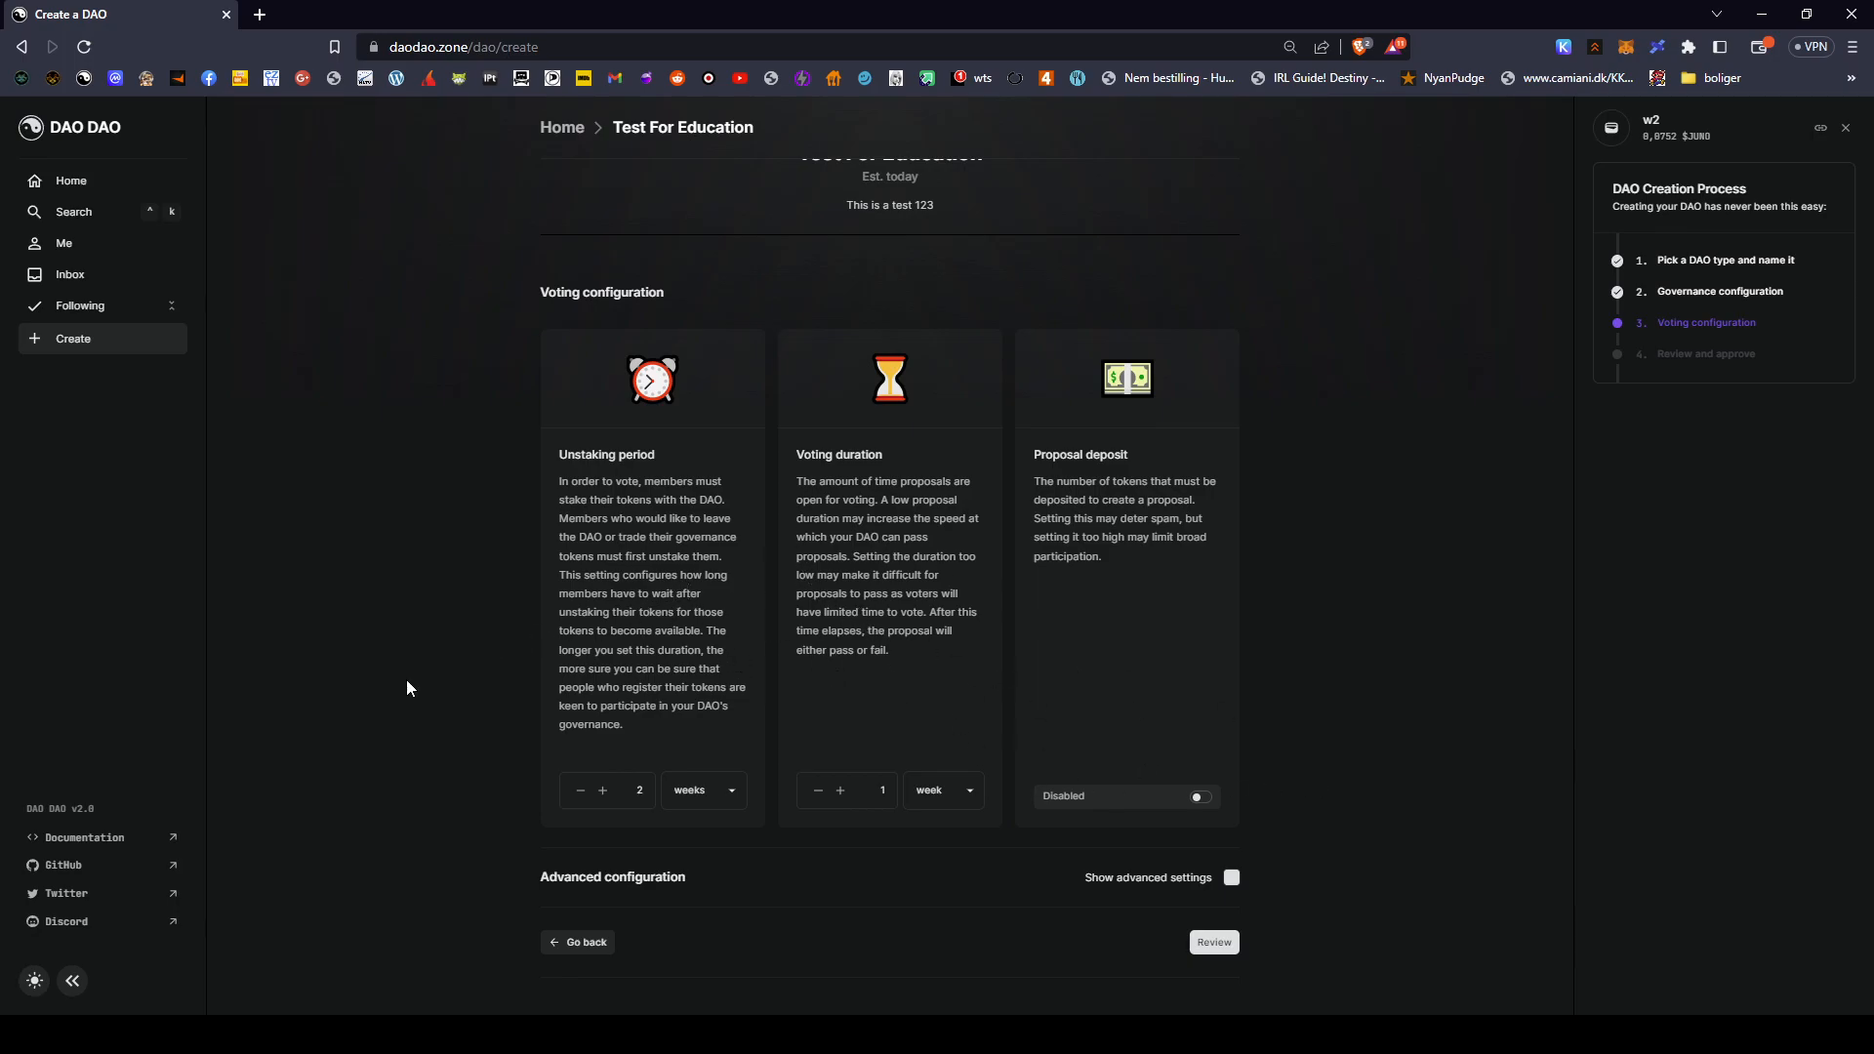
pyautogui.moveTo(557, 457); pyautogui.dragTo(712, 736)
pyautogui.click(563, 475)
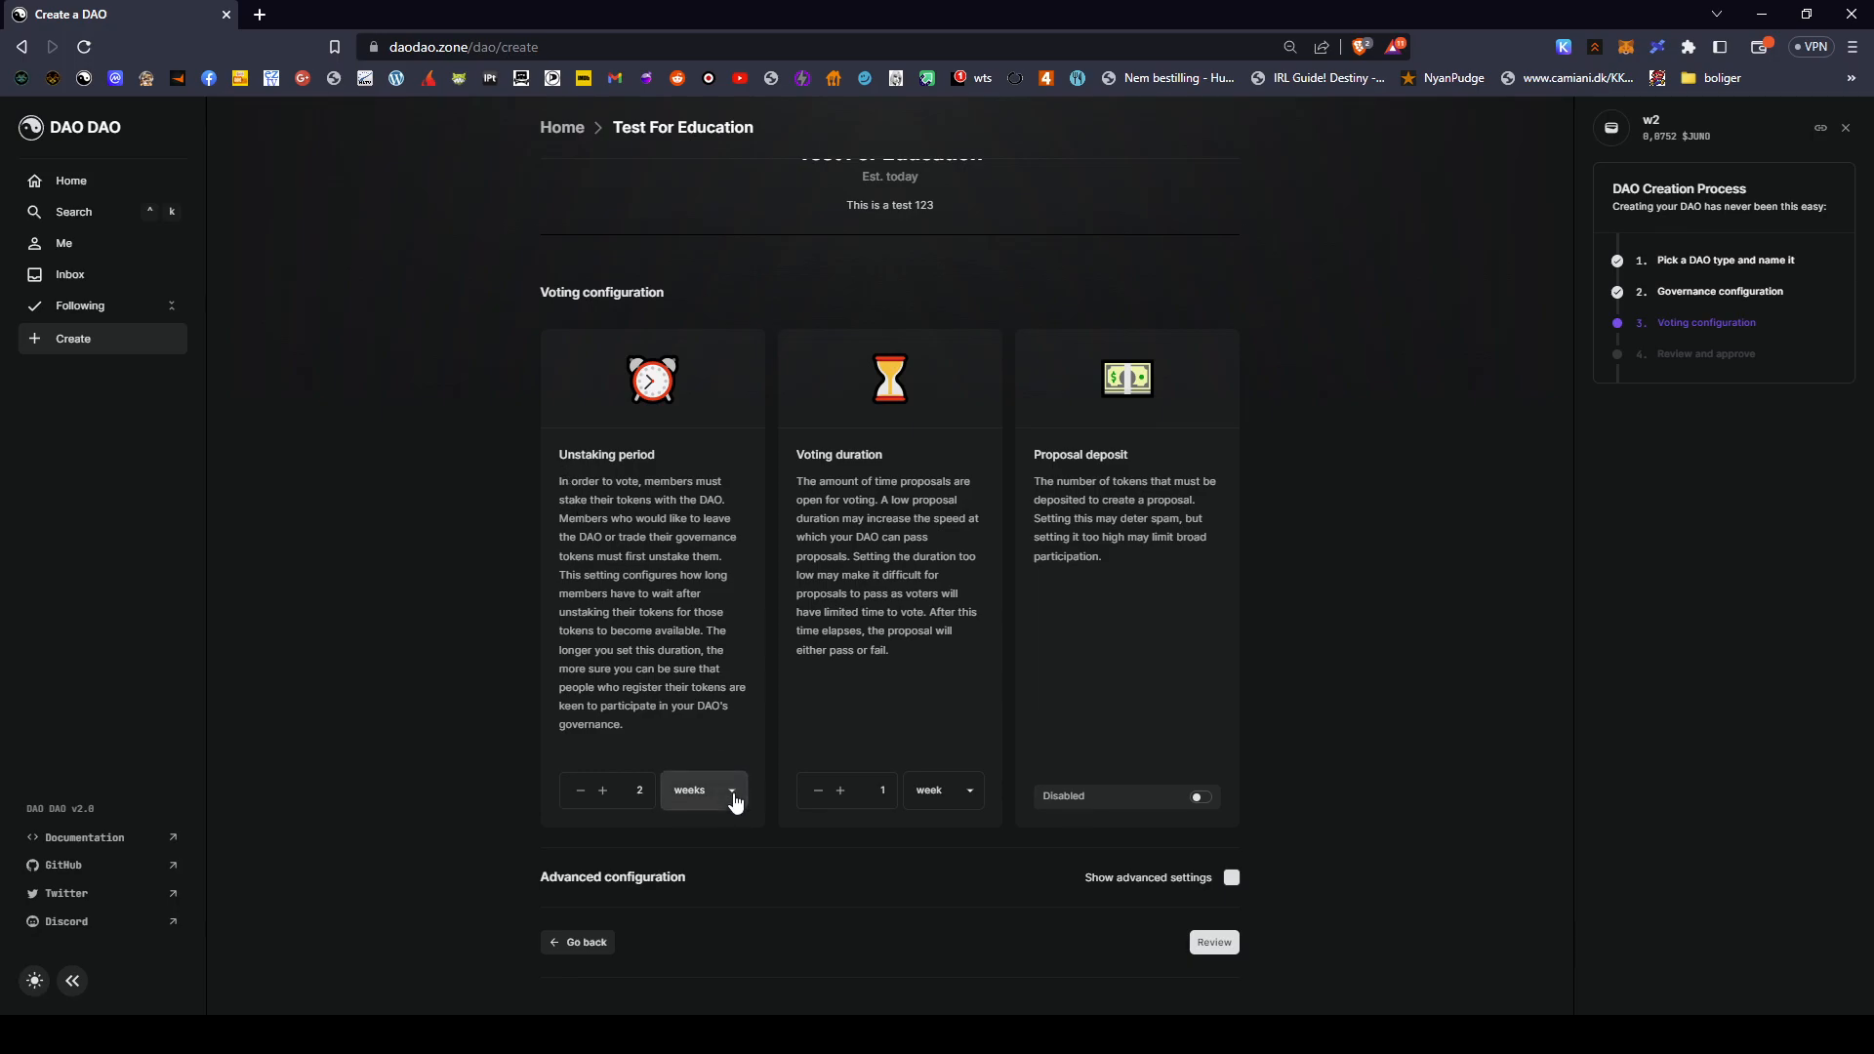
pyautogui.click(714, 825)
pyautogui.click(709, 843)
pyautogui.click(713, 860)
pyautogui.moveTo(649, 795); pyautogui.dragTo(609, 791)
pyautogui.write('14')
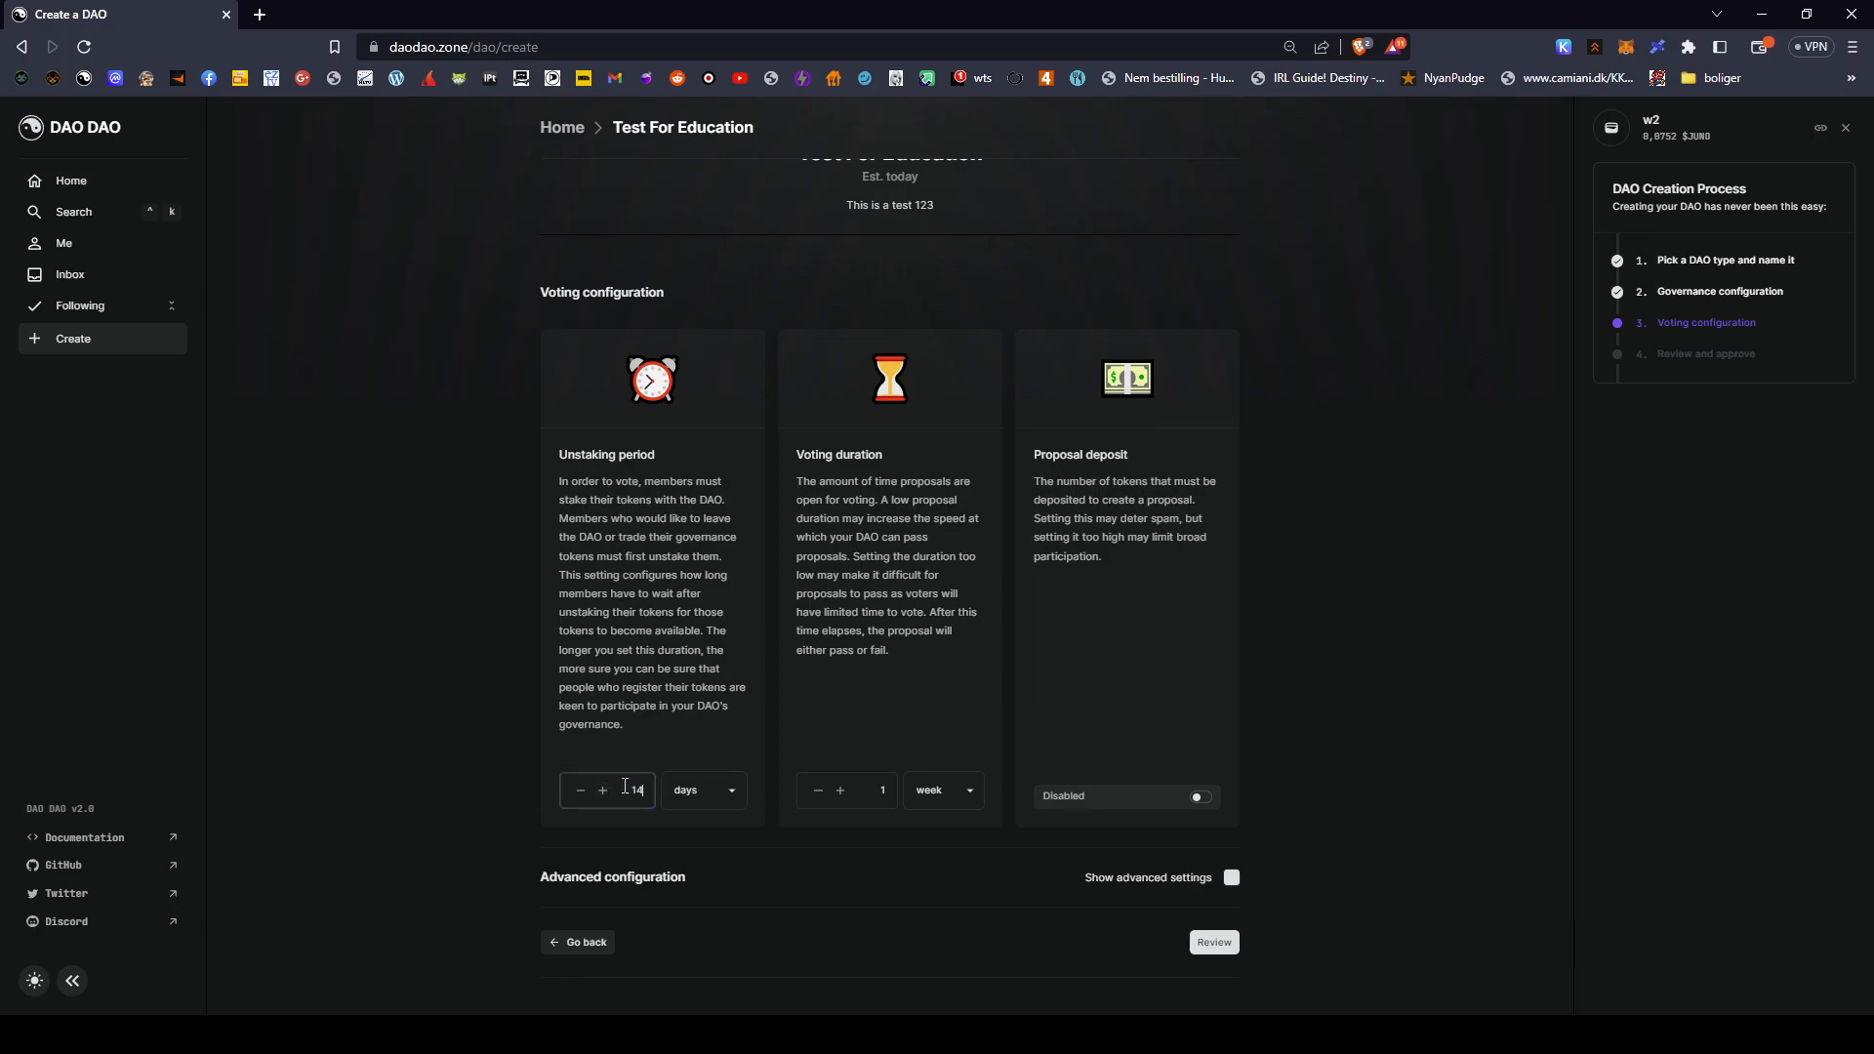
pyautogui.click(712, 791)
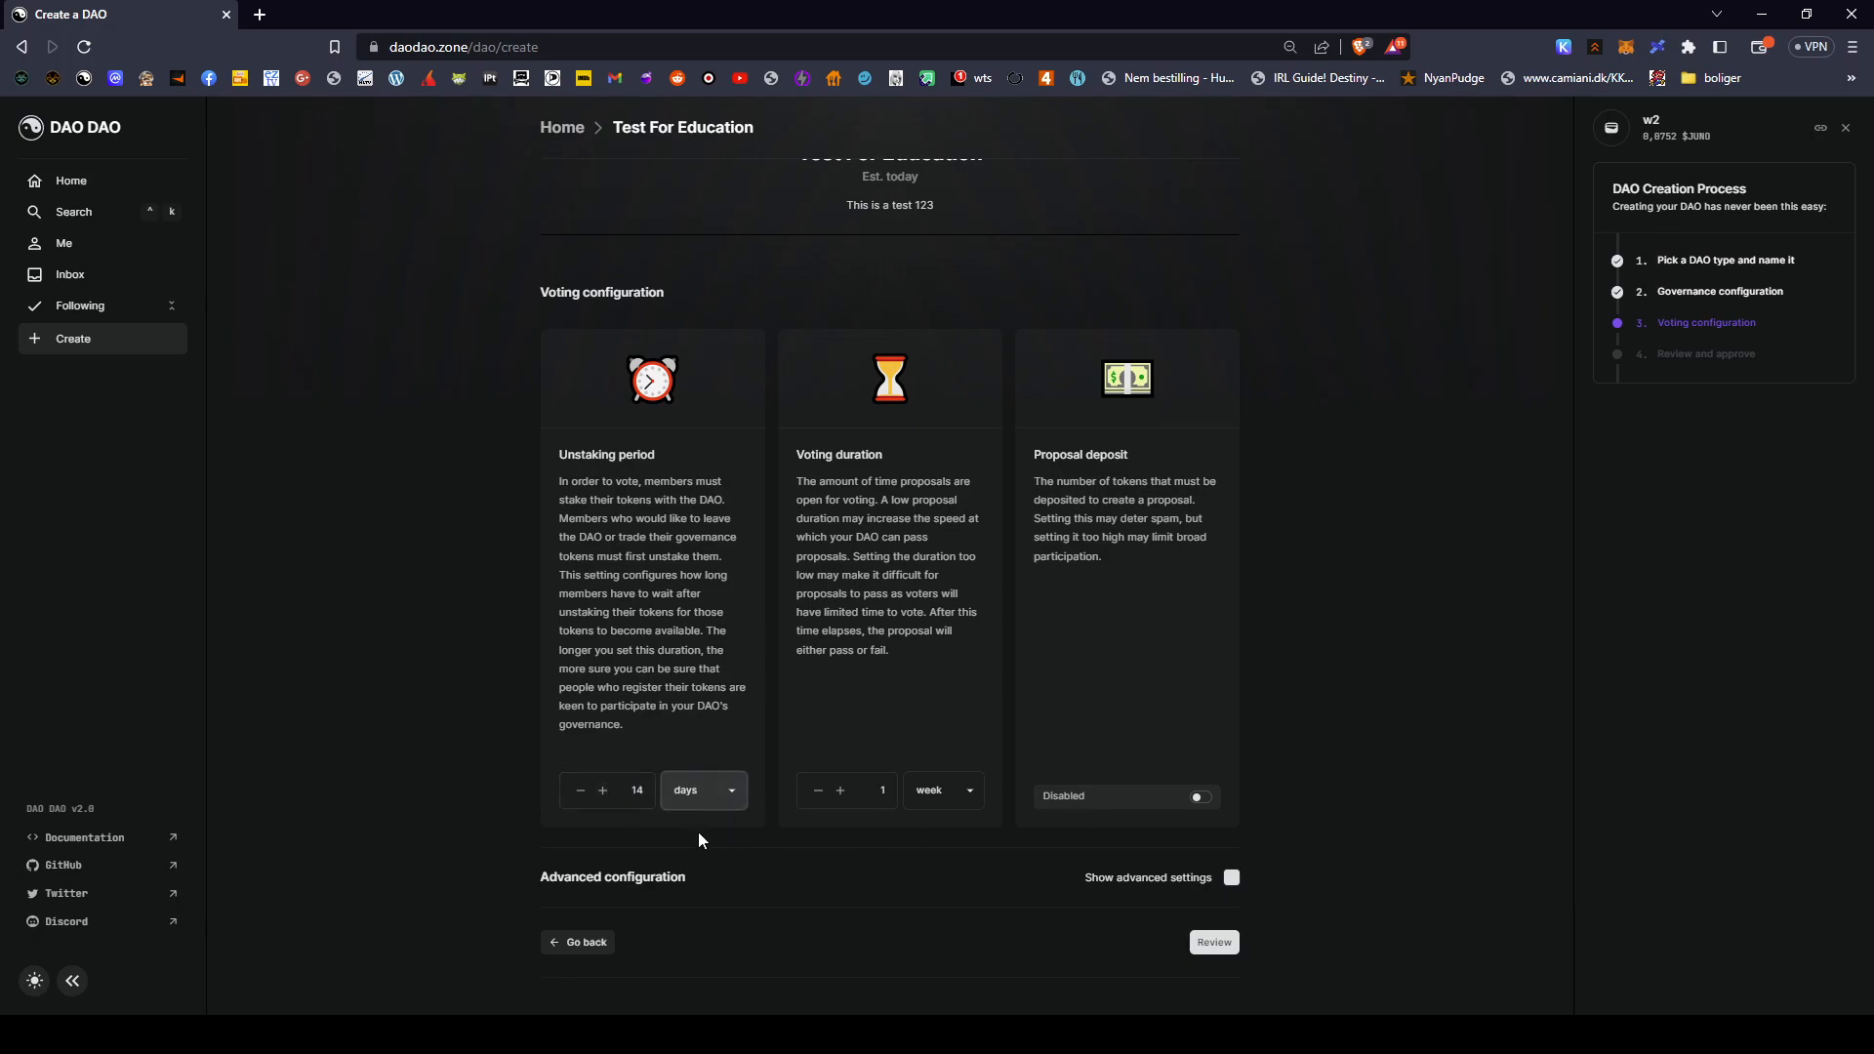
pyautogui.click(699, 864)
pyautogui.moveTo(624, 794); pyautogui.dragTo(648, 792)
pyautogui.write('2')
pyautogui.scroll(2, 963, 735)
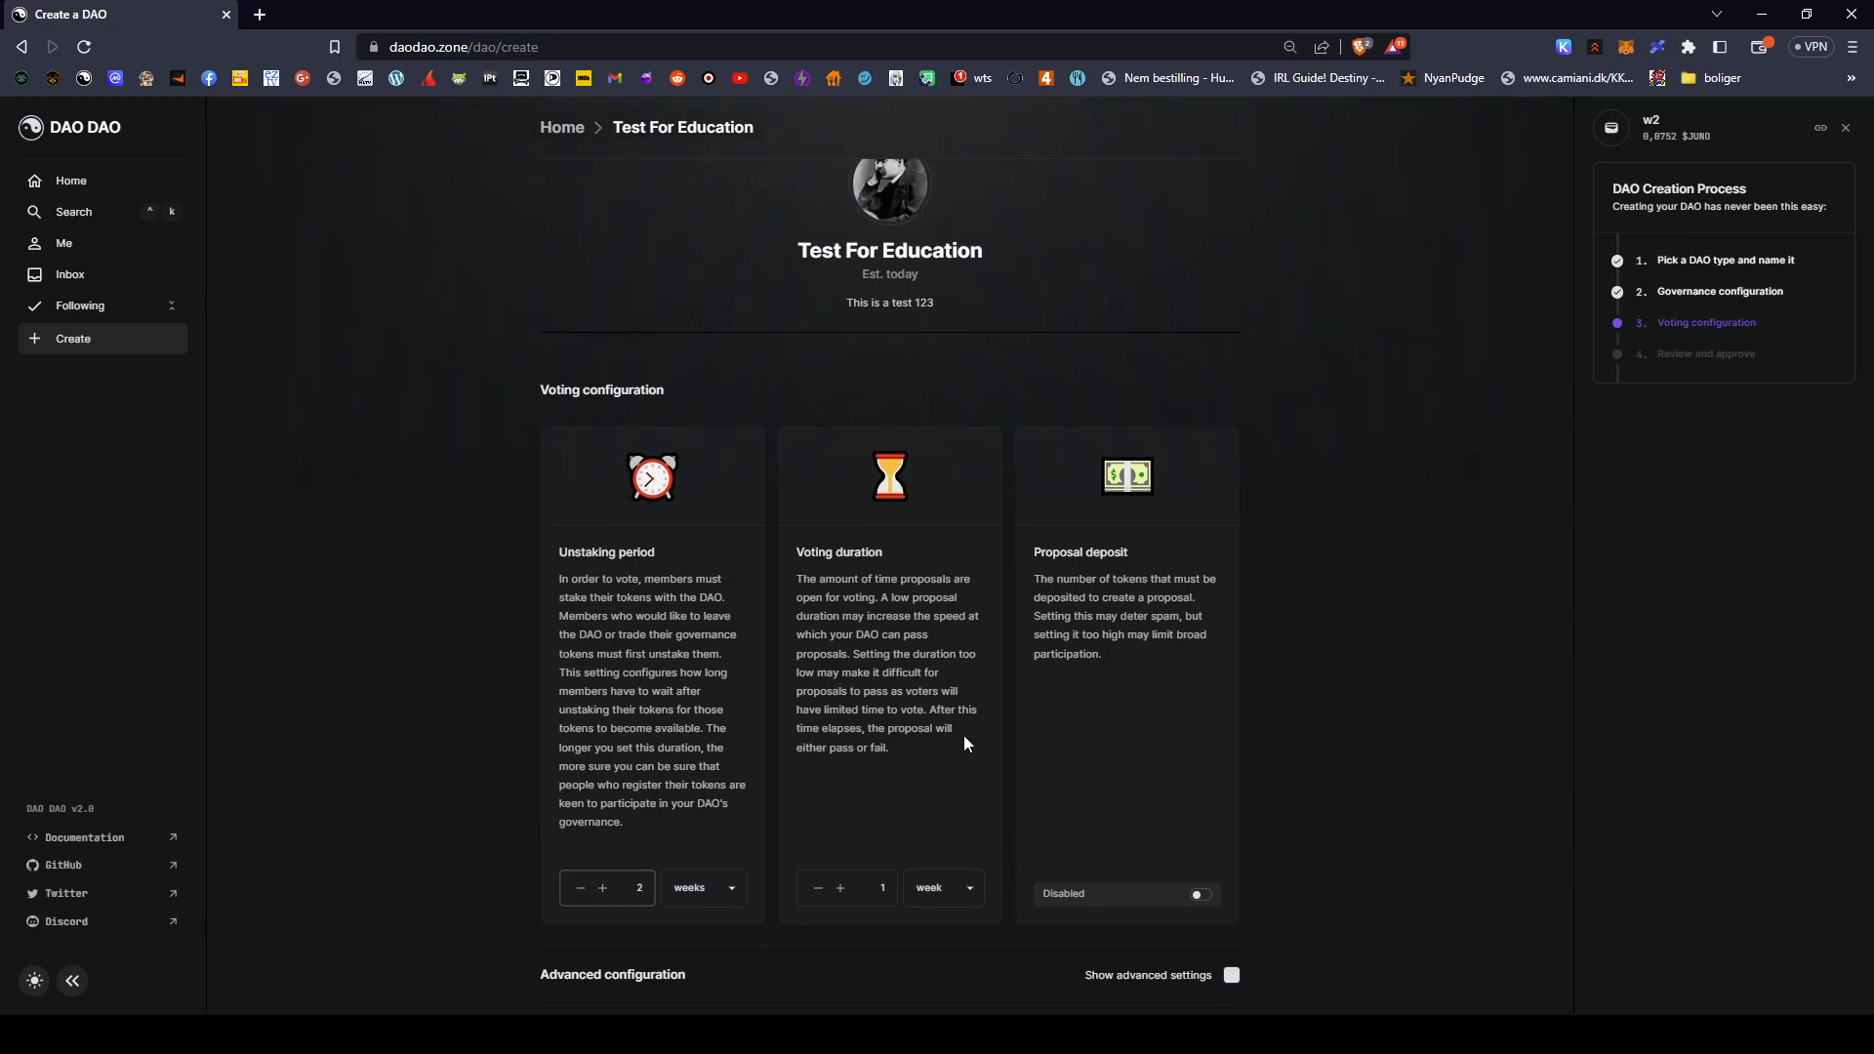
pyautogui.scroll(-2, 1043, 491)
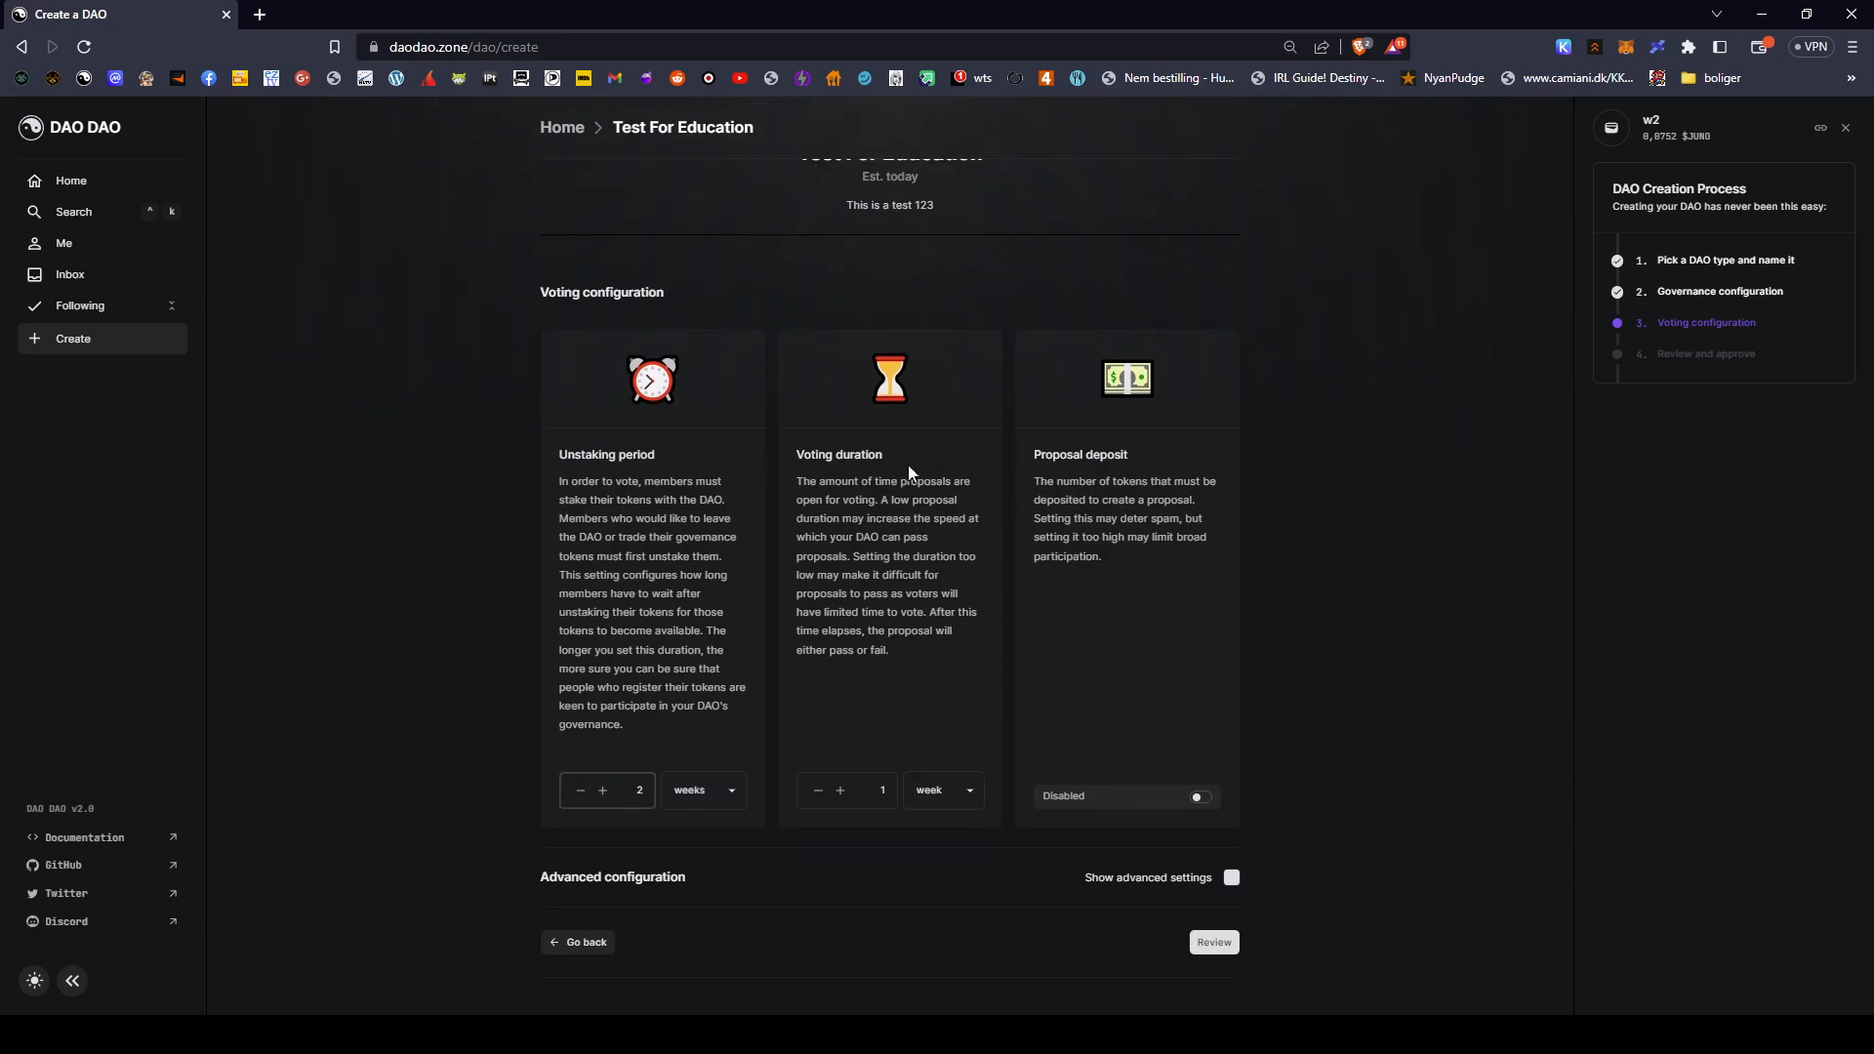
pyautogui.moveTo(796, 449); pyautogui.dragTo(958, 678)
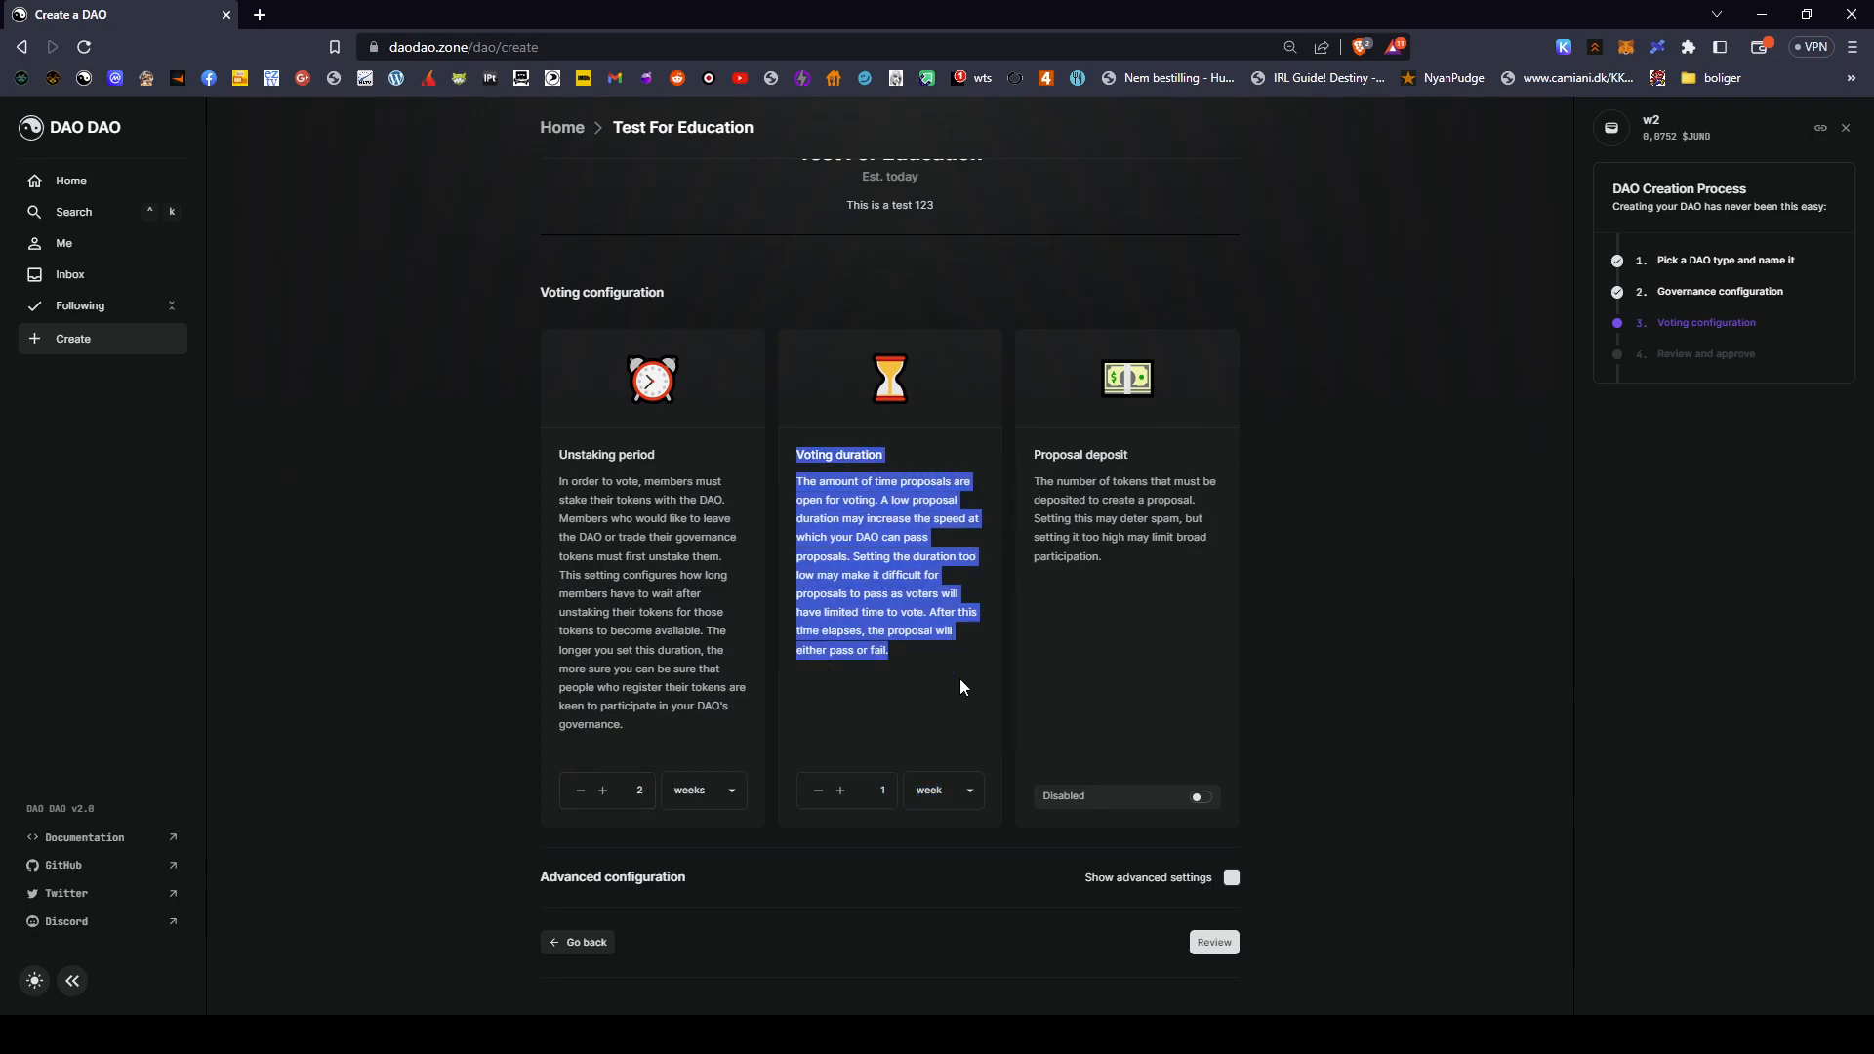
pyautogui.click(811, 478)
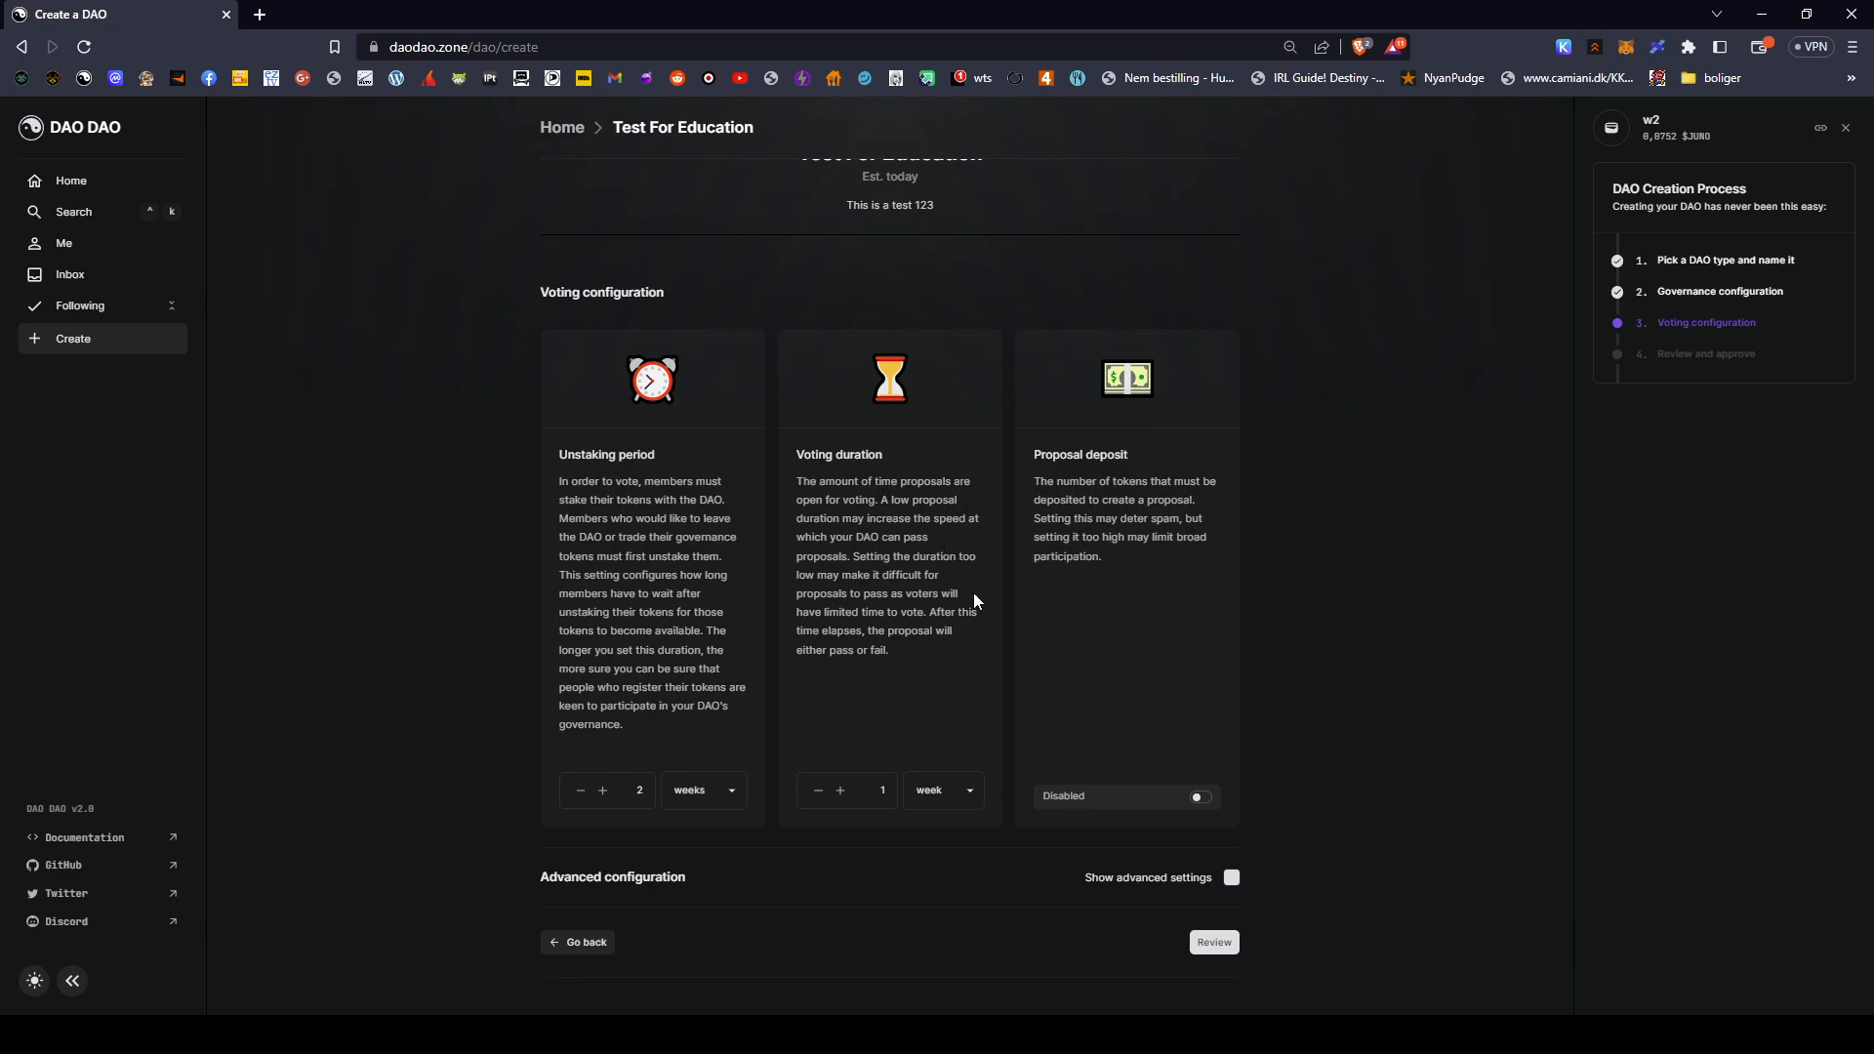
# - Set the voting duration to 5 days
pyautogui.click(940, 857)
pyautogui.moveTo(878, 787); pyautogui.dragTo(898, 794)
pyautogui.write('5')
# - Read through the Proposal deposit heading and description, highlighting them along the way
pyautogui.scroll(2, 953, 387)
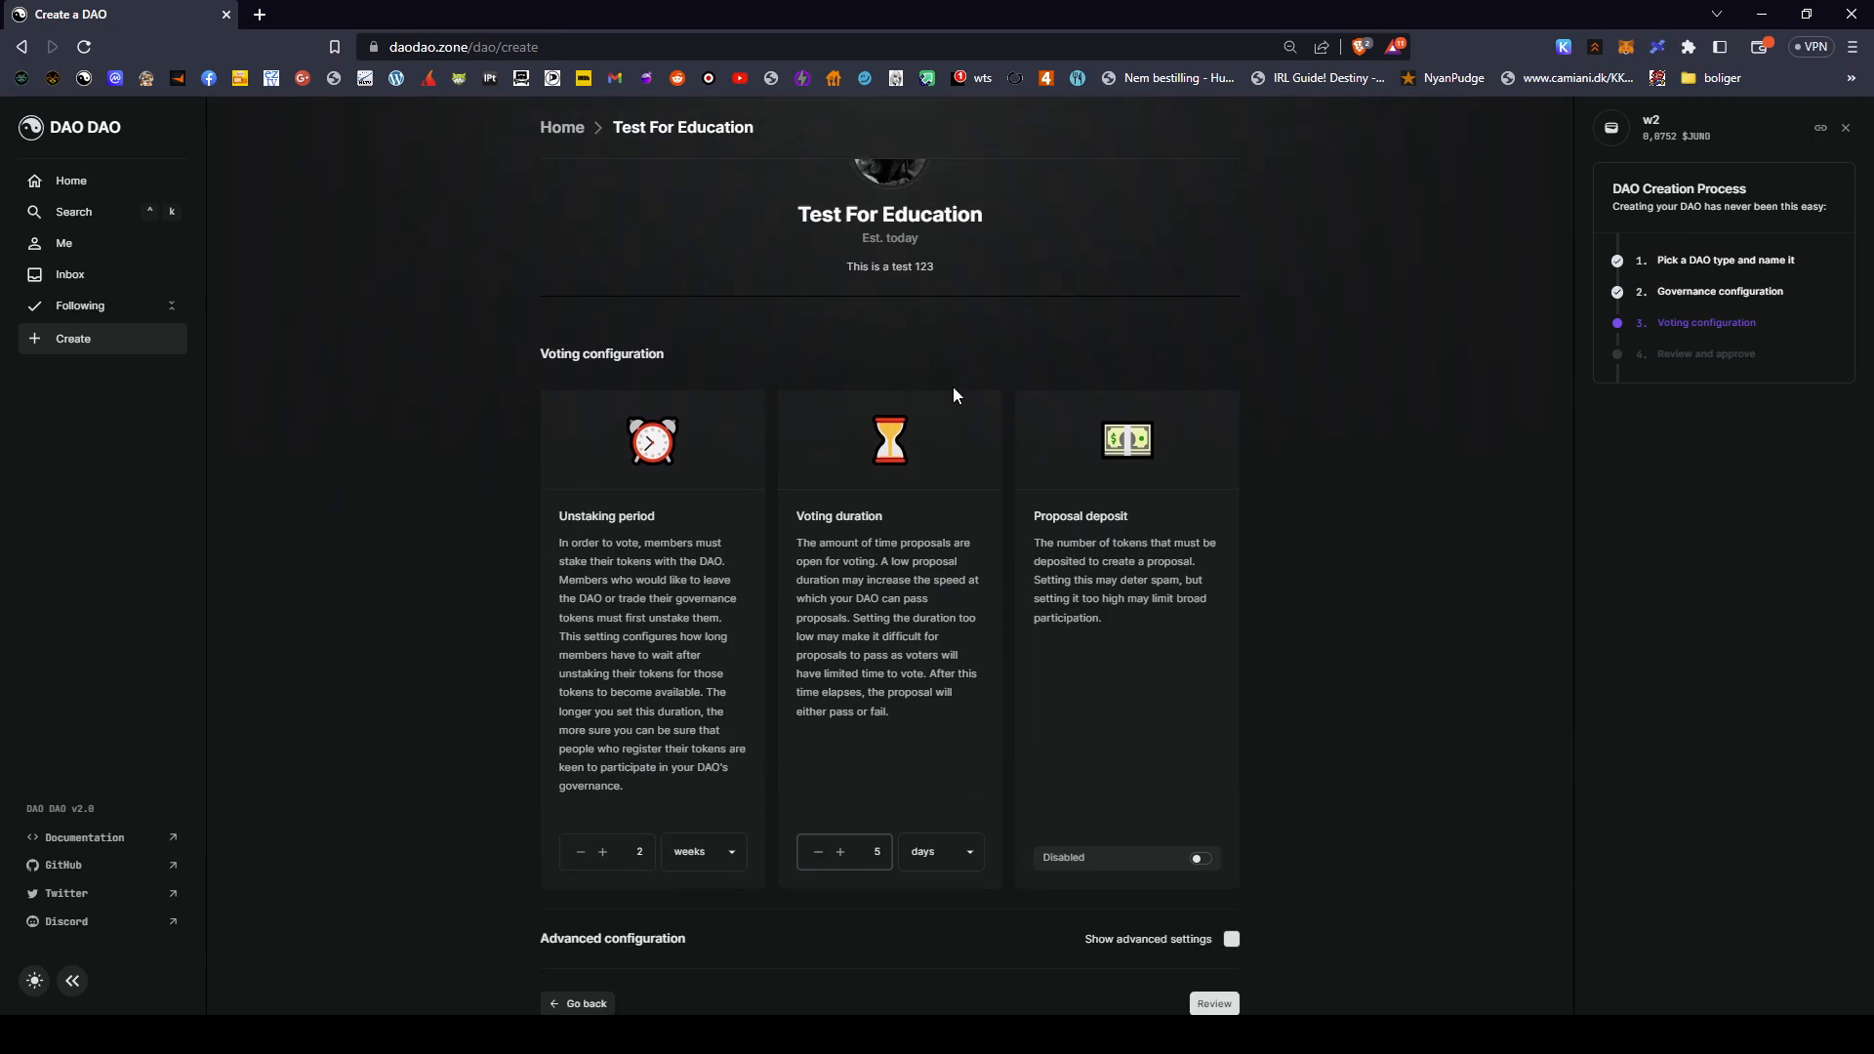
pyautogui.moveTo(869, 377); pyautogui.dragTo(1391, 690)
pyautogui.scroll(-2, 1399, 576)
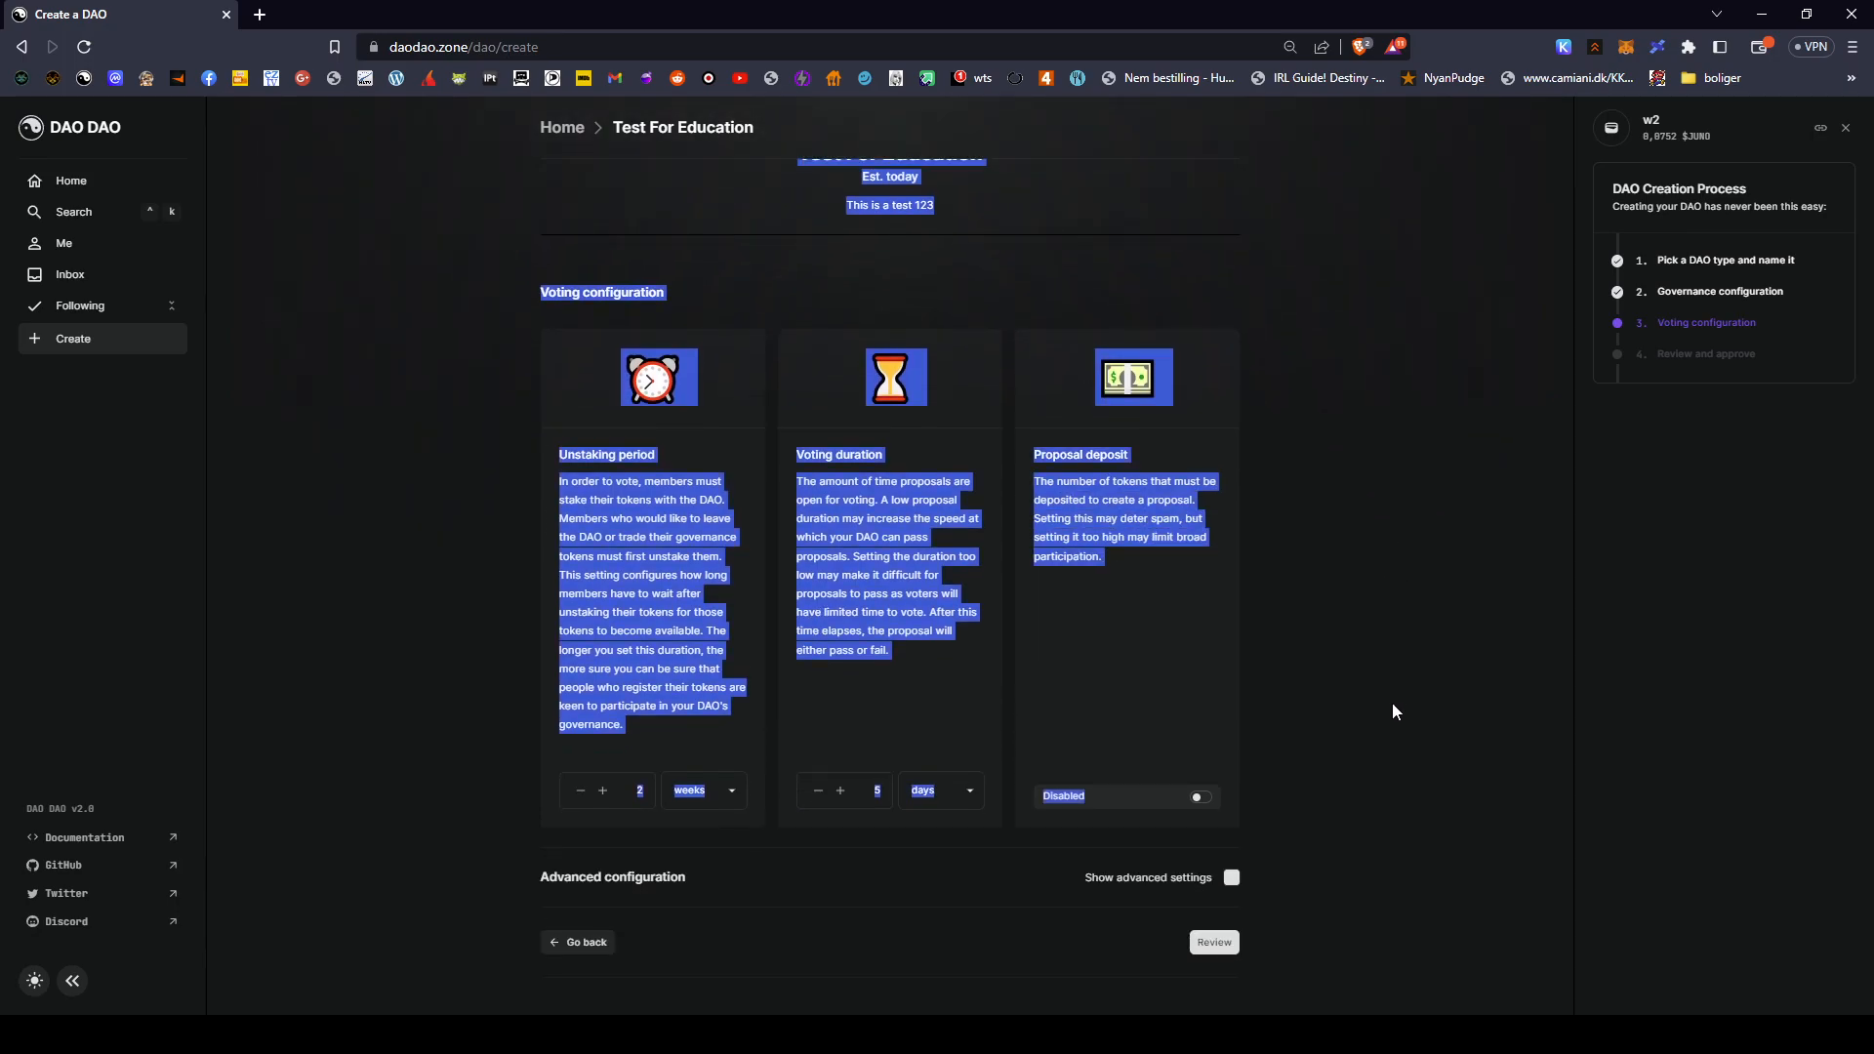
pyautogui.click(1287, 675)
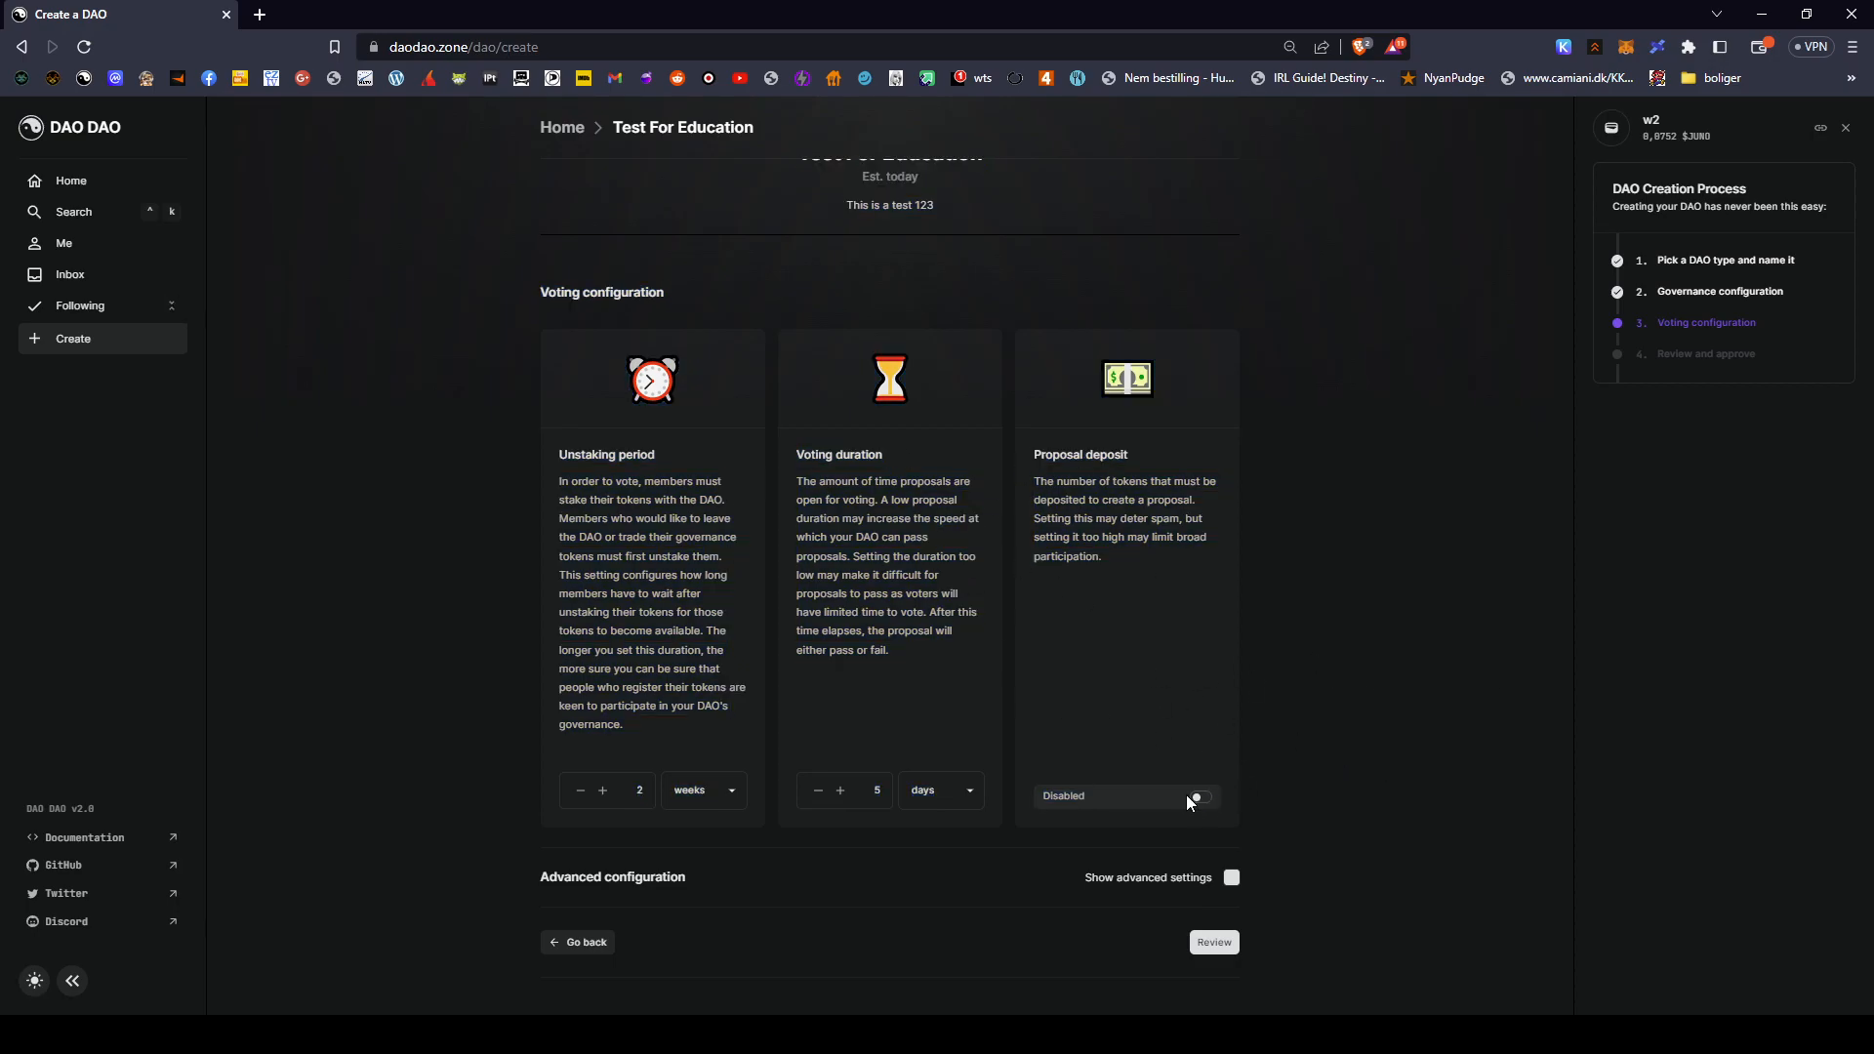
pyautogui.moveTo(1044, 448); pyautogui.dragTo(1185, 460)
pyautogui.click(1072, 495)
pyautogui.moveTo(1041, 518); pyautogui.dragTo(1228, 538)
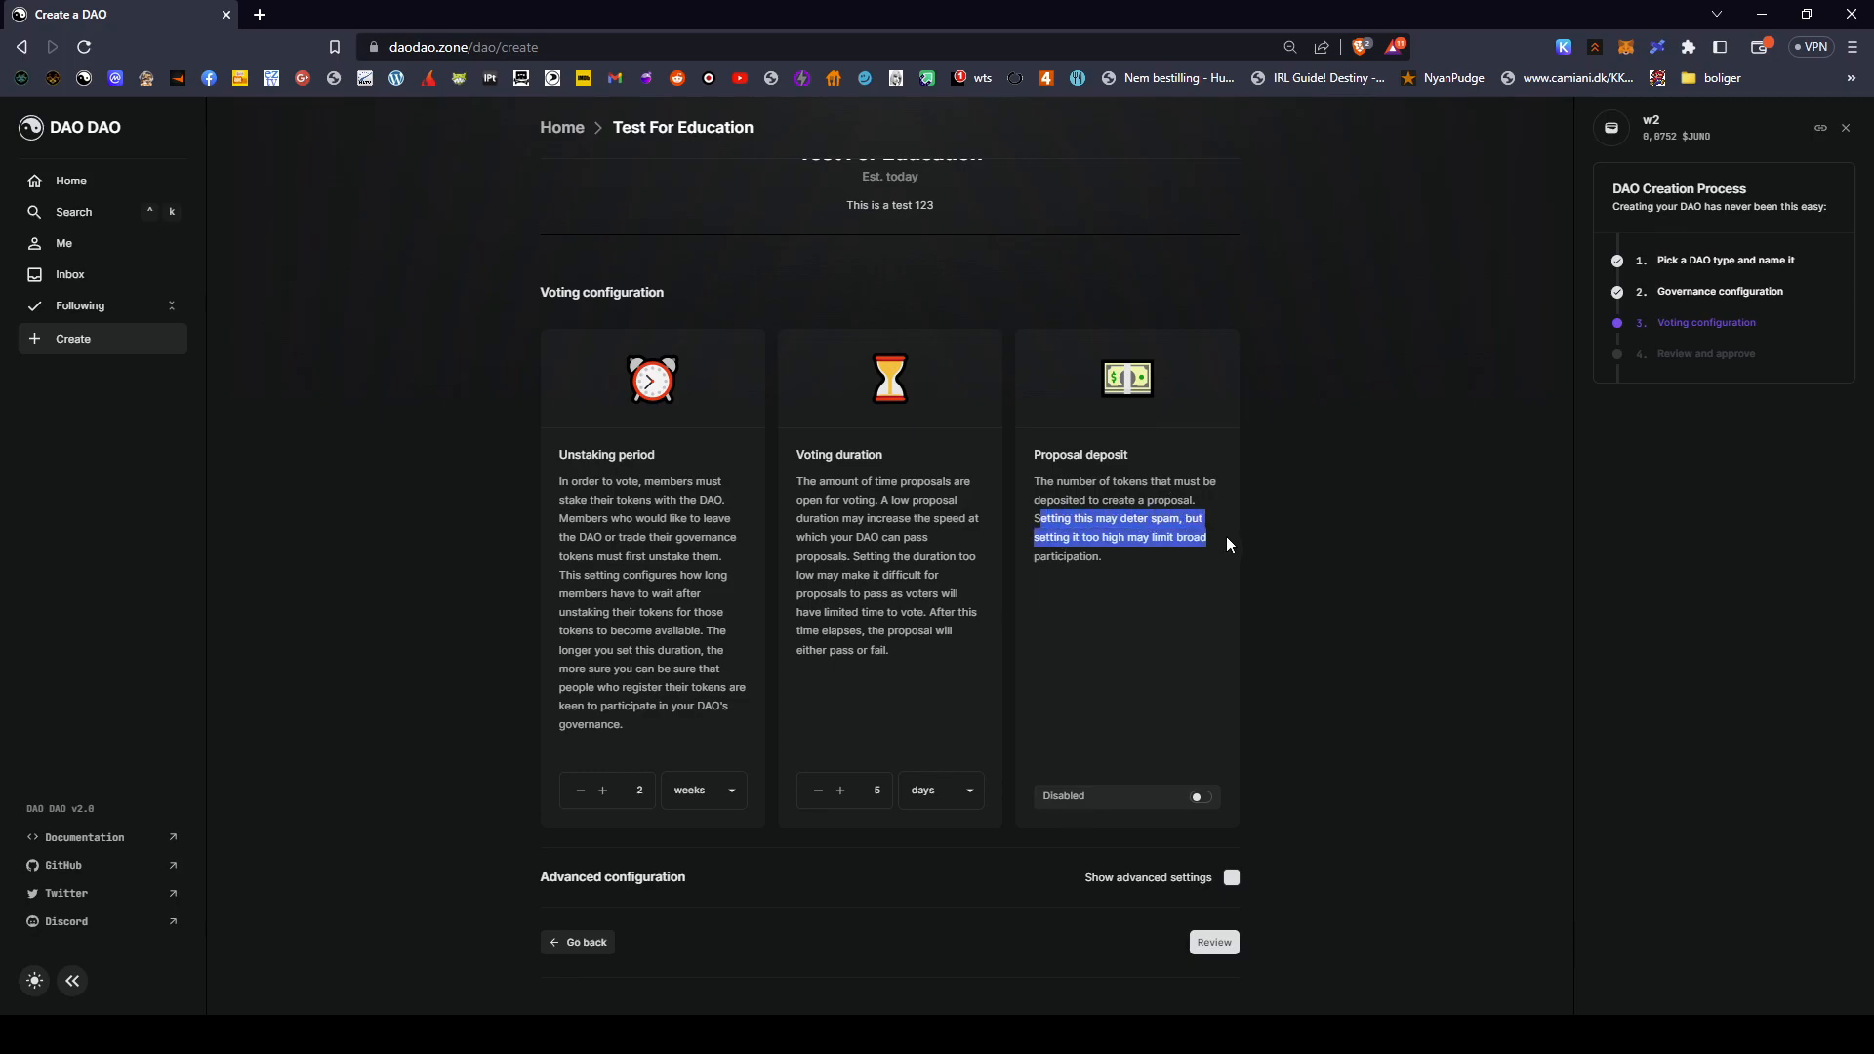
# - Turn on the proposal deposit, pick NIET as its token, and set refunds to Always
pyautogui.click(1065, 538)
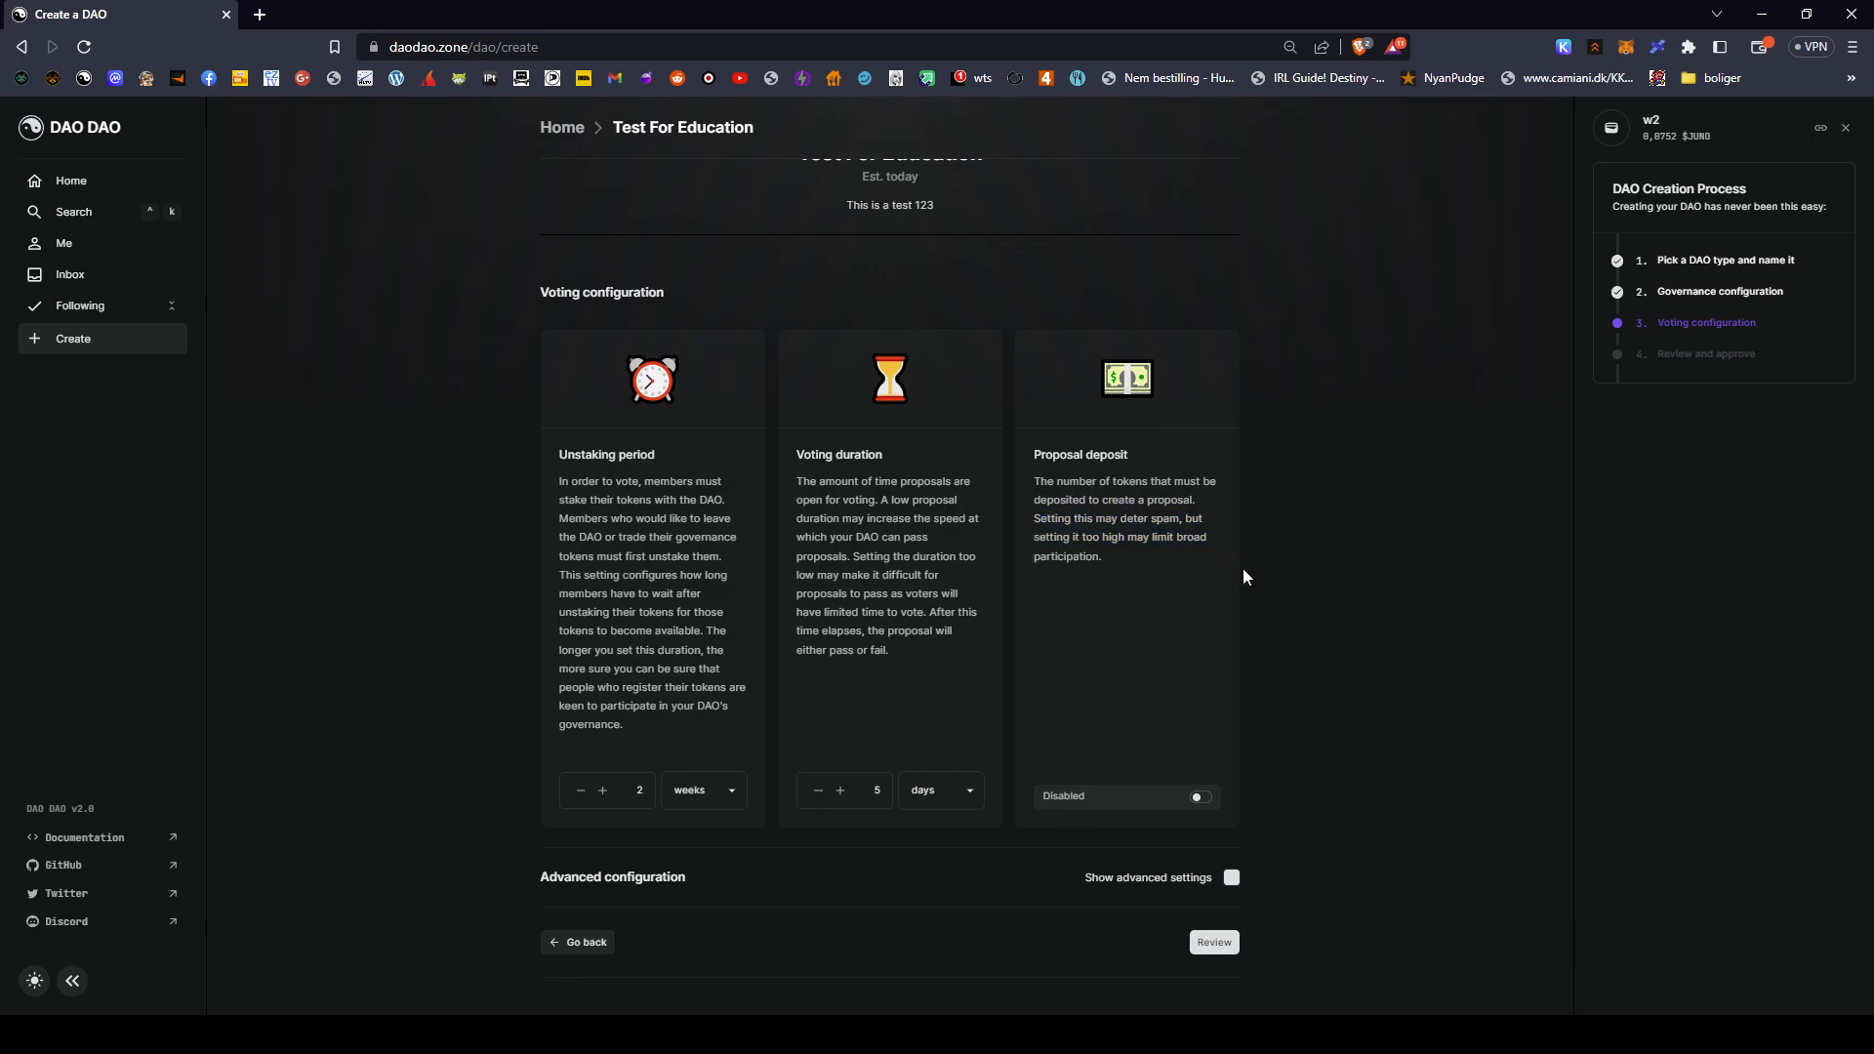
pyautogui.click(1200, 799)
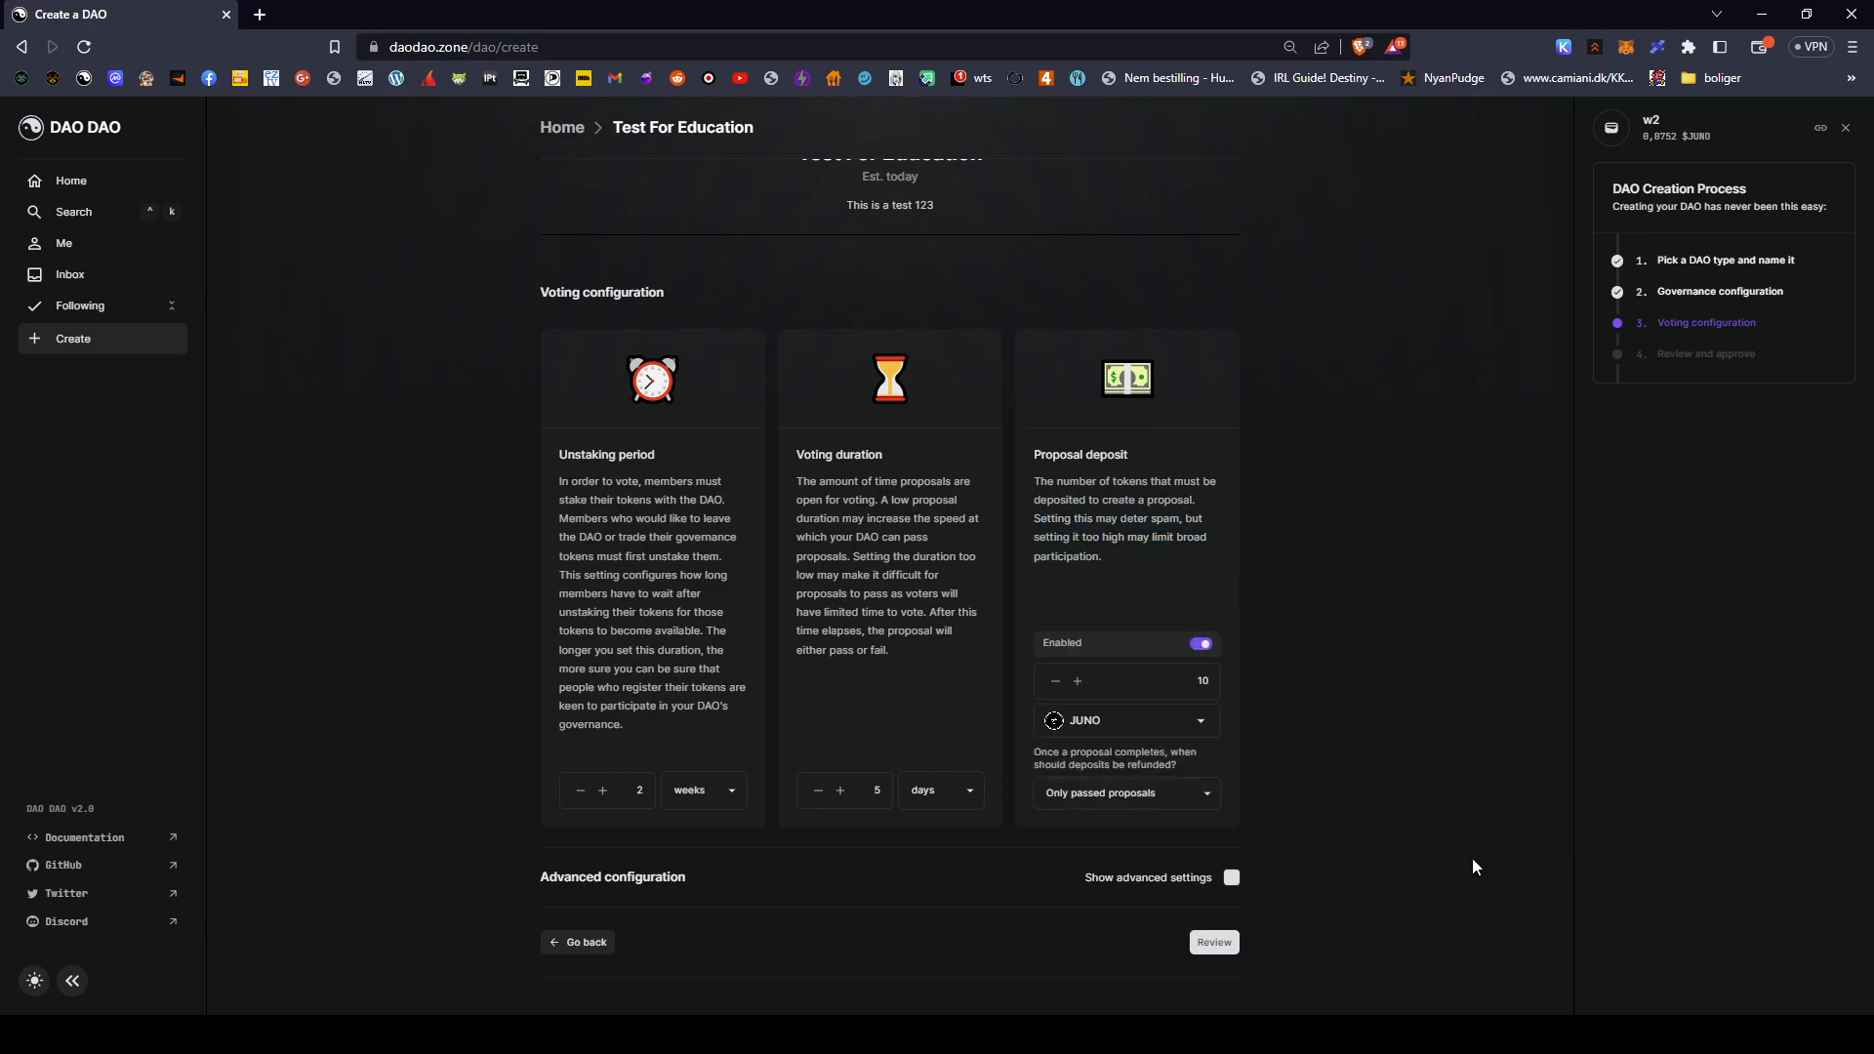
pyautogui.click(1196, 722)
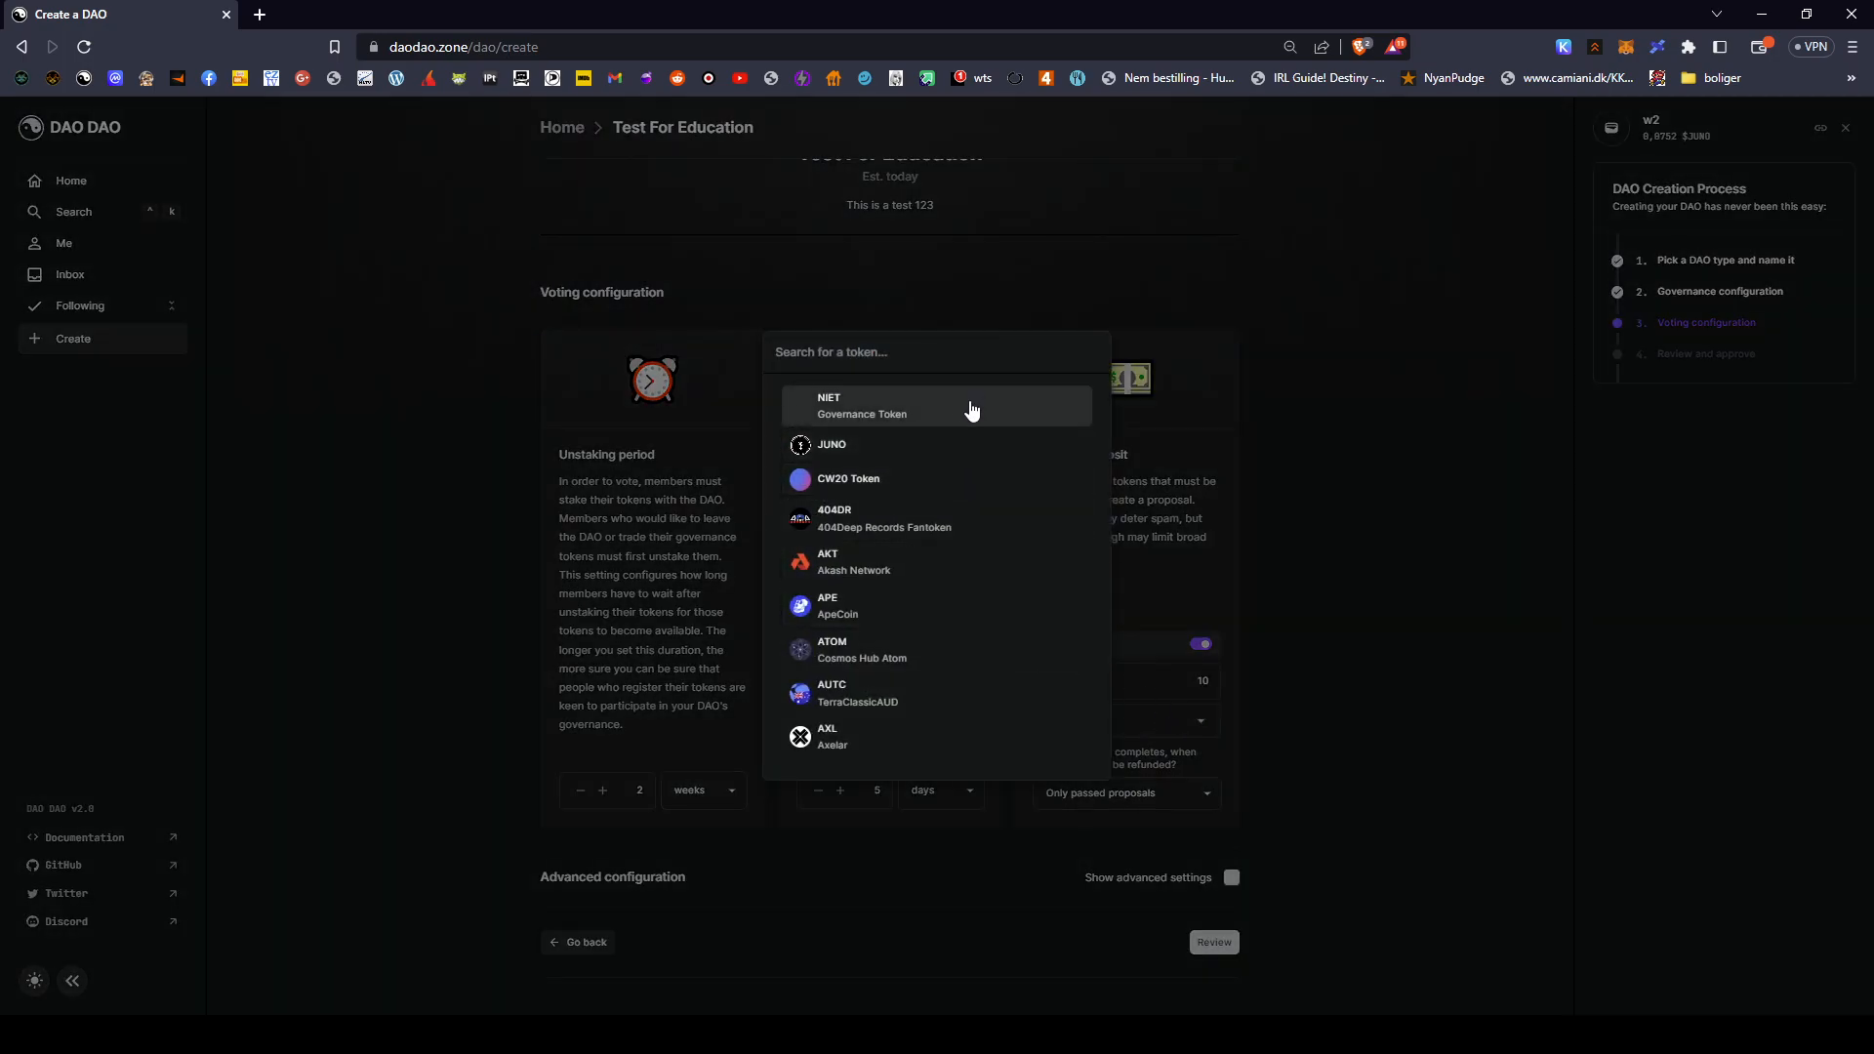
pyautogui.click(1246, 787)
pyautogui.click(1201, 645)
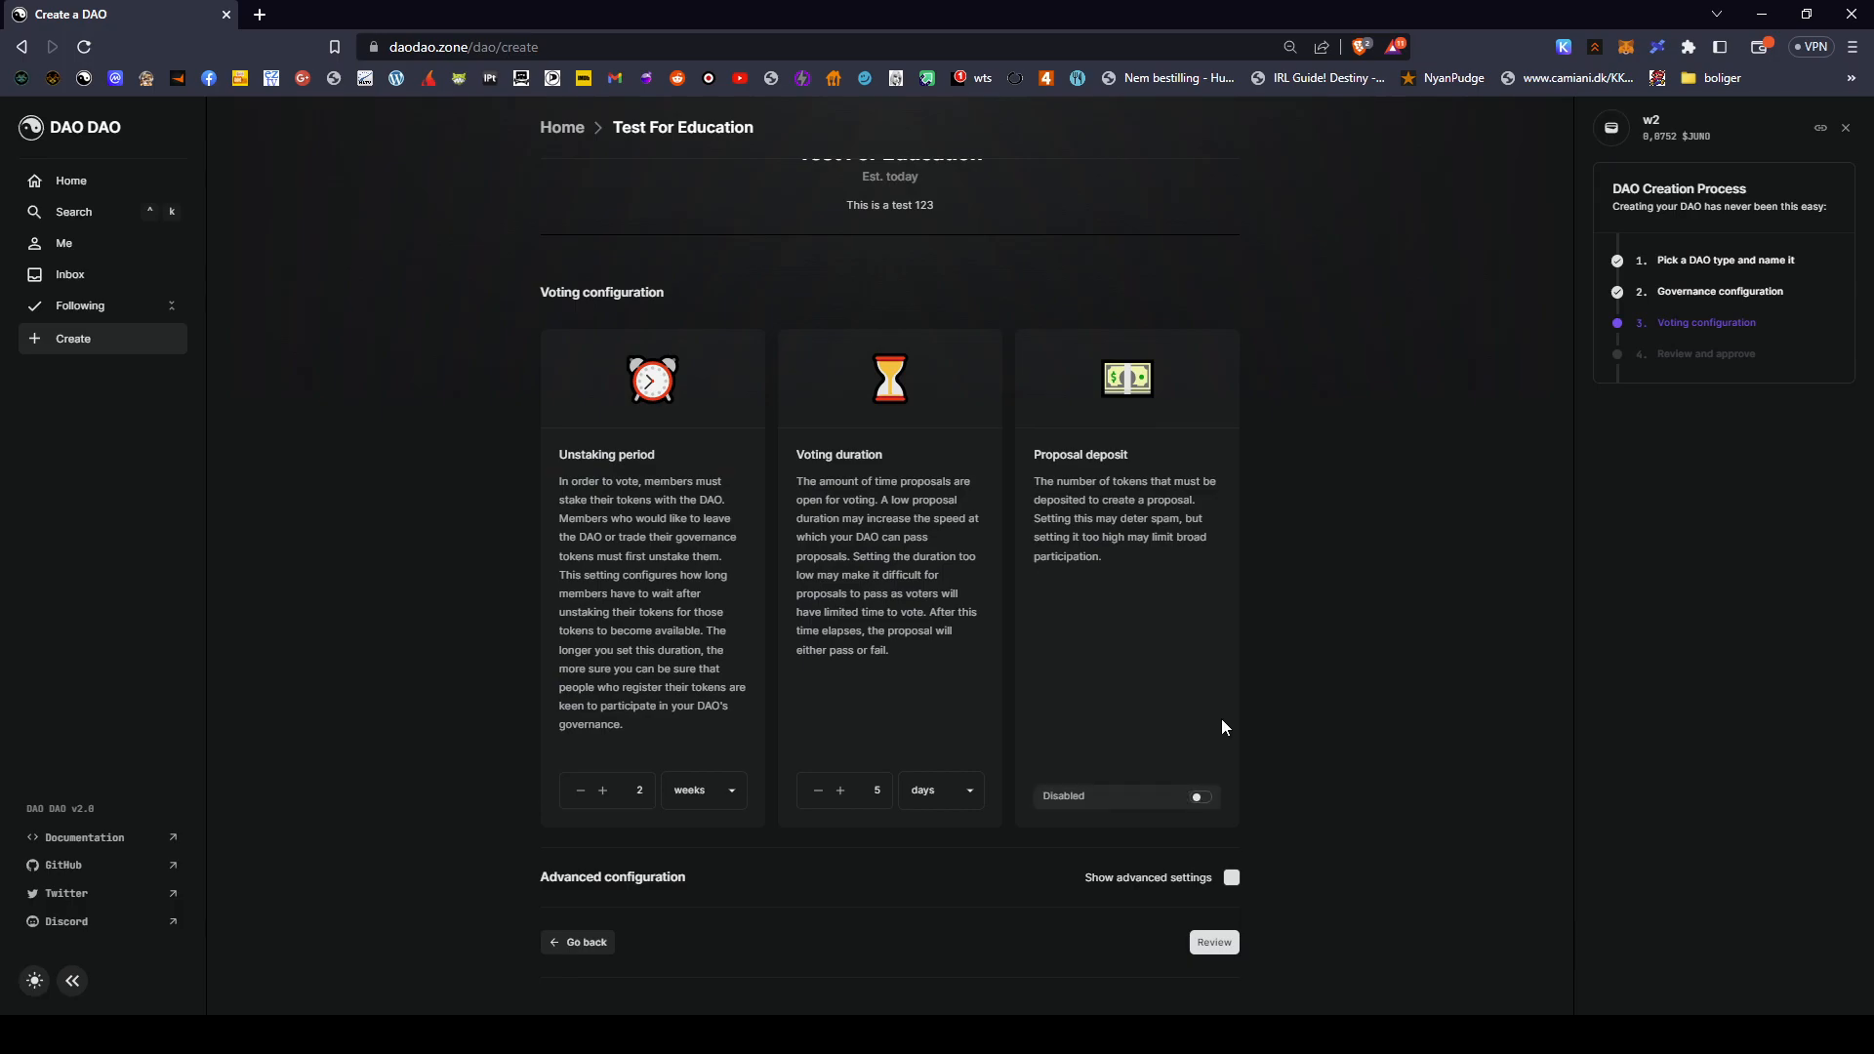
pyautogui.click(1201, 799)
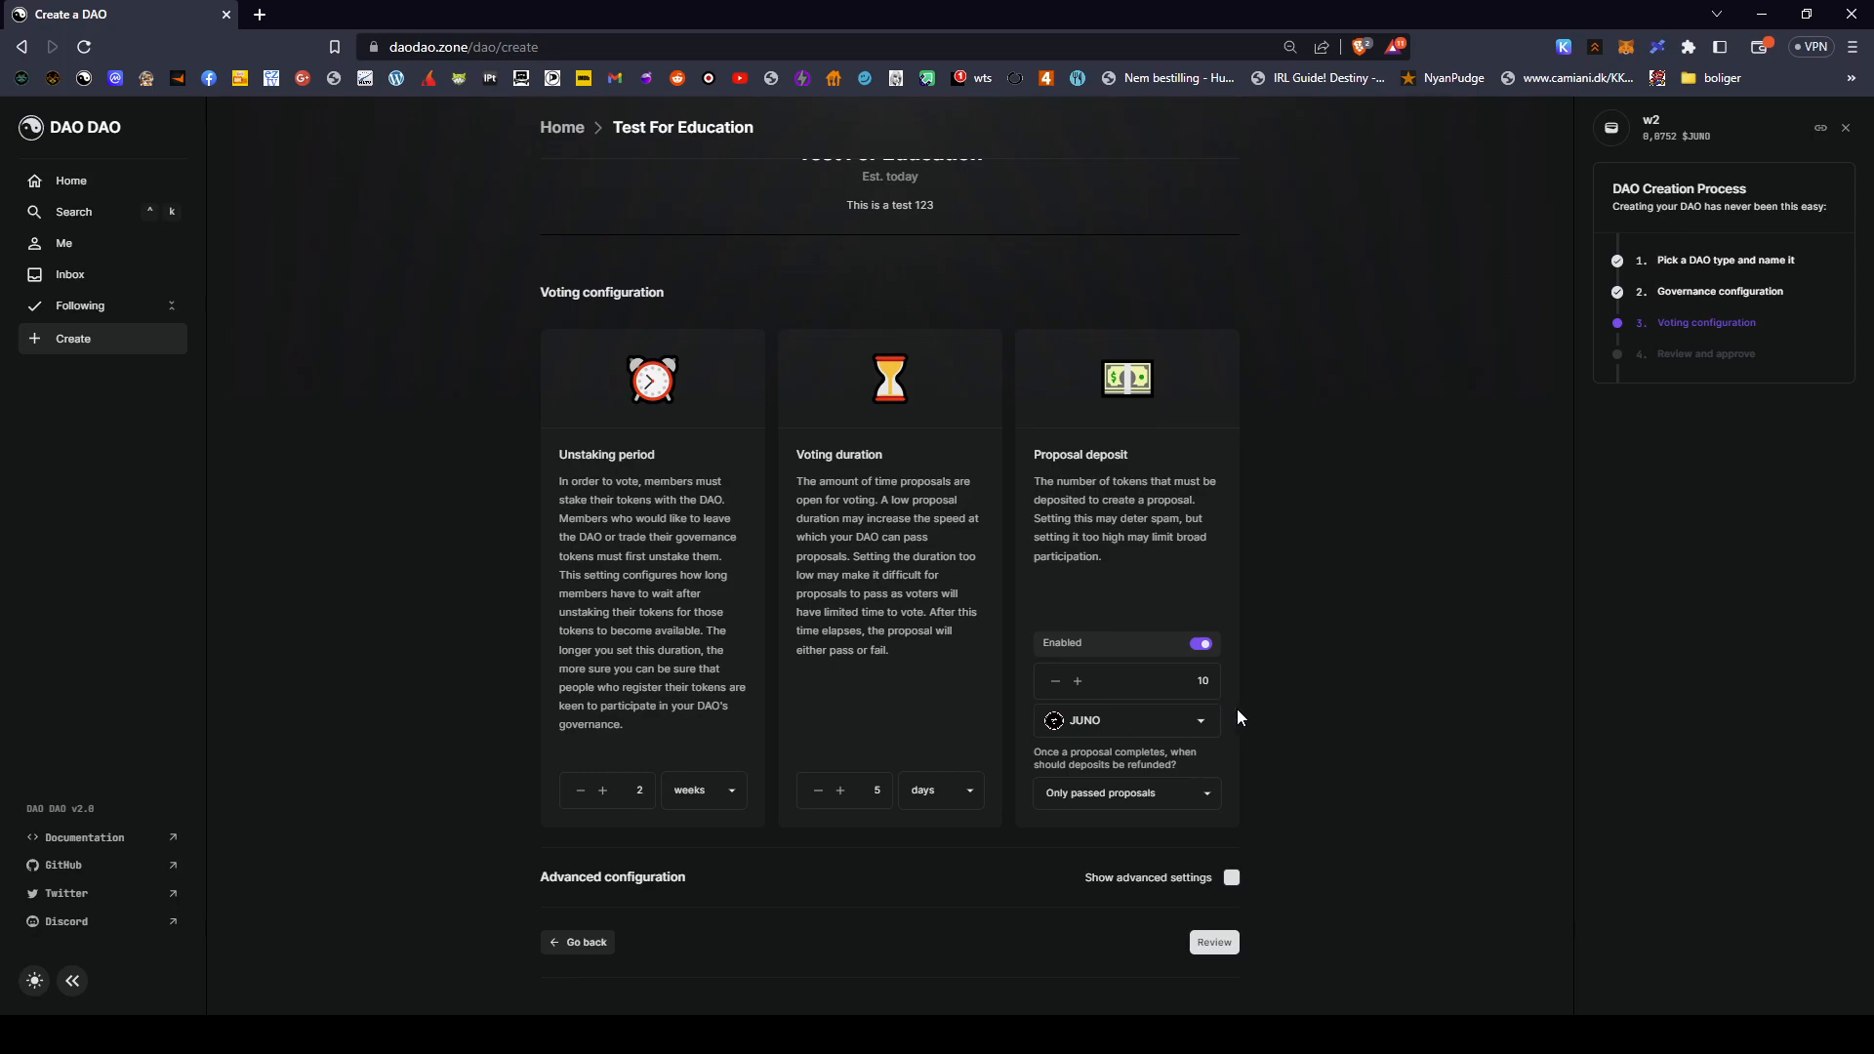
pyautogui.click(1200, 720)
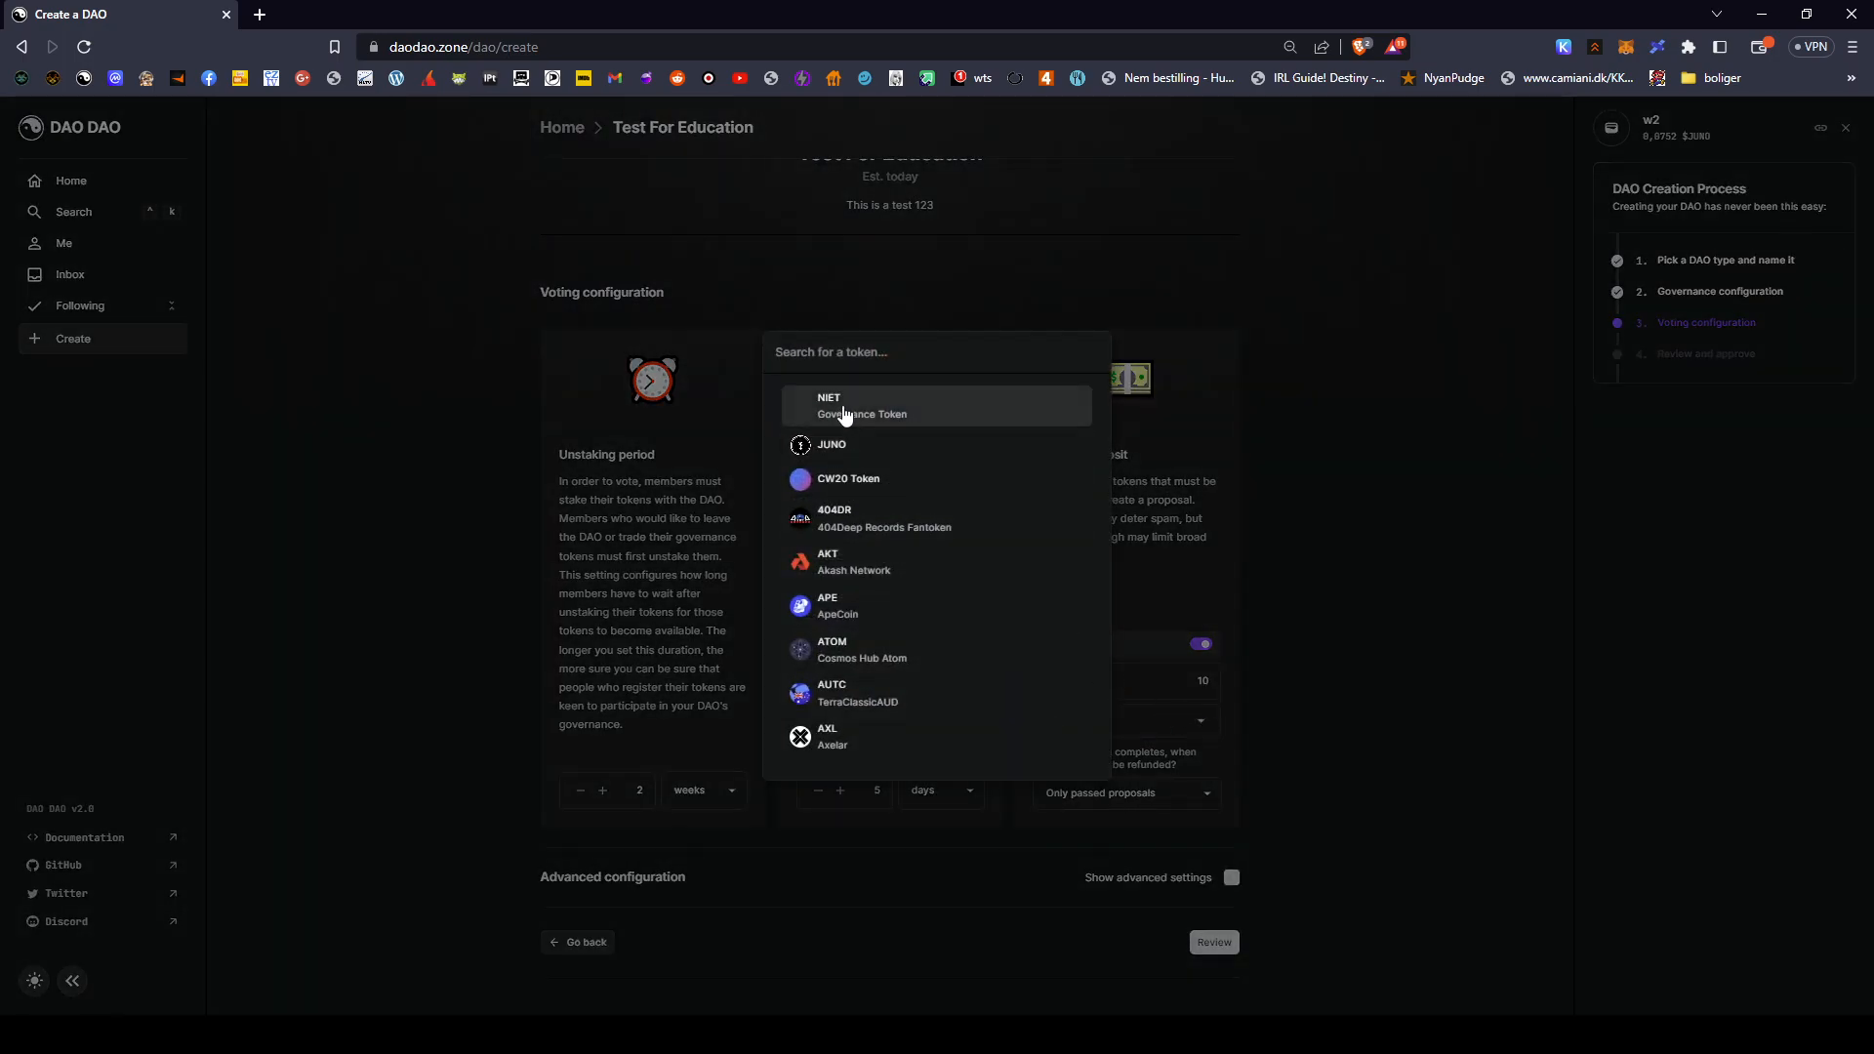
pyautogui.click(844, 410)
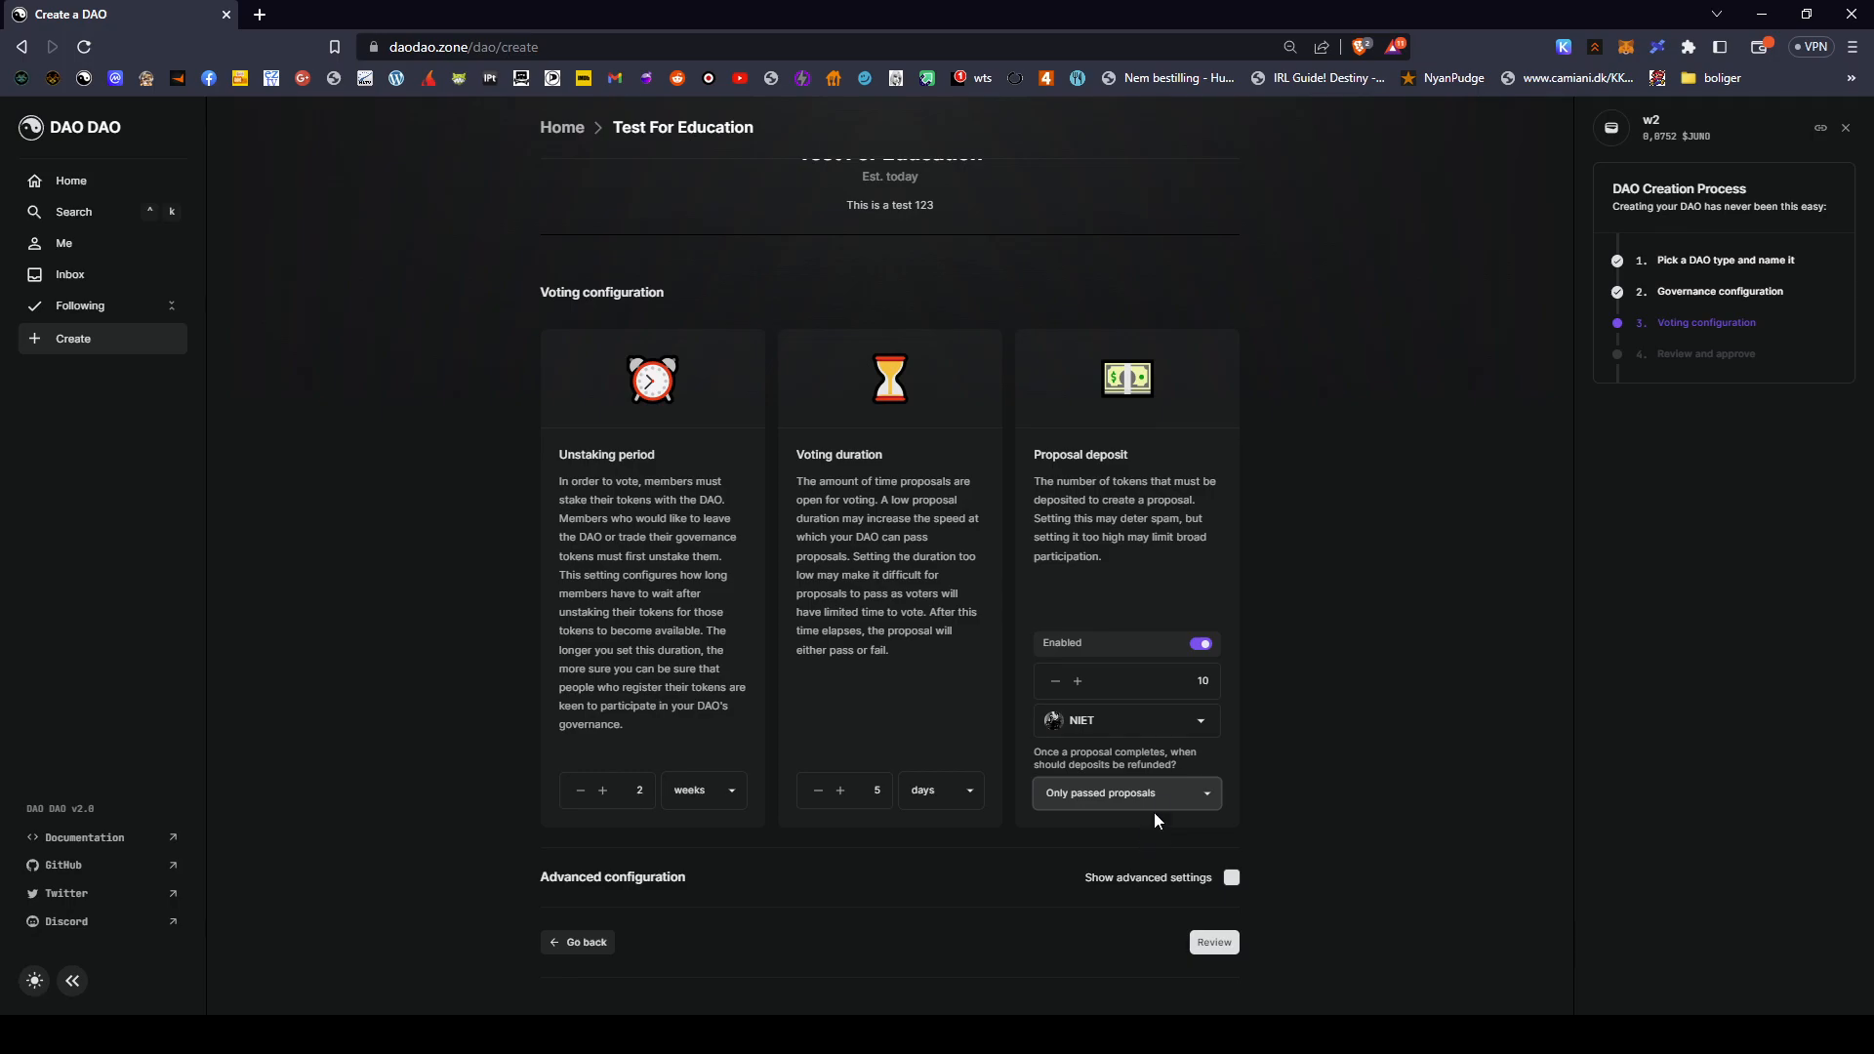
pyautogui.press('Up')
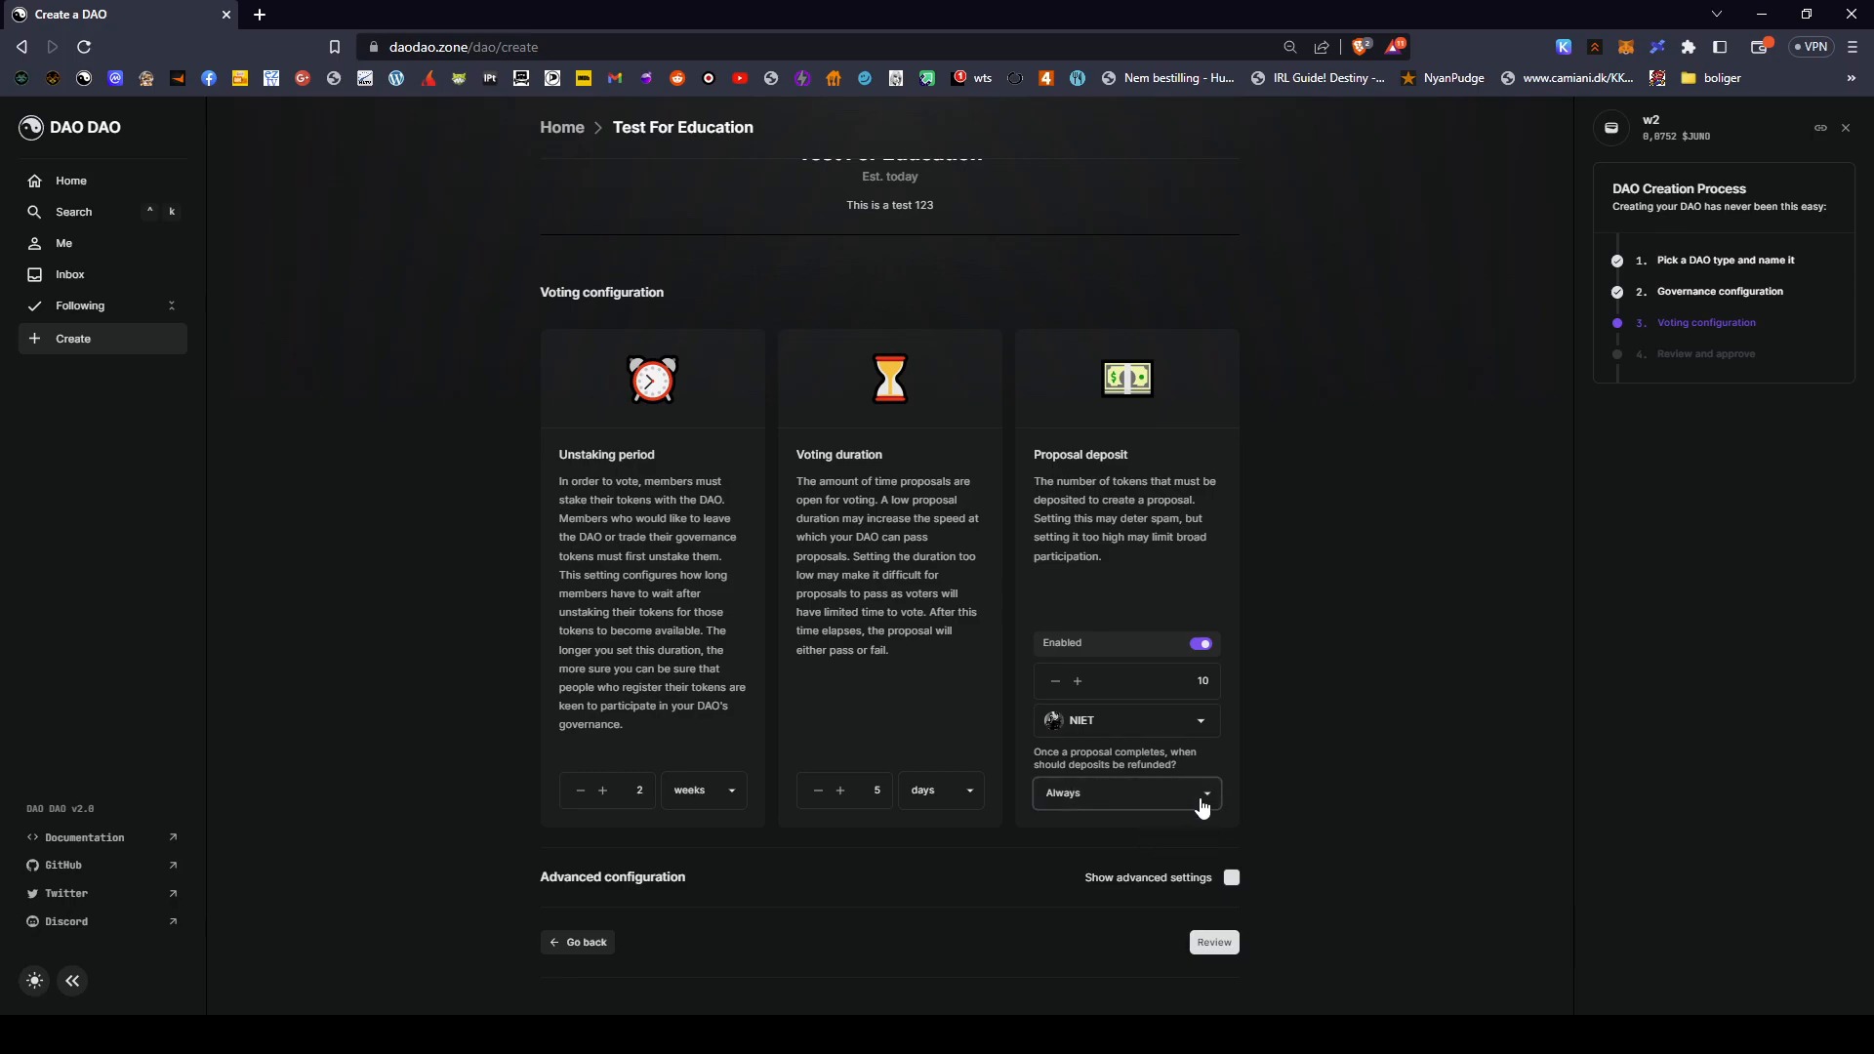
# - Reveal the advanced voting settings and read the Watch out! warning
pyautogui.click(1232, 878)
pyautogui.scroll(-7, 1261, 867)
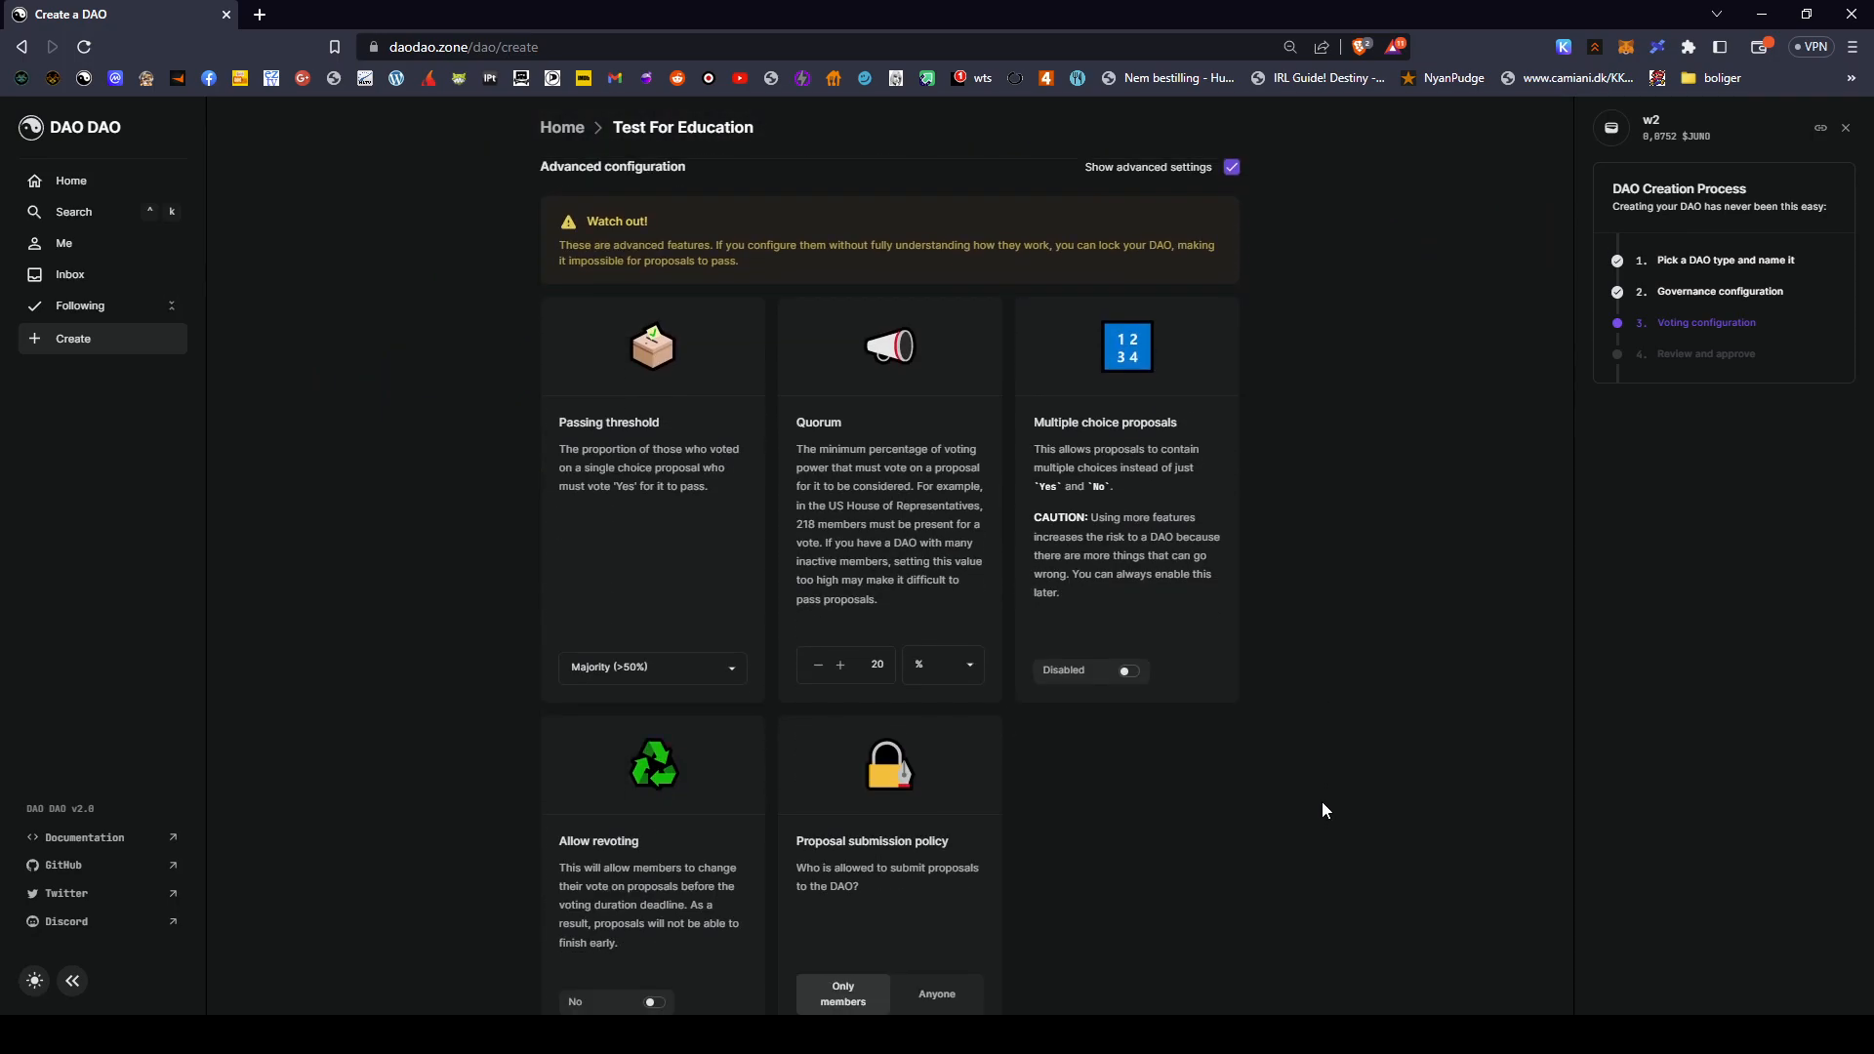
pyautogui.scroll(3, 1142, 748)
pyautogui.scroll(-2, 748, 413)
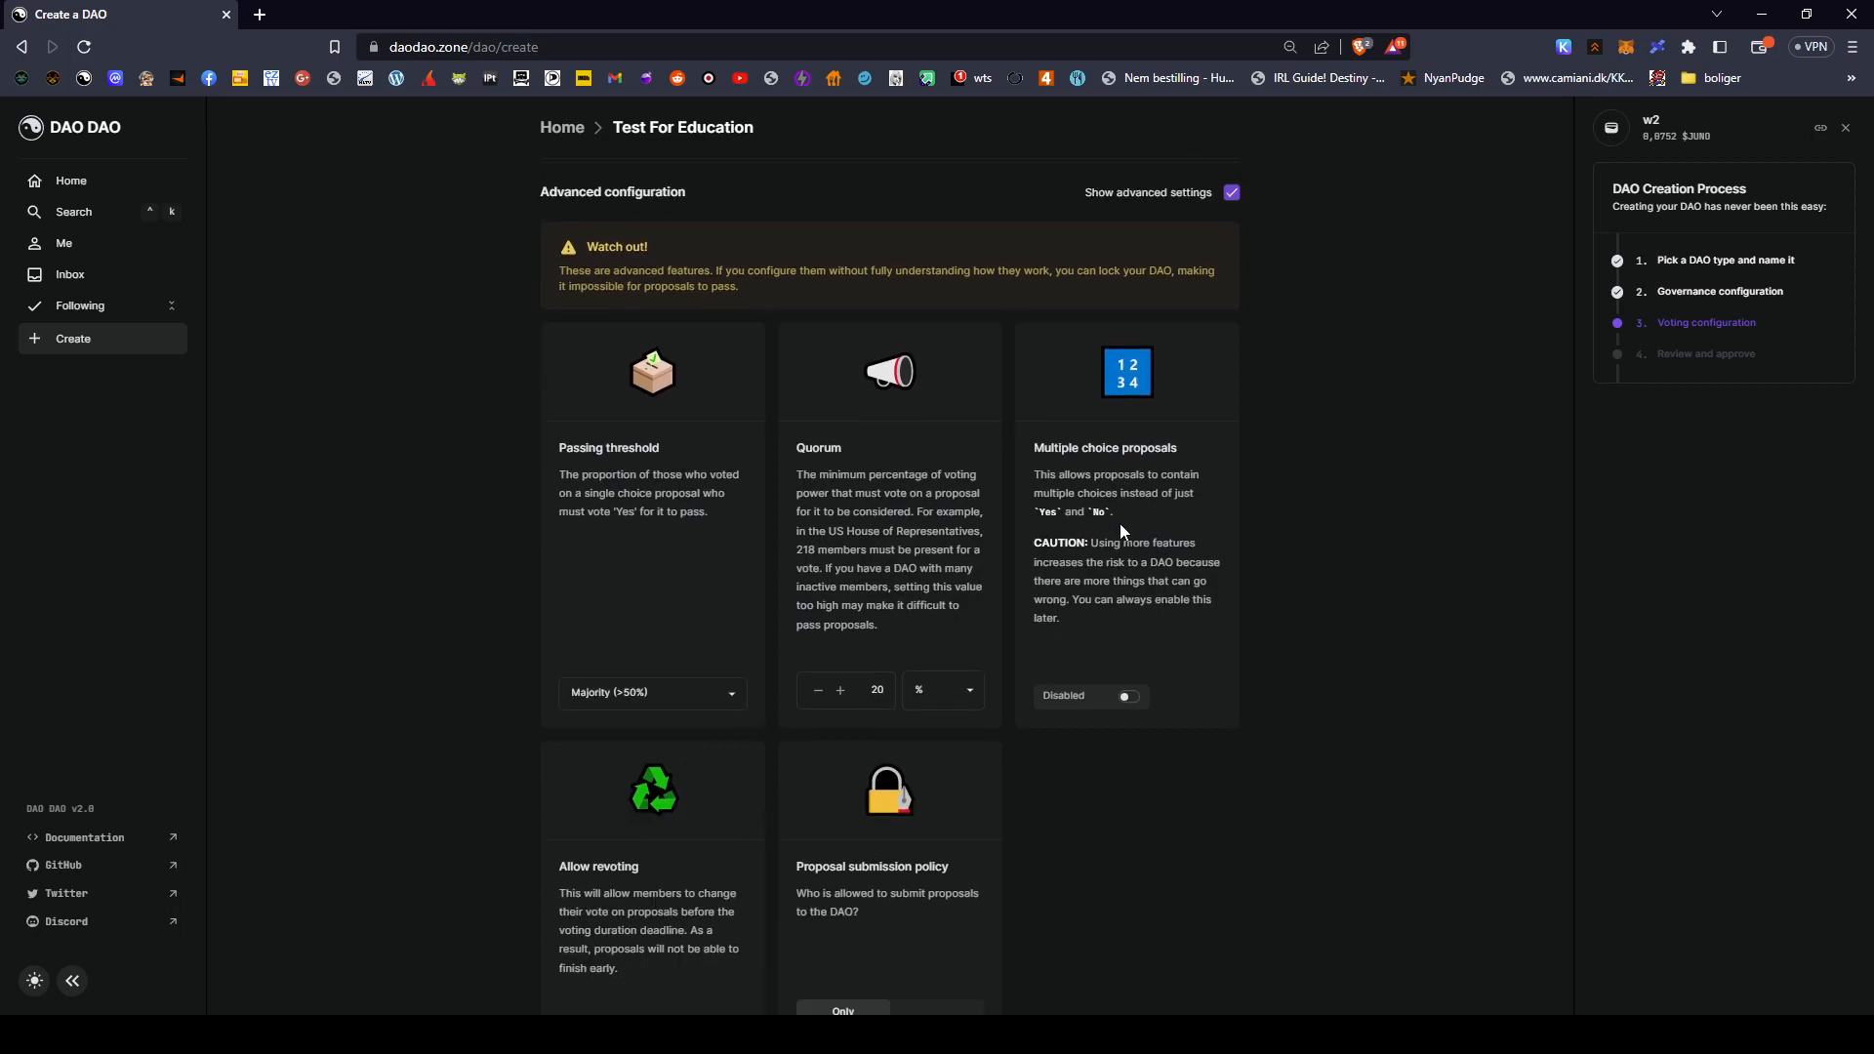
pyautogui.moveTo(544, 318); pyautogui.dragTo(1222, 361)
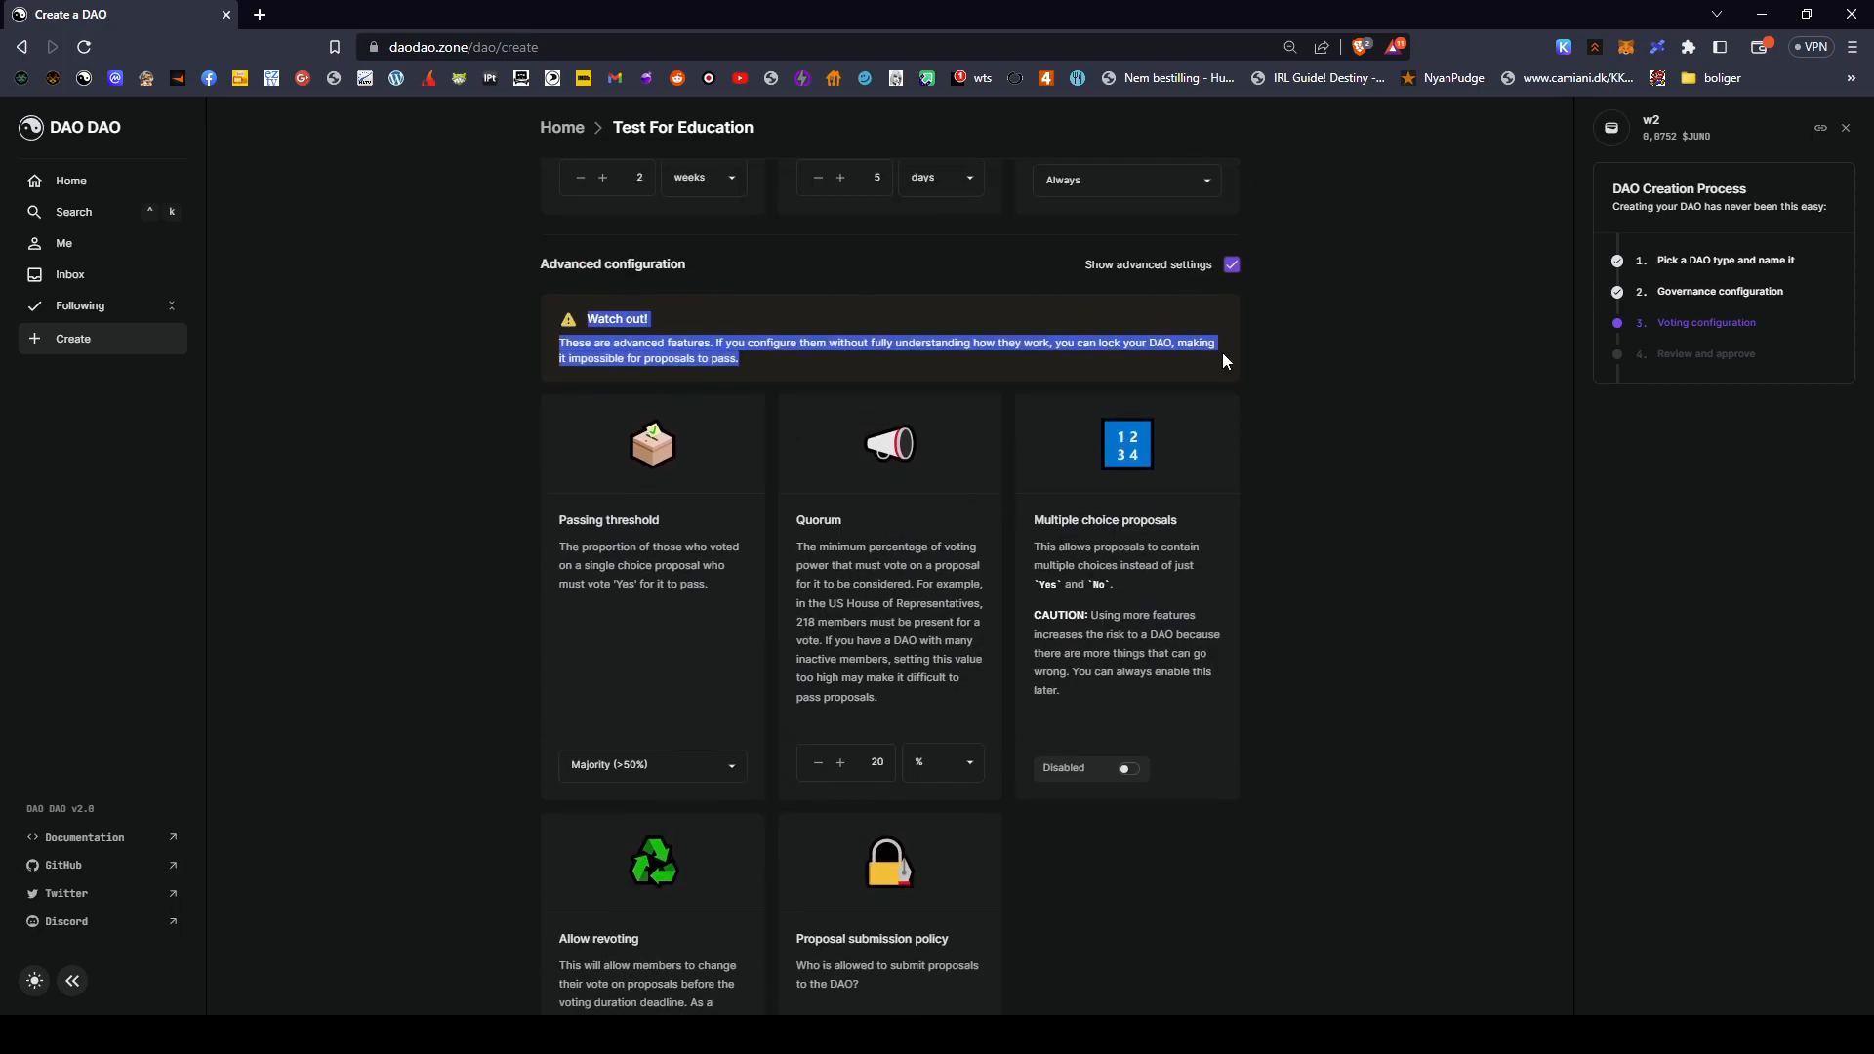
pyautogui.click(1322, 379)
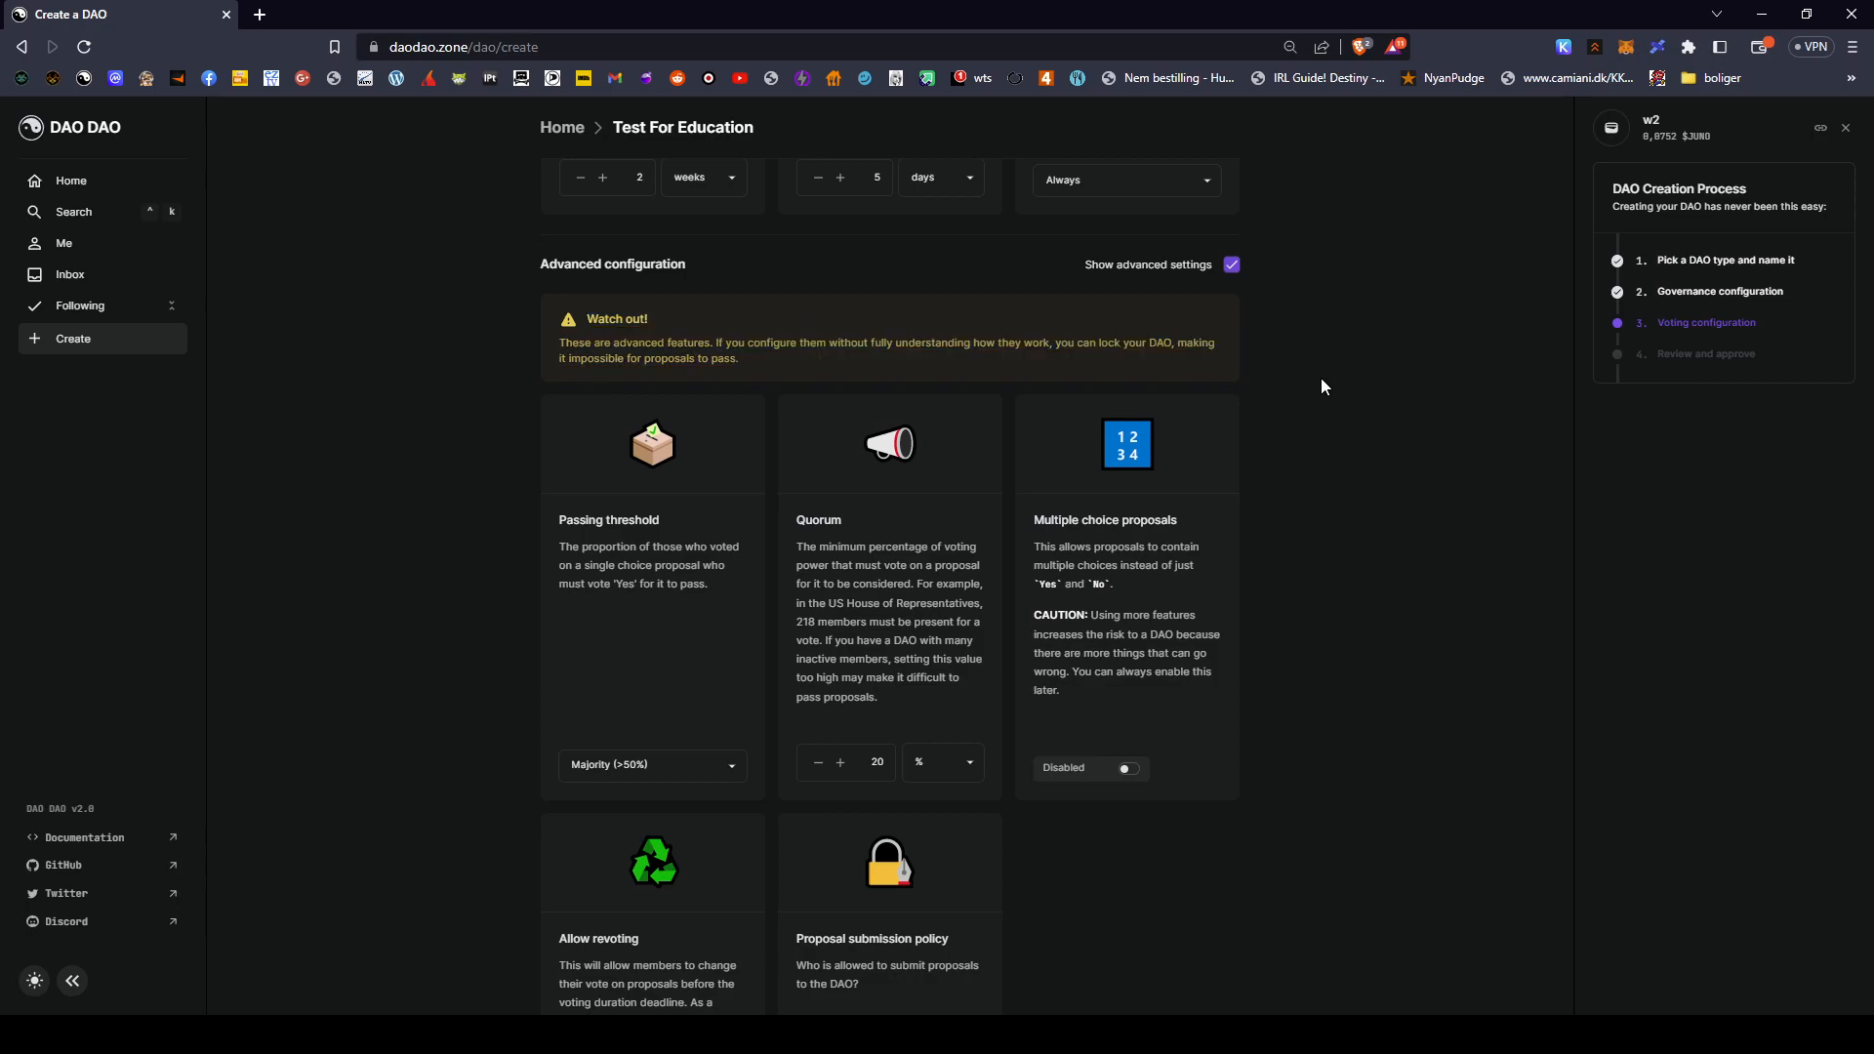
# - Switch the passing threshold from Majority to a custom 67% percentage
pyautogui.click(664, 803)
pyautogui.moveTo(642, 762); pyautogui.dragTo(630, 761)
pyautogui.moveTo(555, 517); pyautogui.dragTo(760, 549)
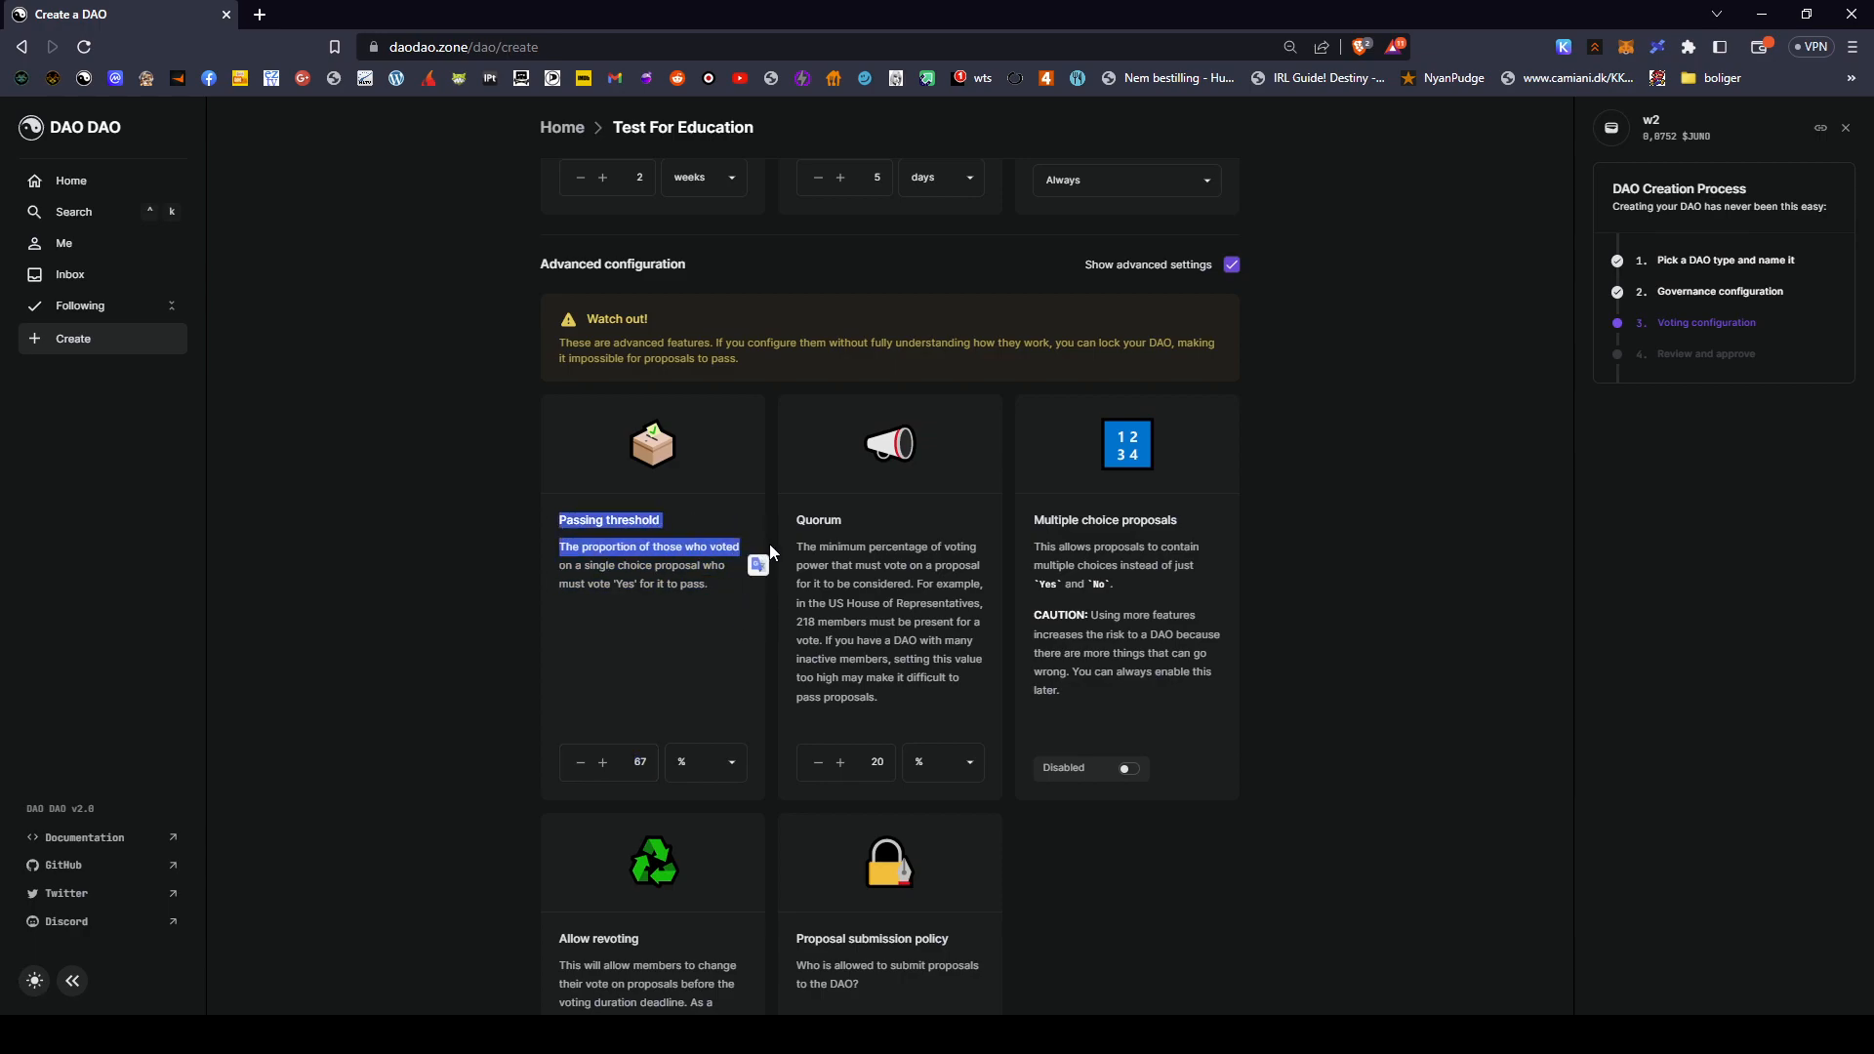
pyautogui.click(725, 576)
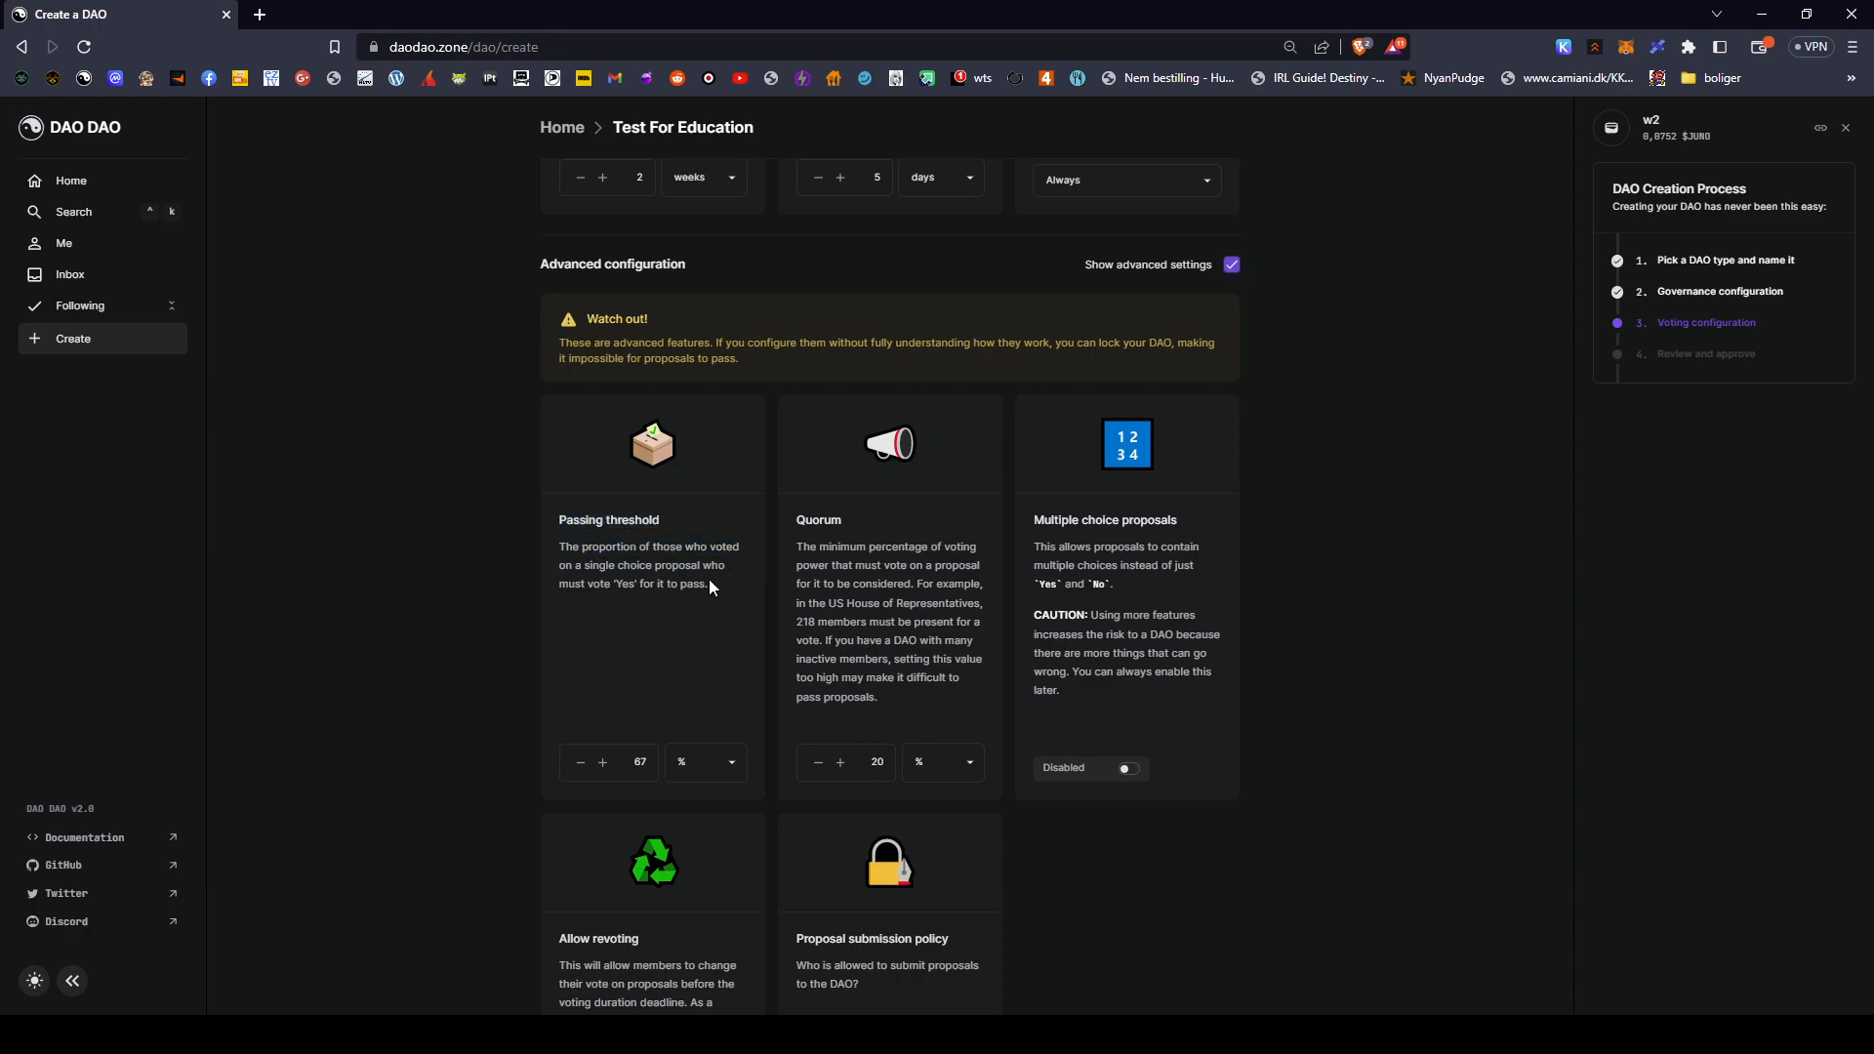
# - Replace the 67% passing threshold with 51%
pyautogui.scroll(-2, 684, 576)
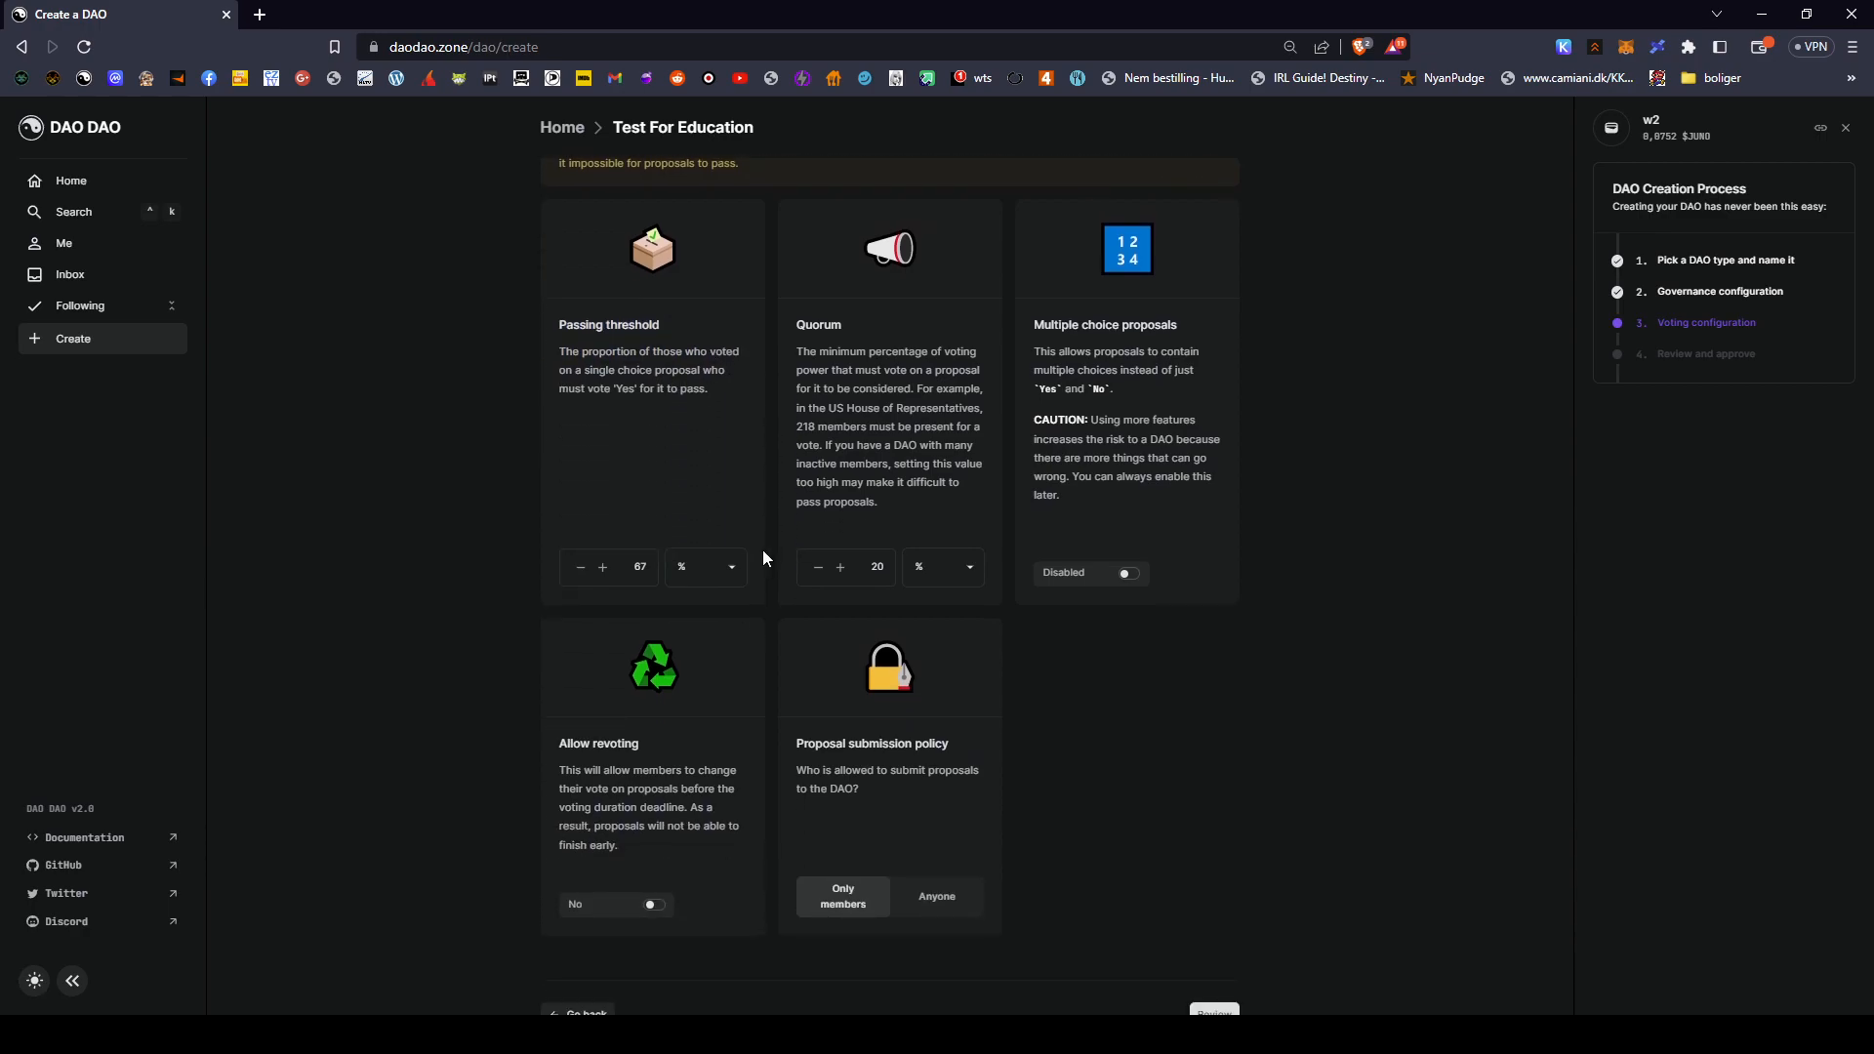
pyautogui.doubleClick(649, 569)
pyautogui.write('2')
pyautogui.press('BackSpace')
pyautogui.write('51')
# - Read the Quorum explanation and place the cursor in the quorum value field
pyautogui.moveTo(795, 328); pyautogui.dragTo(996, 518)
pyautogui.click(911, 336)
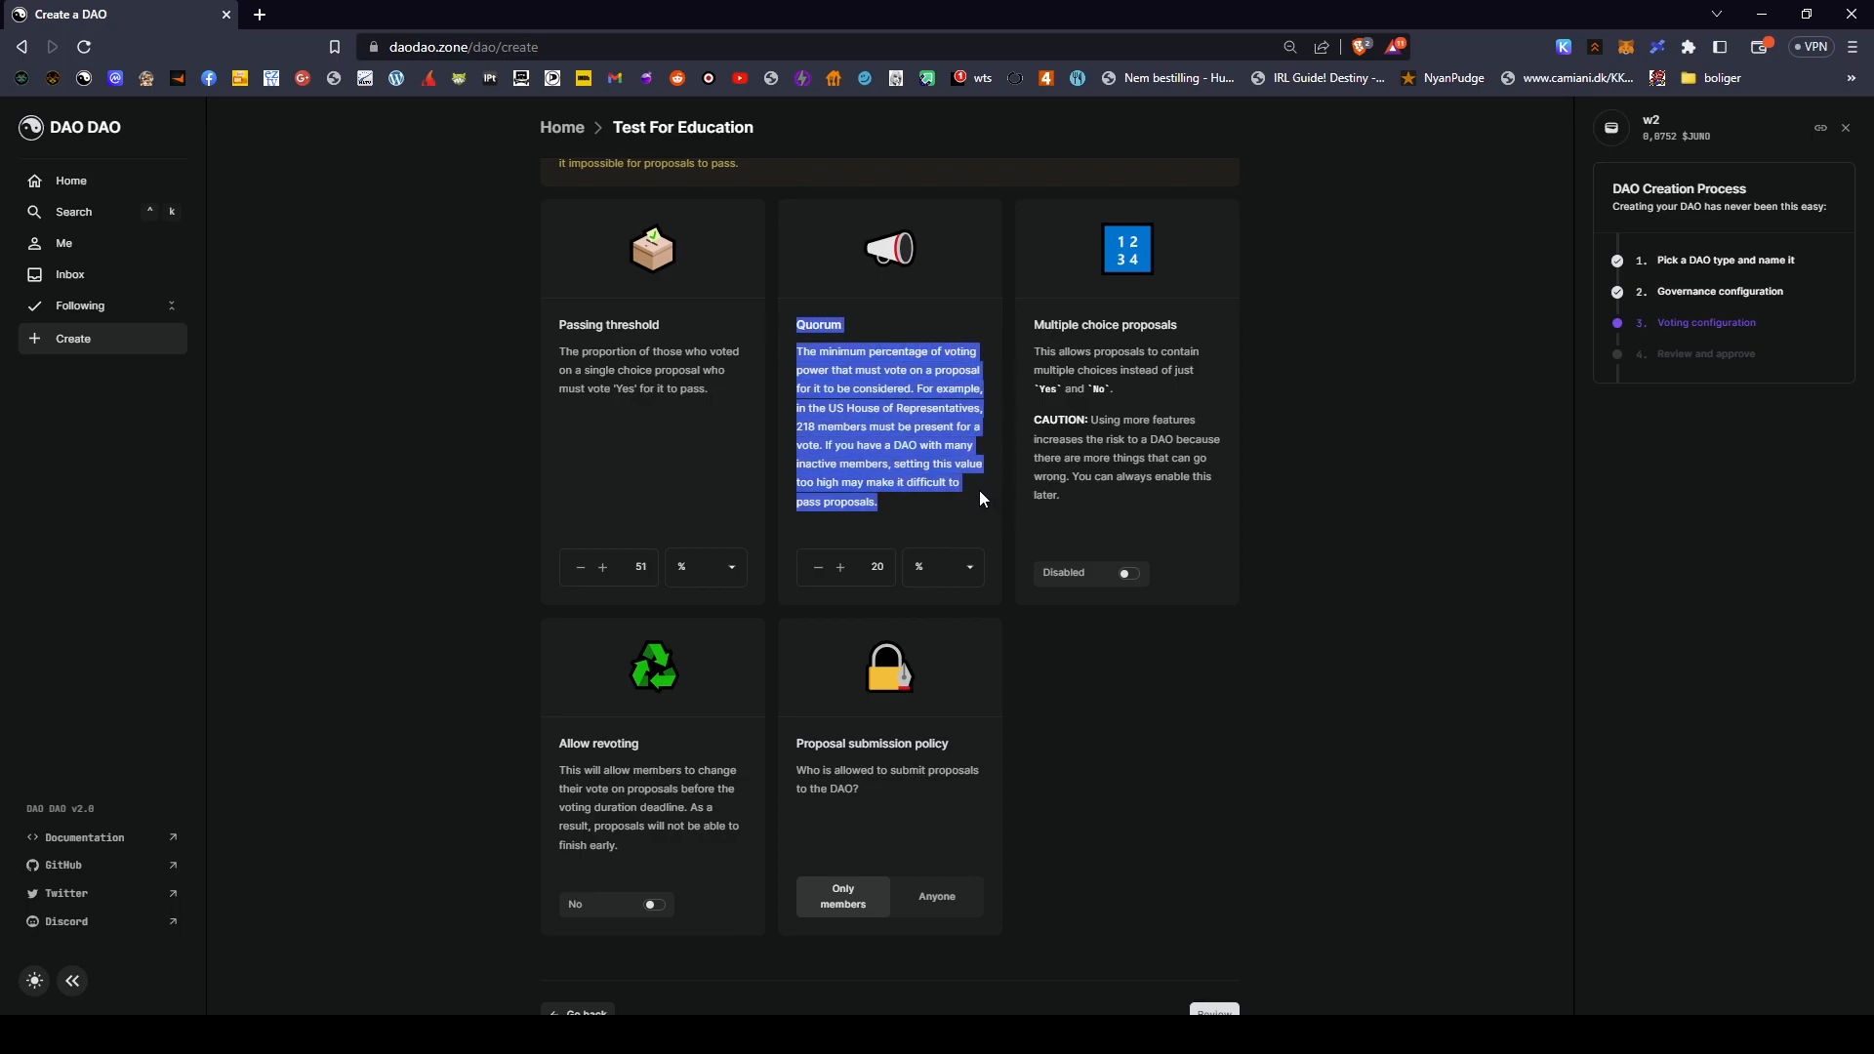
pyautogui.click(980, 489)
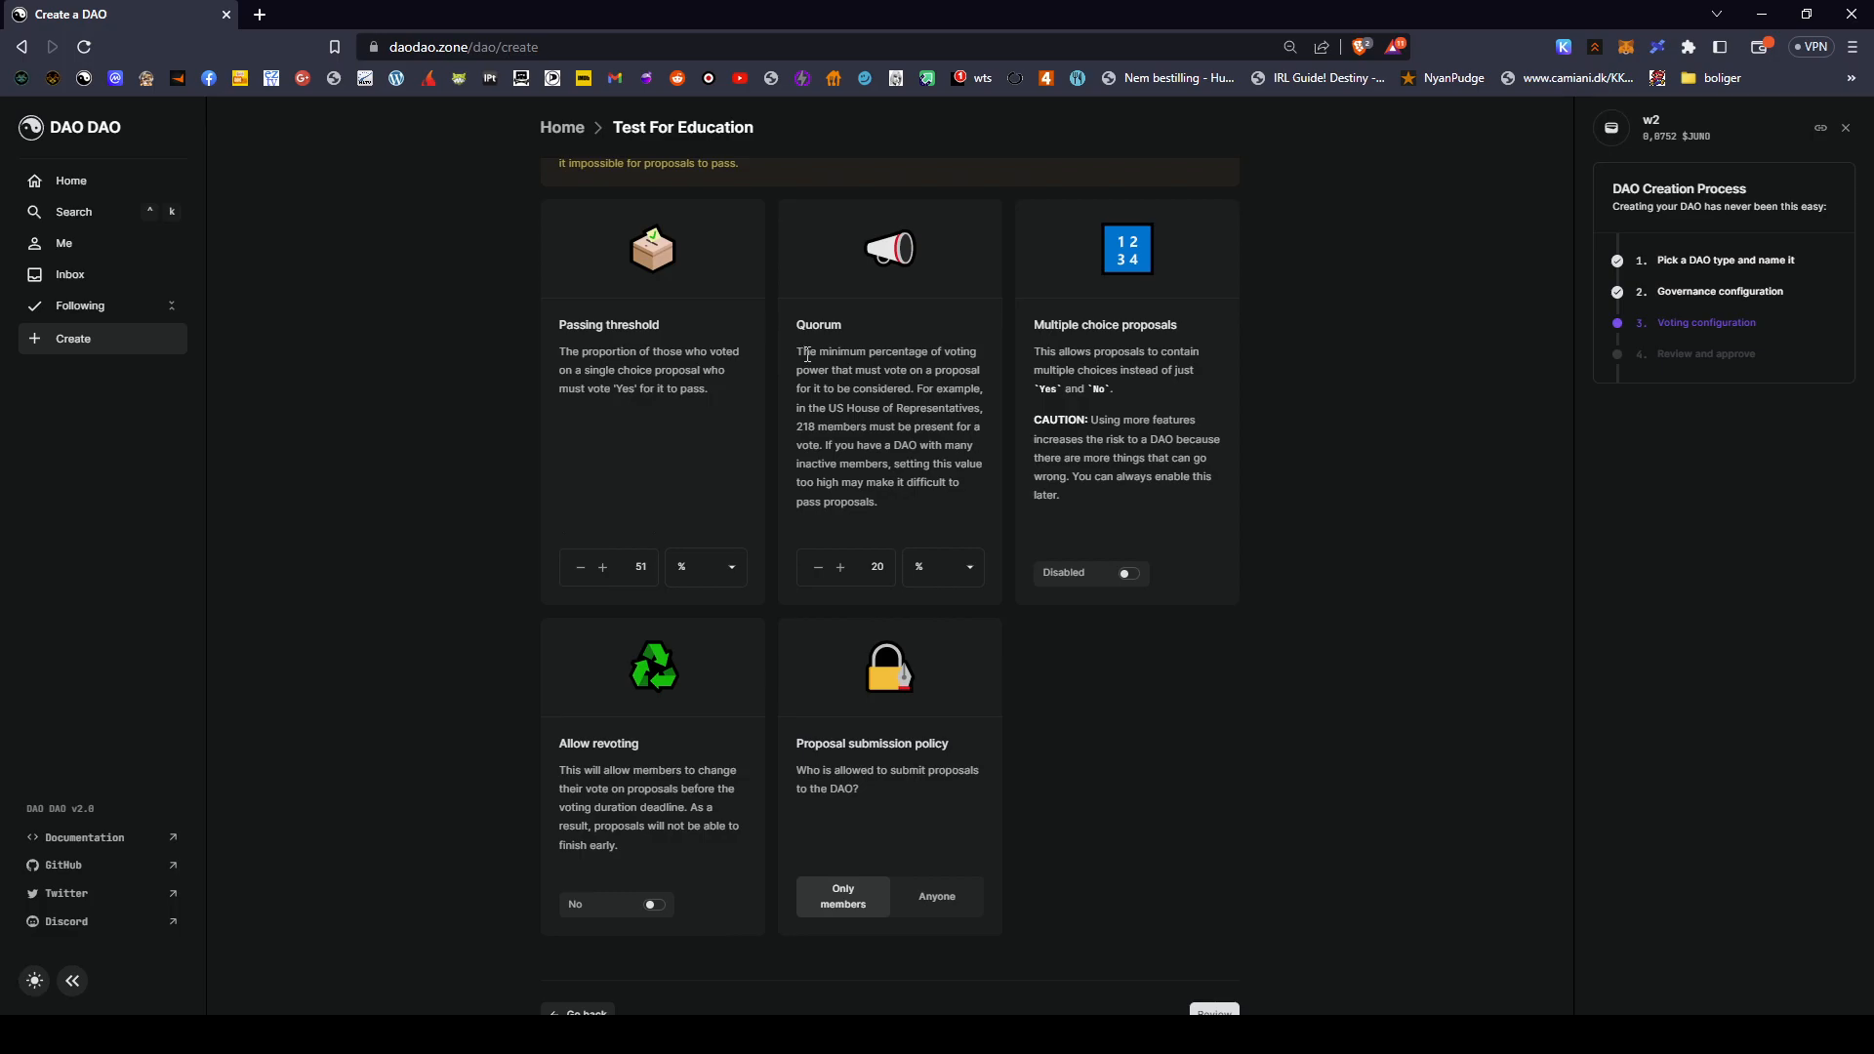
pyautogui.moveTo(805, 354); pyautogui.dragTo(959, 314)
pyautogui.click(843, 346)
pyautogui.scroll(-1, 927, 572)
pyautogui.scroll(5, 986, 584)
pyautogui.scroll(-5, 935, 684)
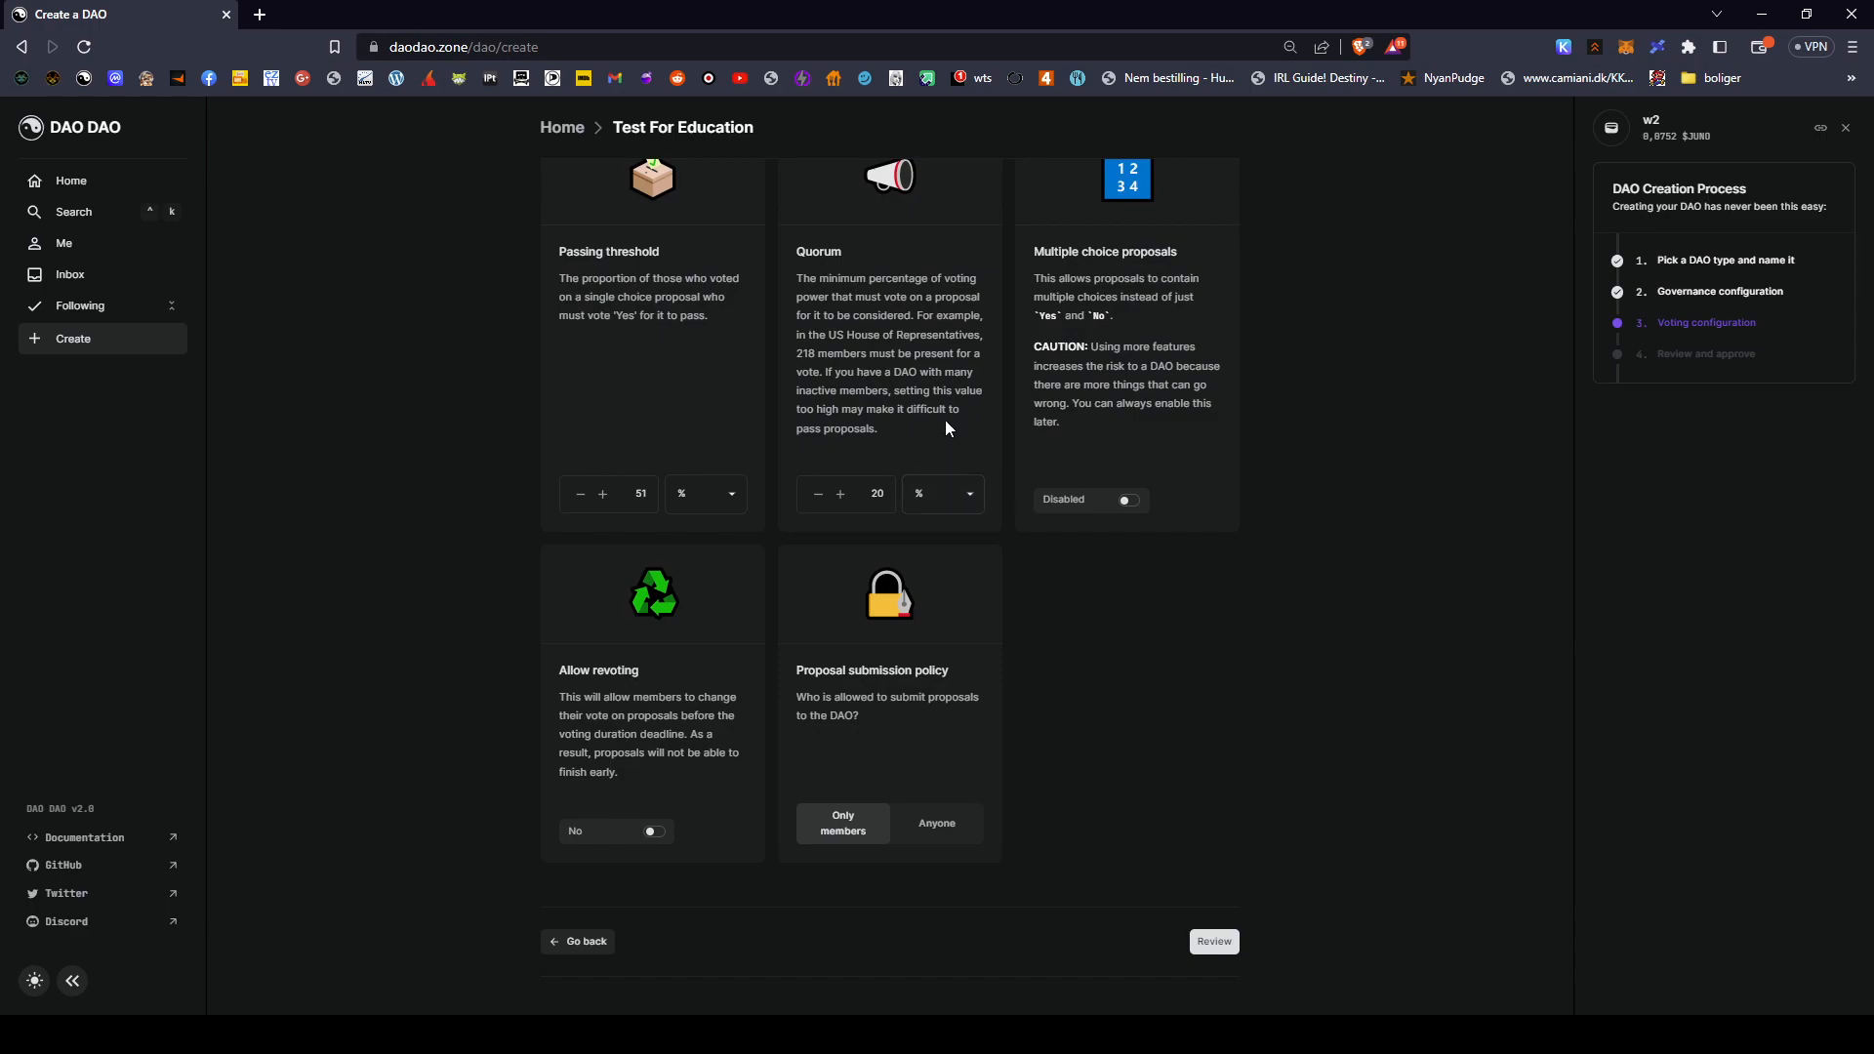
pyautogui.scroll(3, 945, 428)
pyautogui.scroll(-3, 945, 428)
pyautogui.scroll(3, 945, 427)
pyautogui.scroll(-3, 945, 428)
pyautogui.scroll(1, 957, 508)
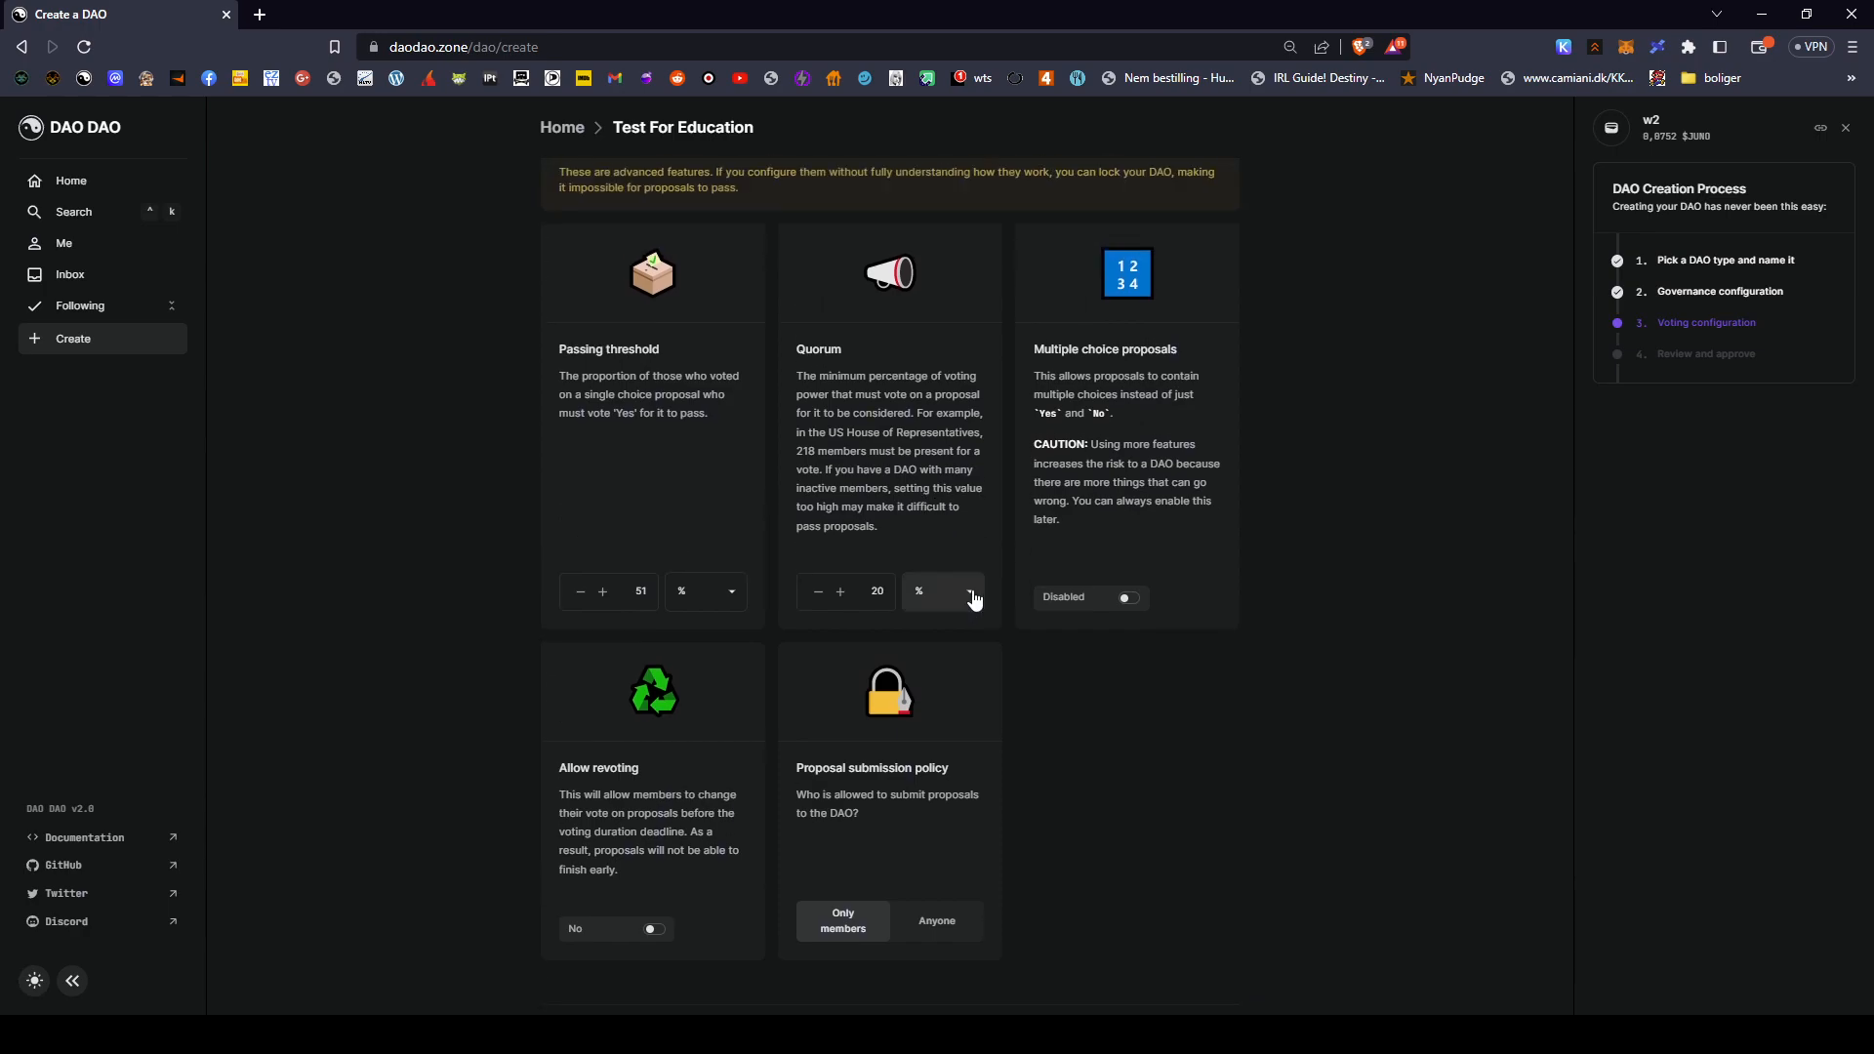
pyautogui.click(873, 590)
# - Try quorum values such as 10 and 40 before leaving the quorum at 20%
pyautogui.press('BackSpace')
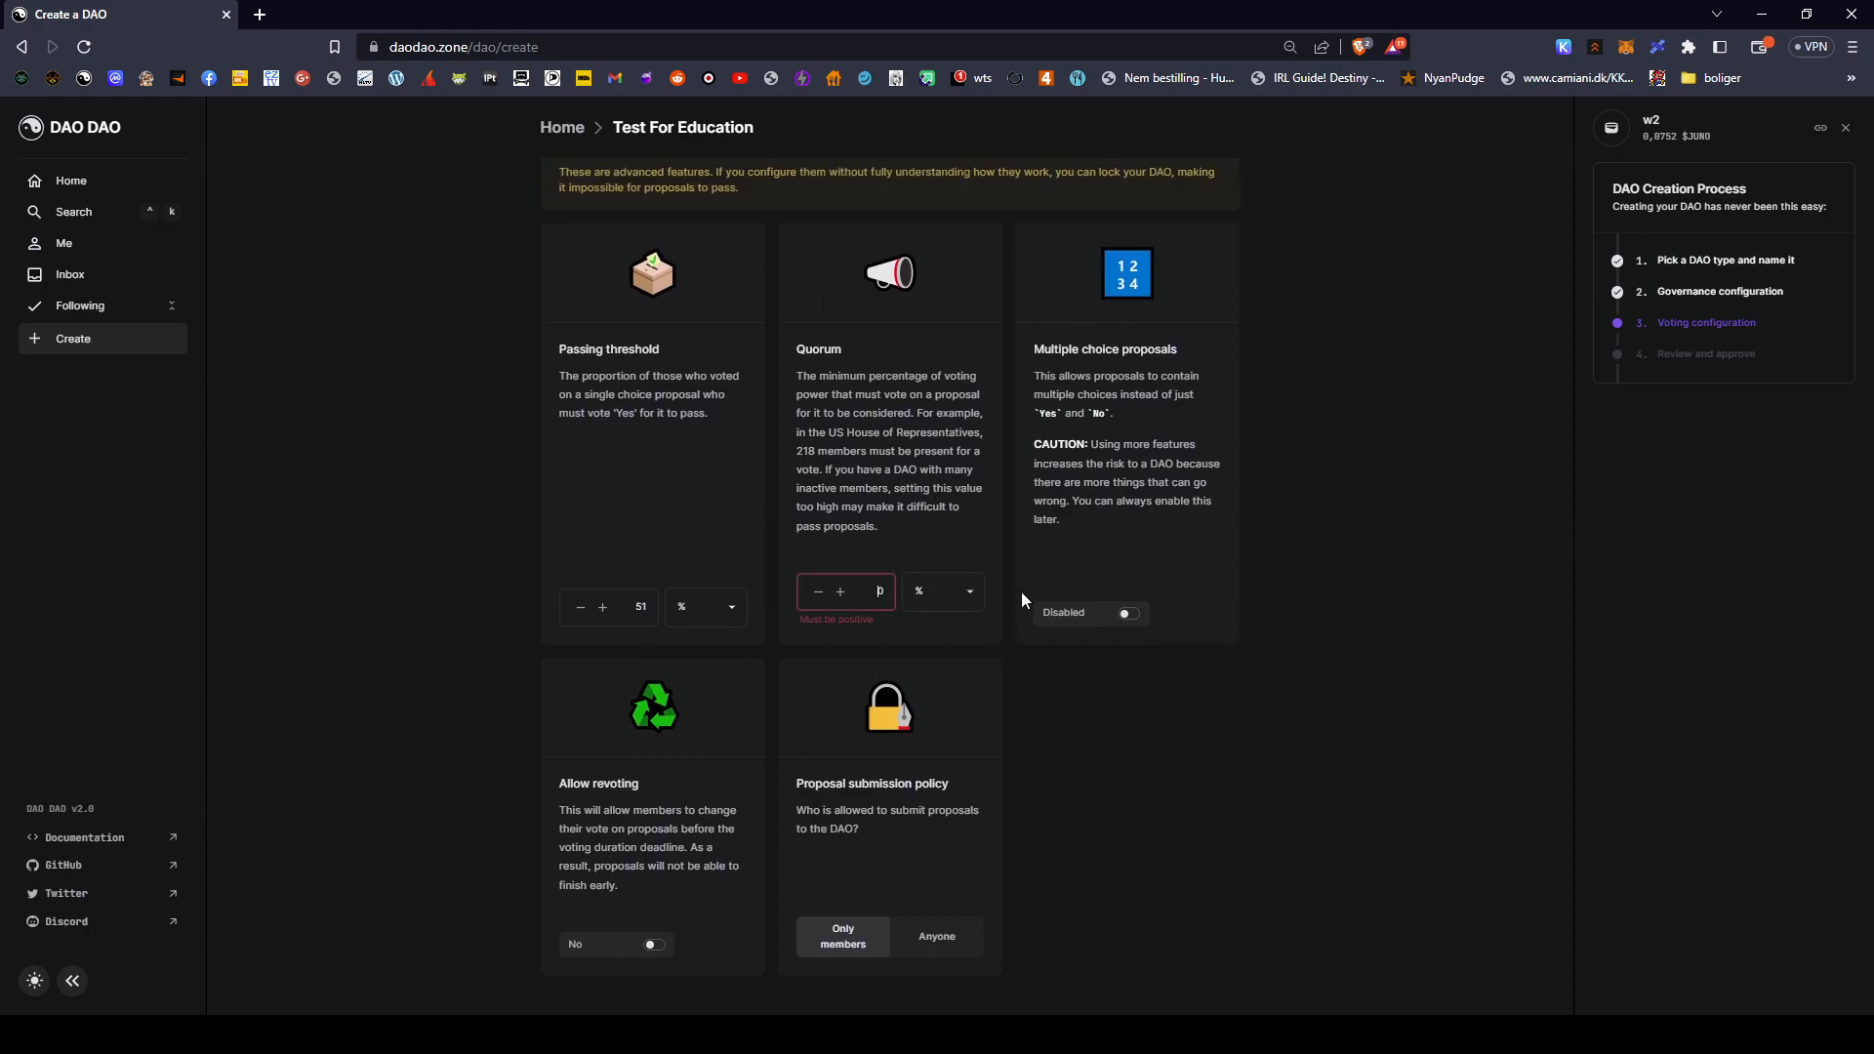
pyautogui.write('100')
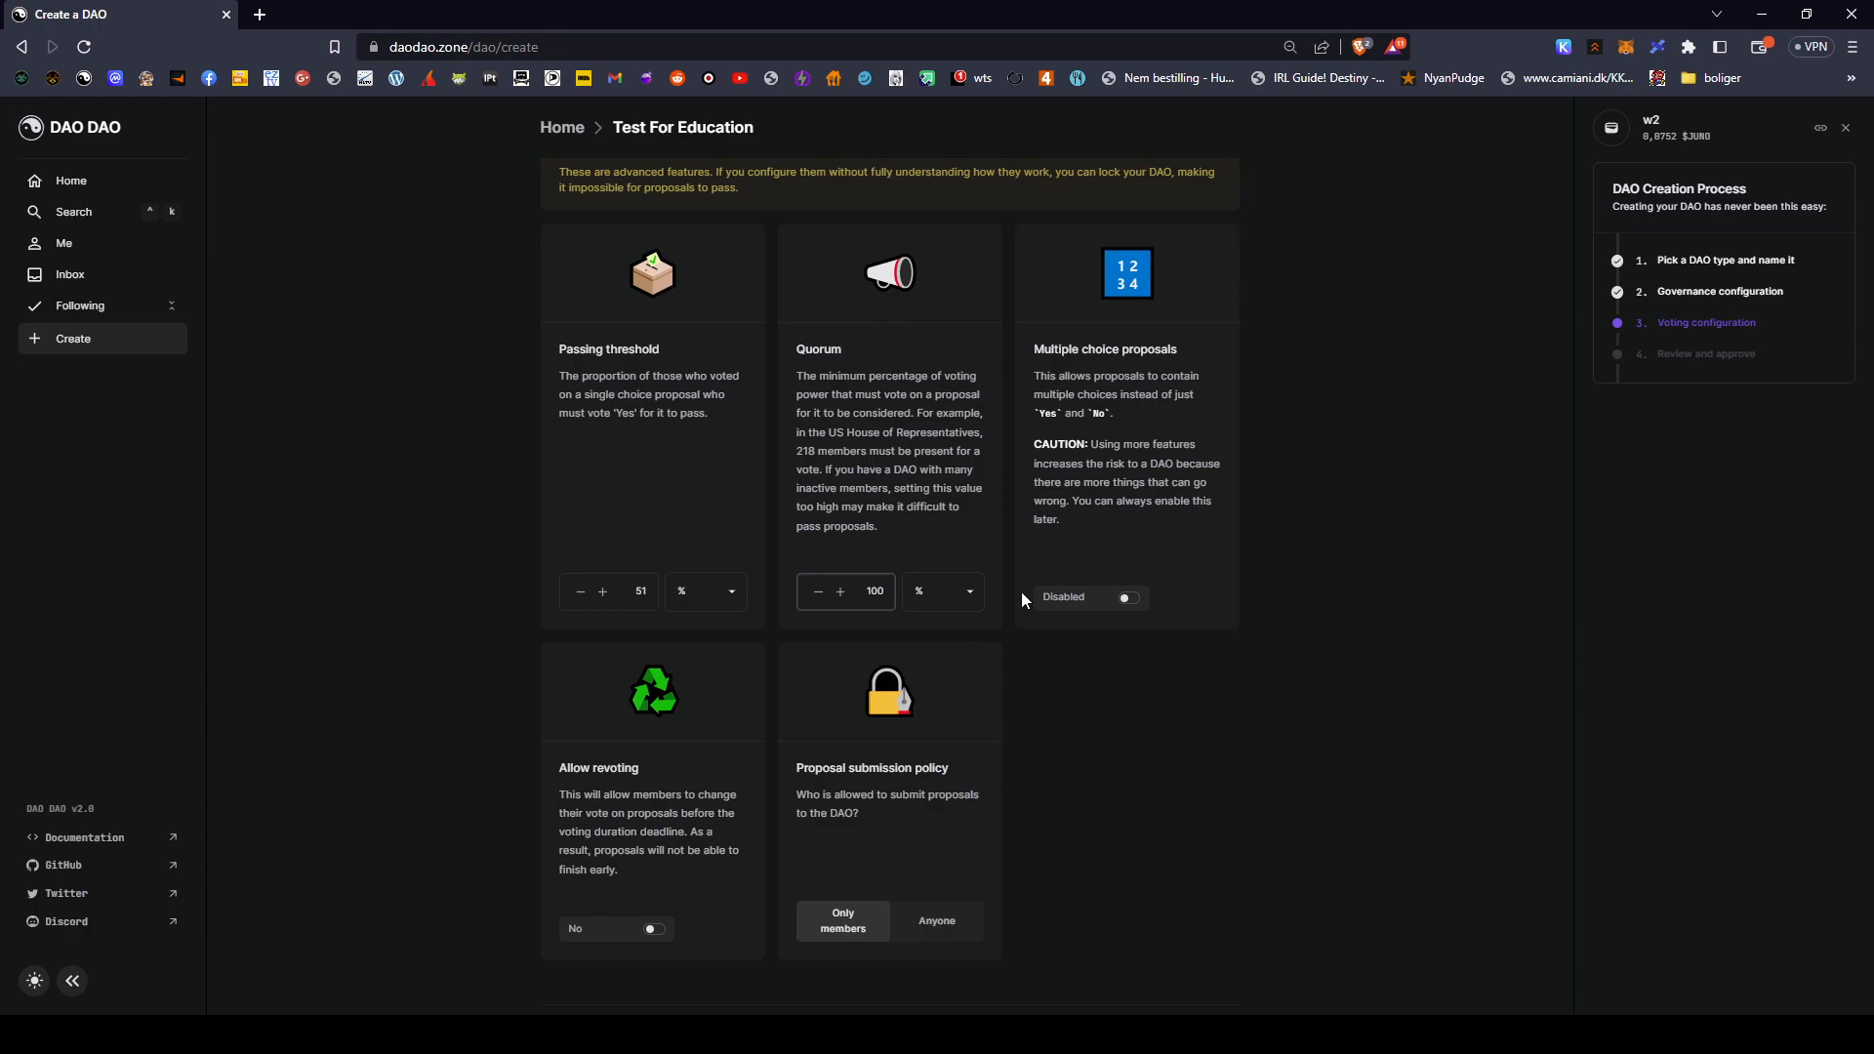
pyautogui.press('BackSpace')
pyautogui.press('BackSpace')
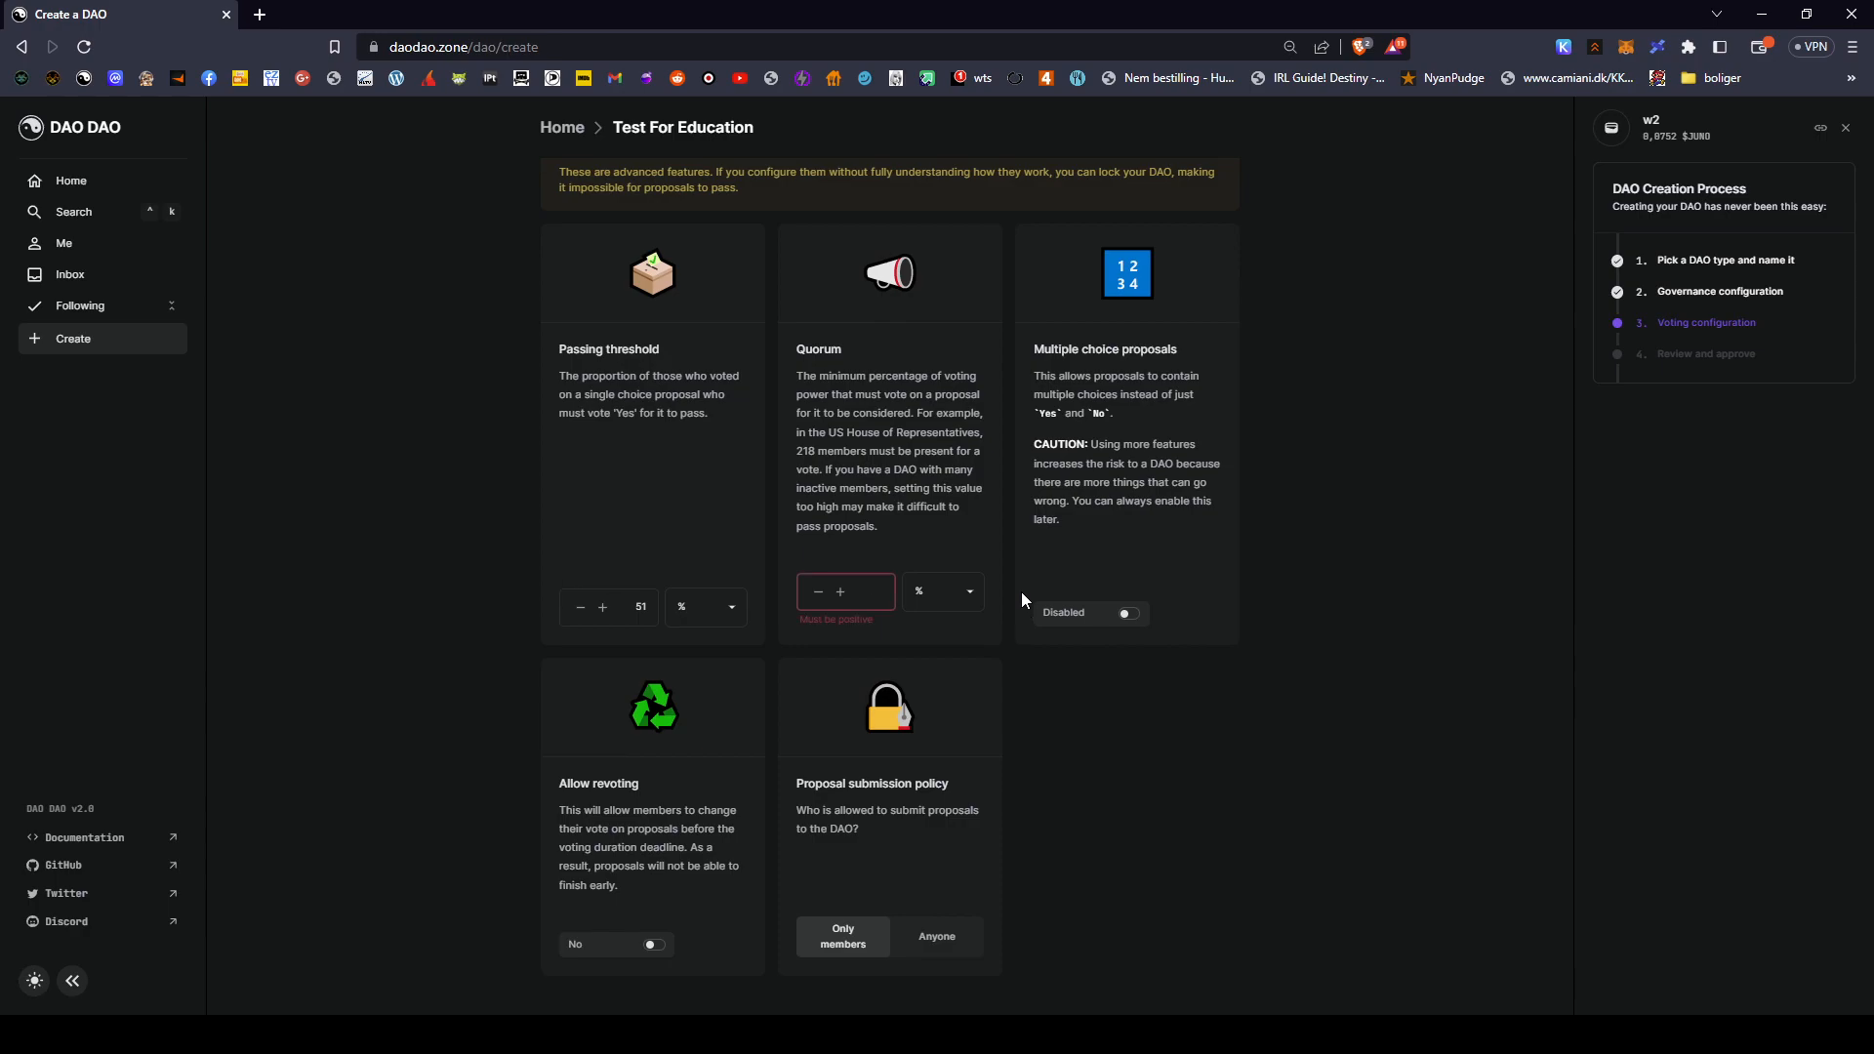
pyautogui.write('20')
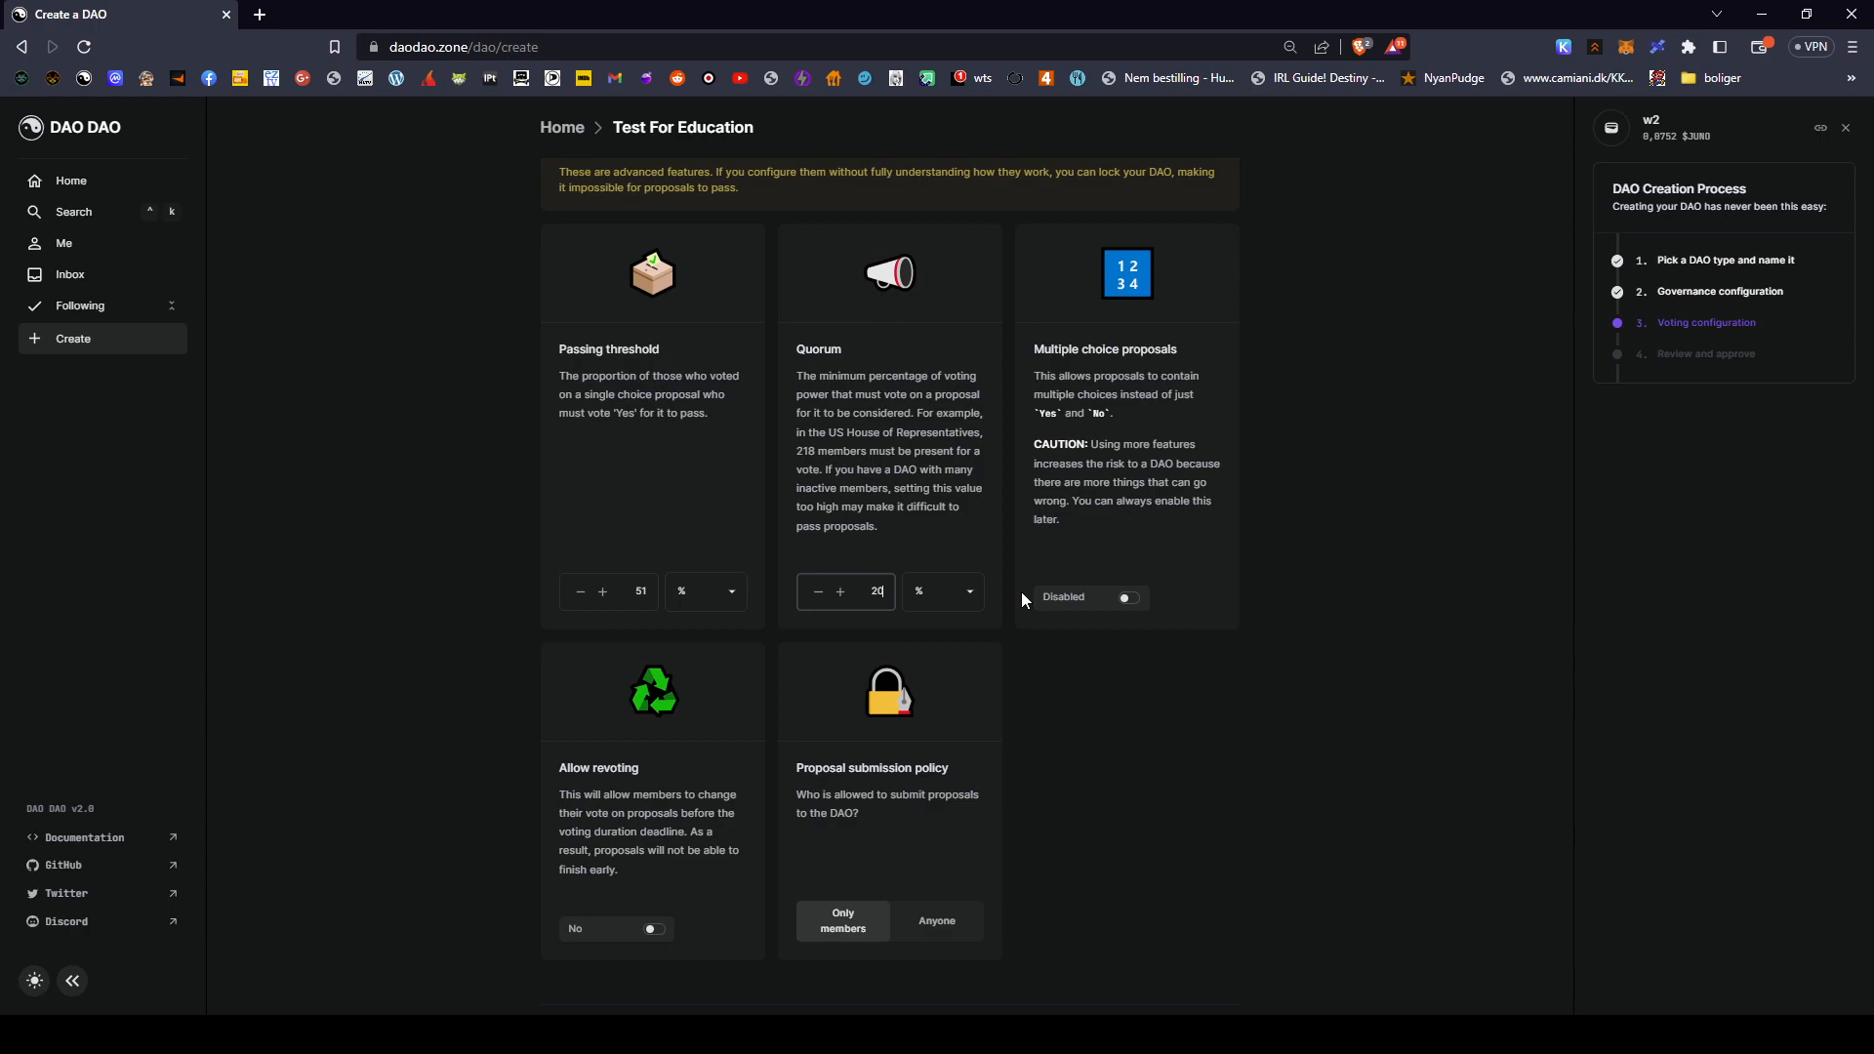
pyautogui.press('BackSpace')
pyautogui.press('BackSpace')
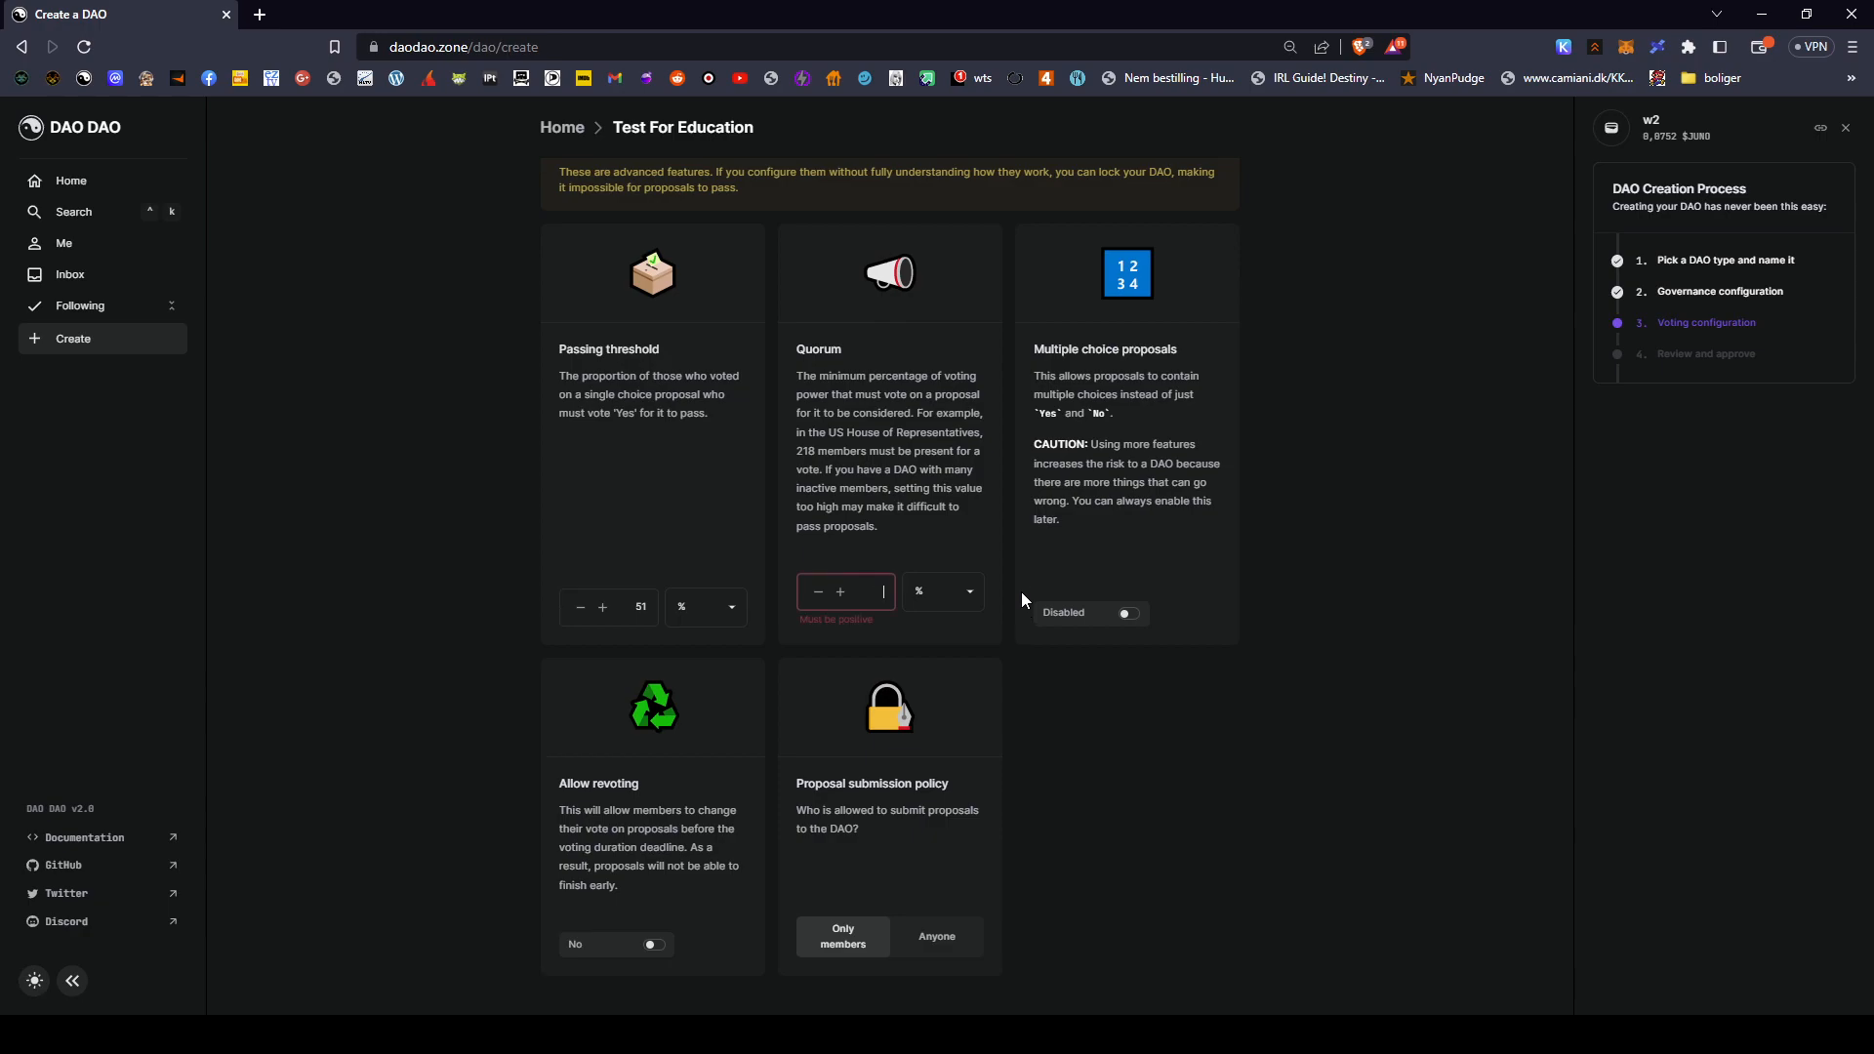
pyautogui.write('40')
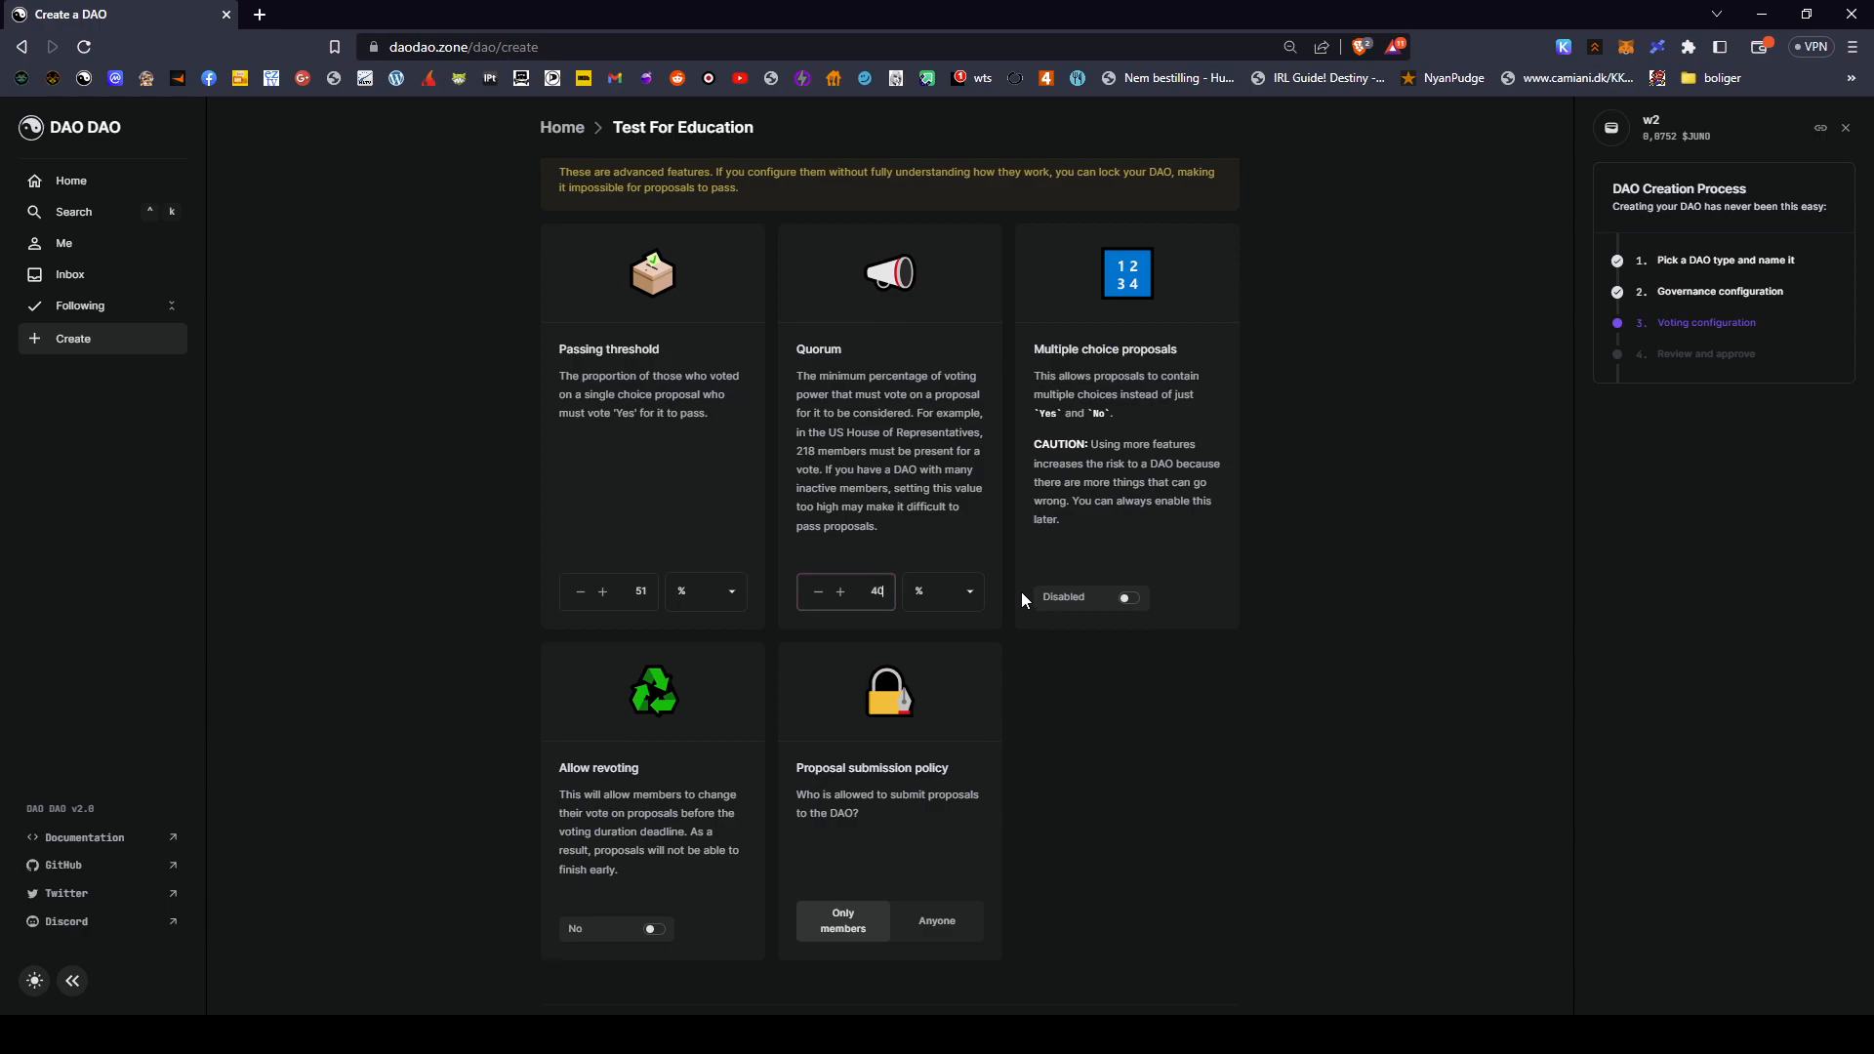
pyautogui.scroll(3, 997, 728)
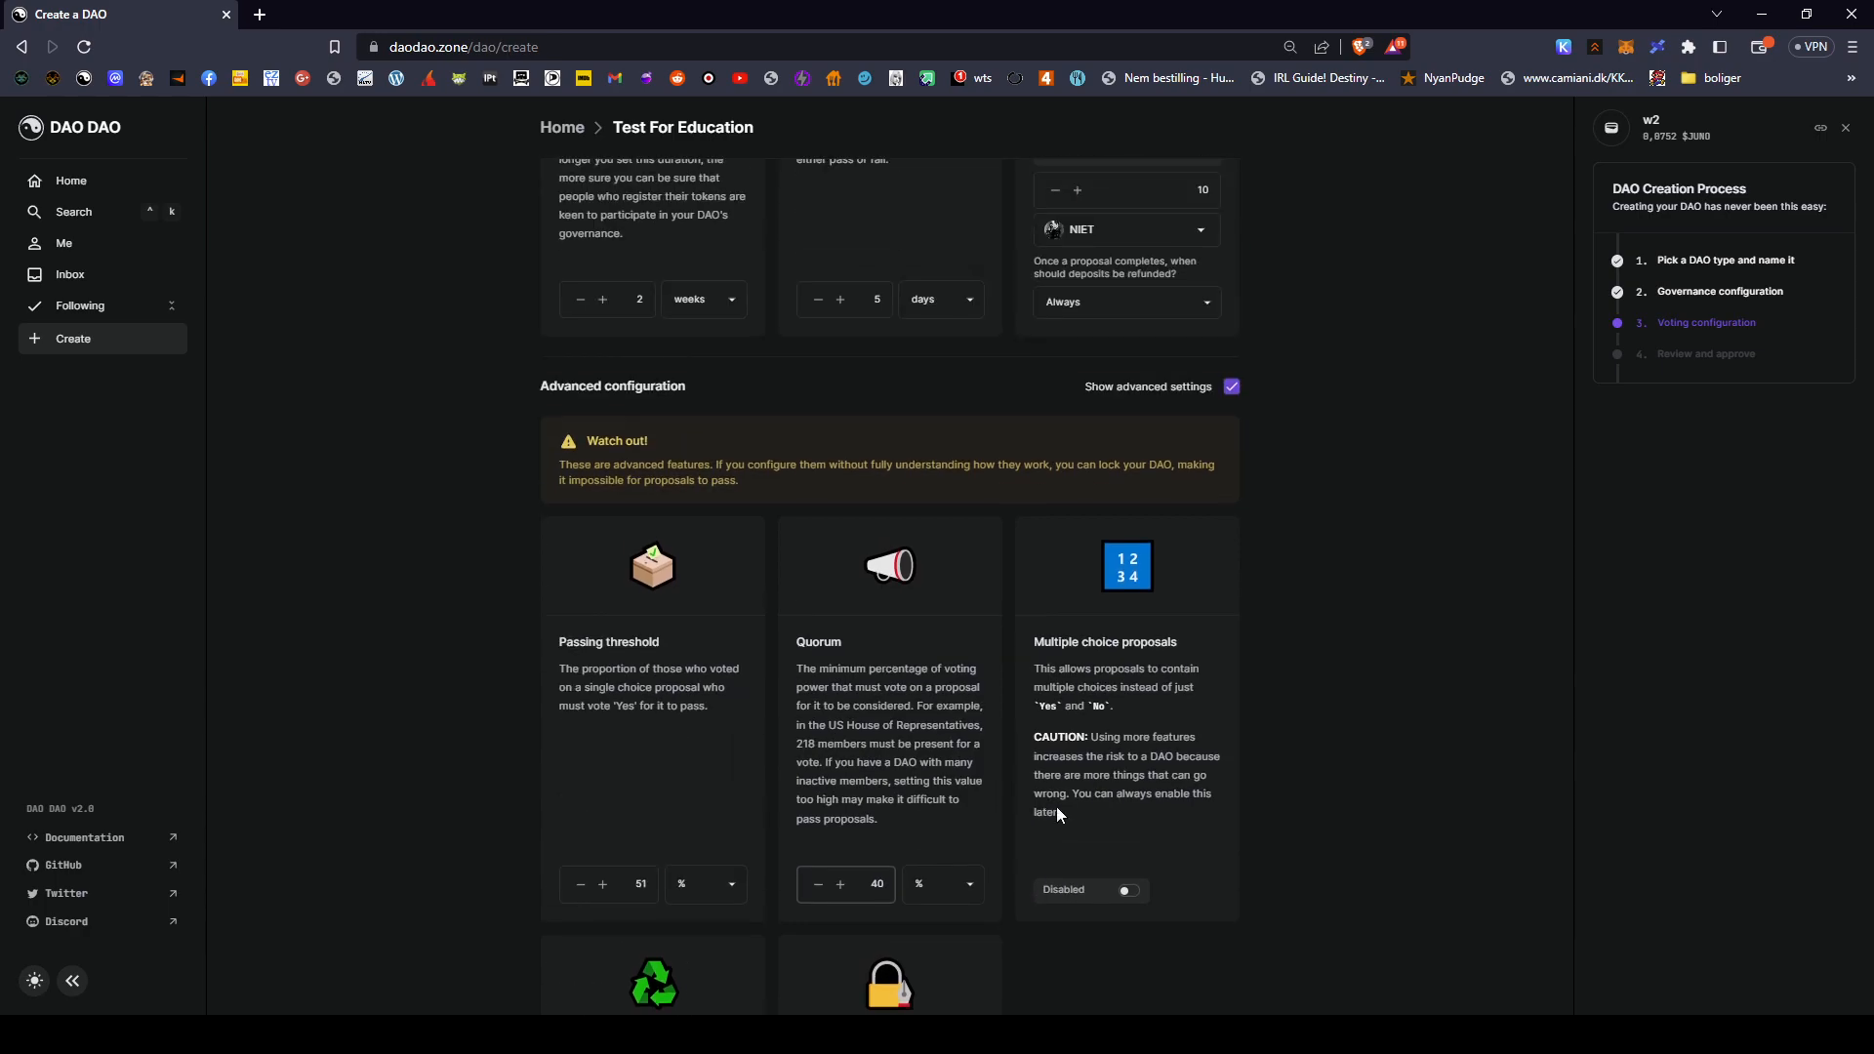
pyautogui.scroll(-3, 1095, 779)
pyautogui.scroll(2, 1007, 870)
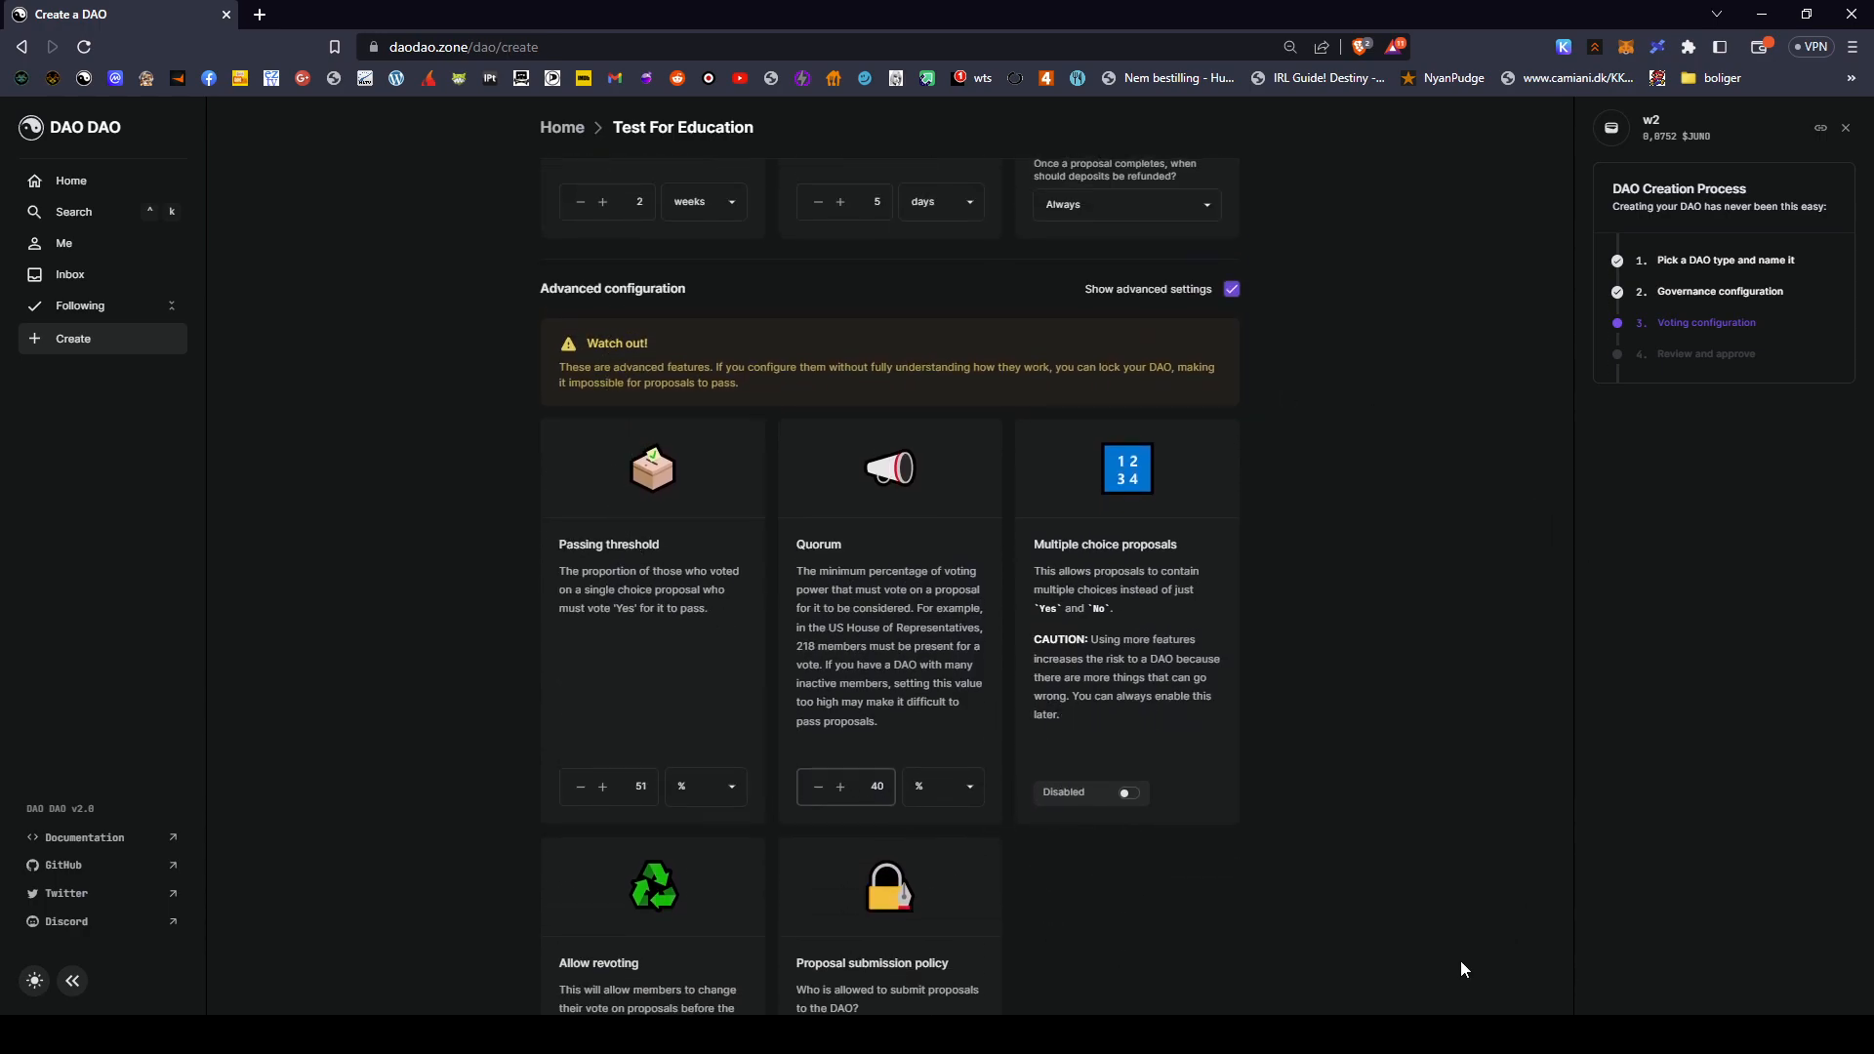
pyautogui.scroll(-2, 1380, 647)
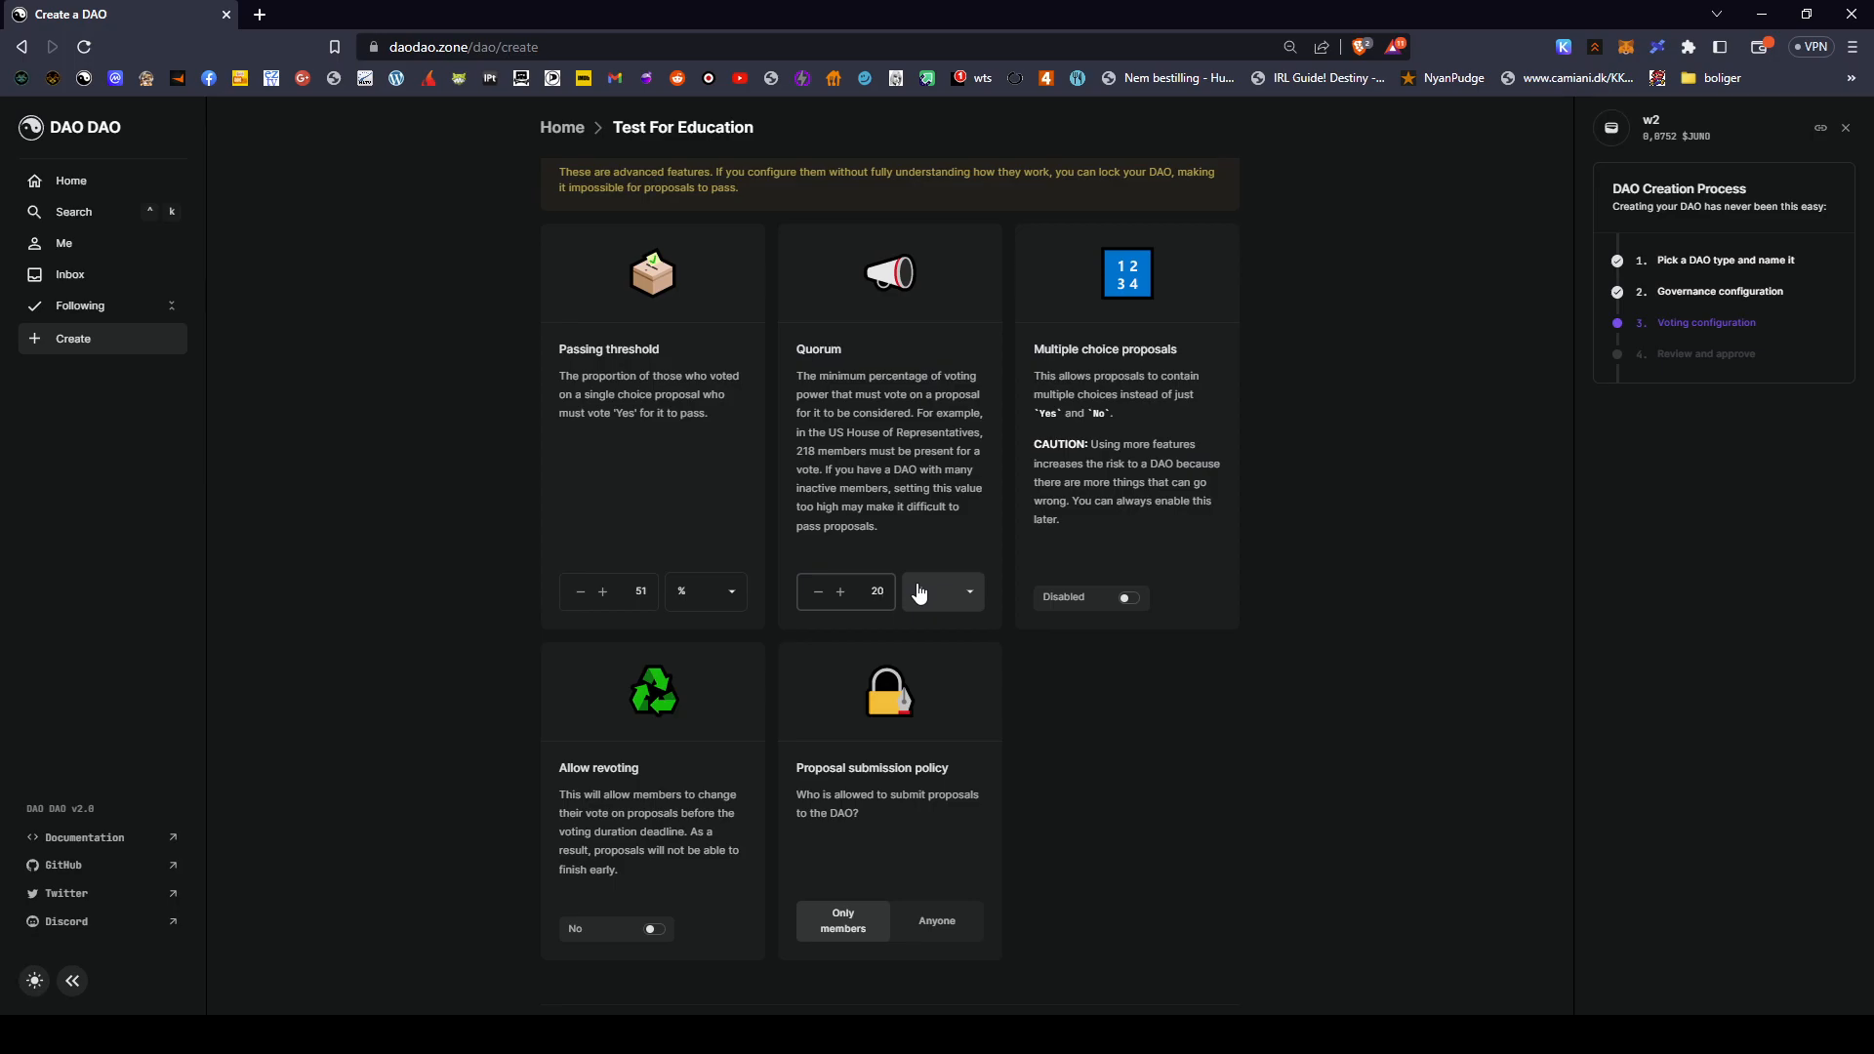
pyautogui.scroll(4, 919, 593)
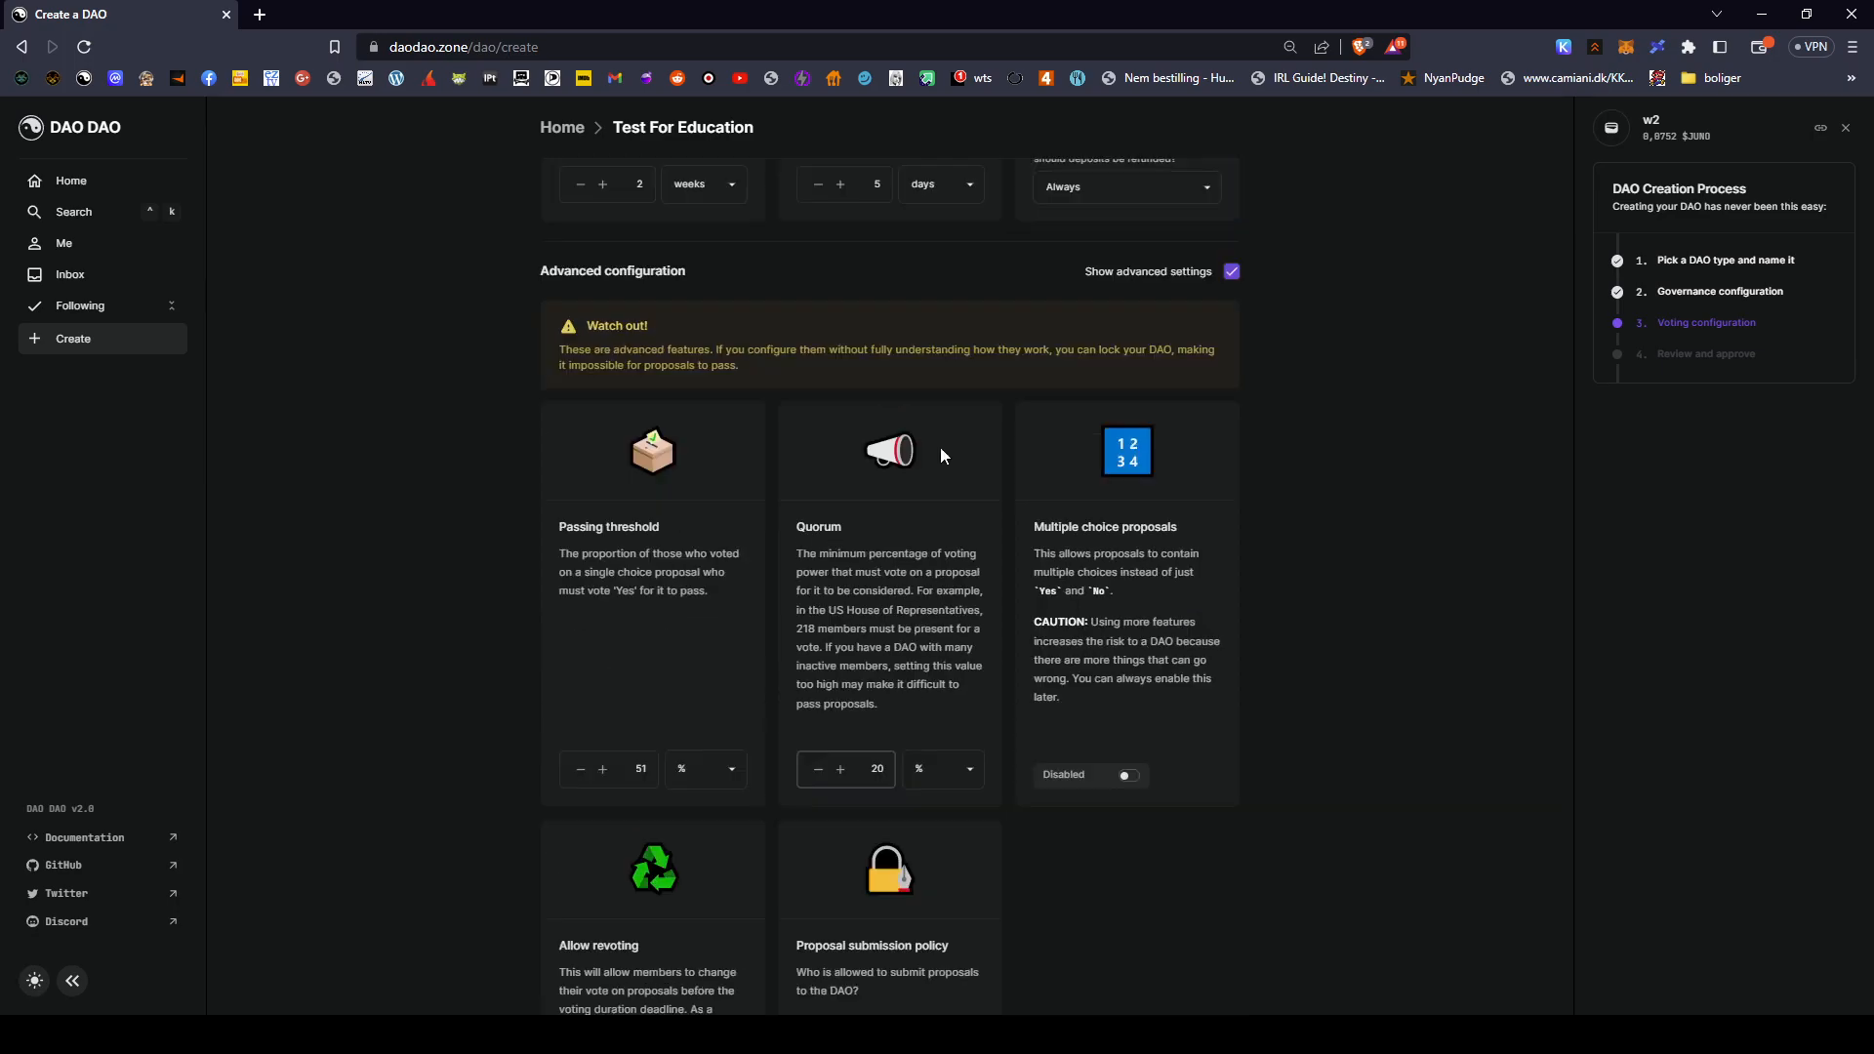
pyautogui.moveTo(1216, 566); pyautogui.dragTo(564, 578)
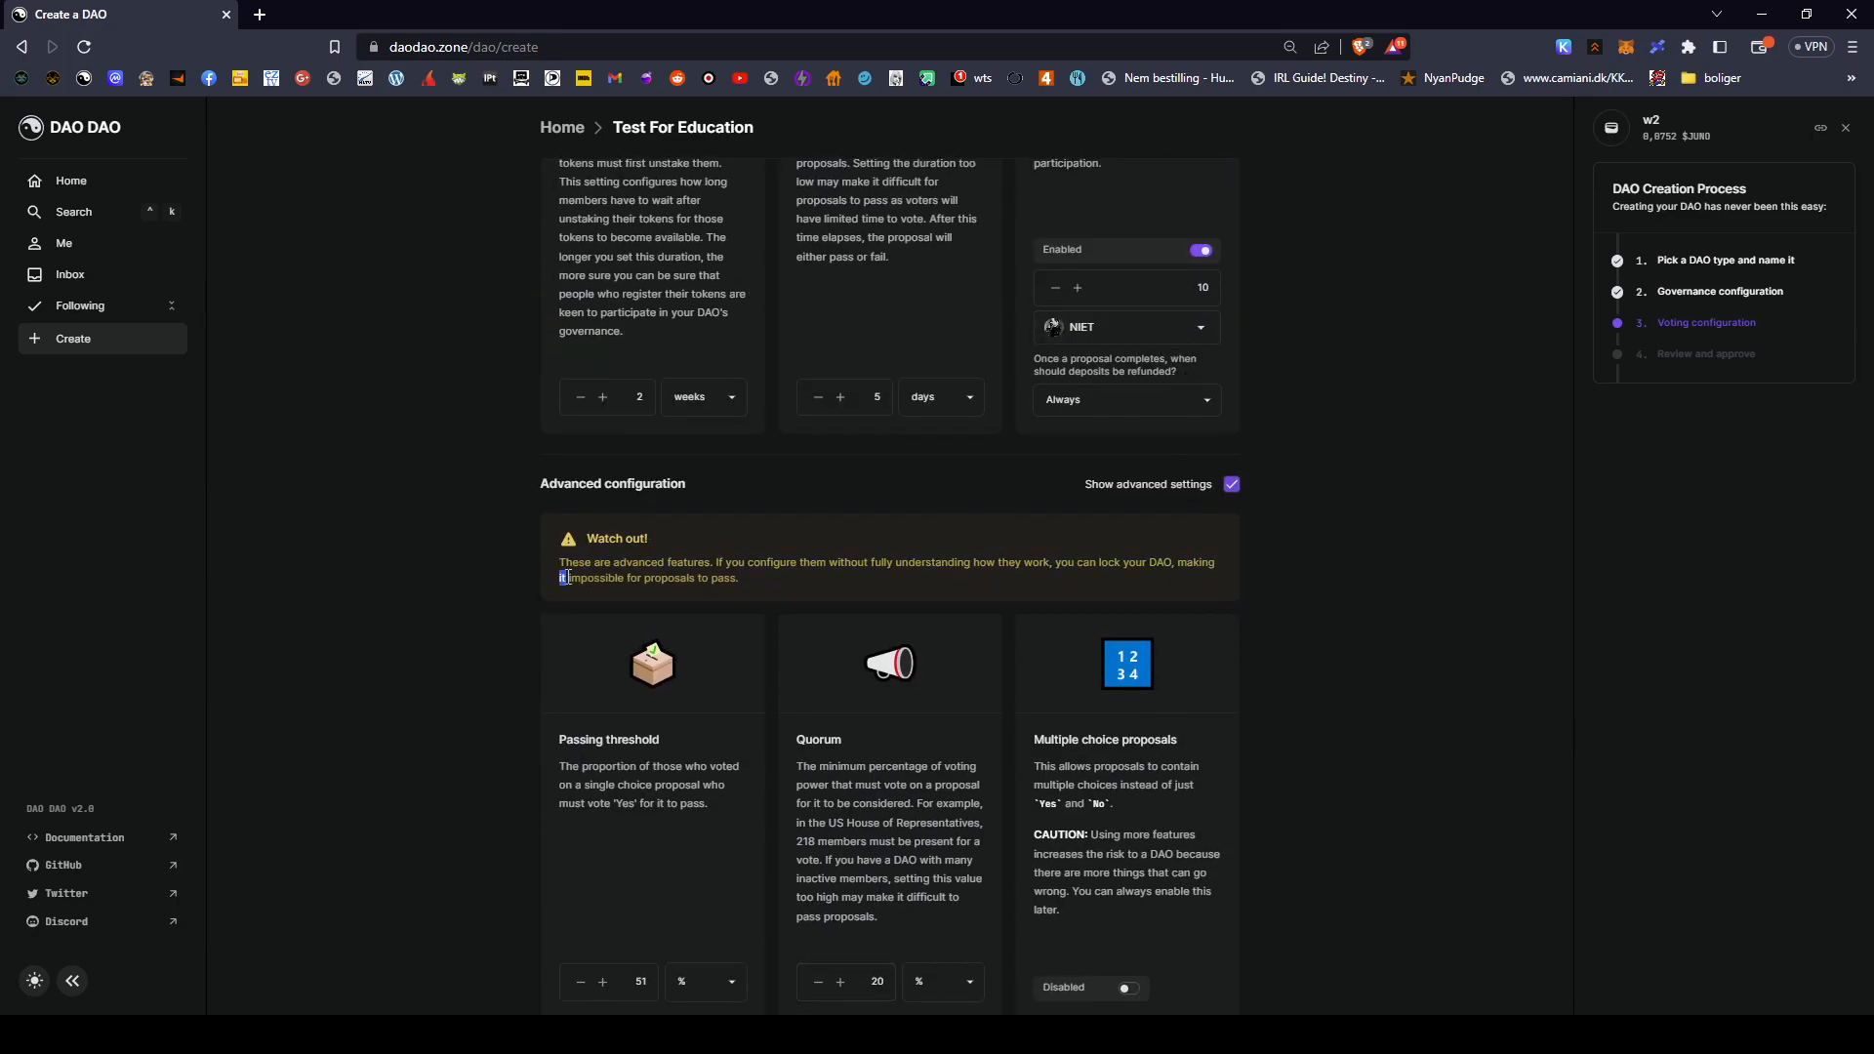
pyautogui.scroll(-4, 771, 669)
# - Toggle Multiple choice proposals several times, leaving it set to Enabled
pyautogui.click(1149, 340)
pyautogui.click(1132, 600)
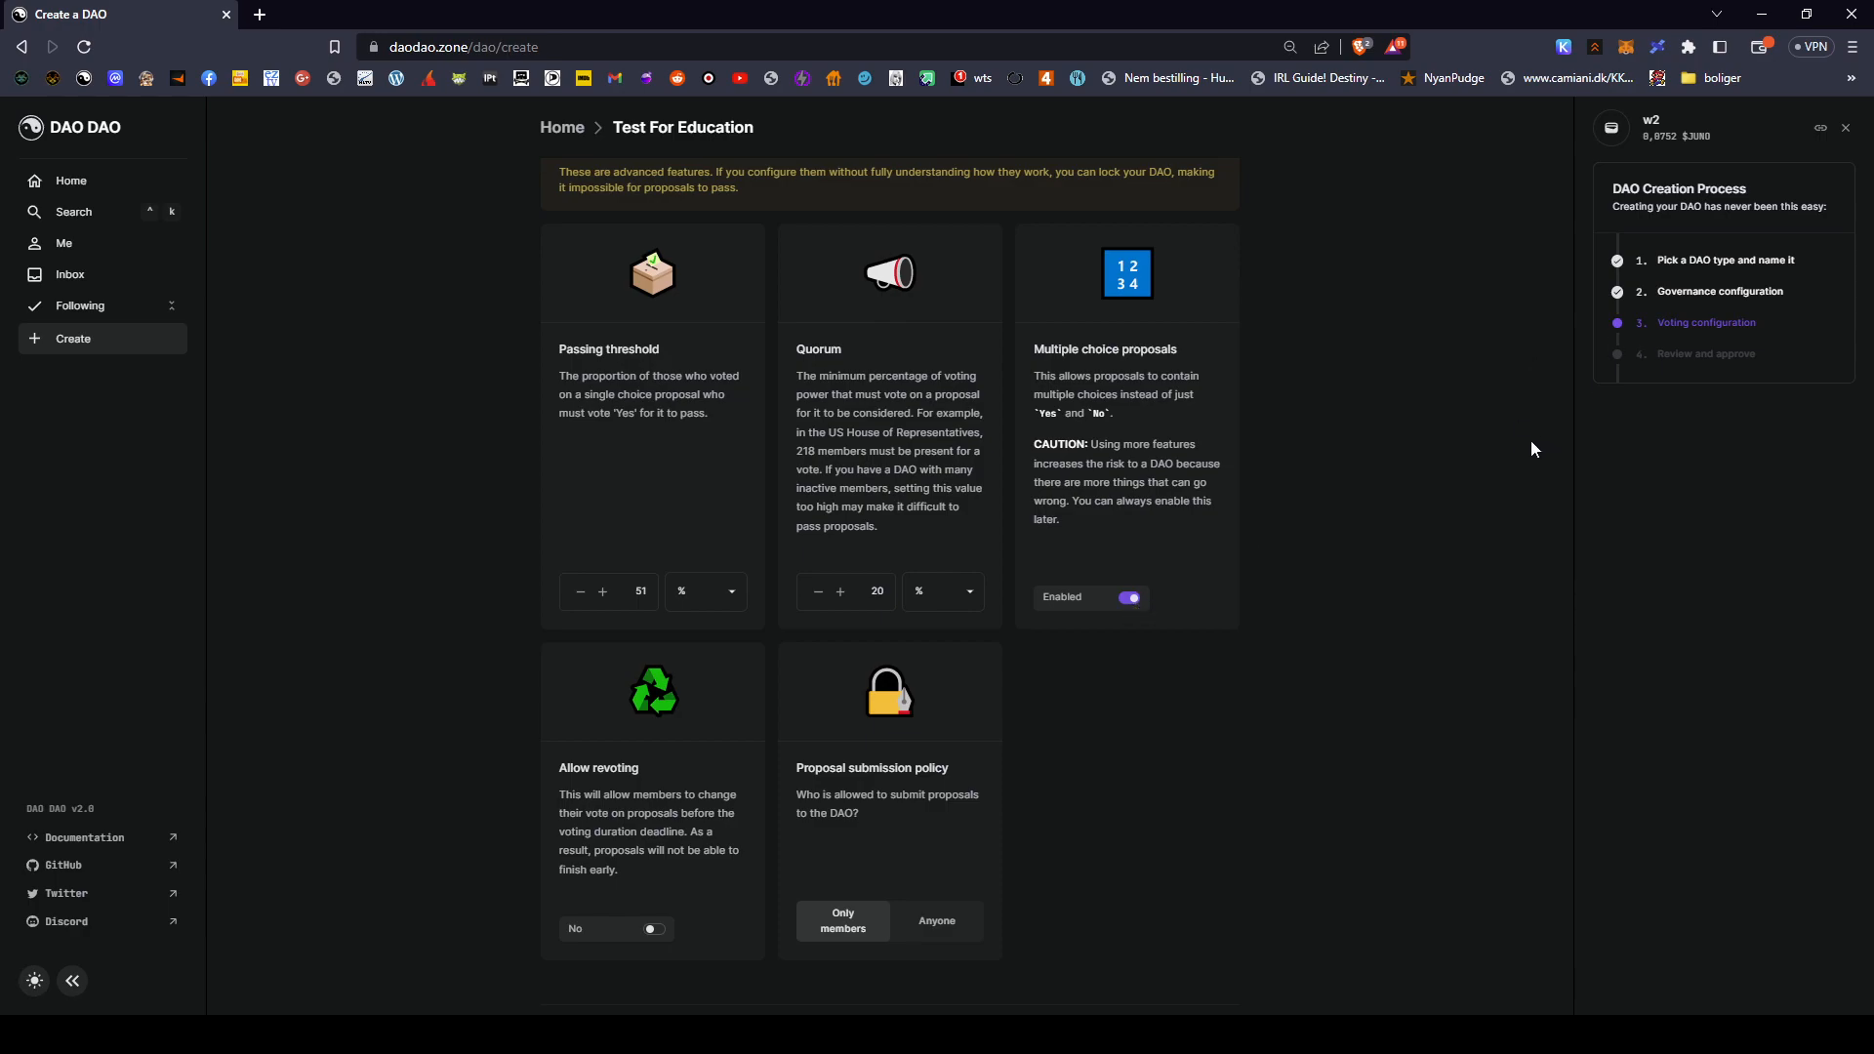
pyautogui.click(1125, 603)
pyautogui.click(1132, 605)
pyautogui.click(1135, 607)
pyautogui.click(1135, 607)
pyautogui.click(1135, 607)
pyautogui.click(1135, 607)
pyautogui.click(1135, 608)
pyautogui.click(1135, 608)
pyautogui.scroll(-2, 1314, 439)
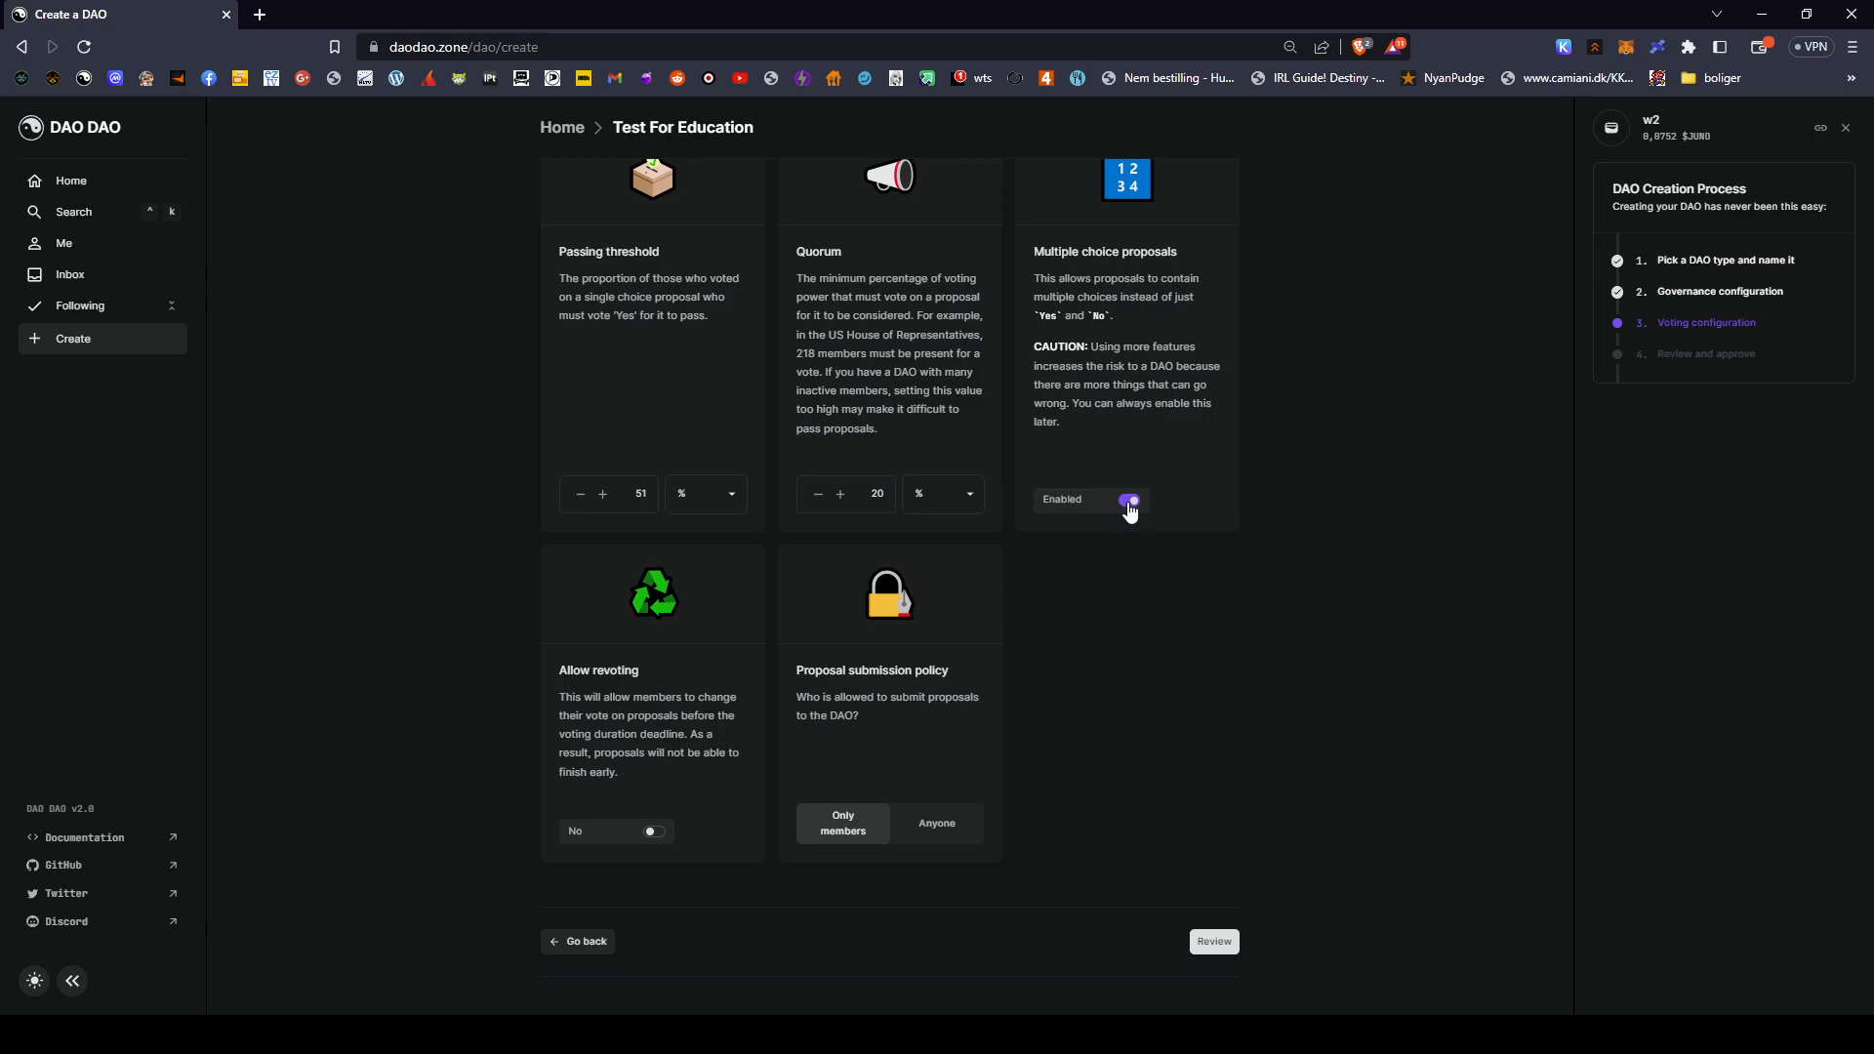
pyautogui.click(1130, 507)
pyautogui.scroll(2, 1361, 764)
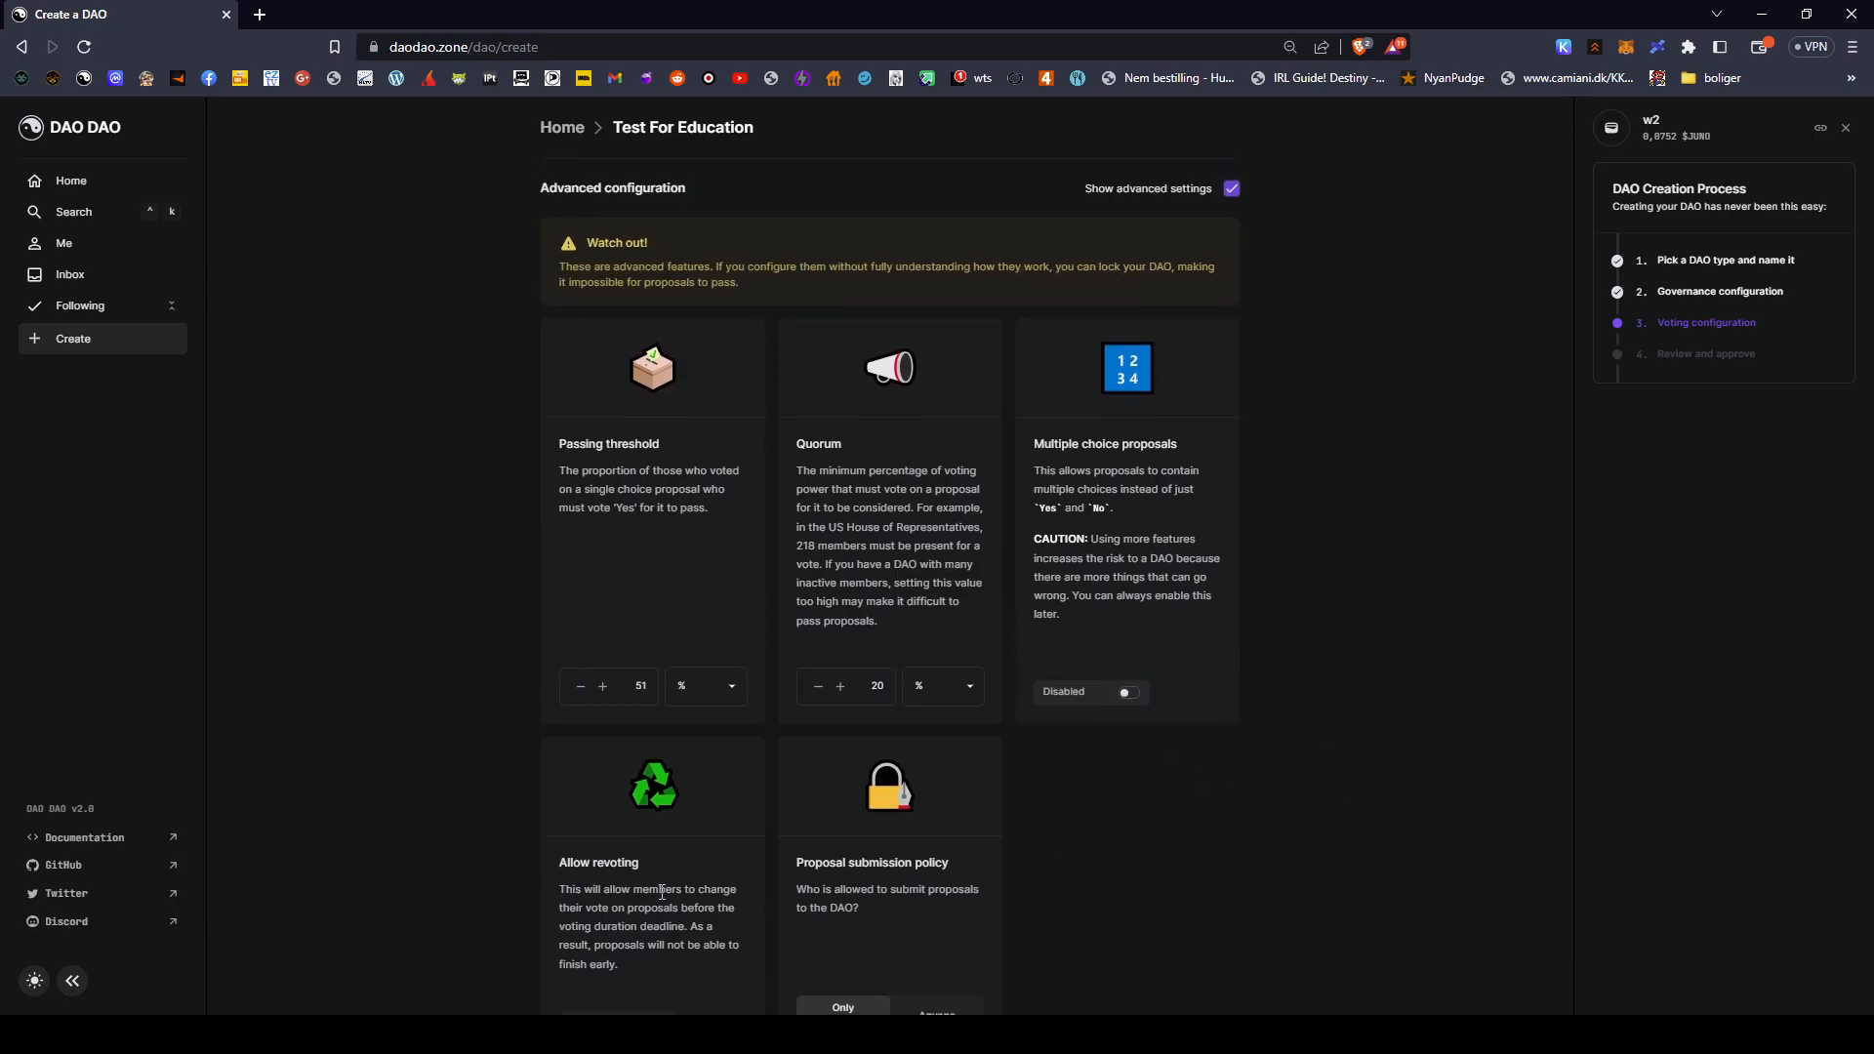
pyautogui.scroll(-2, 992, 641)
pyautogui.click(1133, 503)
pyautogui.scroll(1, 990, 554)
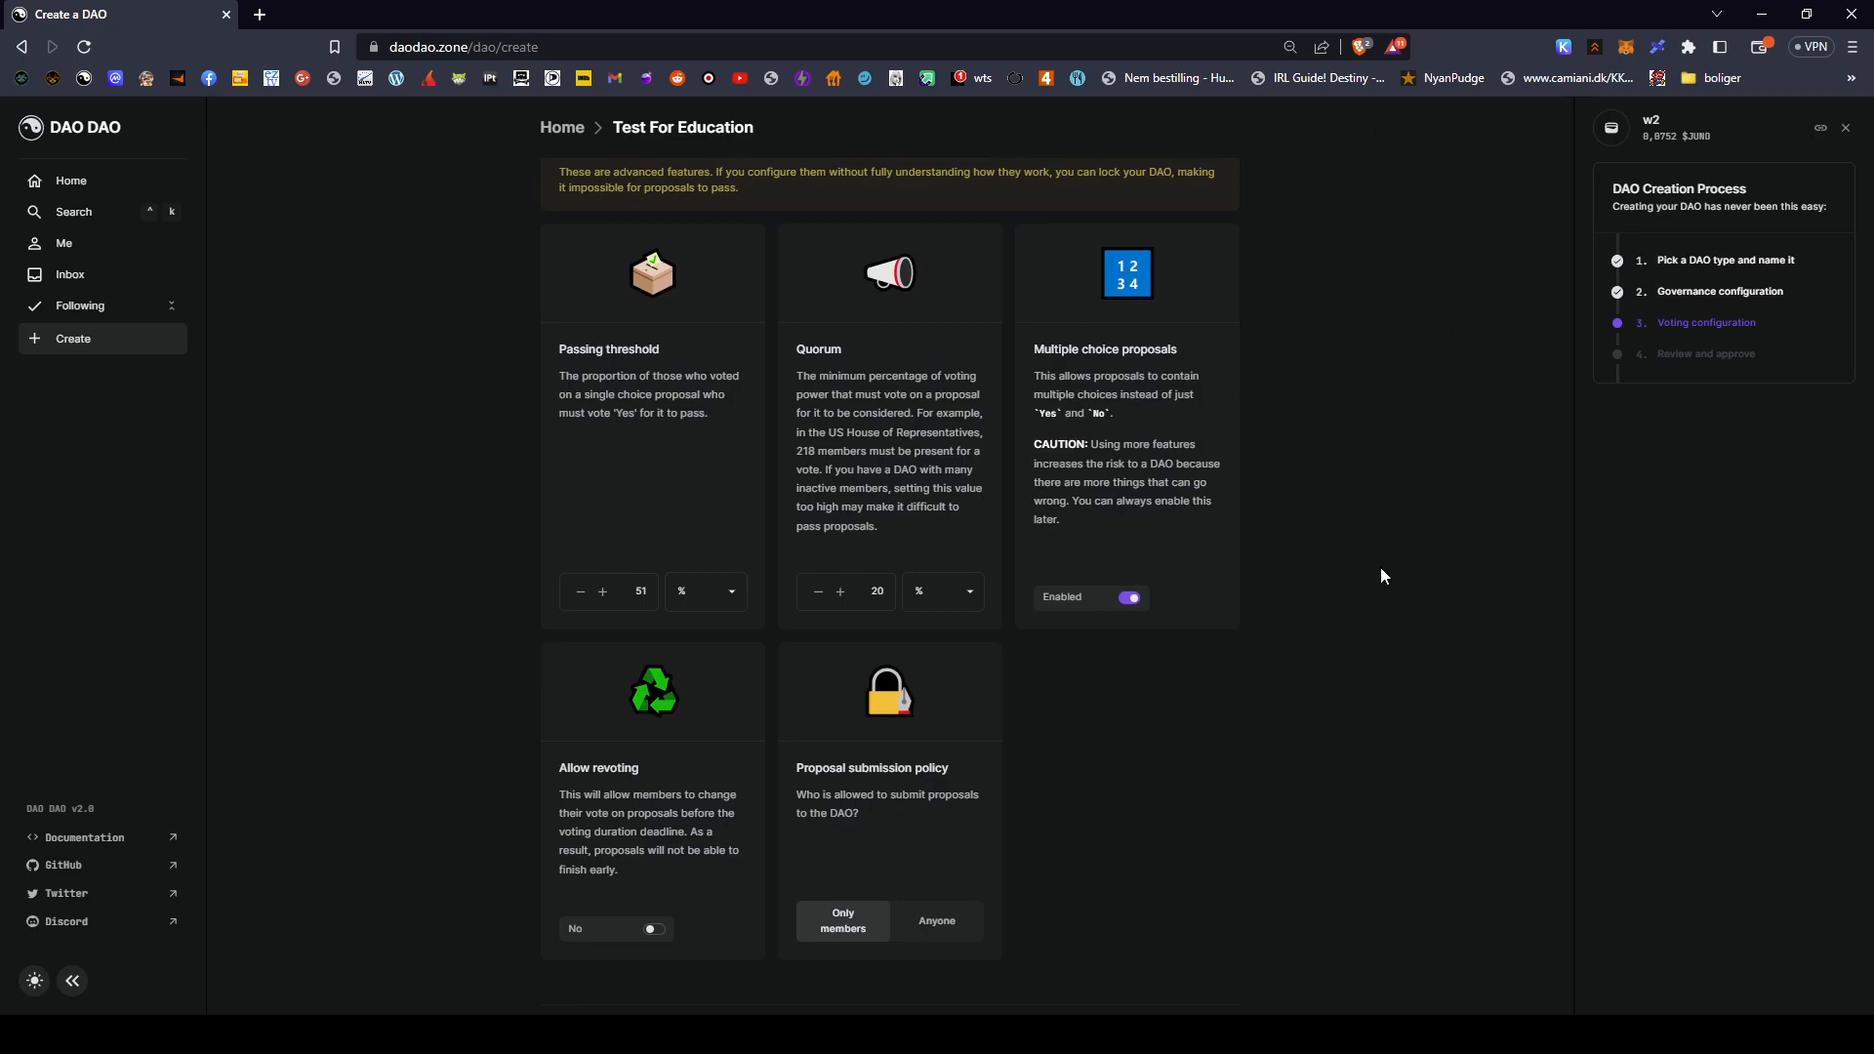
pyautogui.scroll(-1, 1191, 713)
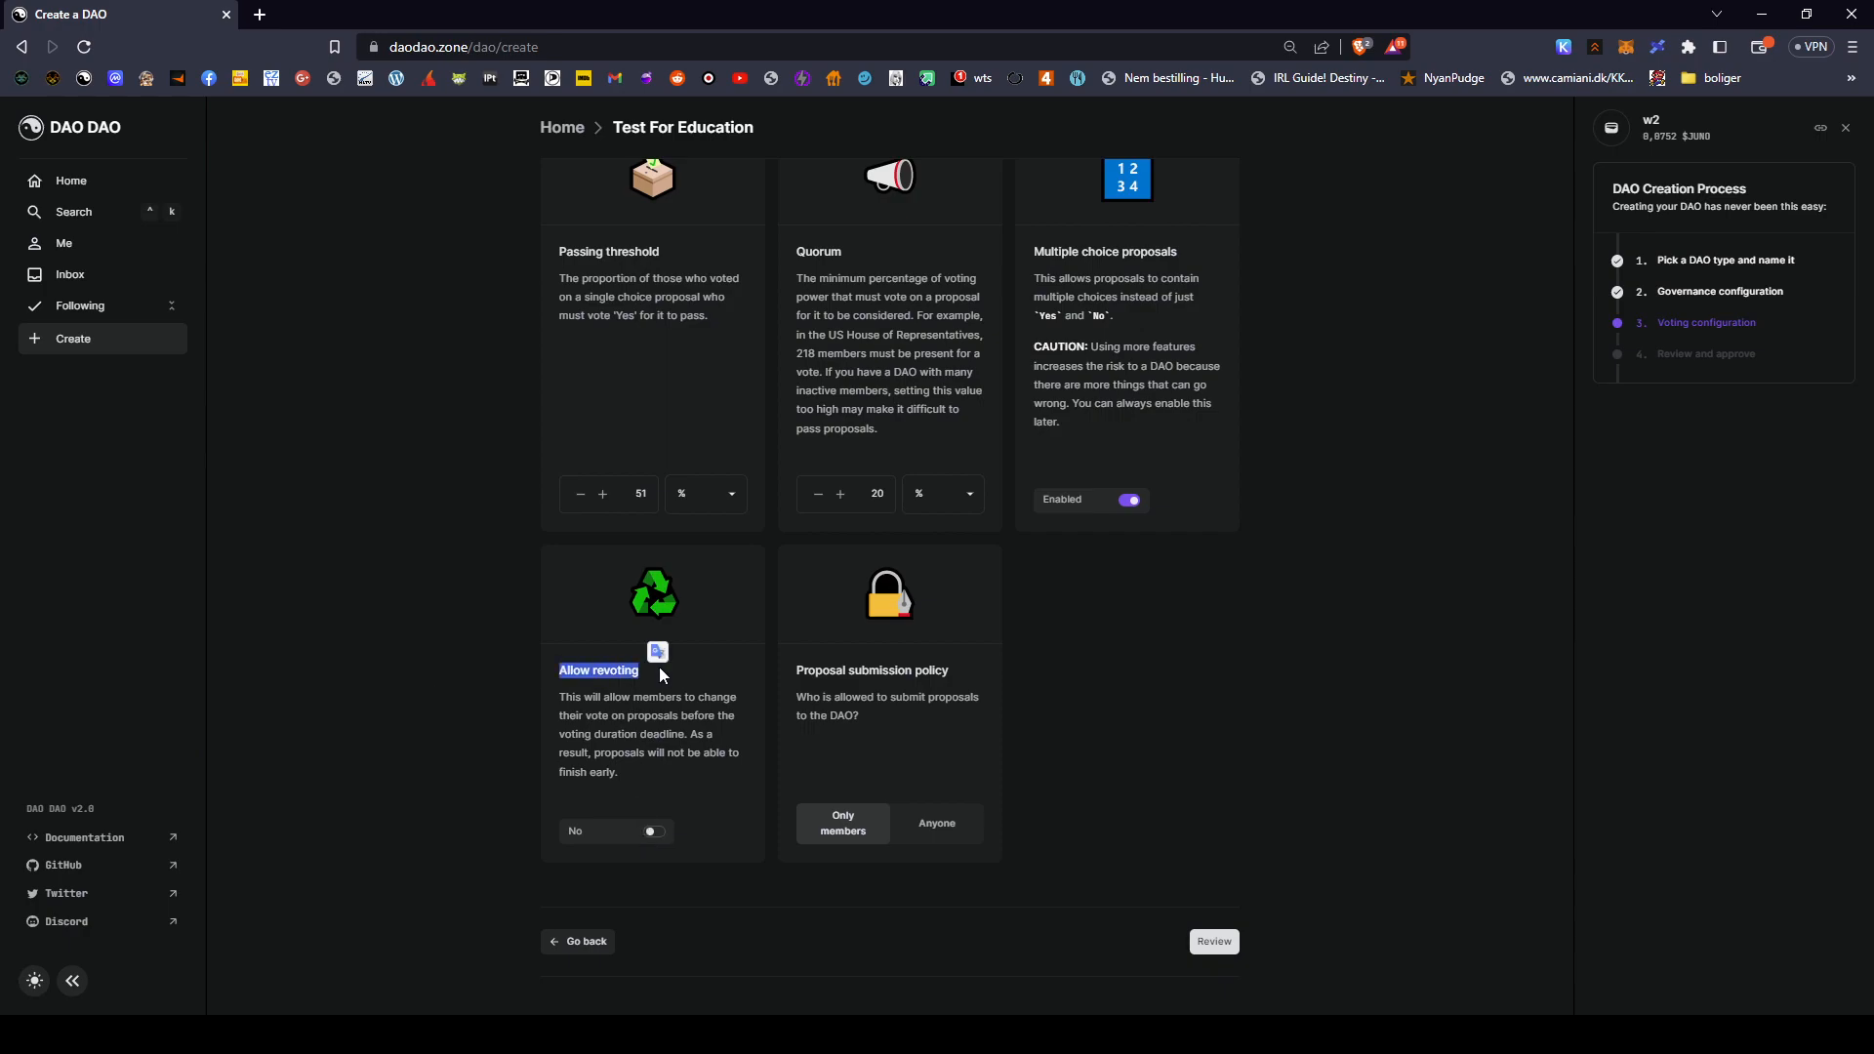
pyautogui.moveTo(559, 705); pyautogui.dragTo(753, 735)
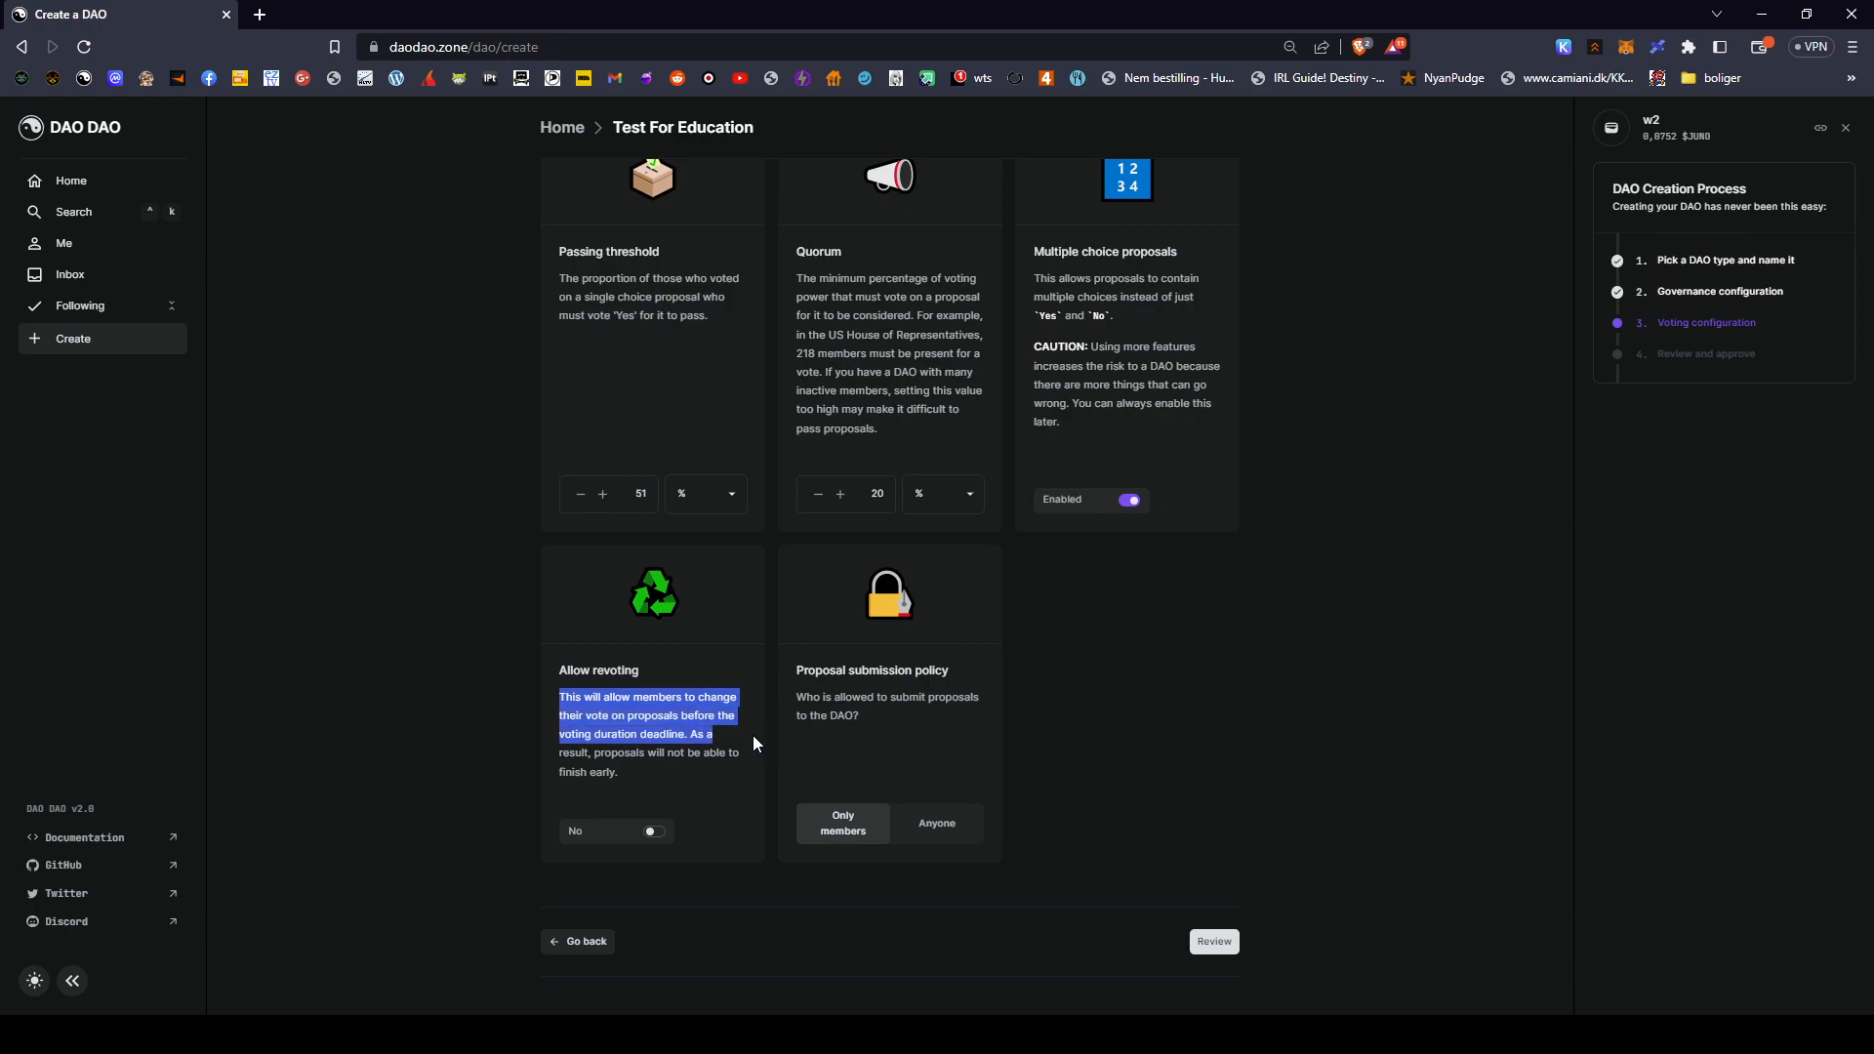
pyautogui.click(599, 754)
pyautogui.moveTo(598, 754); pyautogui.dragTo(717, 783)
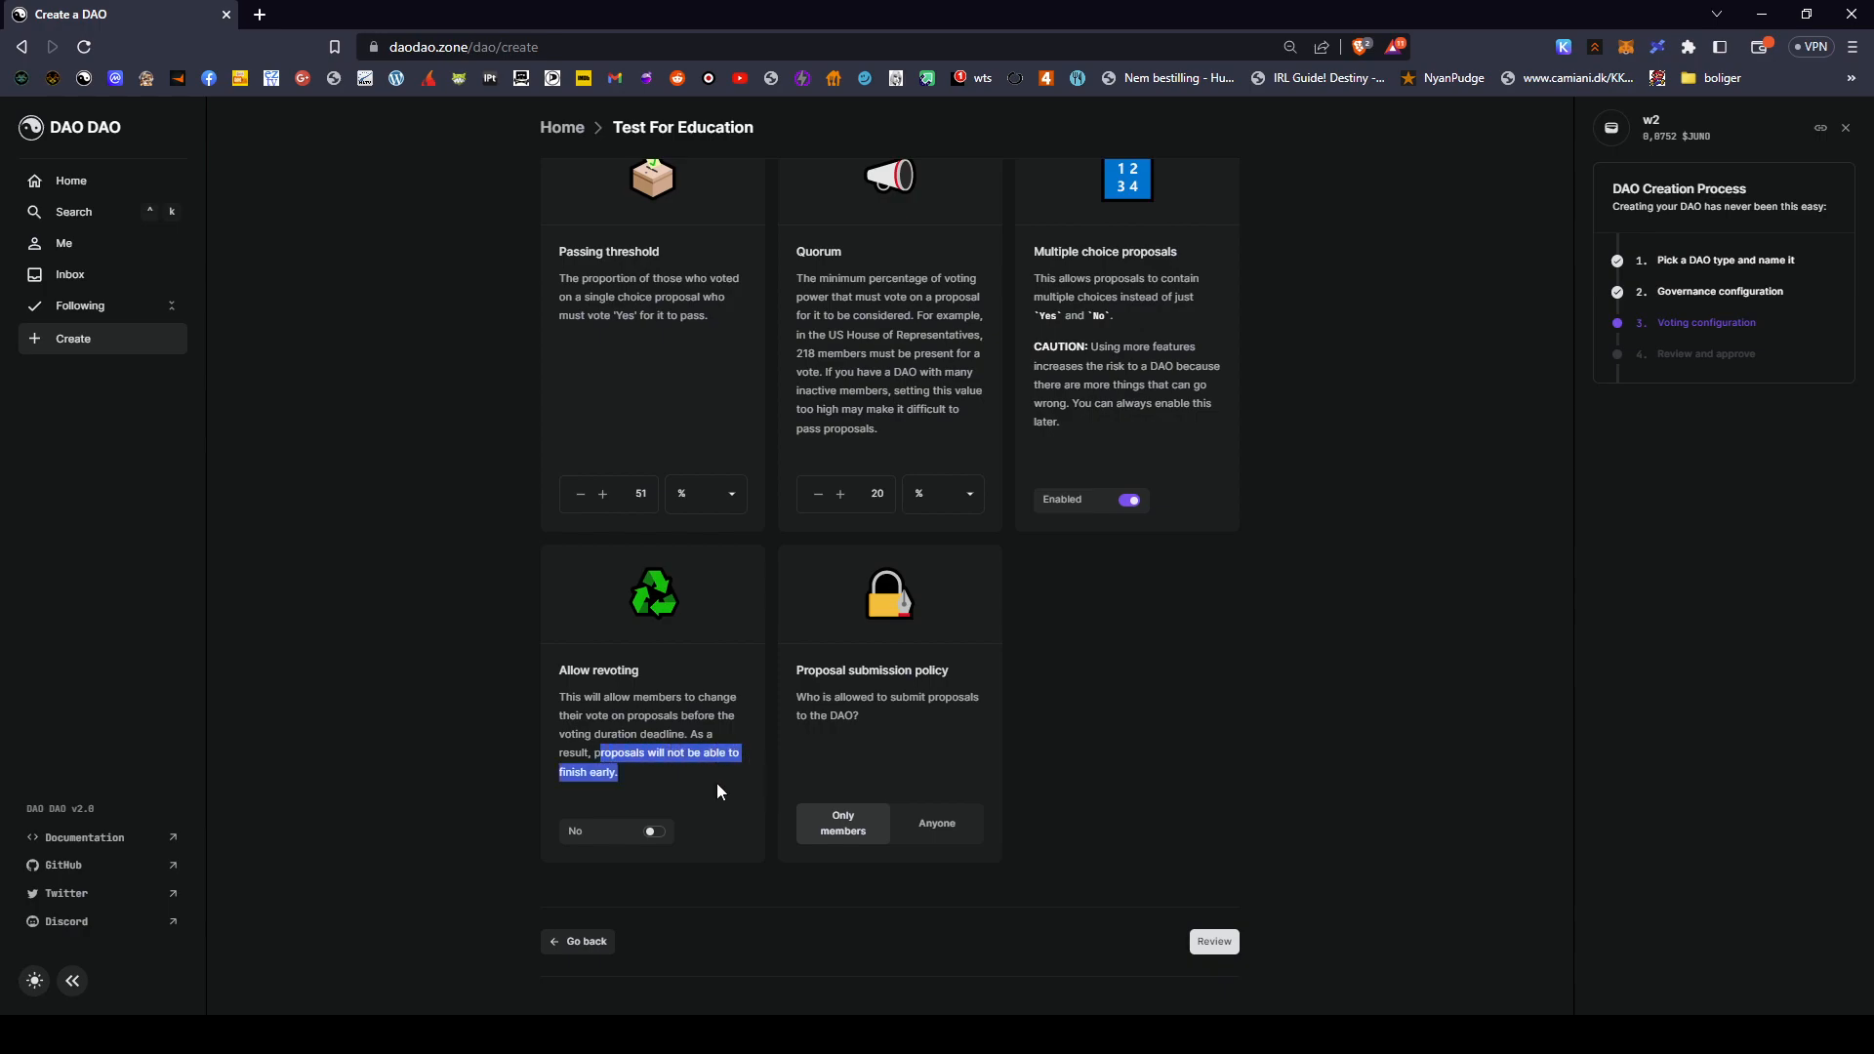
pyautogui.click(709, 785)
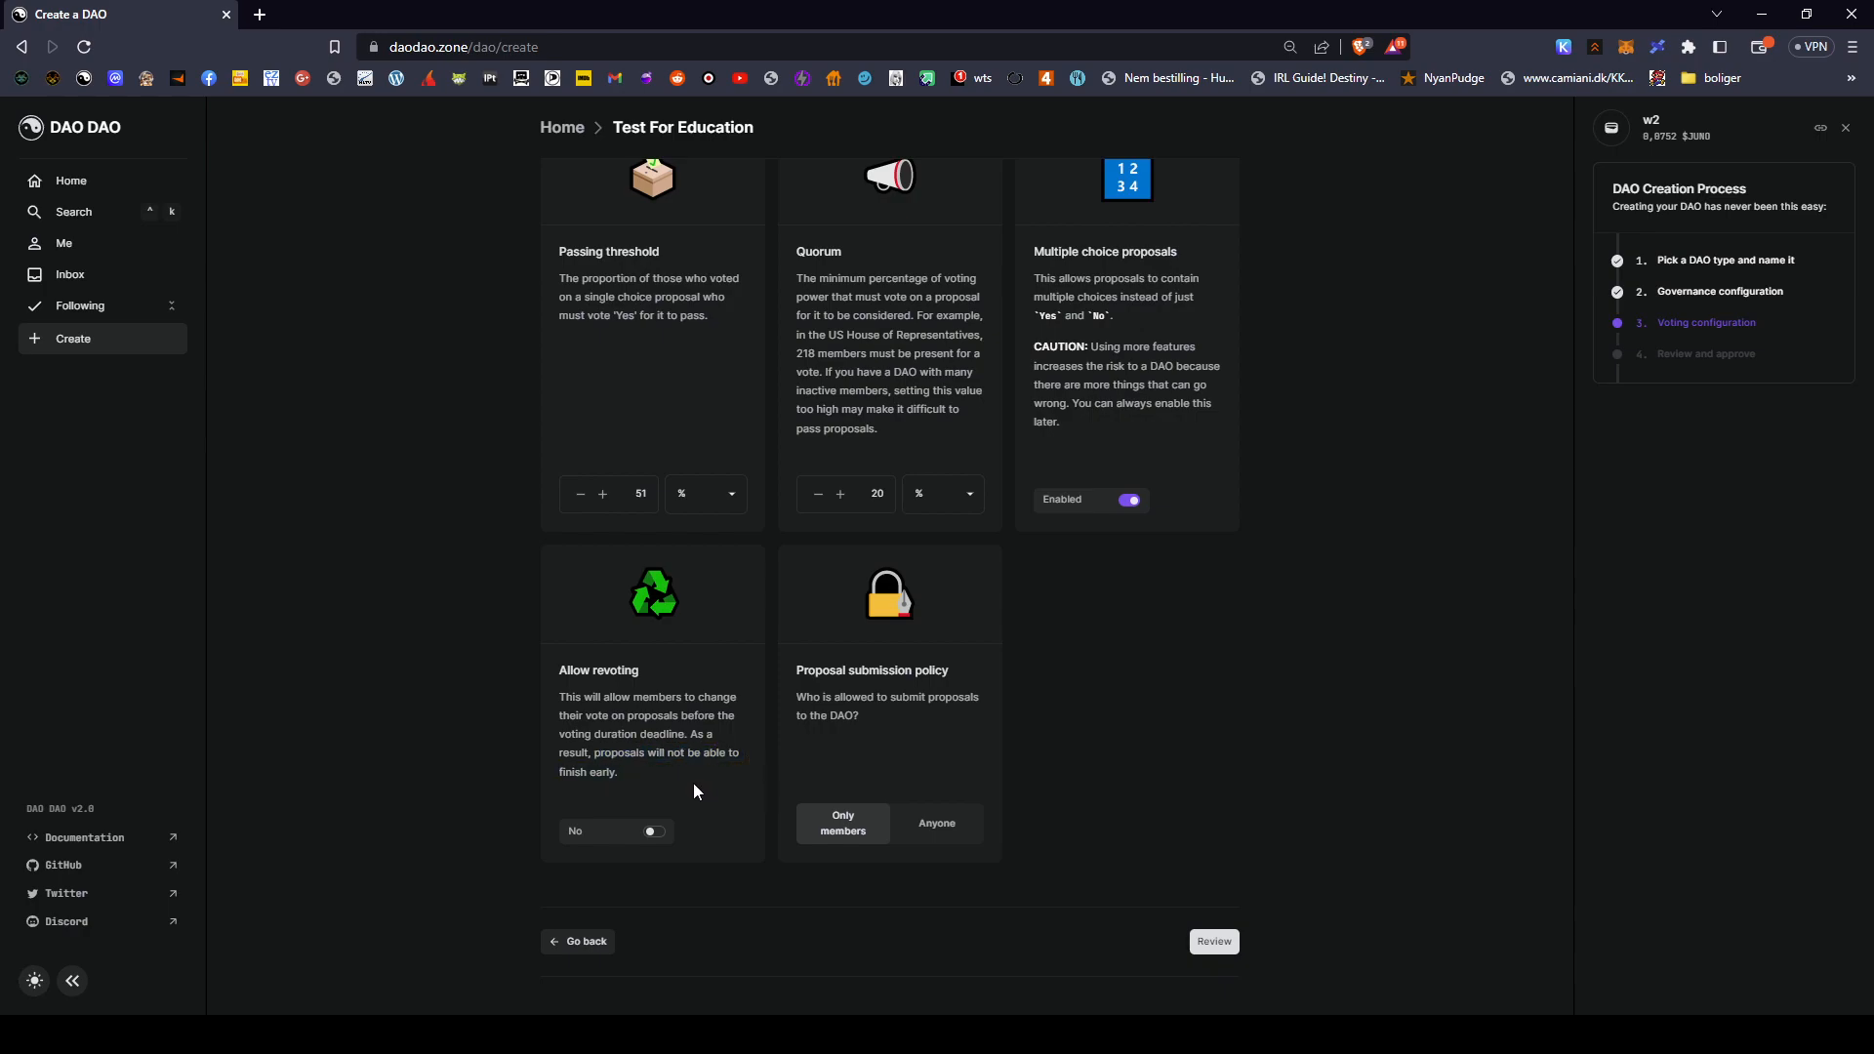
pyautogui.moveTo(554, 675); pyautogui.dragTo(742, 766)
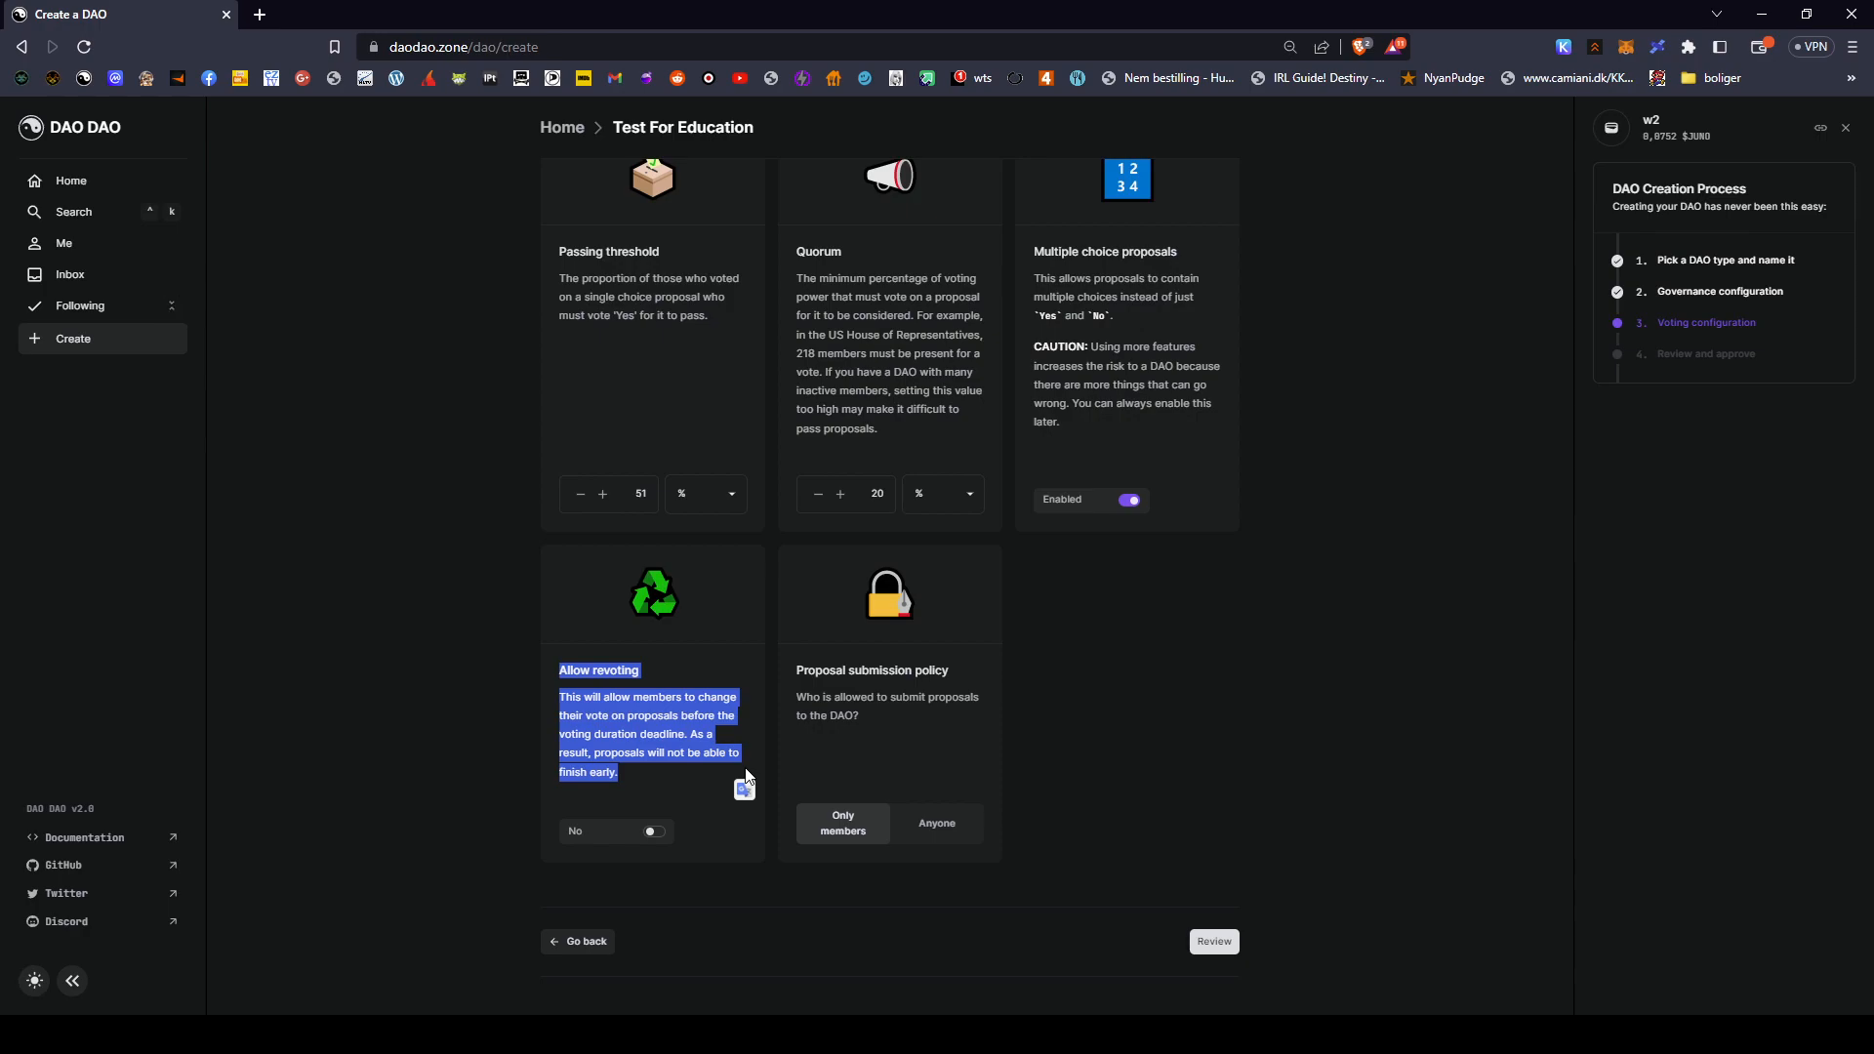
pyautogui.click(659, 804)
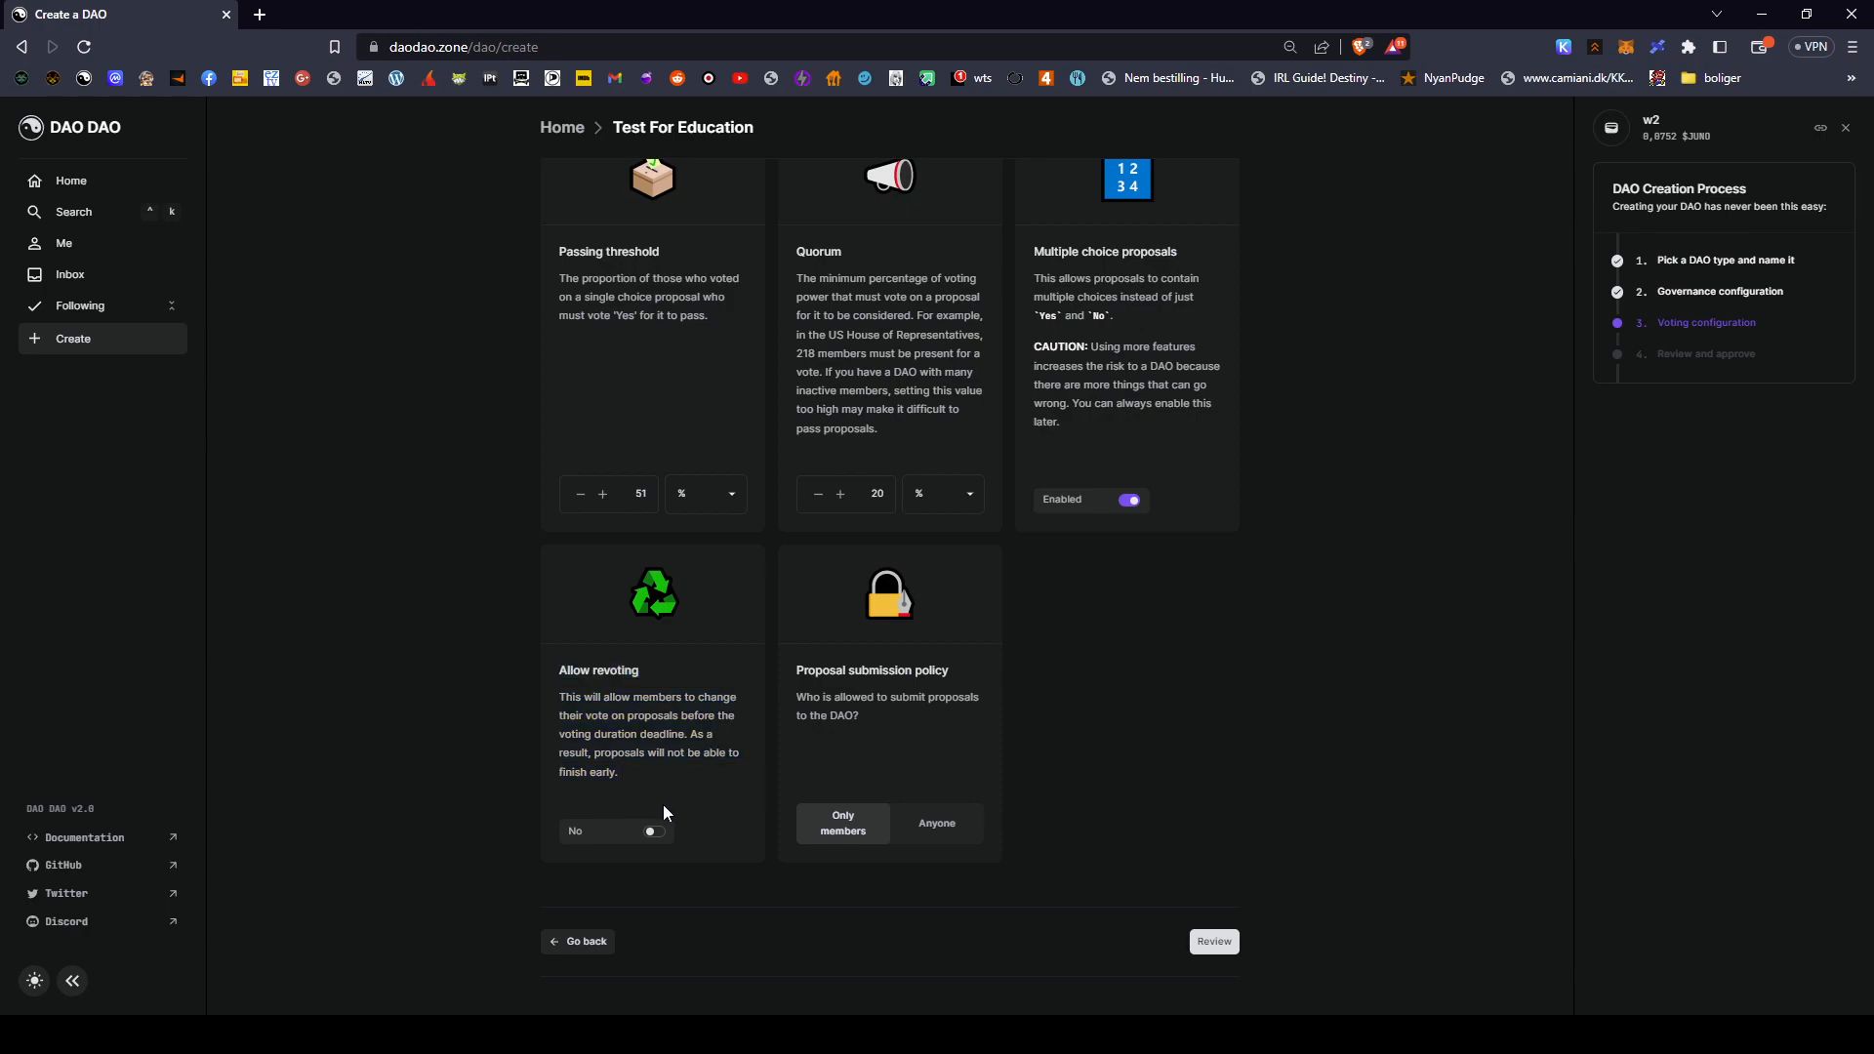
pyautogui.click(660, 833)
pyautogui.click(658, 833)
pyautogui.moveTo(525, 563); pyautogui.dragTo(1075, 720)
pyautogui.click(1116, 774)
pyautogui.moveTo(593, 759); pyautogui.dragTo(758, 776)
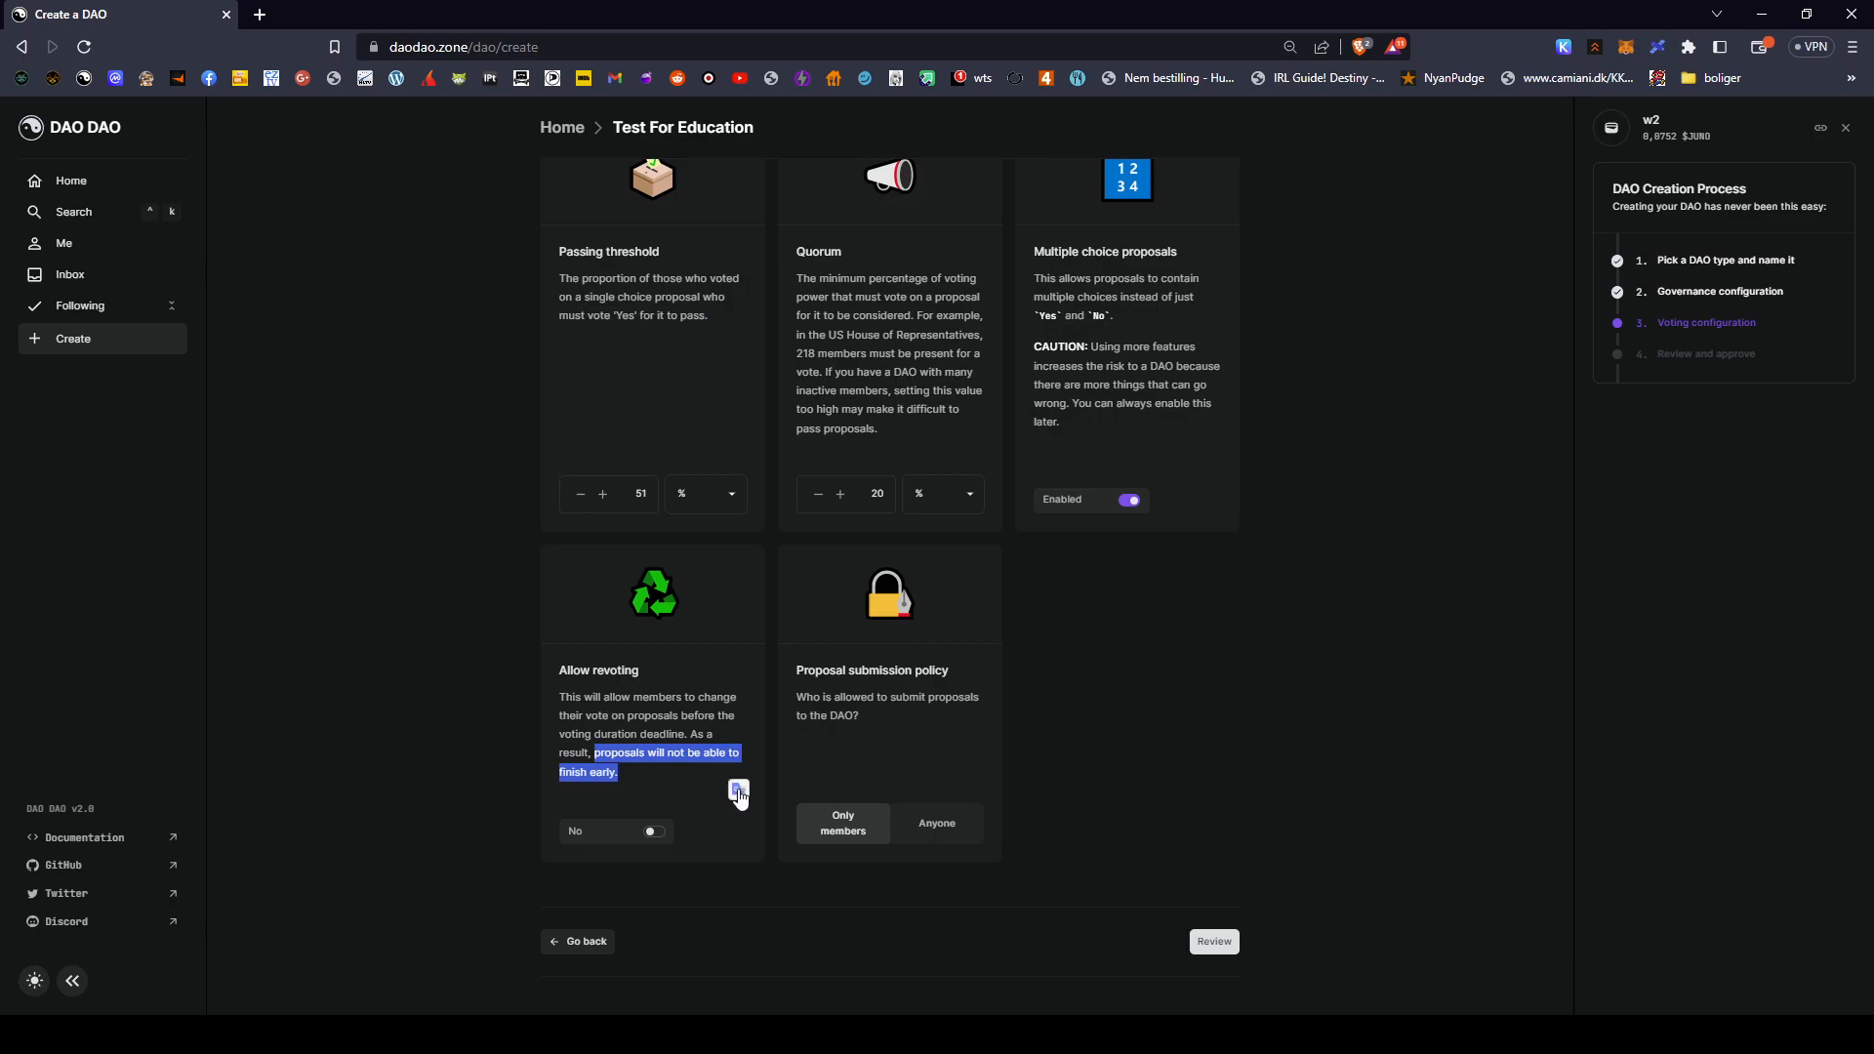
pyautogui.scroll(3, 1145, 597)
pyautogui.scroll(-2, 1356, 631)
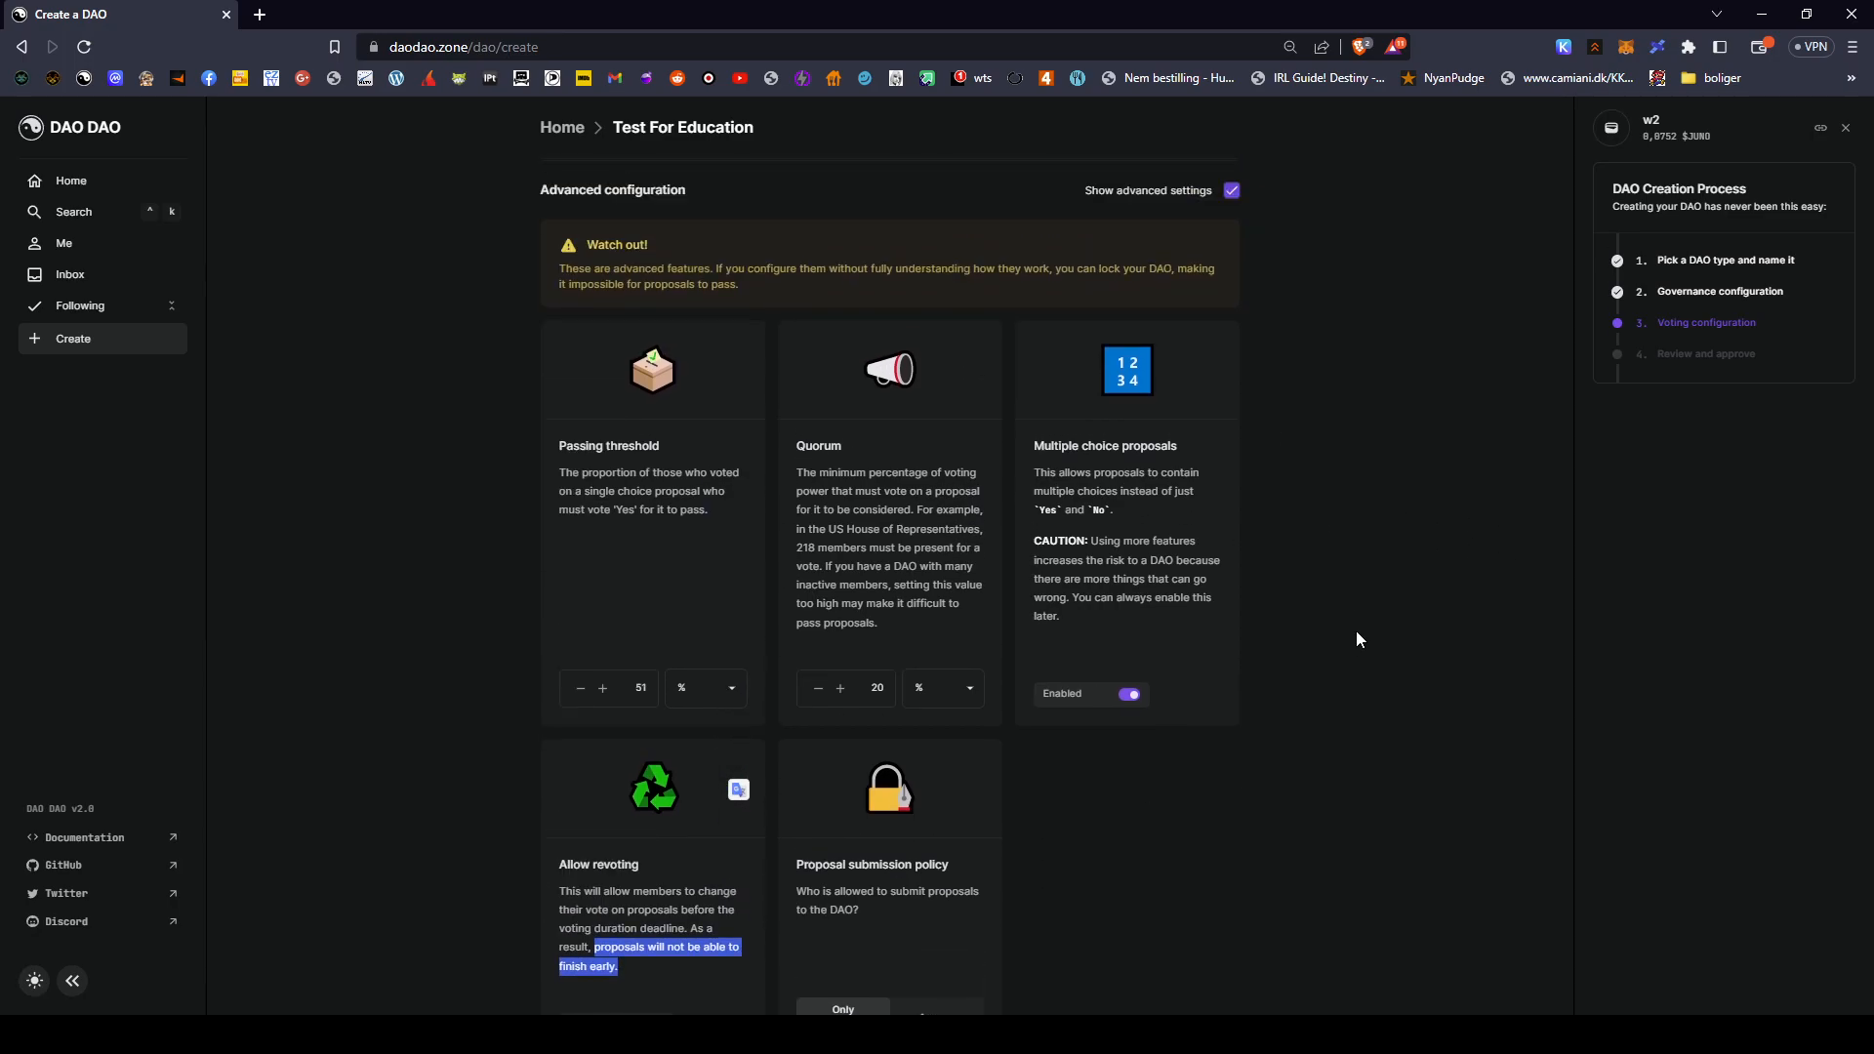
pyautogui.scroll(5, 1356, 631)
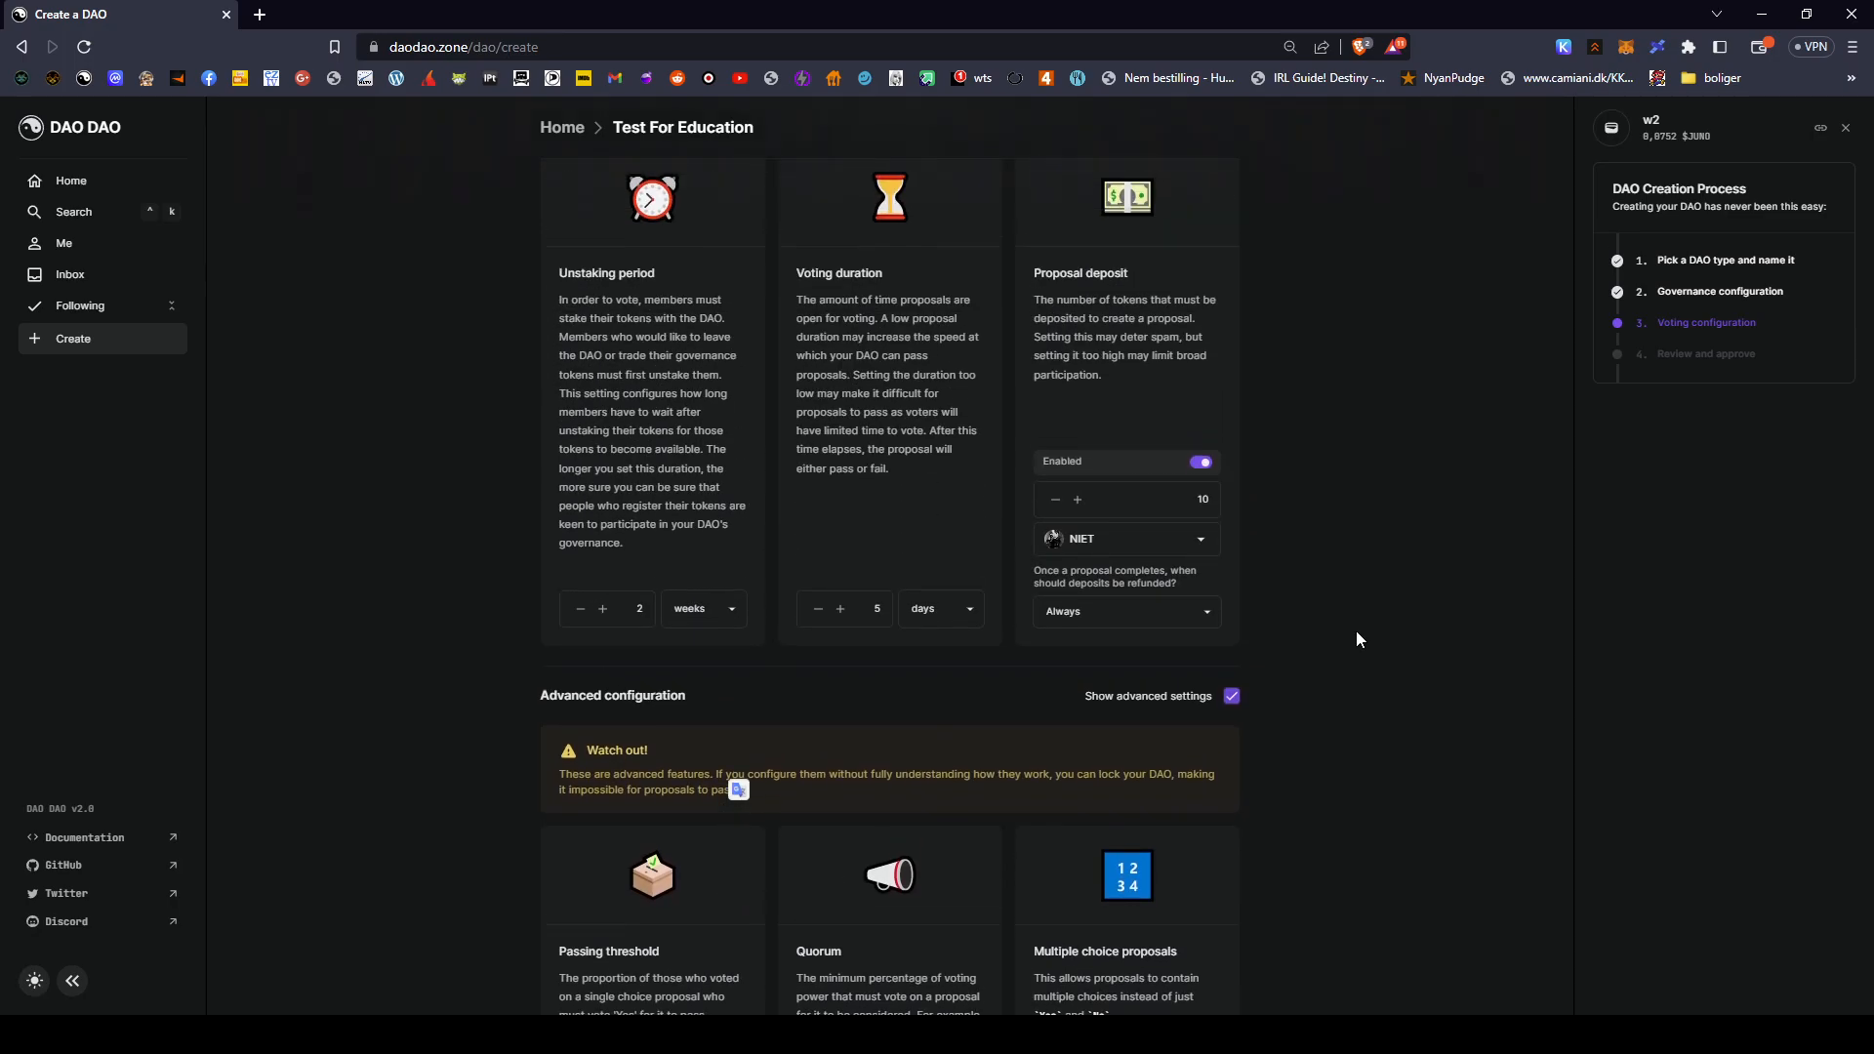
pyautogui.scroll(1, 1356, 633)
pyautogui.doubleClick(884, 691)
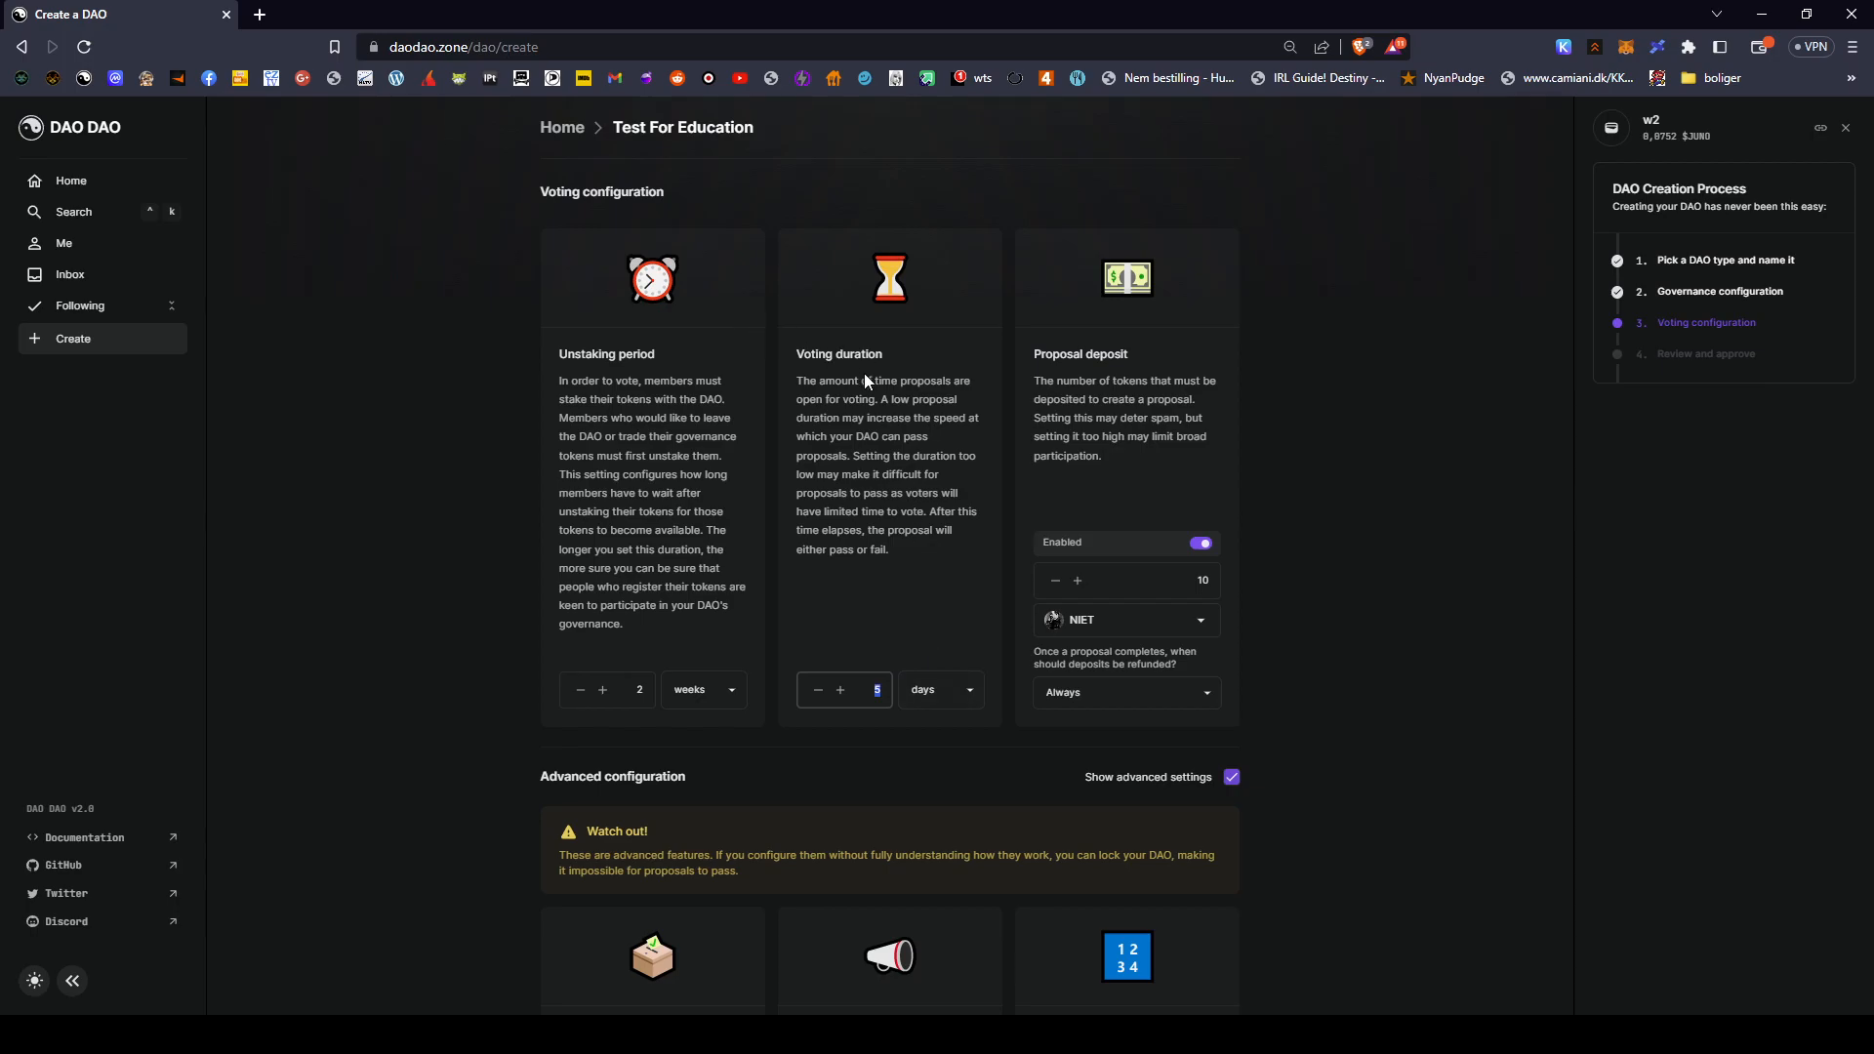
pyautogui.scroll(-1, 865, 377)
pyautogui.scroll(-7, 868, 378)
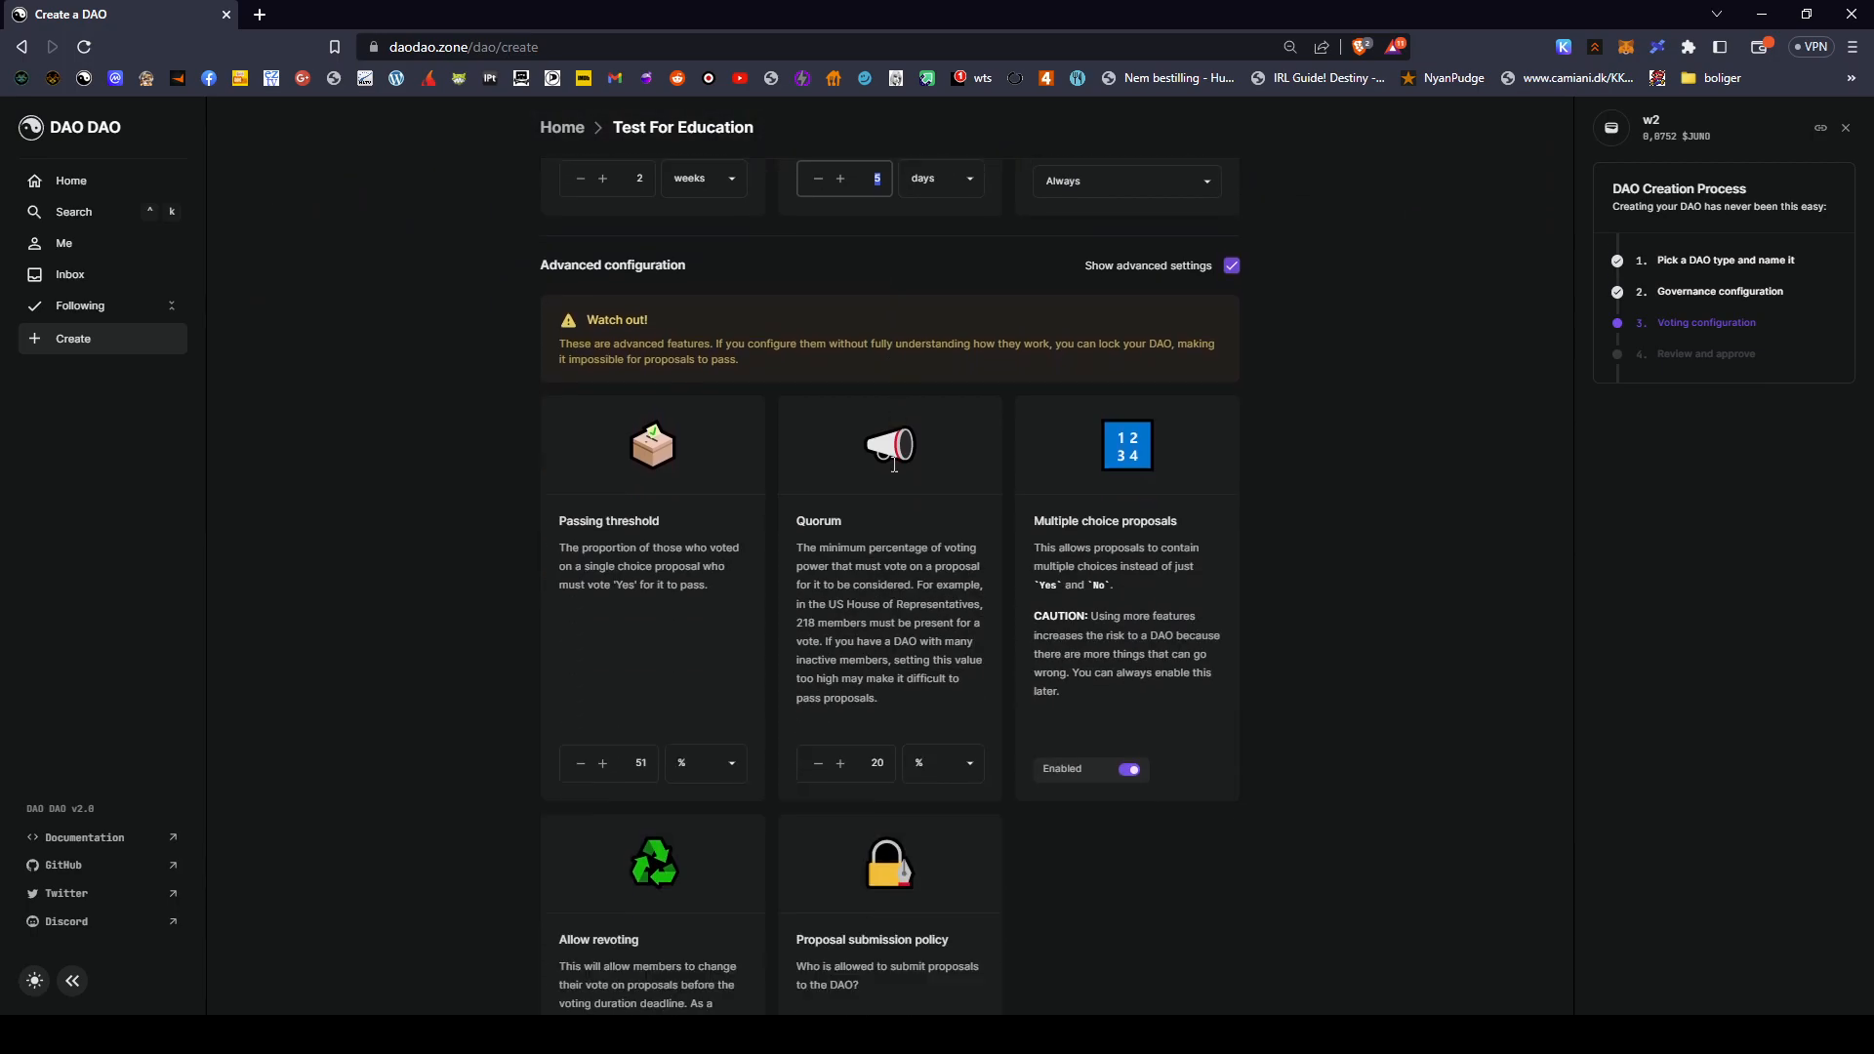
pyautogui.scroll(8, 904, 485)
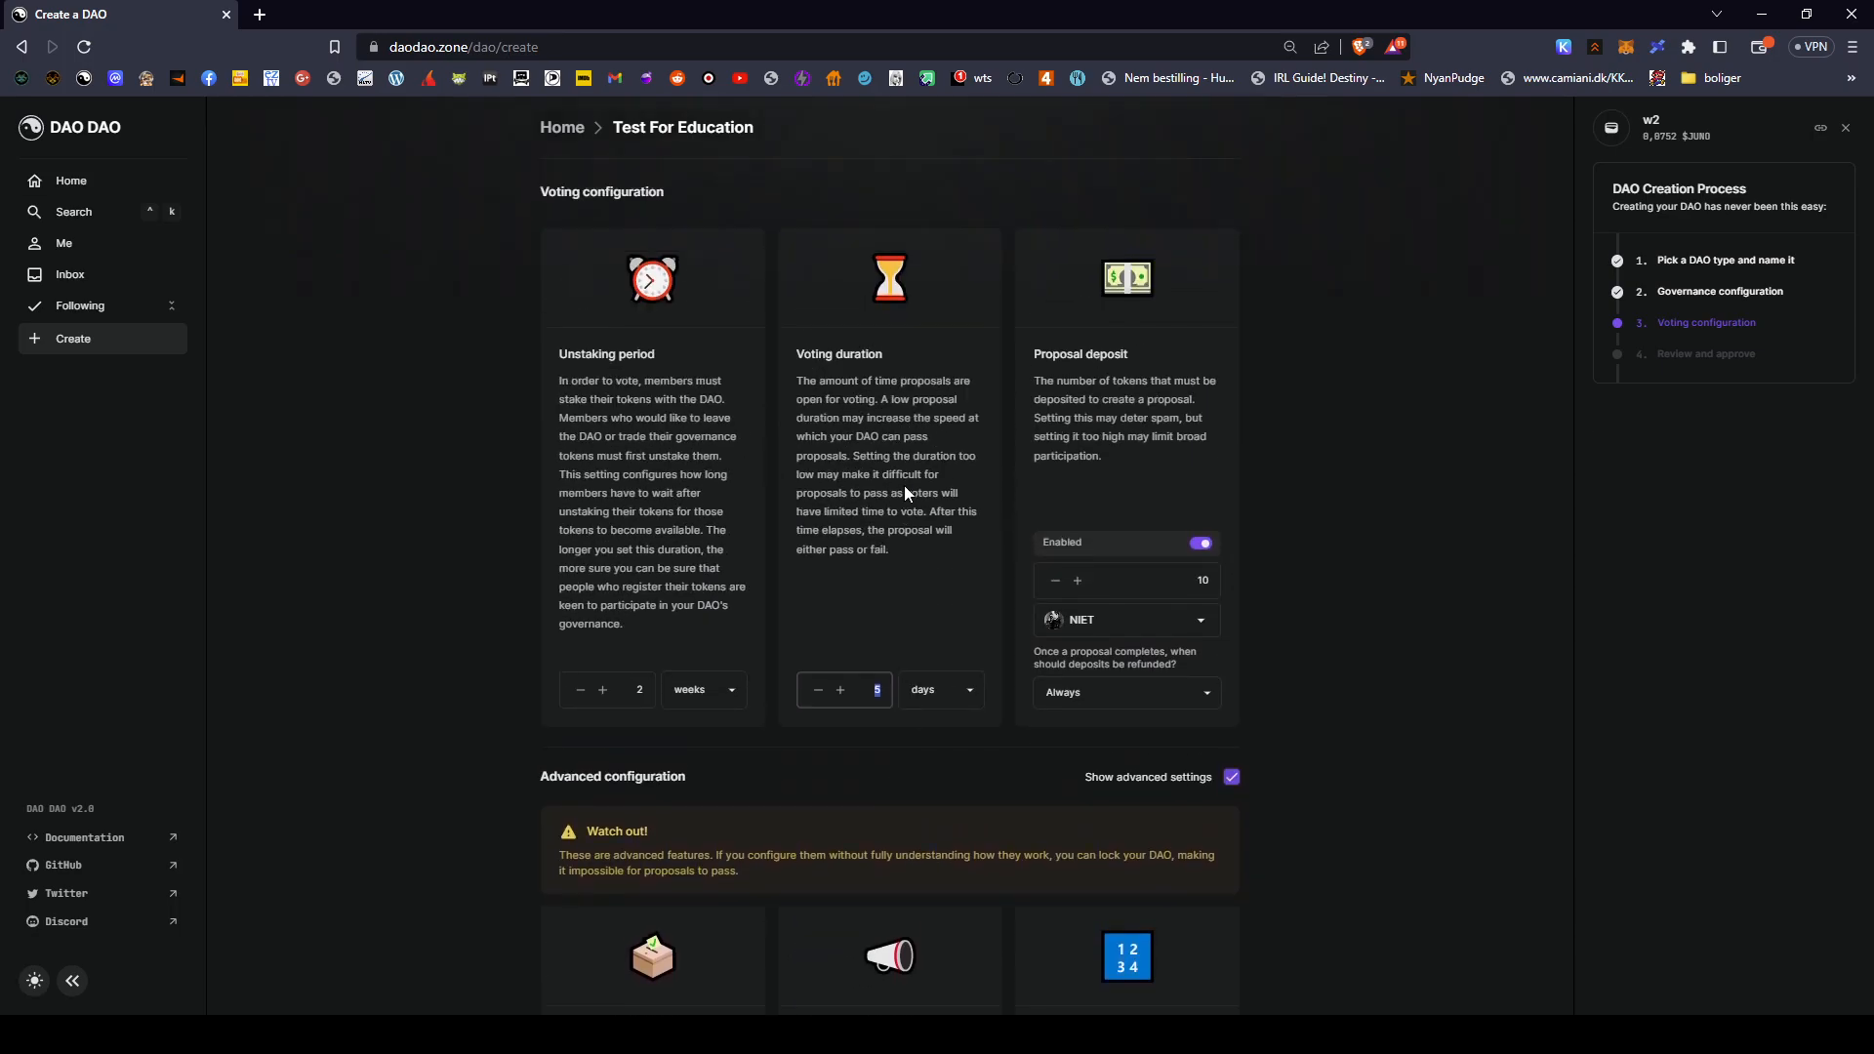
pyautogui.scroll(-7, 769, 416)
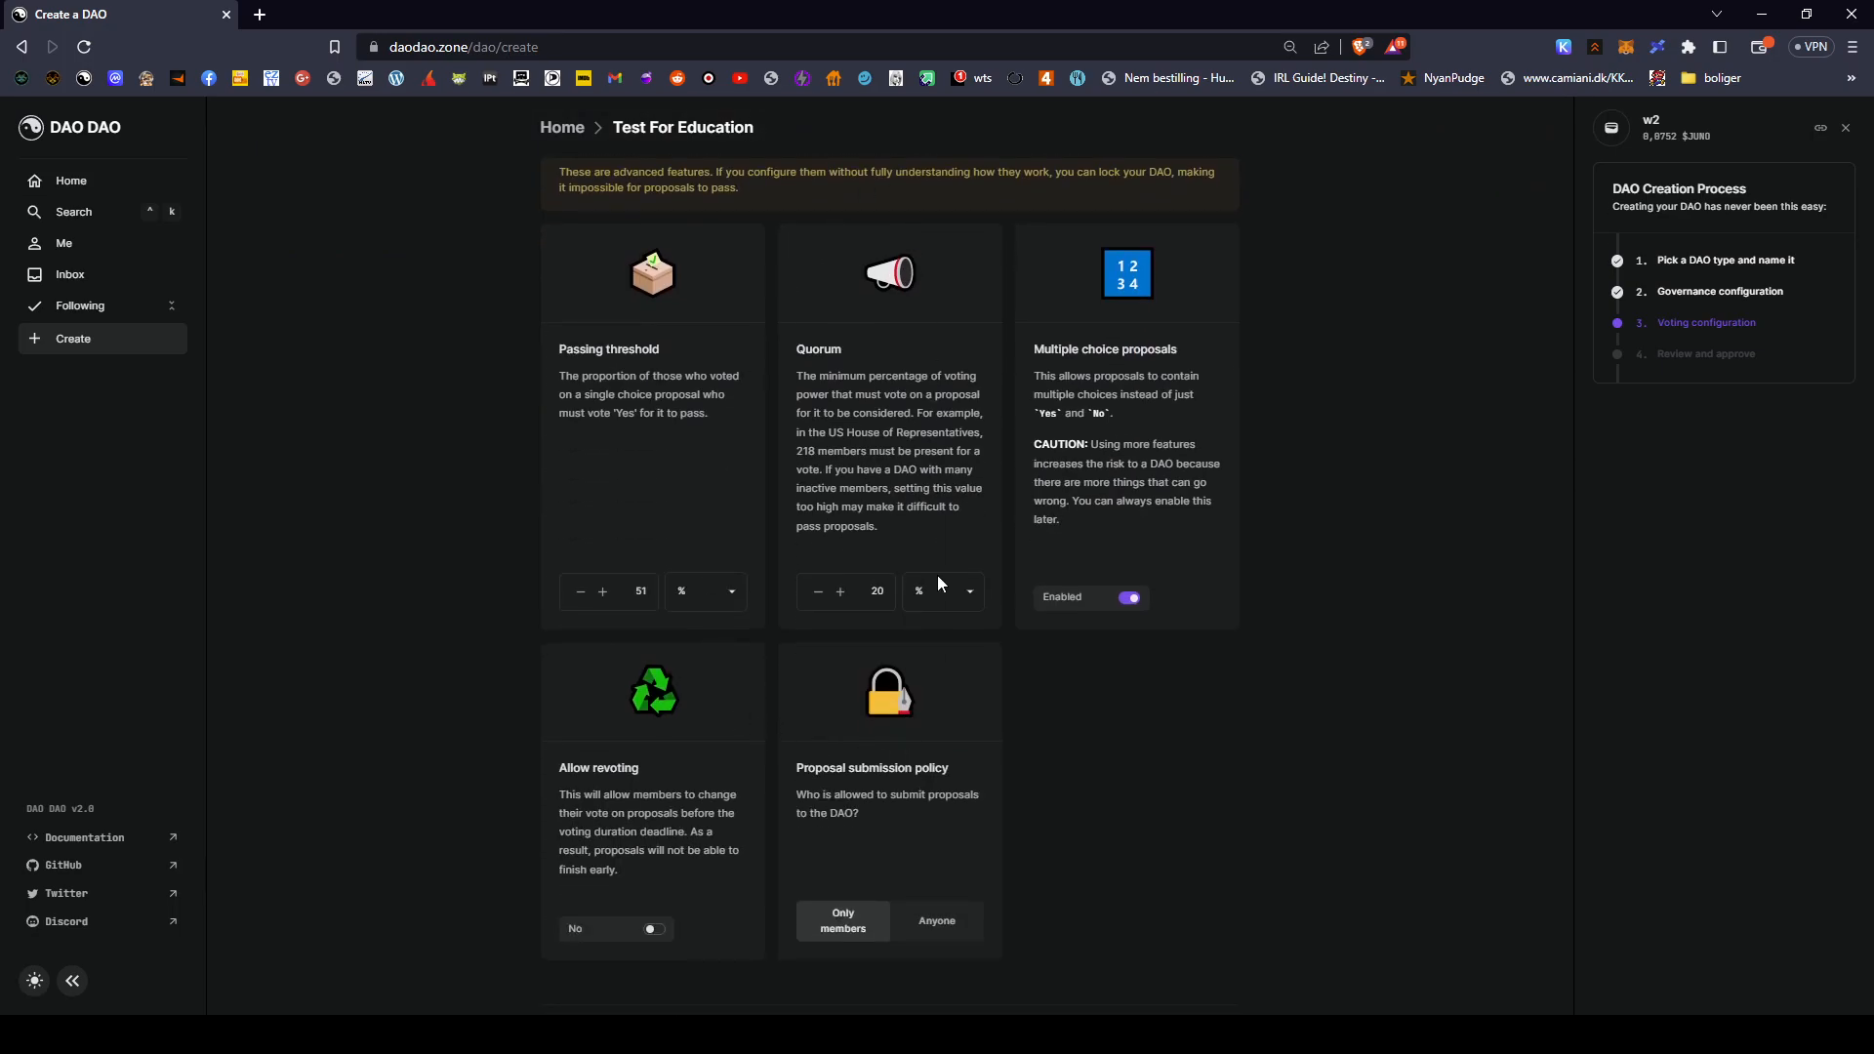
pyautogui.scroll(-1, 939, 563)
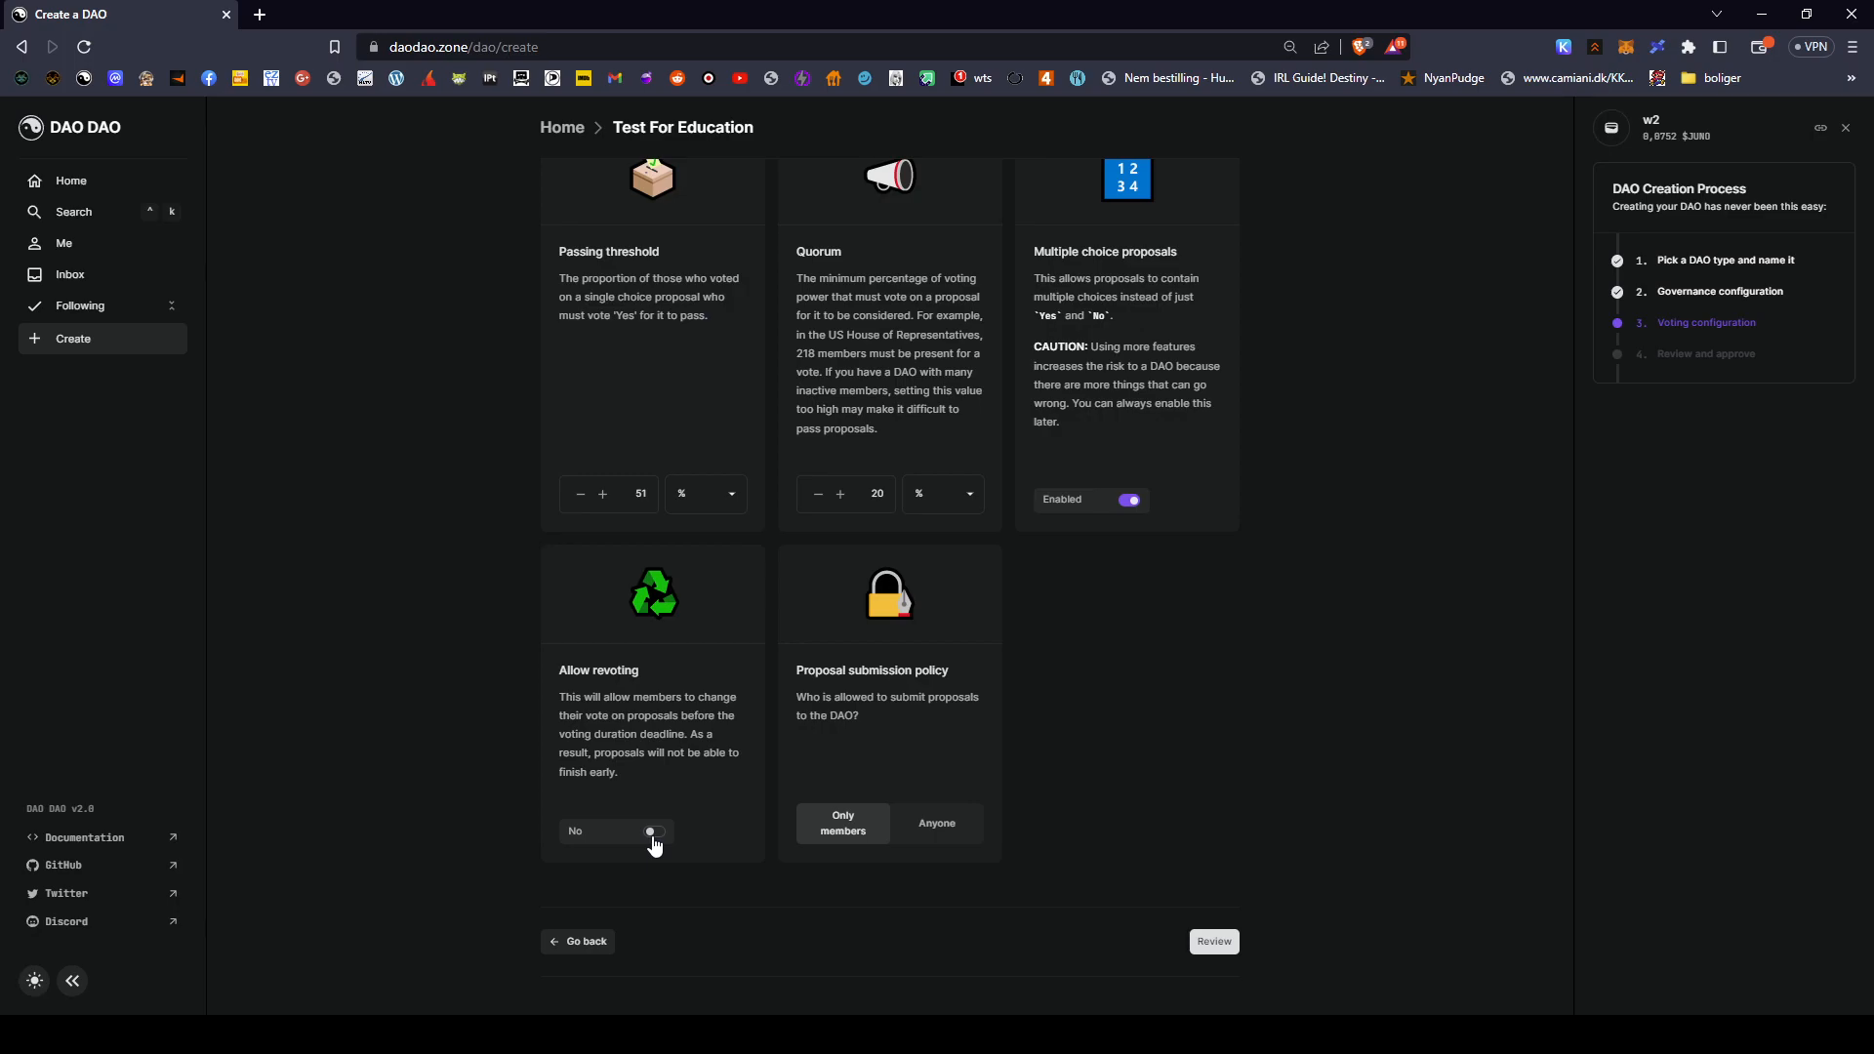
pyautogui.moveTo(808, 670); pyautogui.dragTo(950, 670)
pyautogui.click(1113, 702)
pyautogui.moveTo(800, 718); pyautogui.dragTo(822, 718)
pyautogui.click(952, 748)
pyautogui.click(918, 839)
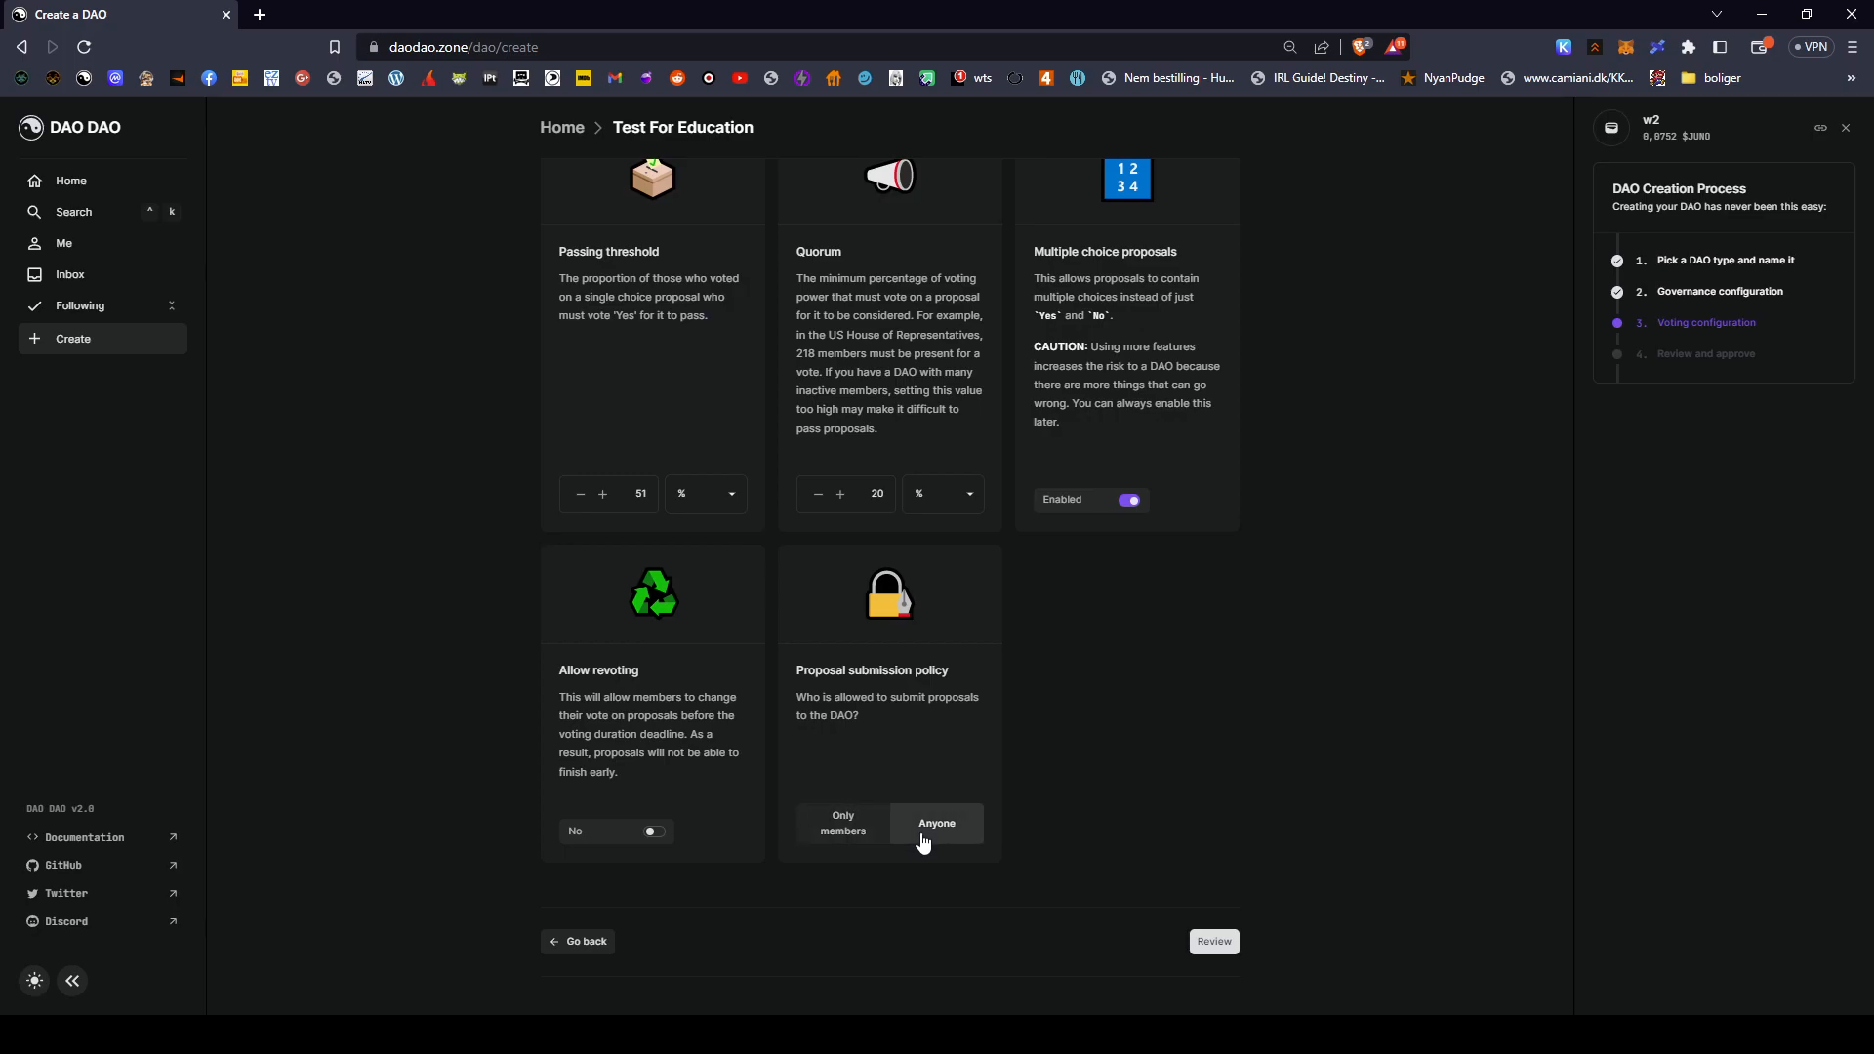
pyautogui.tripleClick(931, 674)
pyautogui.click(878, 680)
pyautogui.tripleClick(840, 701)
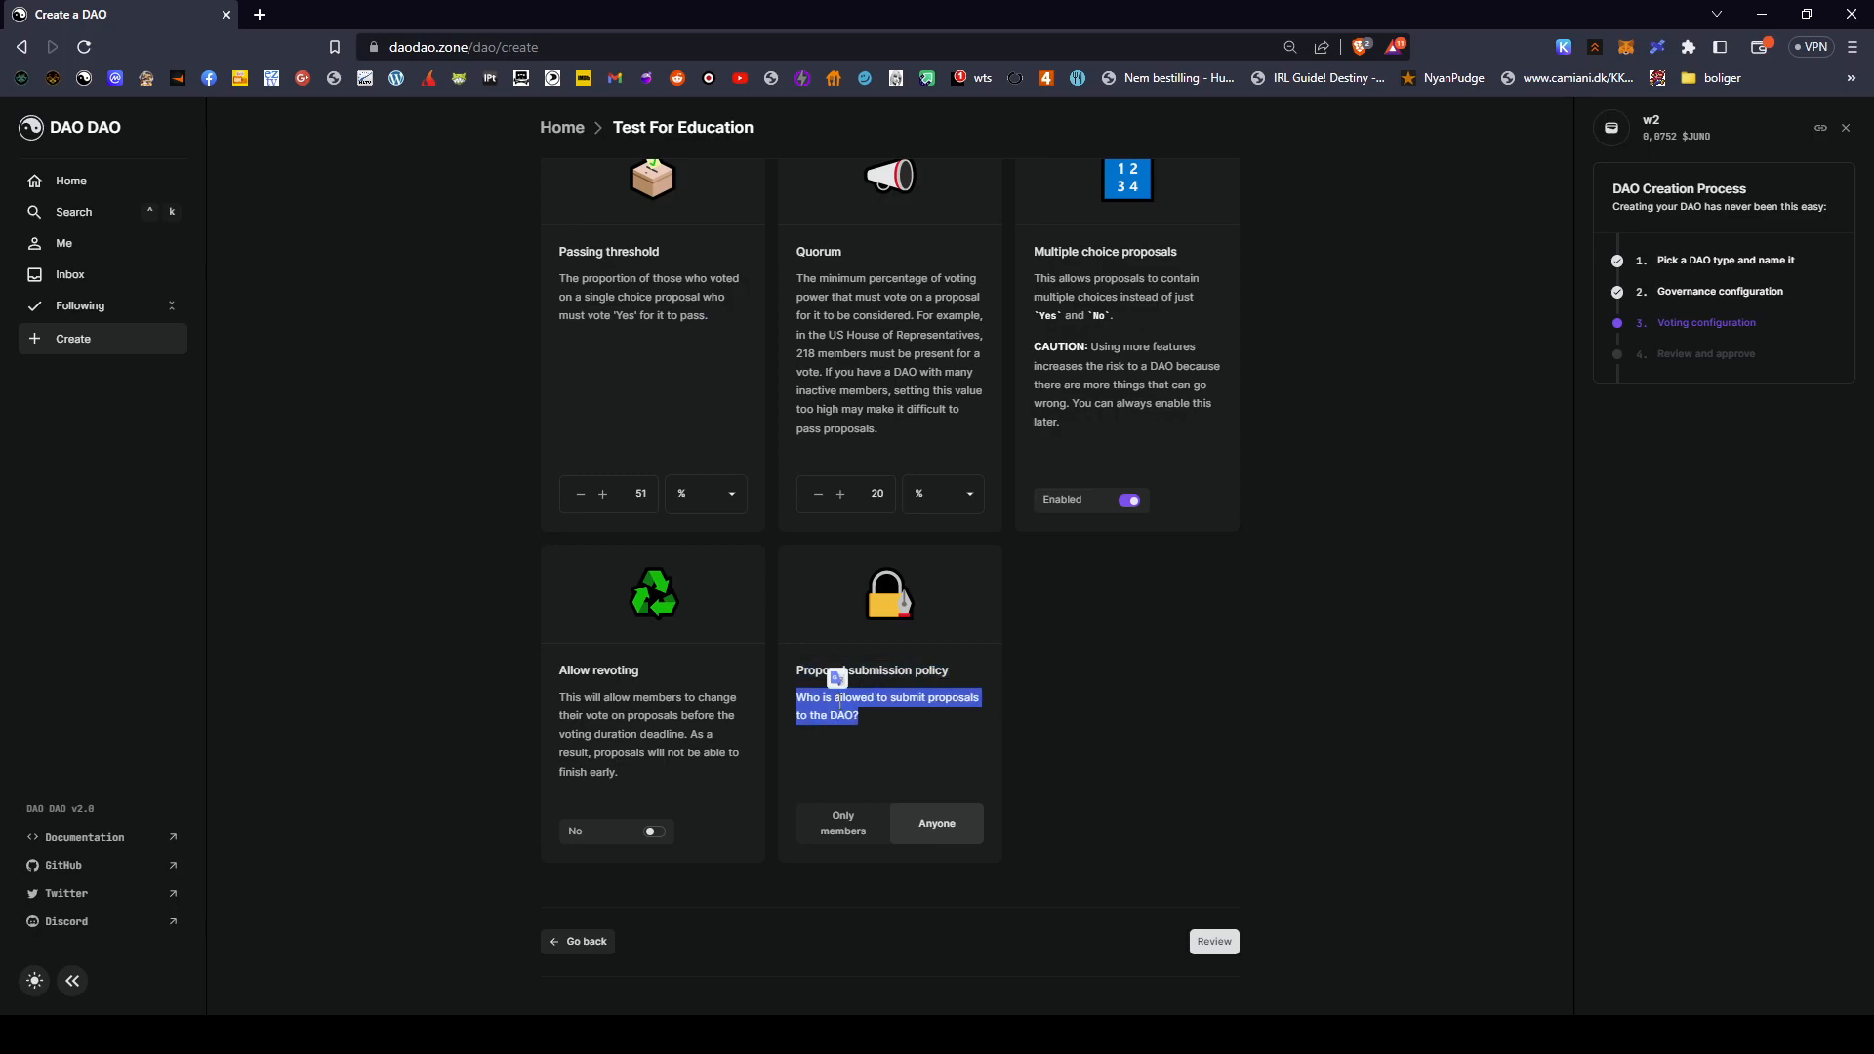
pyautogui.doubleClick(840, 718)
pyautogui.doubleClick(856, 701)
pyautogui.click(855, 728)
pyautogui.click(852, 825)
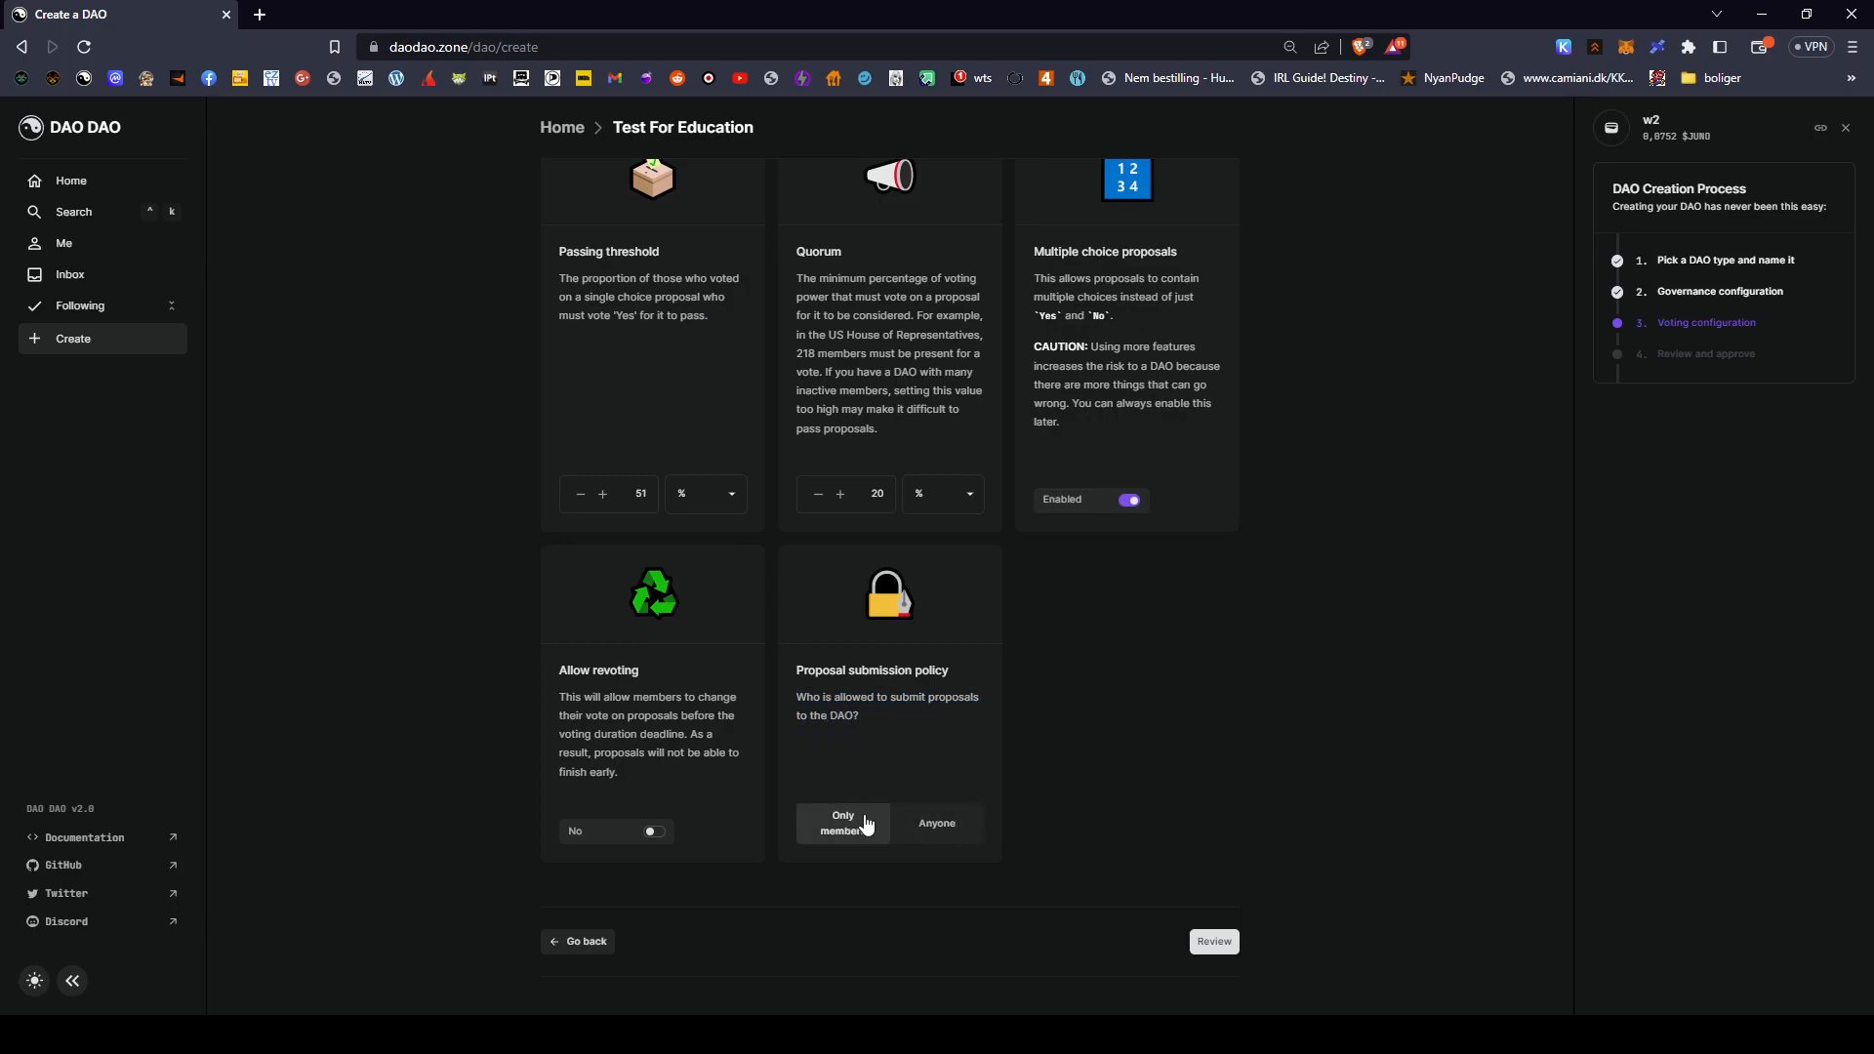
# - Open the review summary and show the raw instantiate message
pyautogui.click(1213, 942)
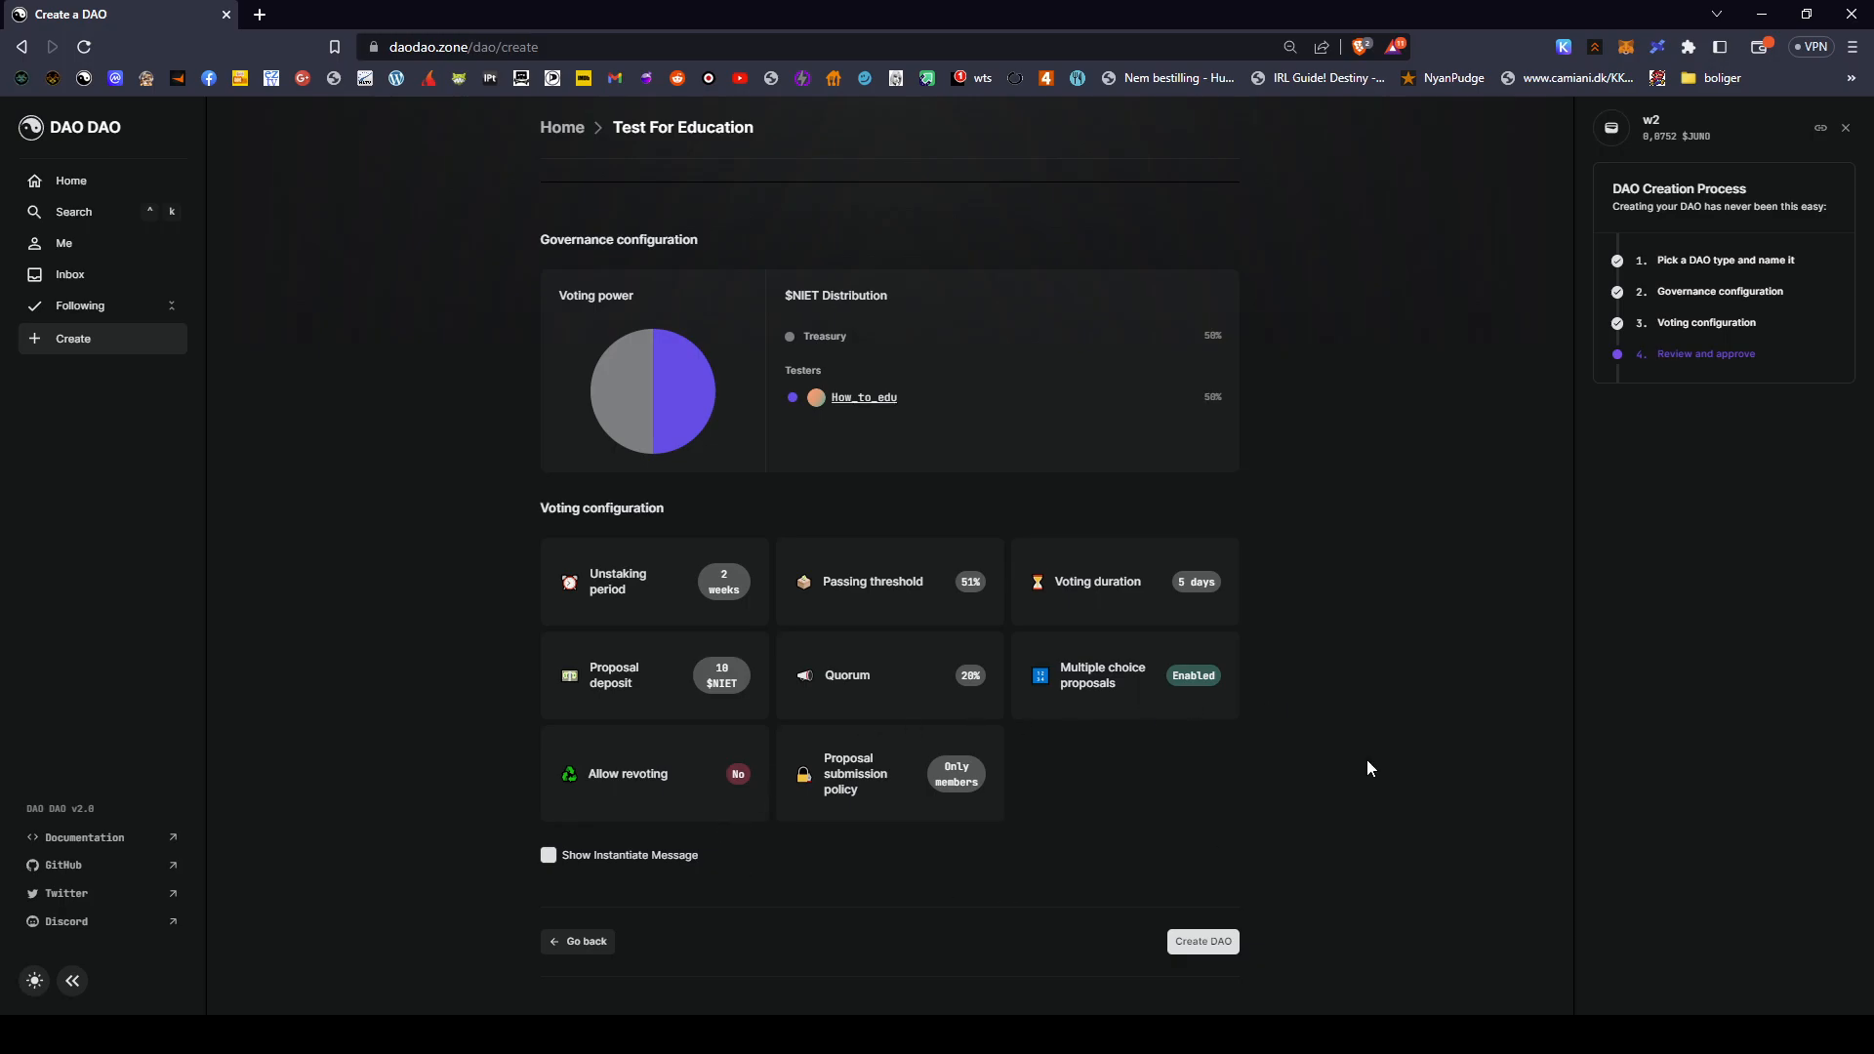
pyautogui.click(549, 855)
pyautogui.scroll(-8, 508, 752)
pyautogui.scroll(2, 509, 760)
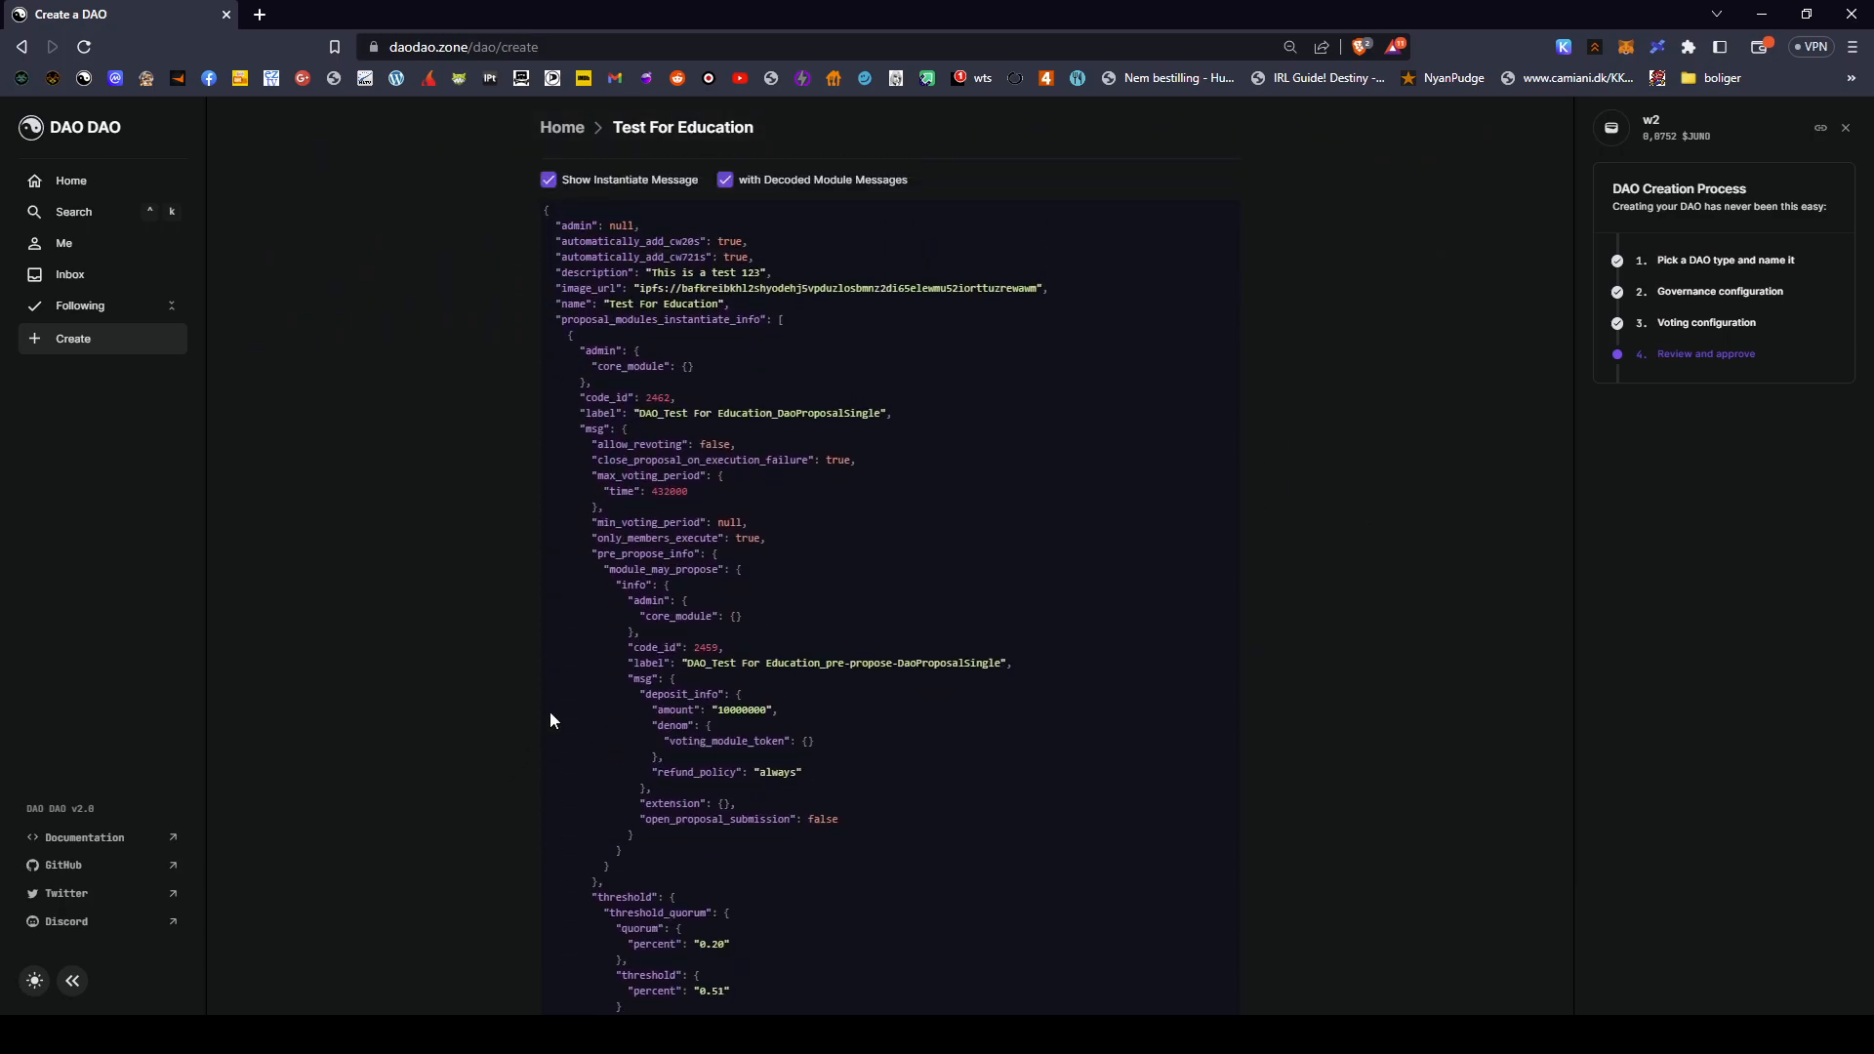
pyautogui.moveTo(545, 310); pyautogui.dragTo(454, 552)
# - Scroll through the instantiate JSON, hide it, and create the Test For Education DAO
pyautogui.scroll(-10, 1025, 615)
pyautogui.scroll(-7, 961, 568)
pyautogui.scroll(4, 476, 547)
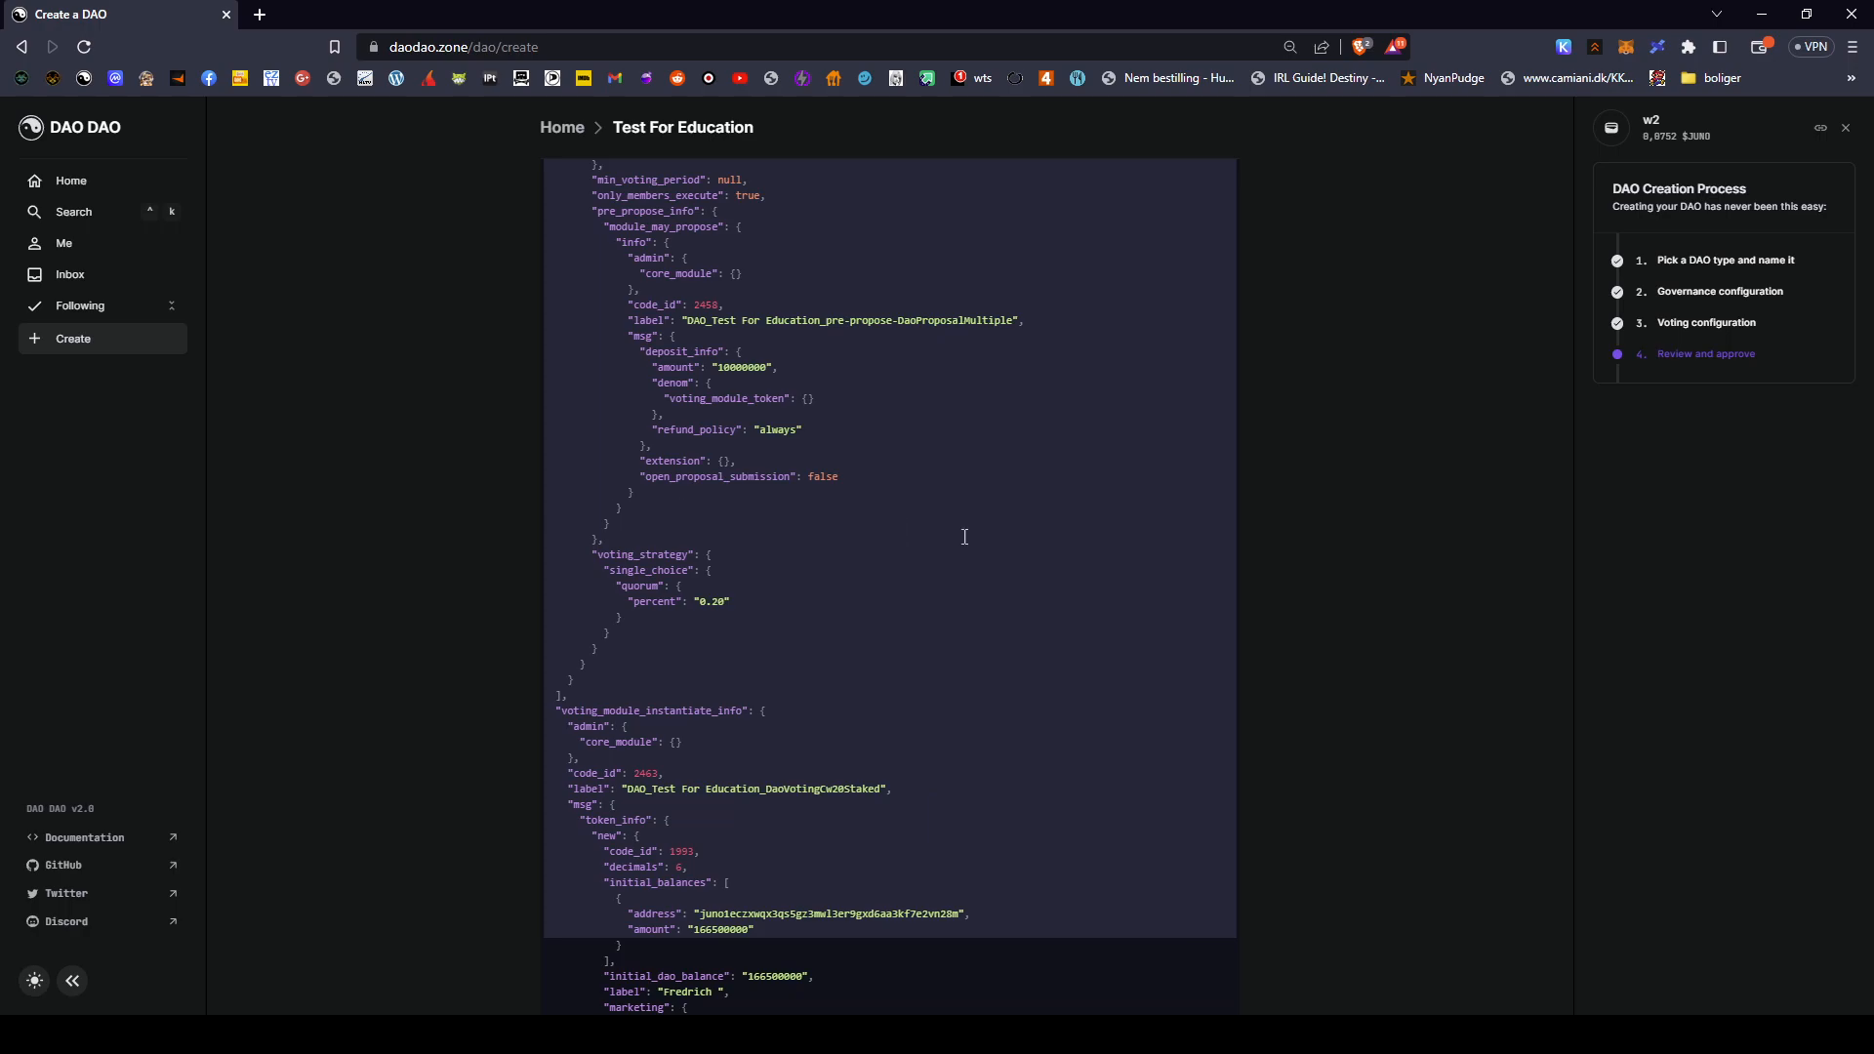
pyautogui.scroll(10, 1064, 554)
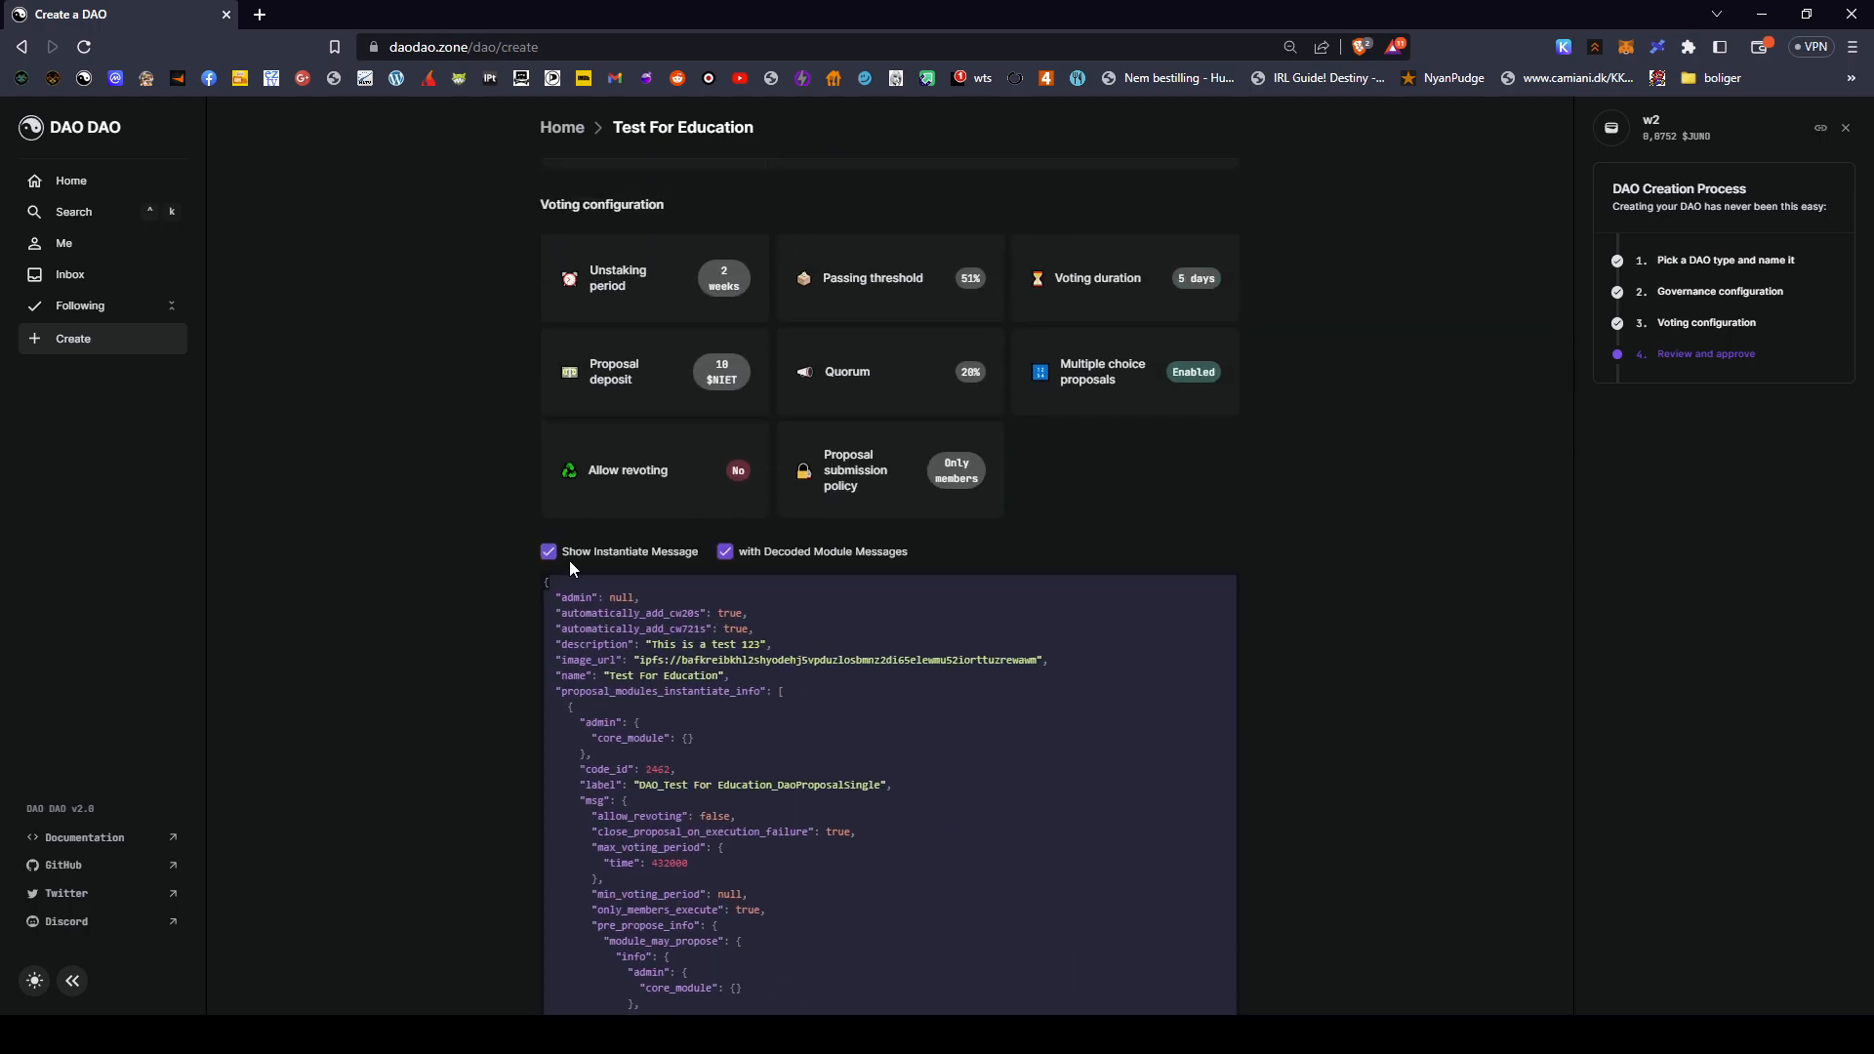
pyautogui.click(544, 551)
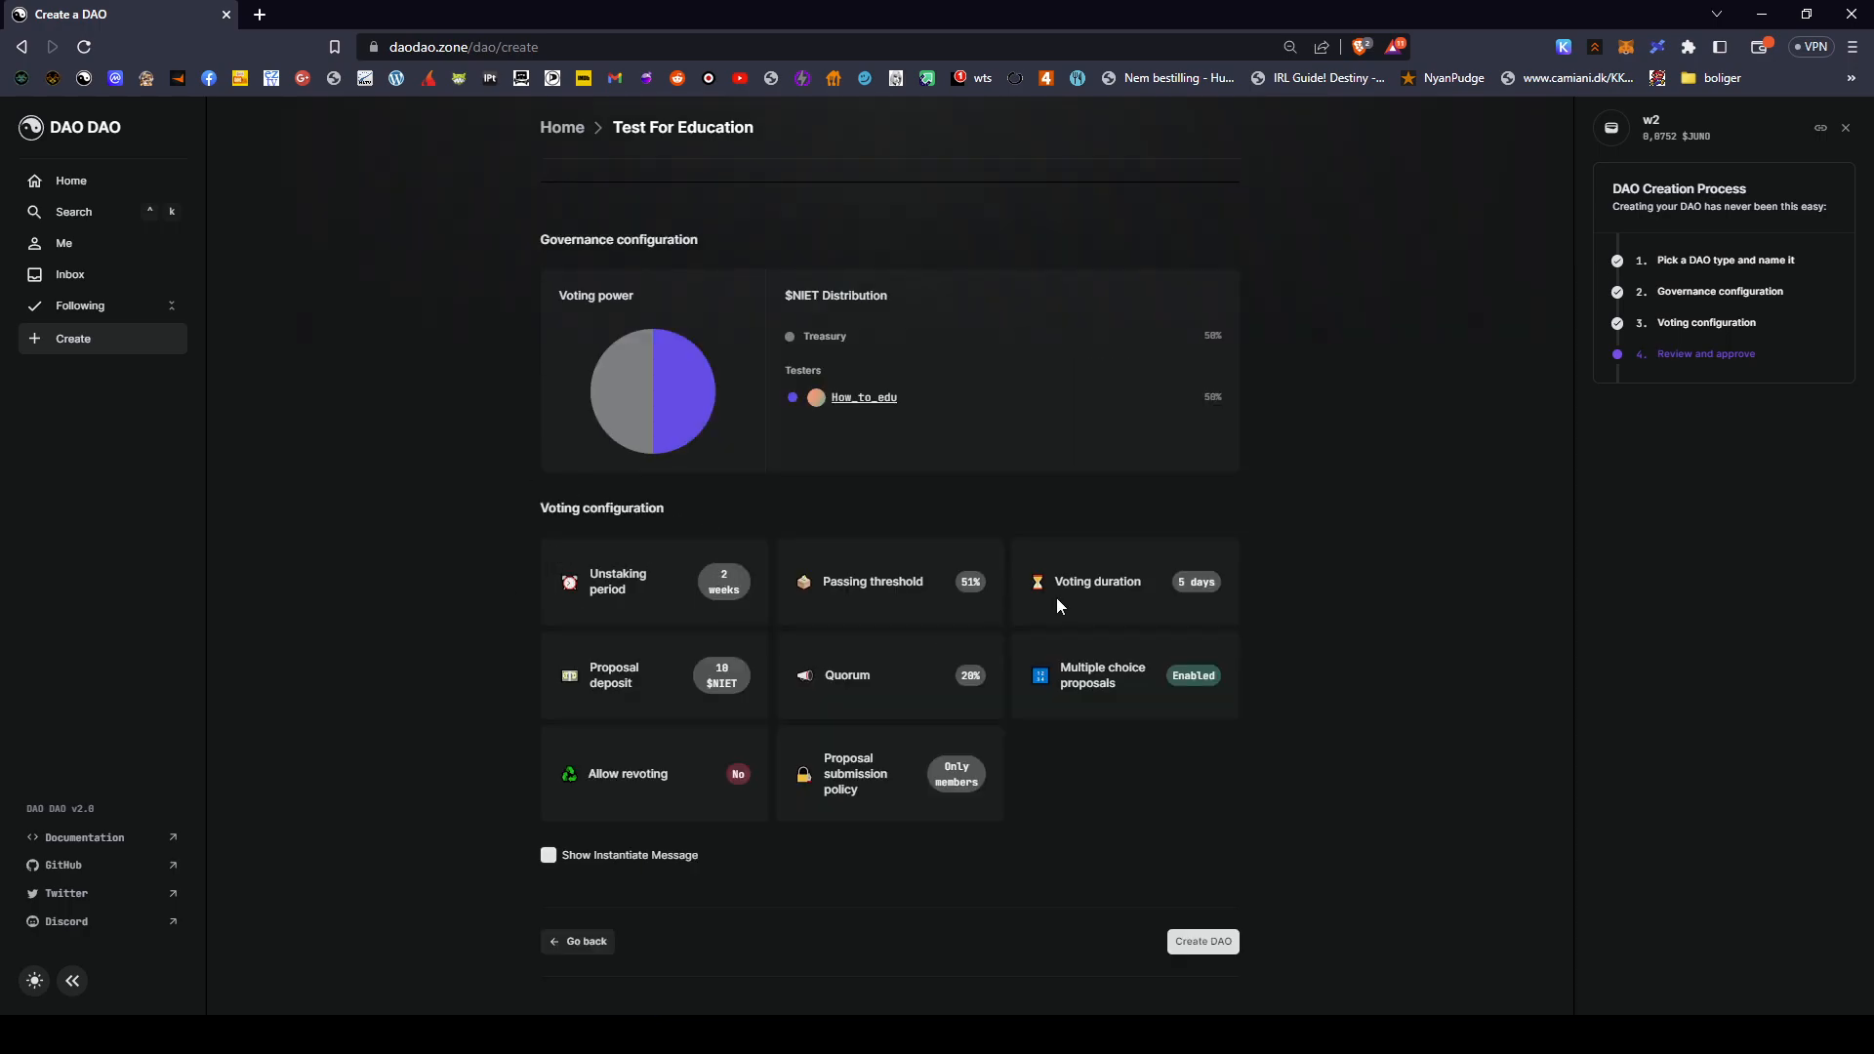
pyautogui.click(1201, 942)
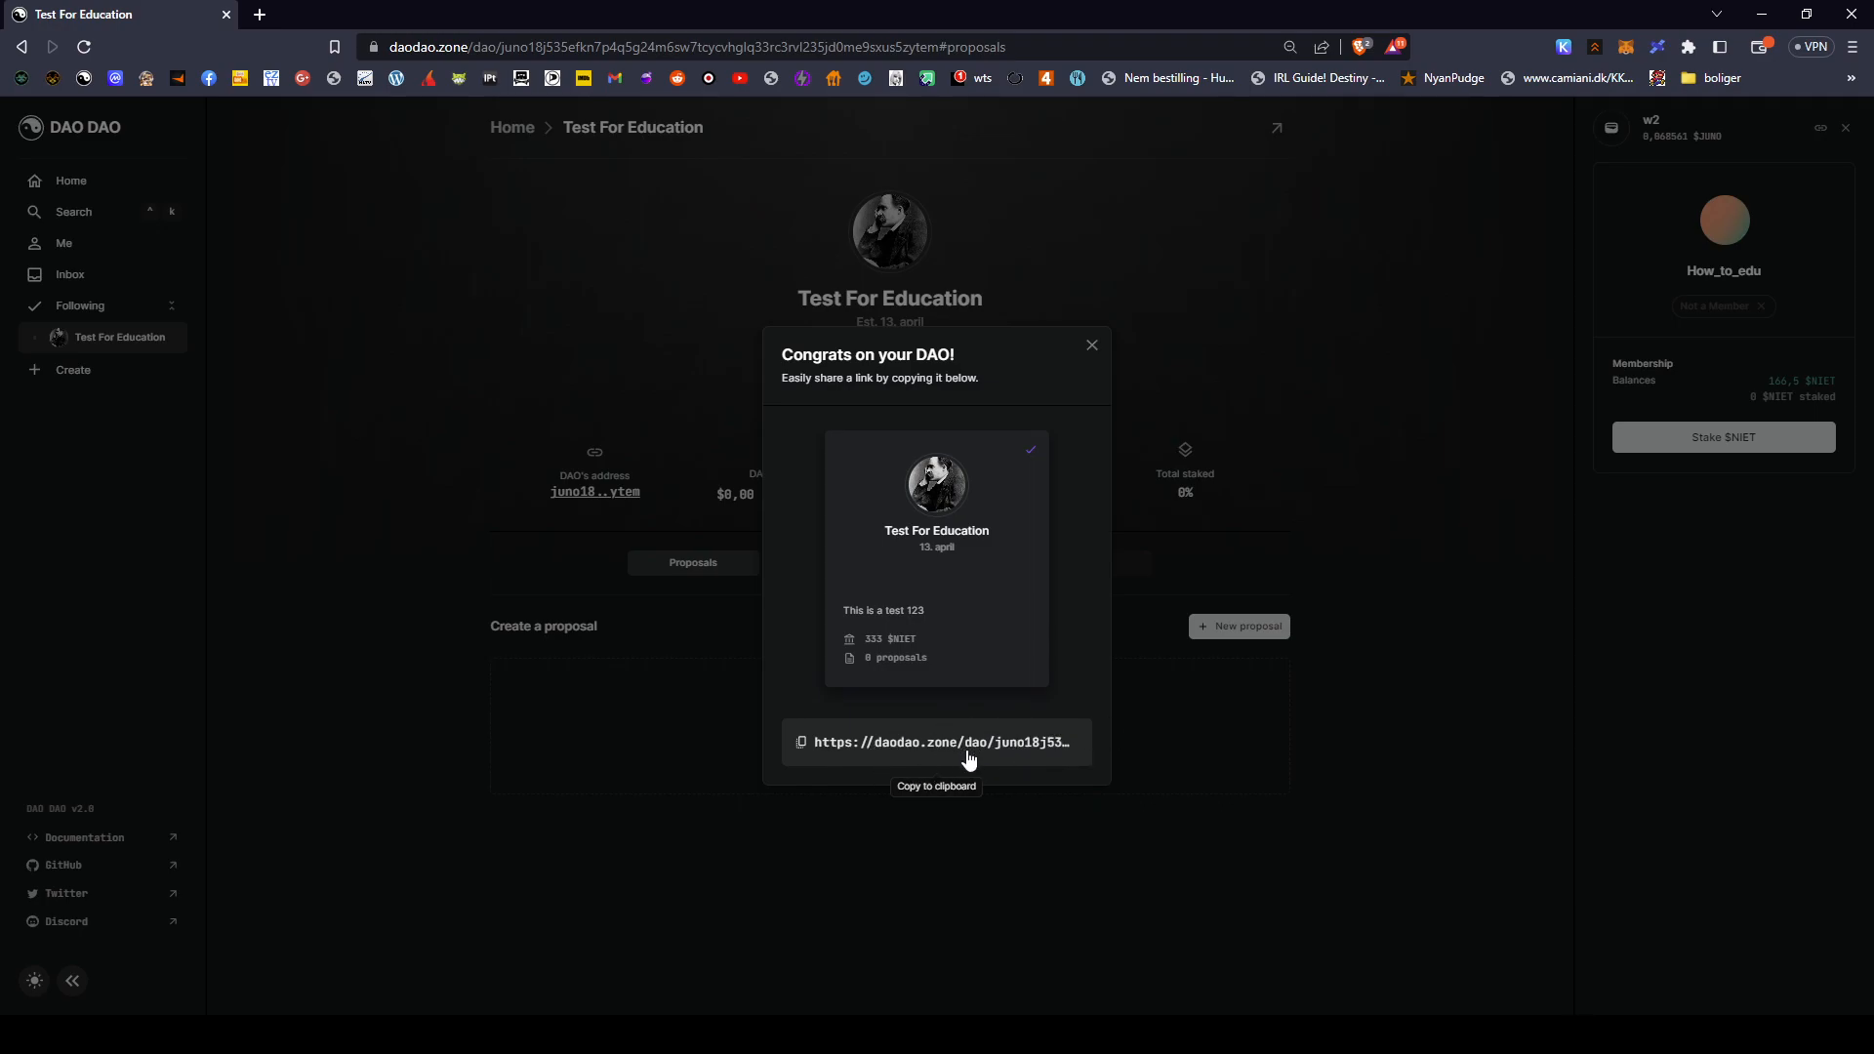
# - Dismiss the congratulations message to reveal Test For Education's page with 333 $NIET supply
pyautogui.click(1094, 345)
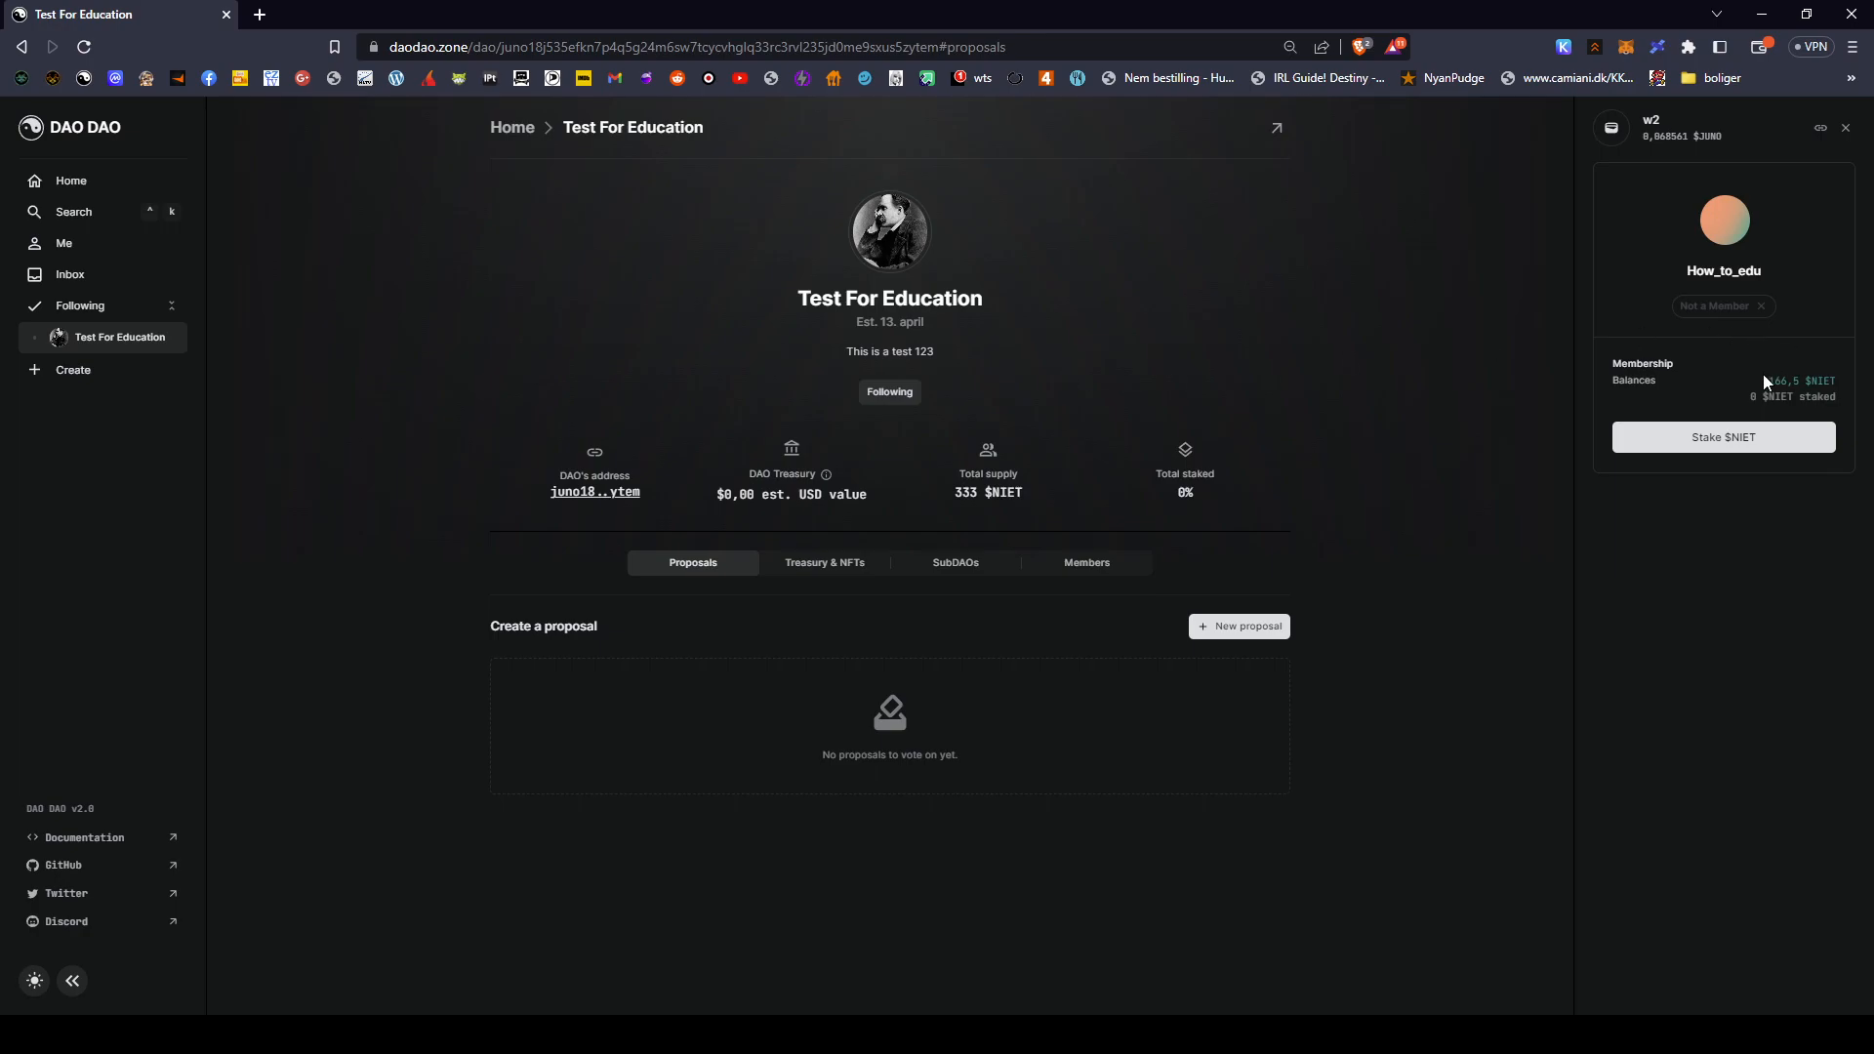
# - Stake 83,25 $NIET, half of the 166,5 $NIET balance, in Test For Education
pyautogui.moveTo(1754, 372); pyautogui.dragTo(1837, 382)
pyautogui.click(1724, 402)
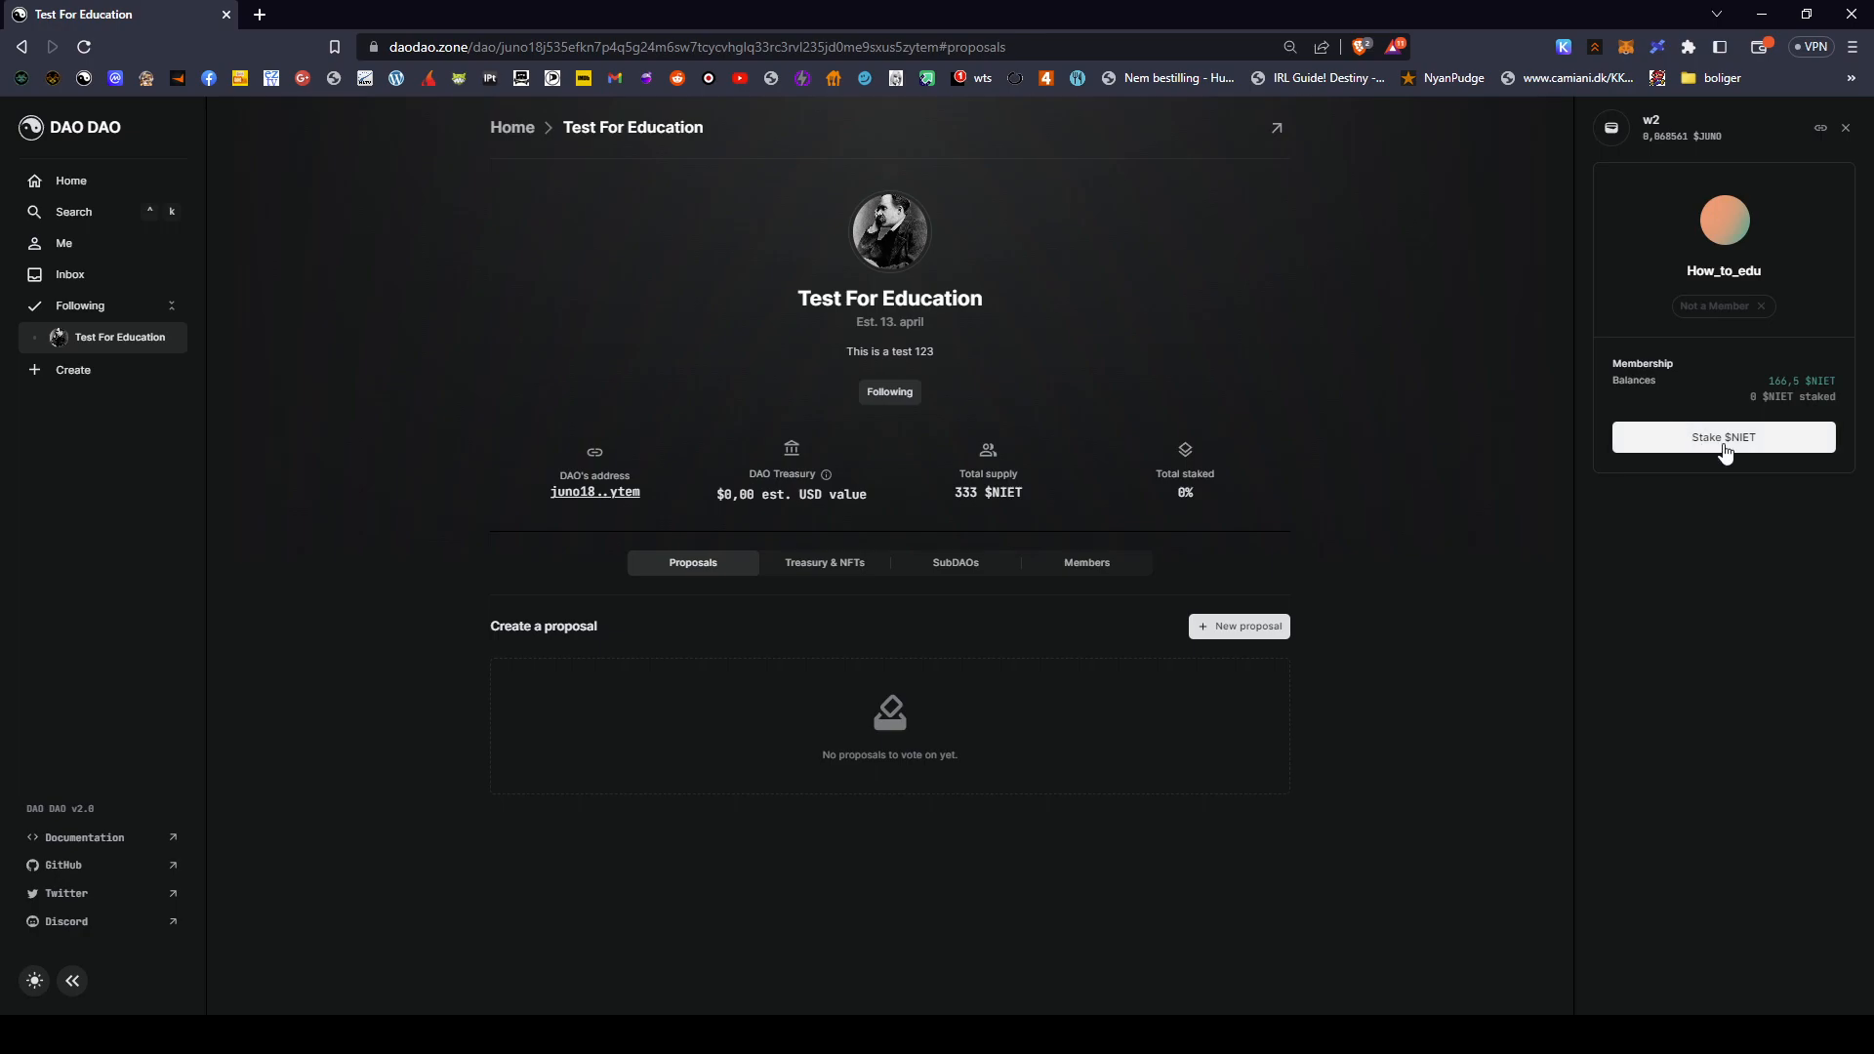
pyautogui.click(1741, 446)
pyautogui.click(929, 570)
pyautogui.click(969, 615)
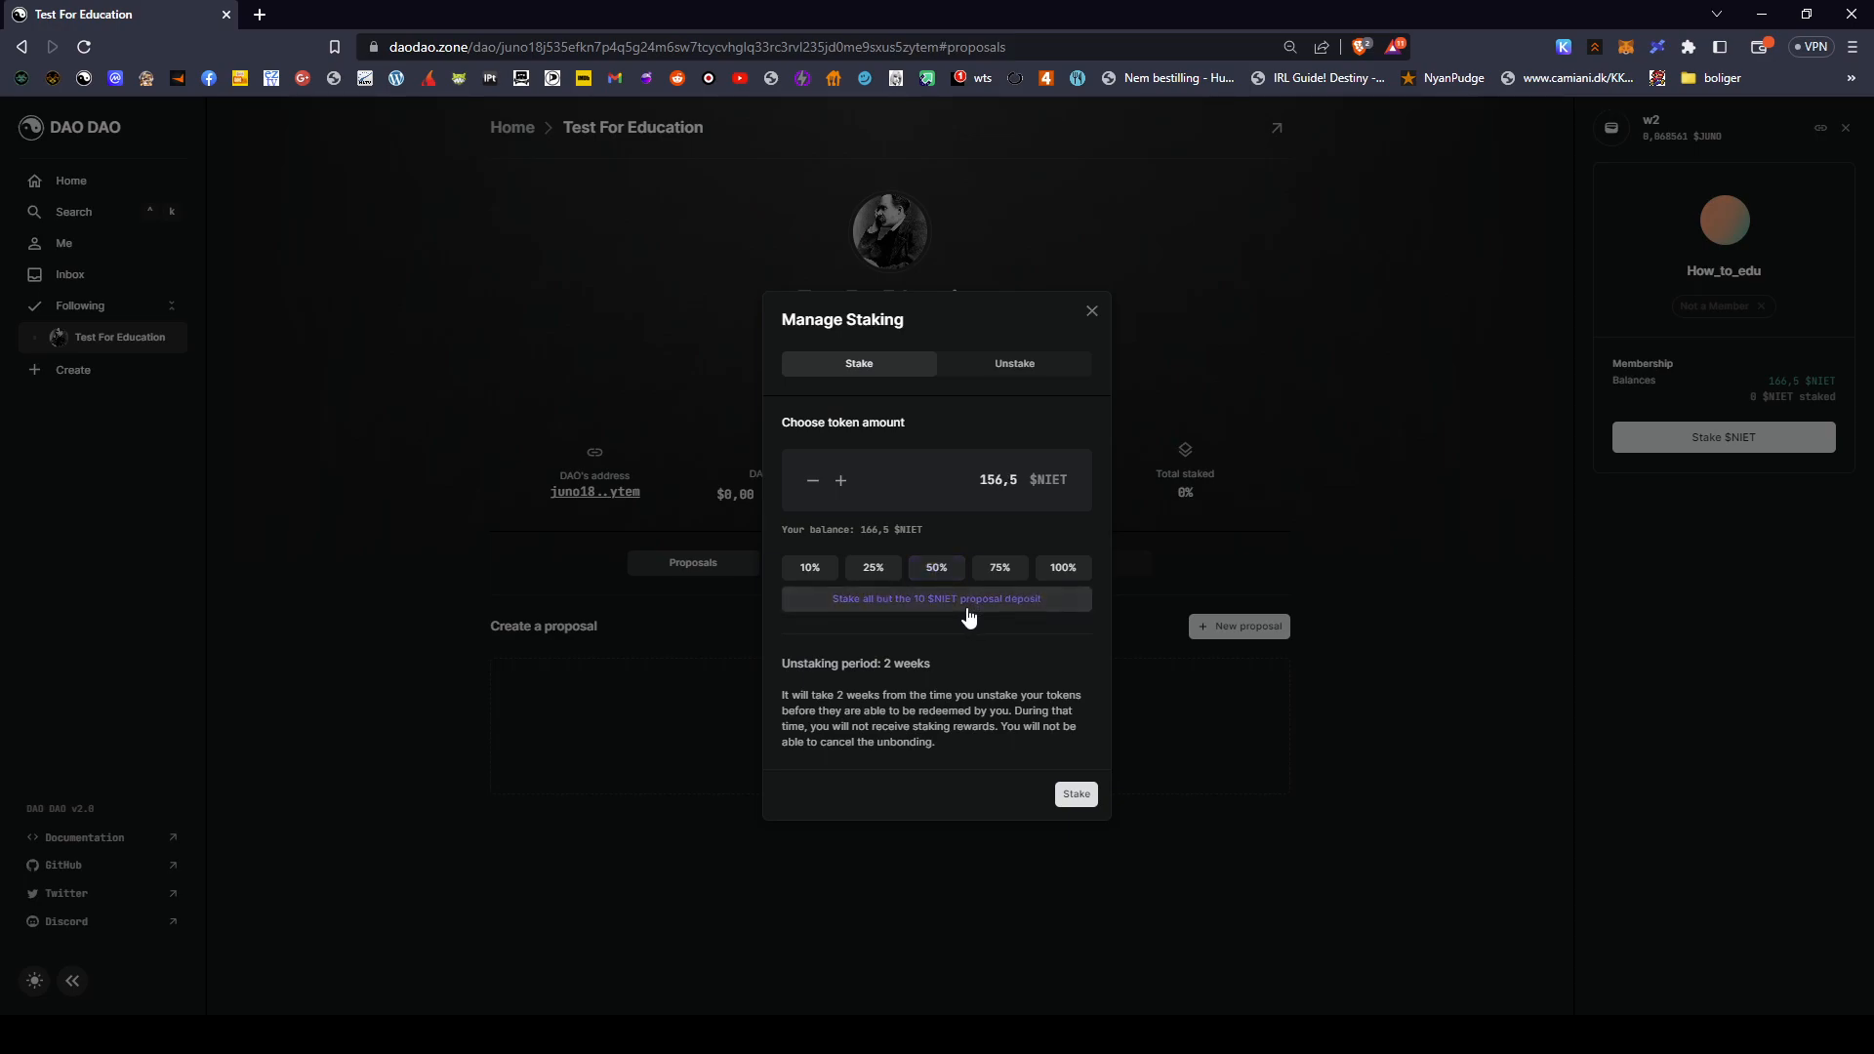
pyautogui.click(936, 567)
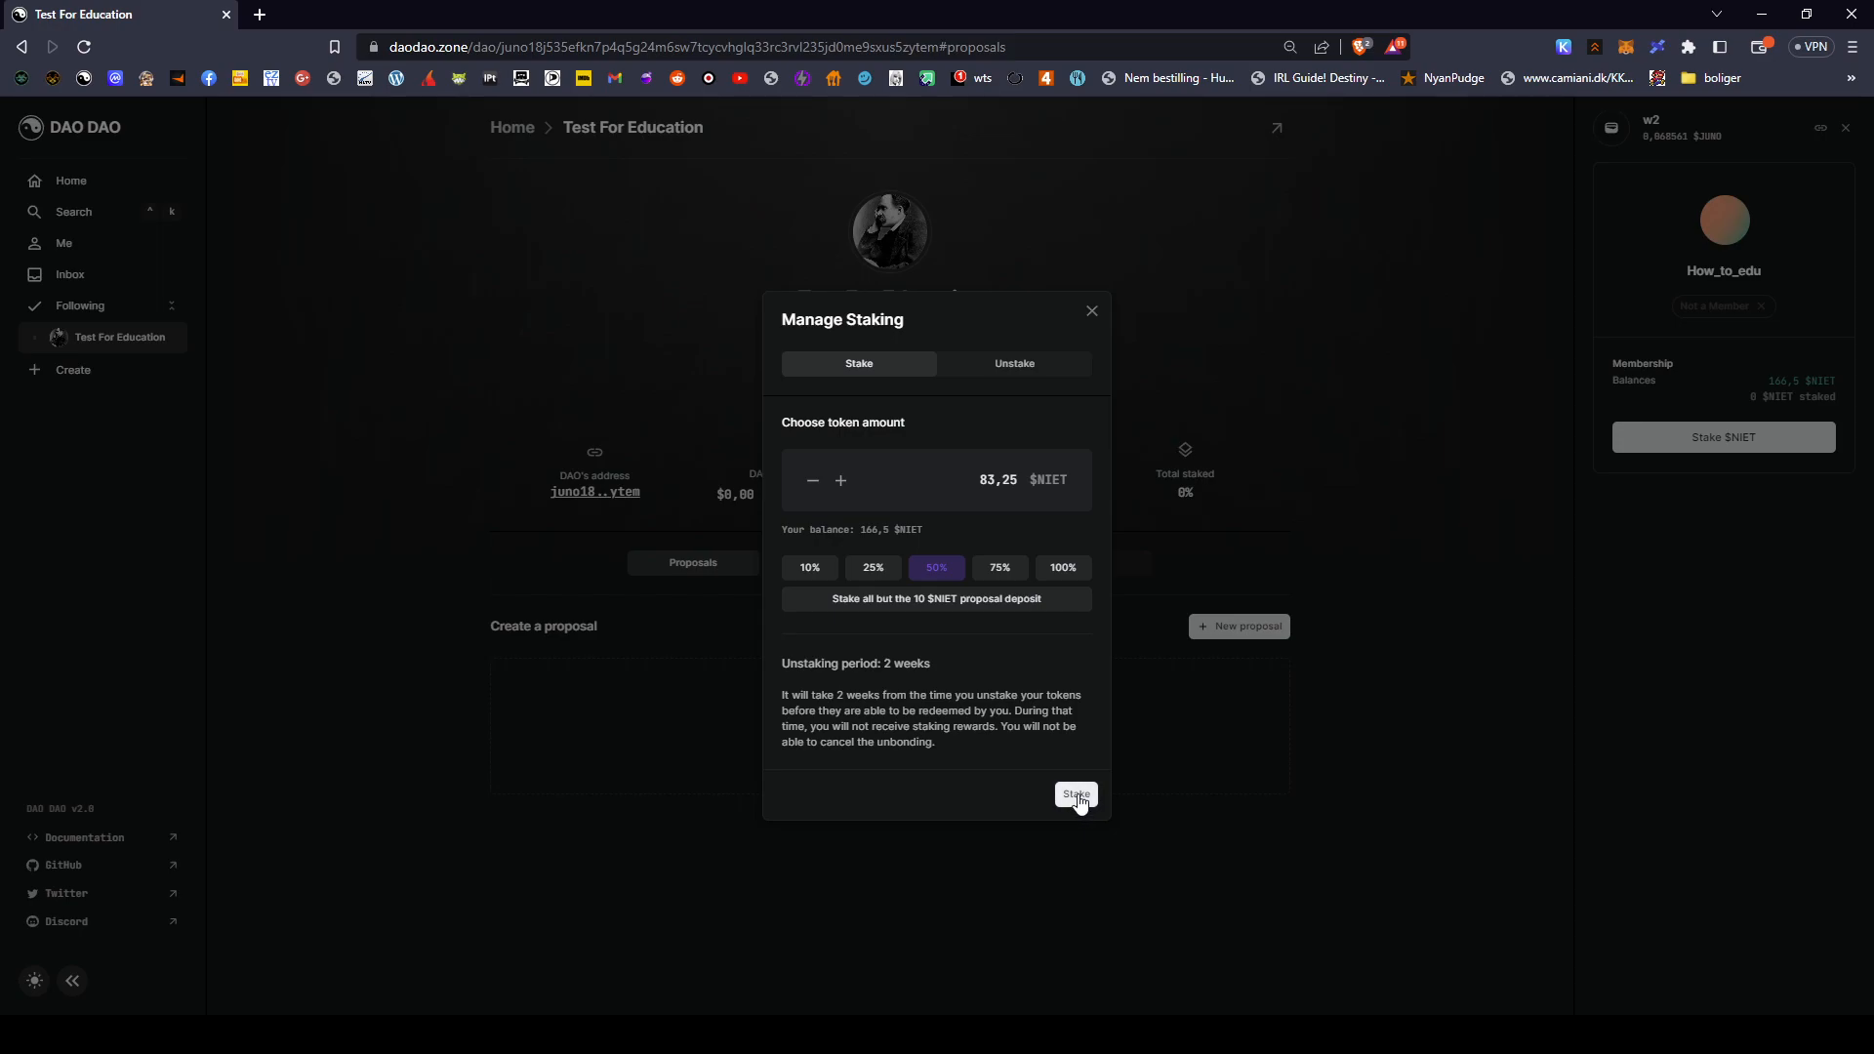
pyautogui.click(1078, 796)
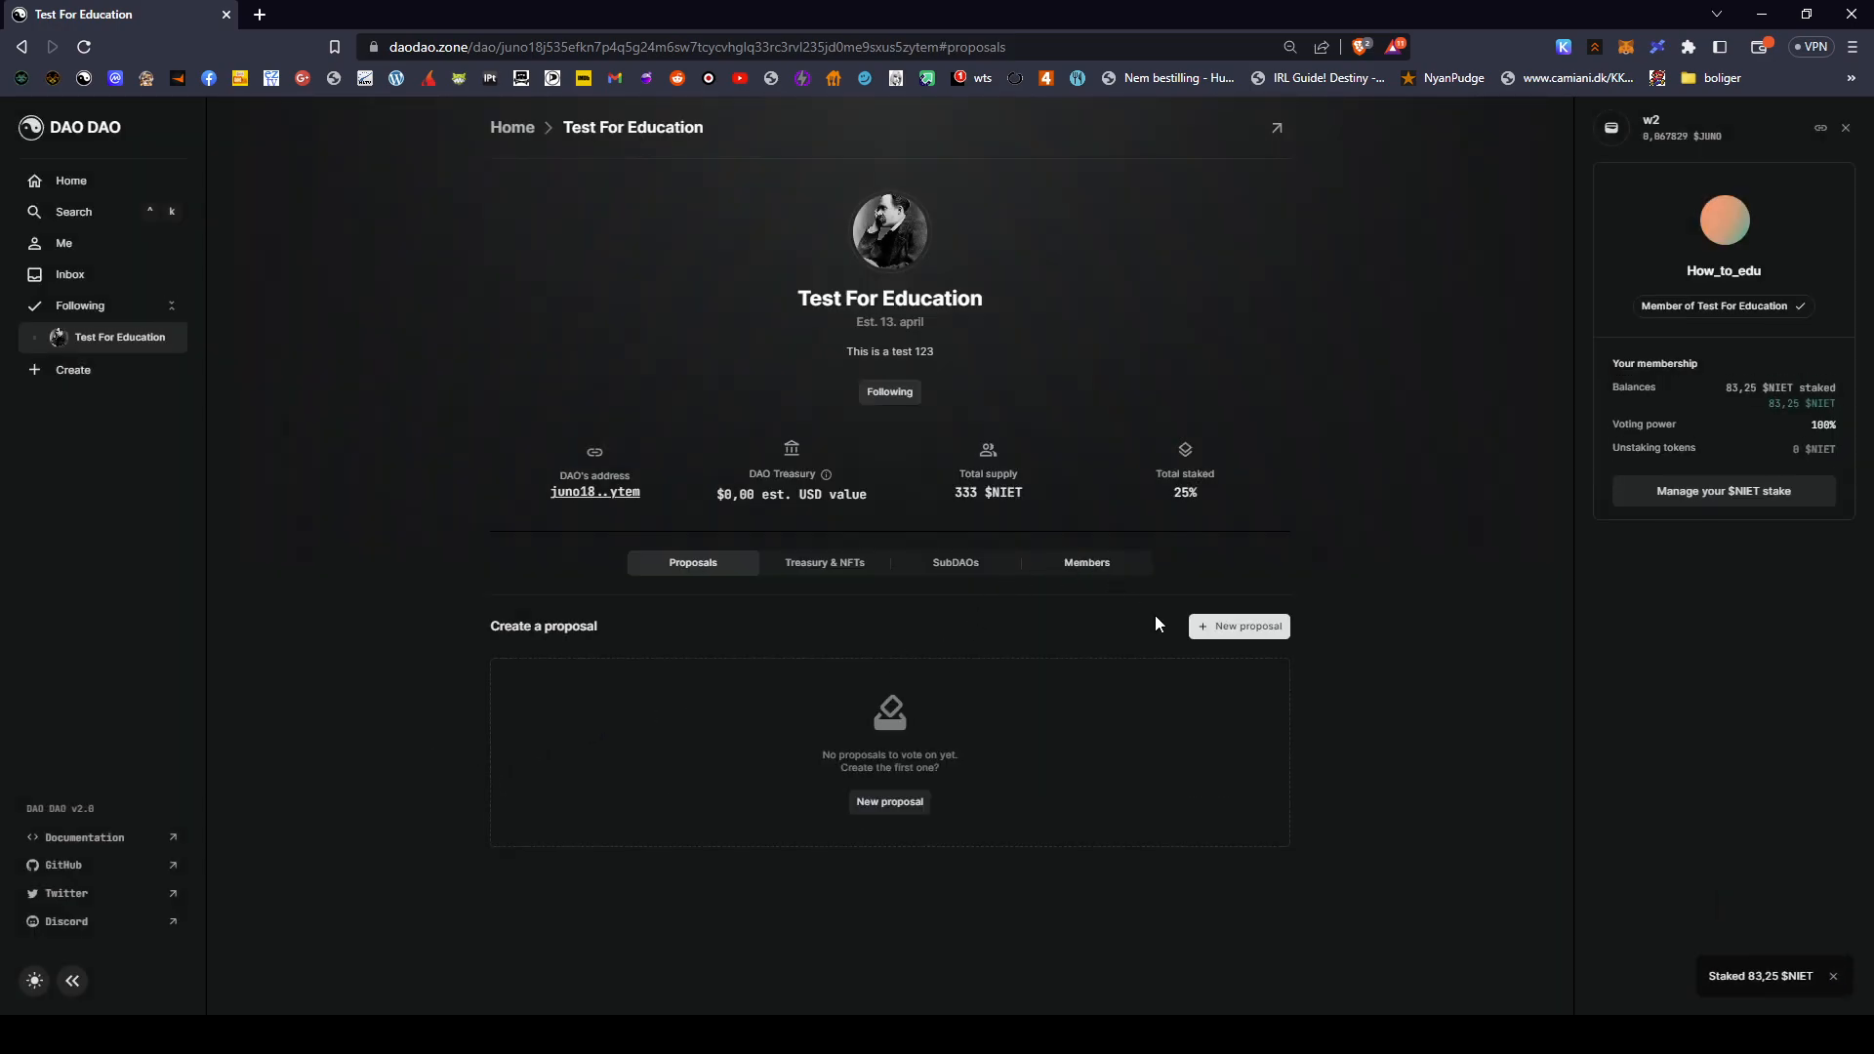
pyautogui.click(1087, 560)
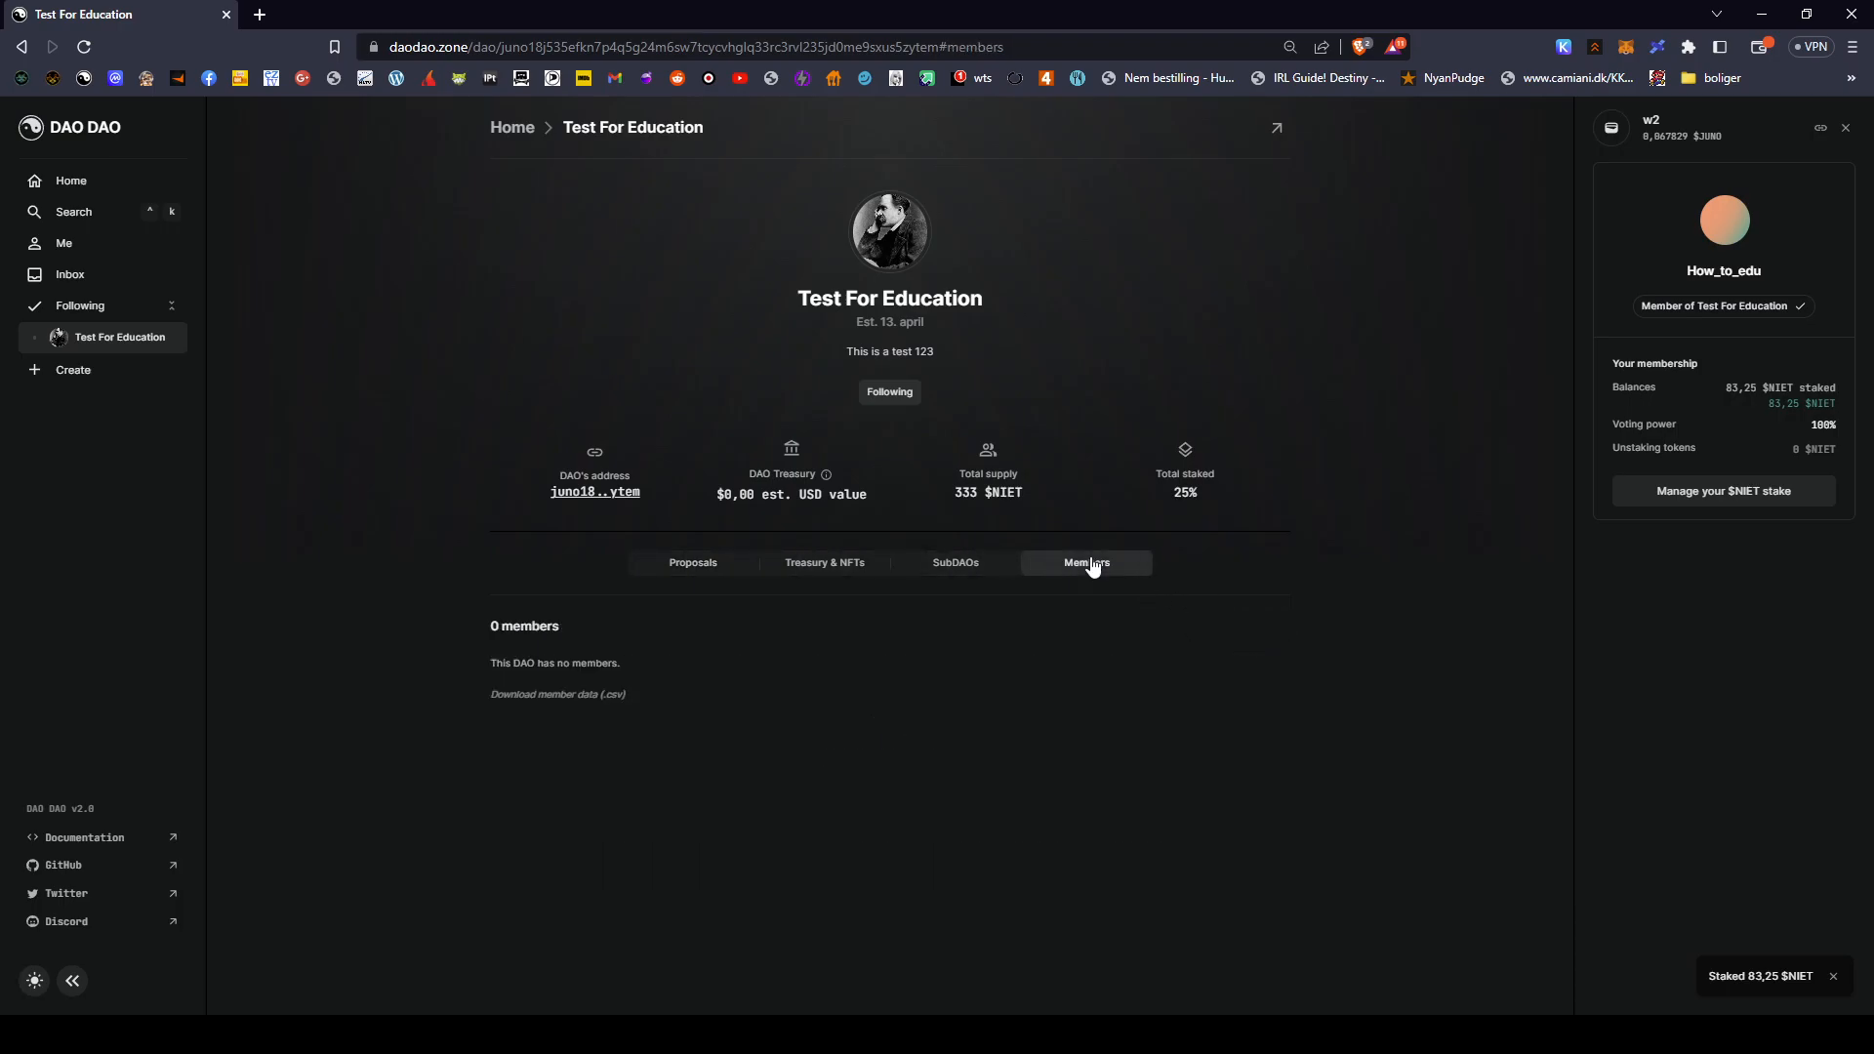
pyautogui.click(84, 47)
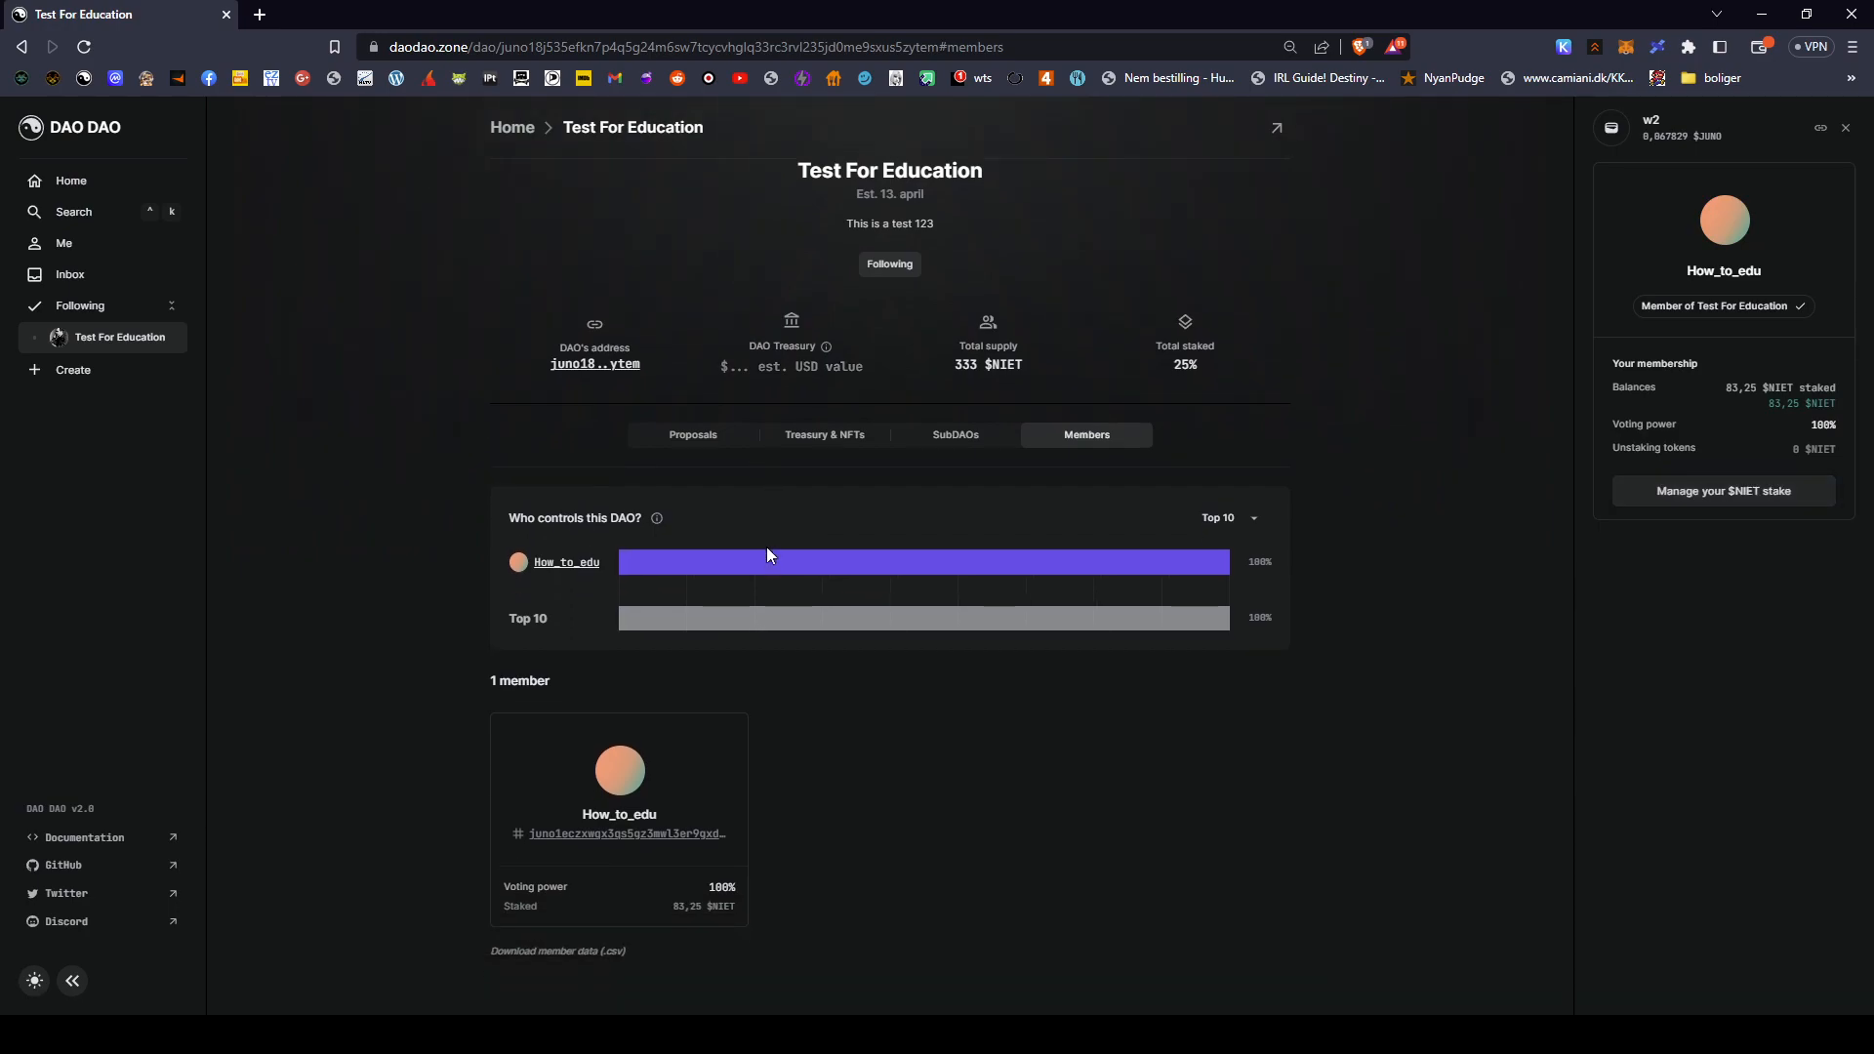
pyautogui.scroll(1, 904, 526)
pyautogui.click(837, 562)
pyautogui.click(929, 566)
pyautogui.click(698, 564)
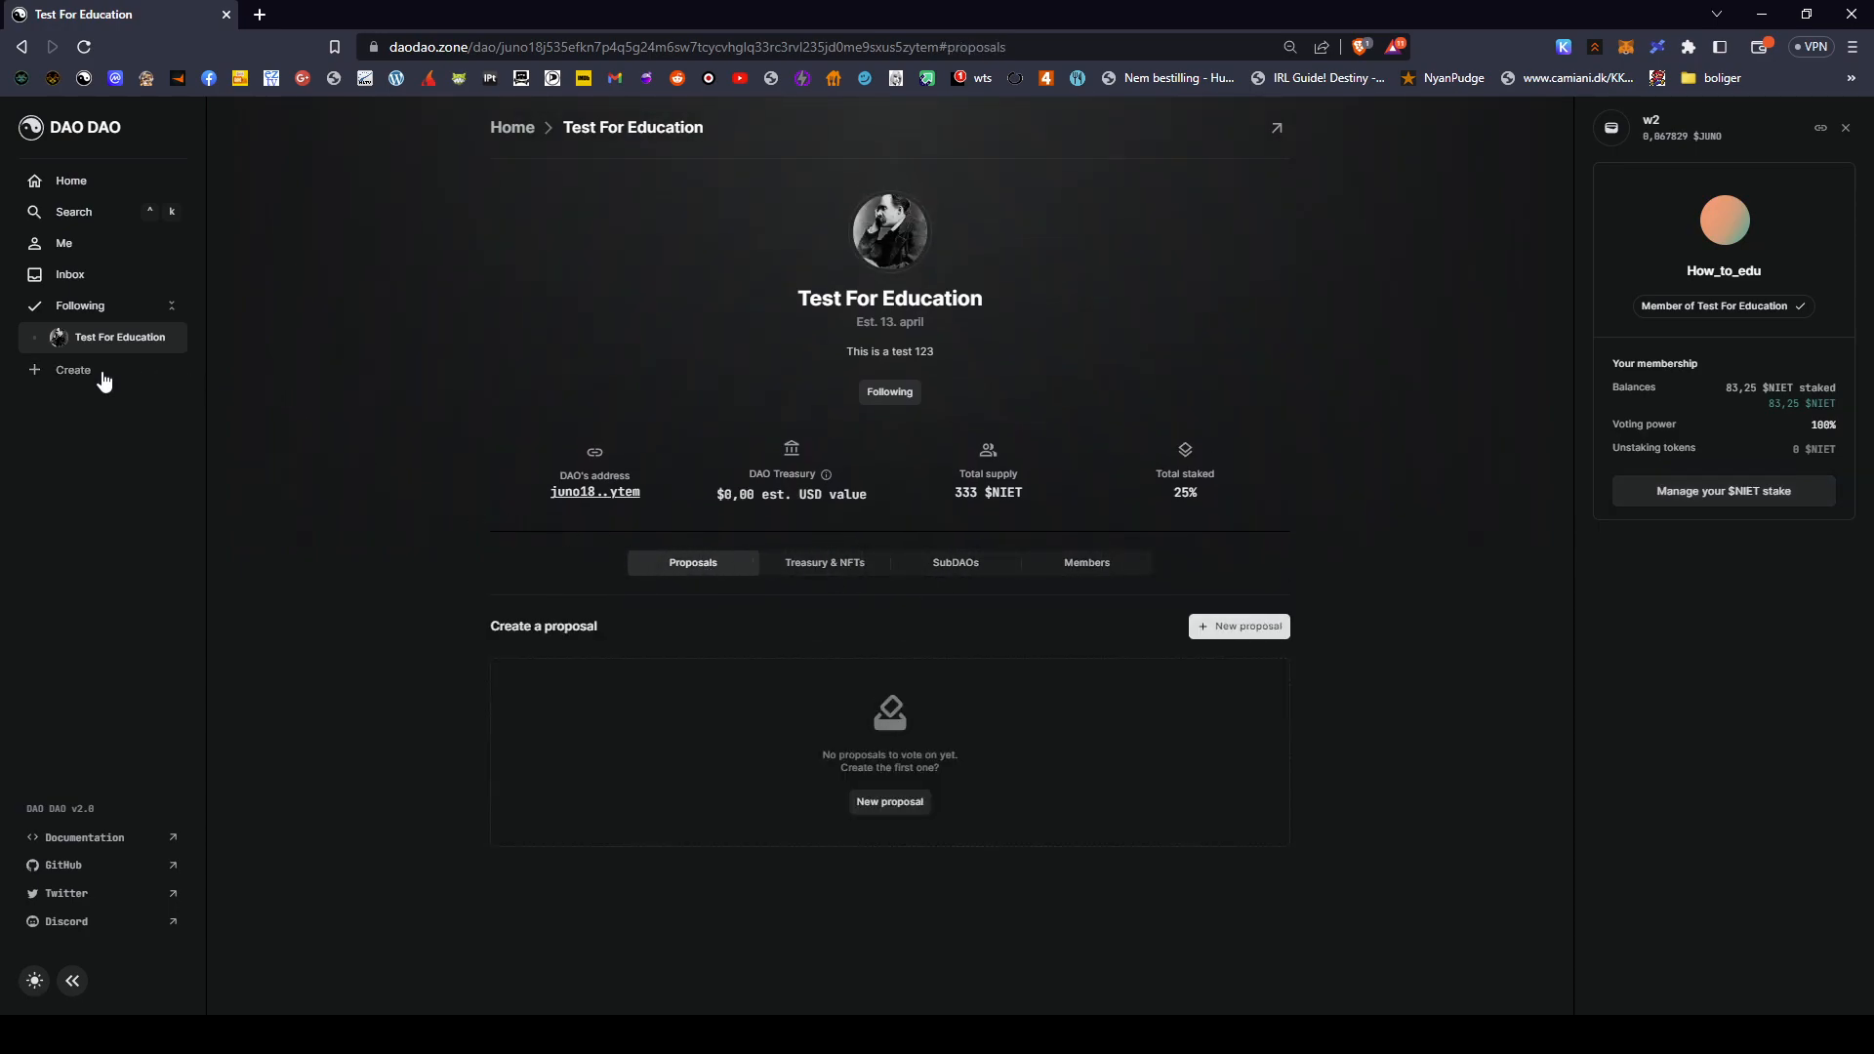